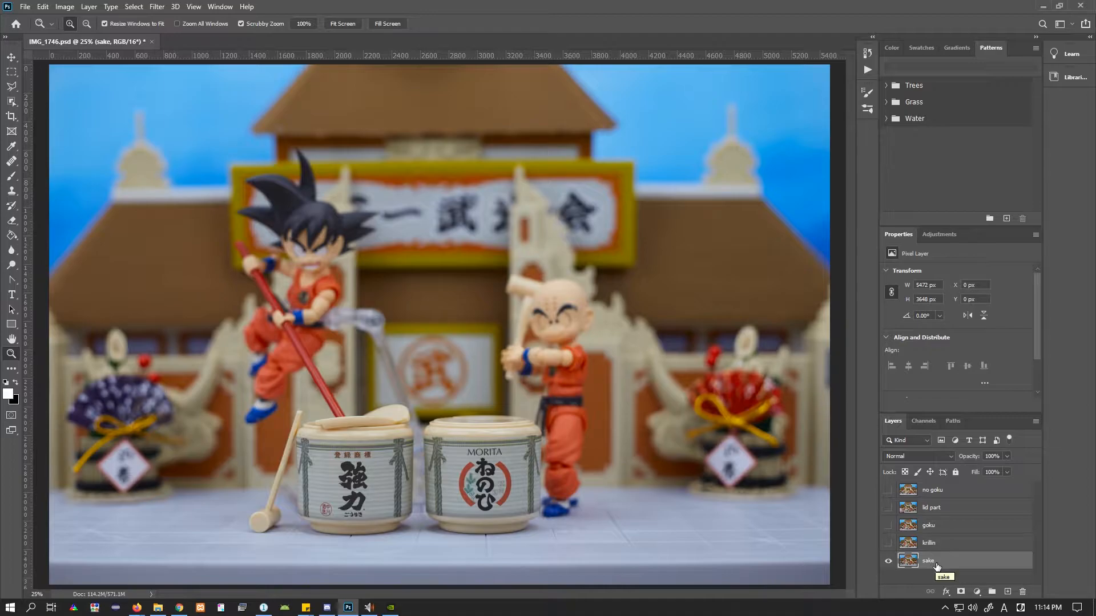
Show the krillin, goku, lid part and no goku layers one after another to view each photo in the stack
left_click(888, 544)
left_click(889, 526)
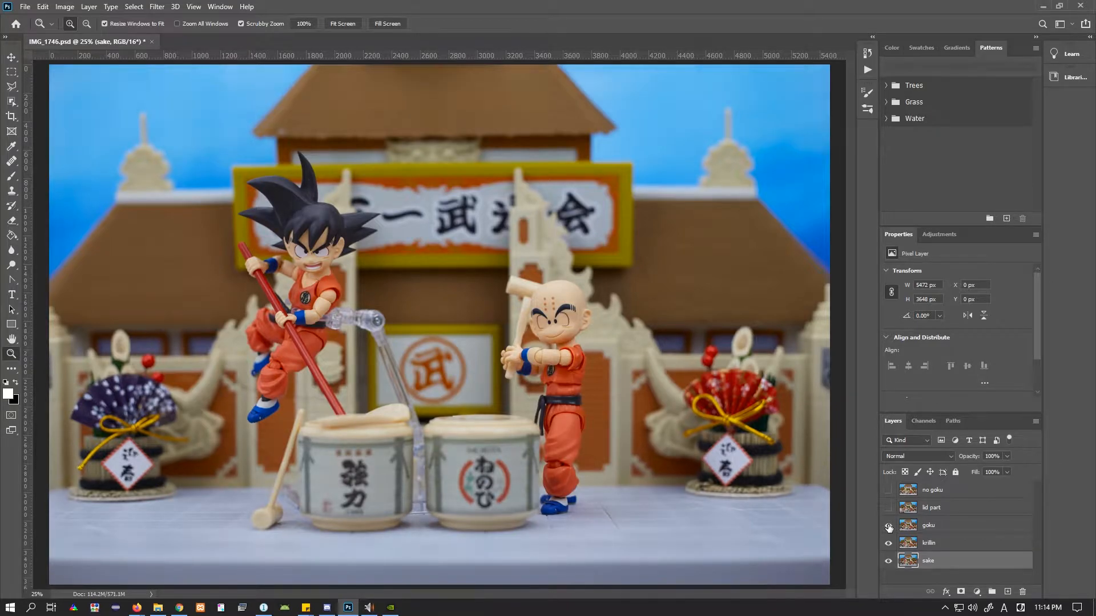
left_click(888, 508)
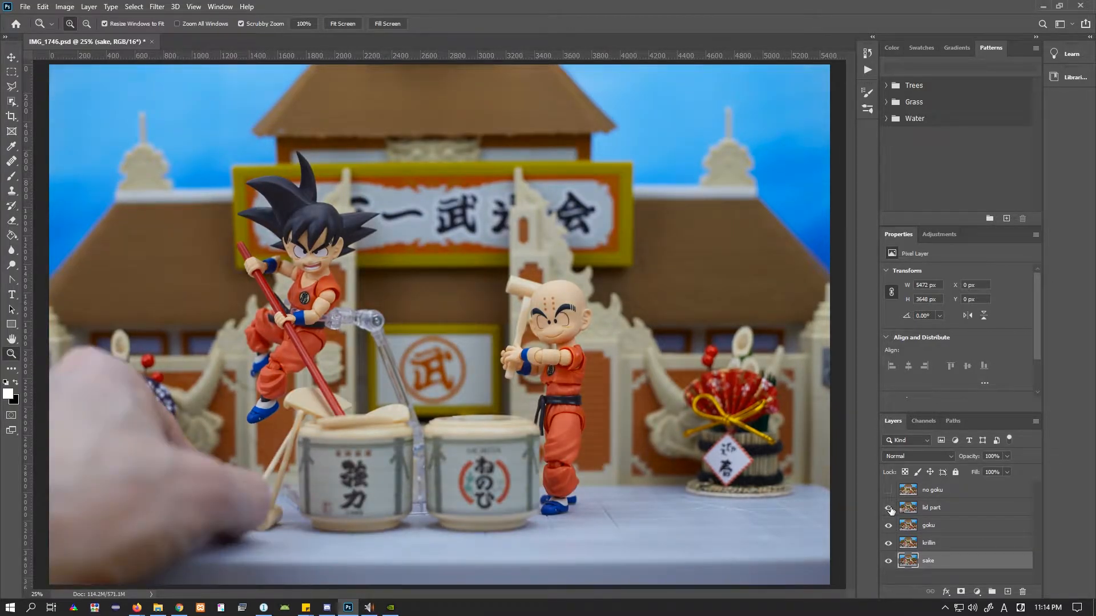
left_click(889, 491)
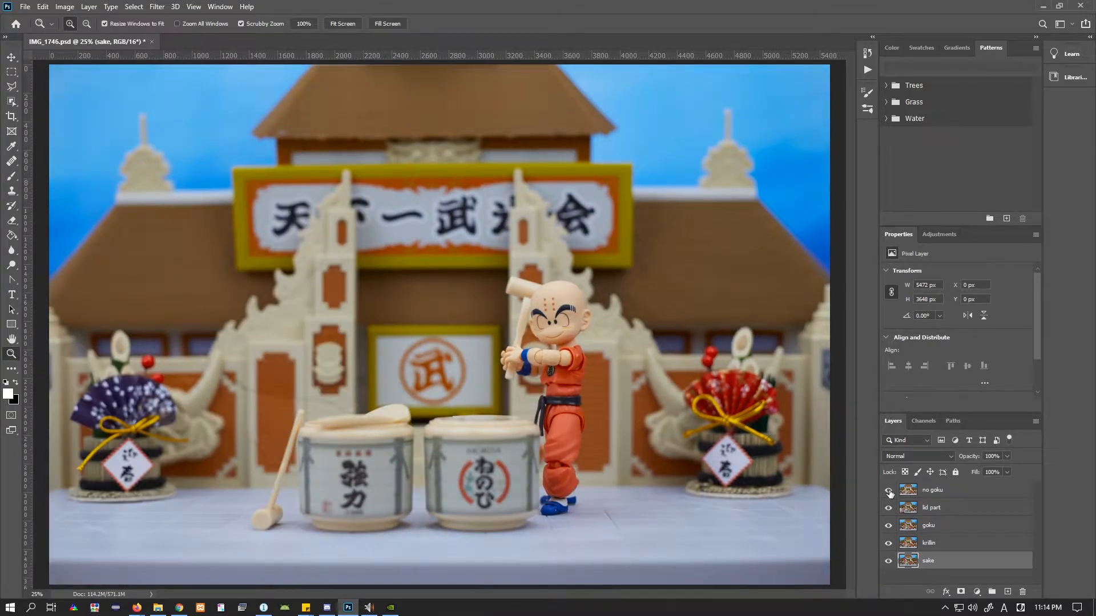
Hide the no goku and lid part layers, and toggle the goku and krillin layers to compare the framing between shots
left_click(889, 492)
left_click(889, 508)
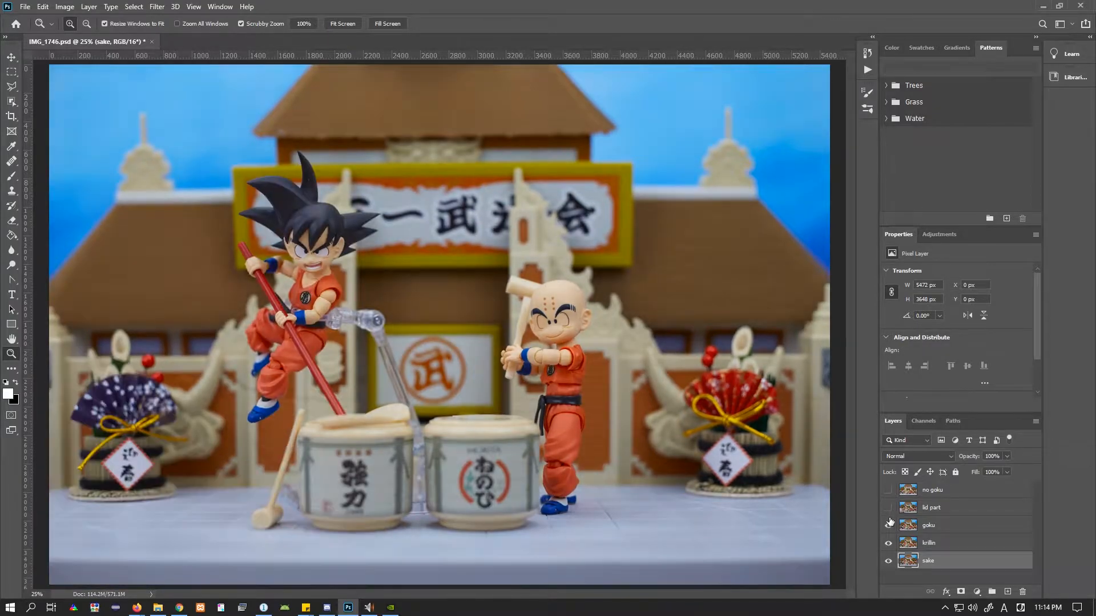
left_click(889, 526)
left_click(889, 543)
left_click(889, 526)
left_click(888, 543)
left_click(889, 526)
left_click(888, 530)
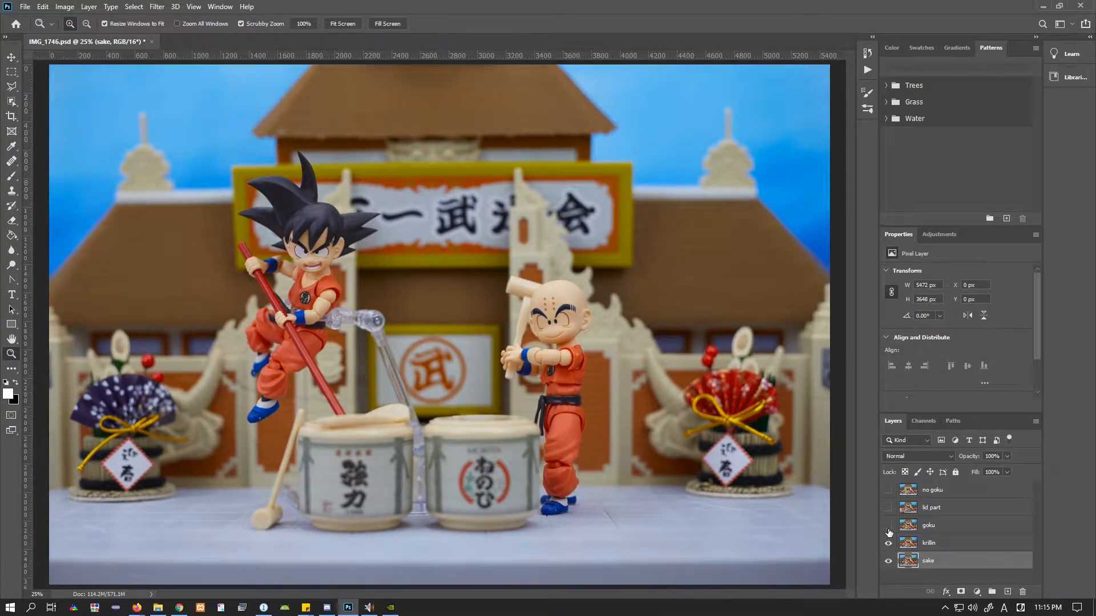
left_click(889, 531)
left_click(889, 530)
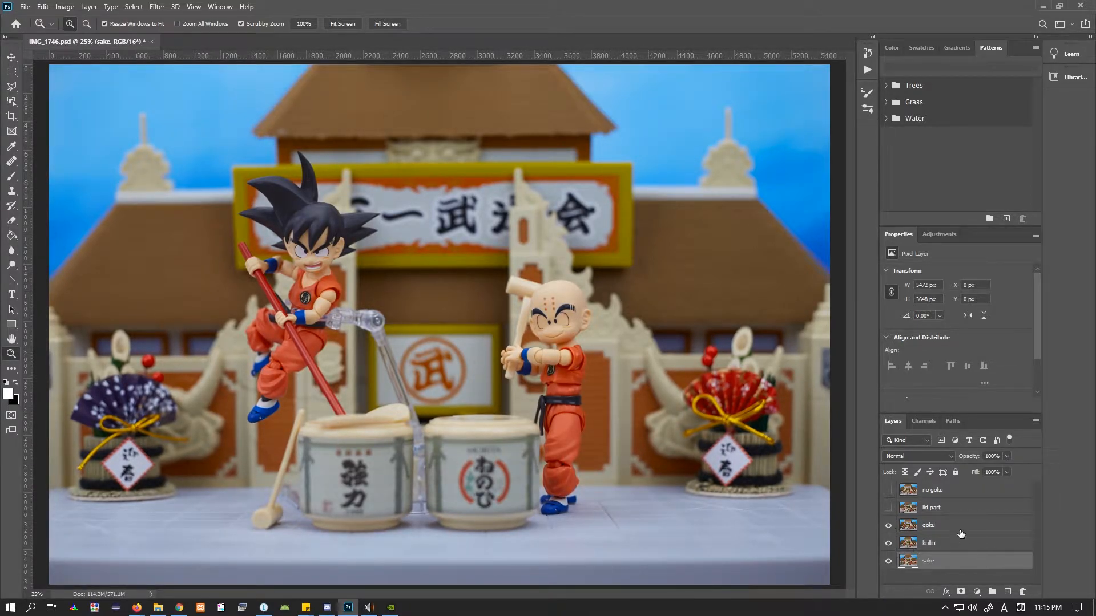
Make all five layers visible, select them together and auto-align them with the Auto projection
left_click(888, 492)
left_click(945, 497, "shift")
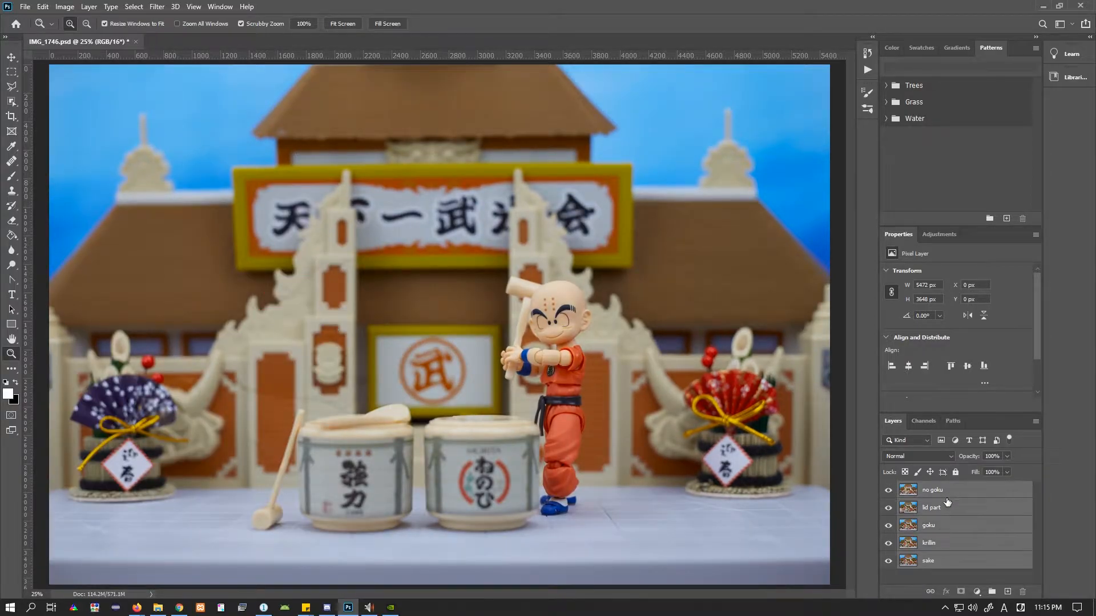
left_click(43, 6)
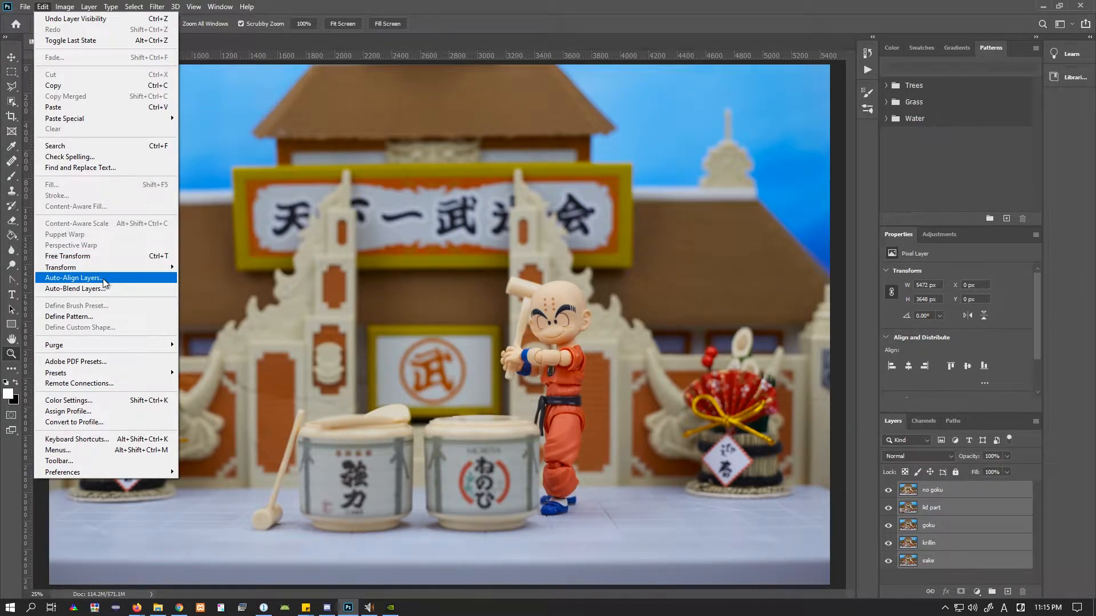
left_click(105, 280)
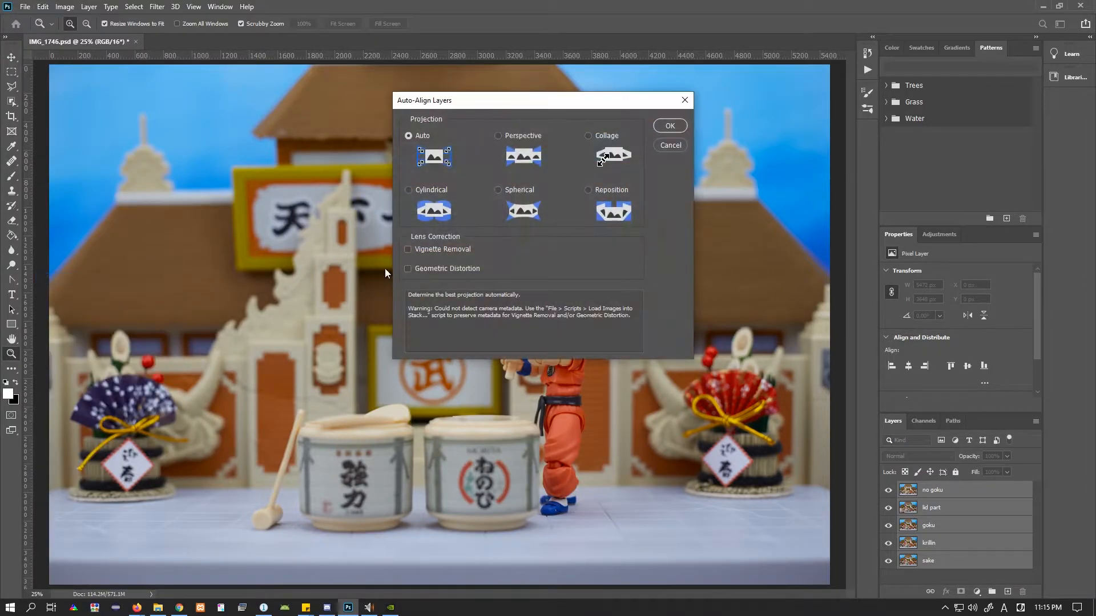
left_click(667, 126)
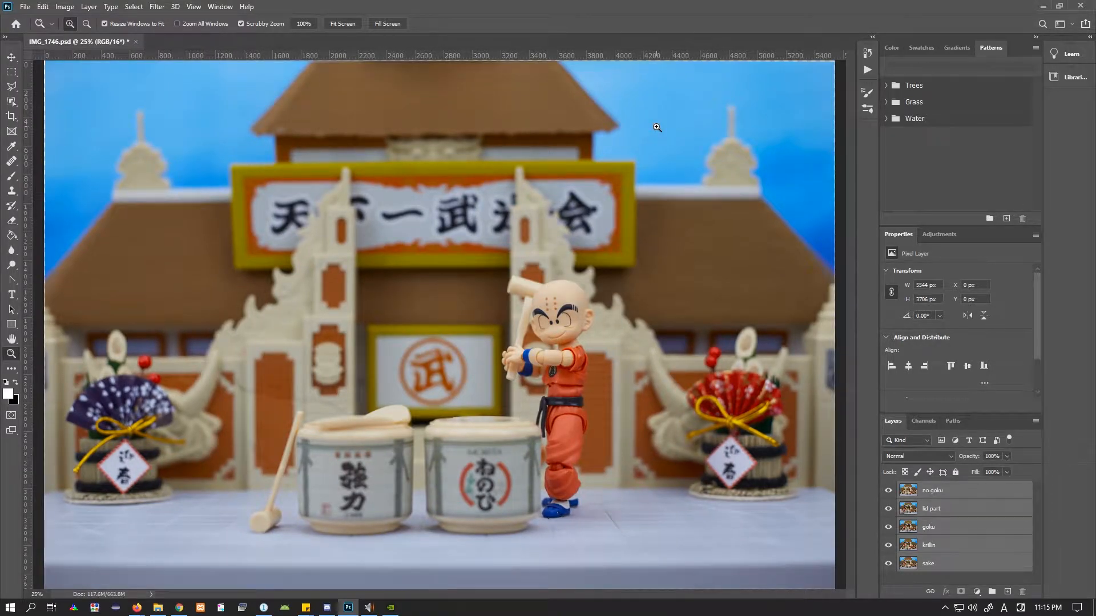
Toggle the visibility of the layers above sake to check the alignment, ending with all of them shown
left_click(888, 490)
left_click(888, 509)
left_click(888, 490)
left_click(889, 492)
left_click(888, 492)
left_click(888, 492)
left_click(889, 509)
left_click(889, 527)
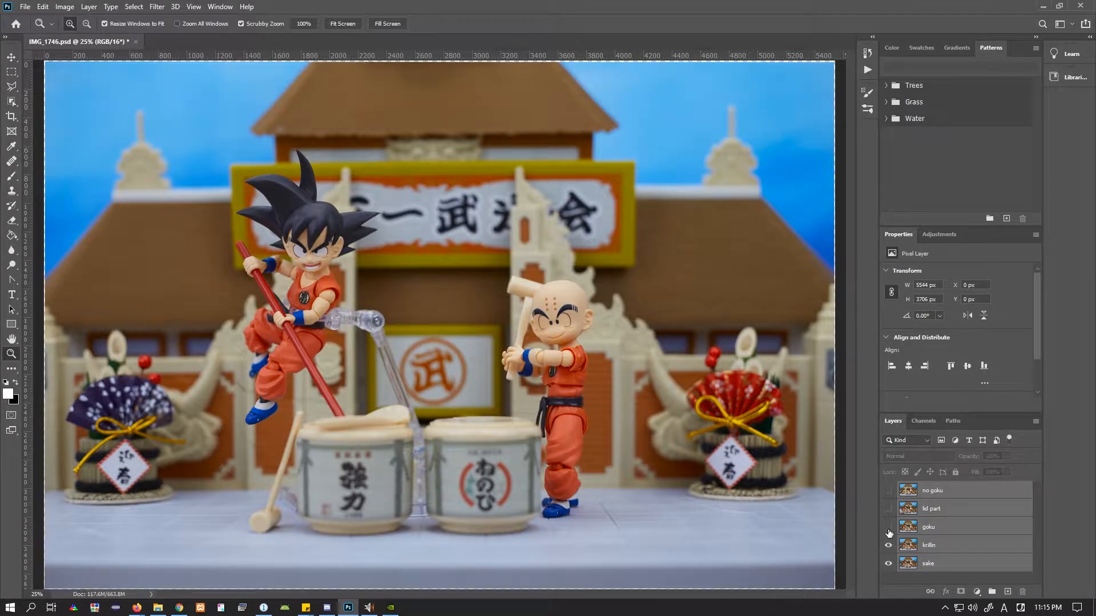
left_click(888, 543)
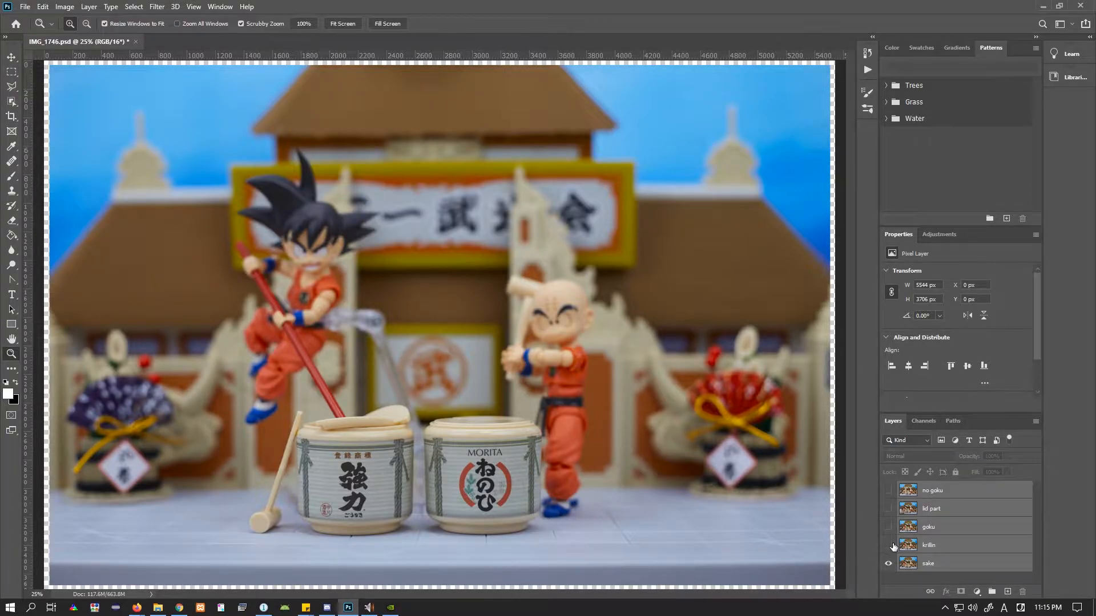
left_click_drag(889, 541, 889, 496)
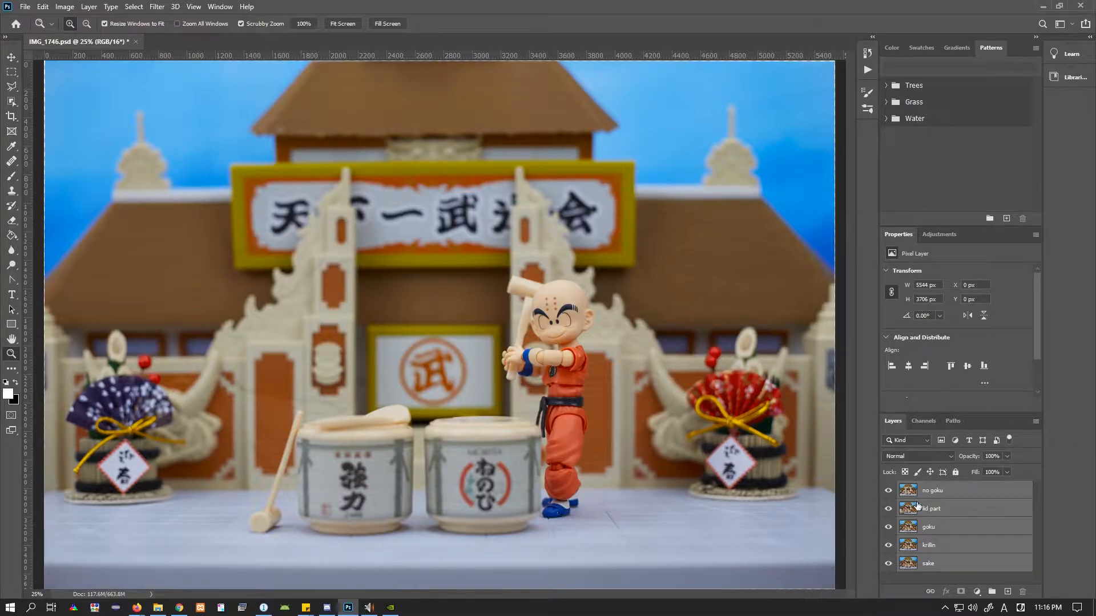
Hide the no goku, lid part and goku layers
left_click(888, 492)
left_click(889, 508)
left_click(889, 527)
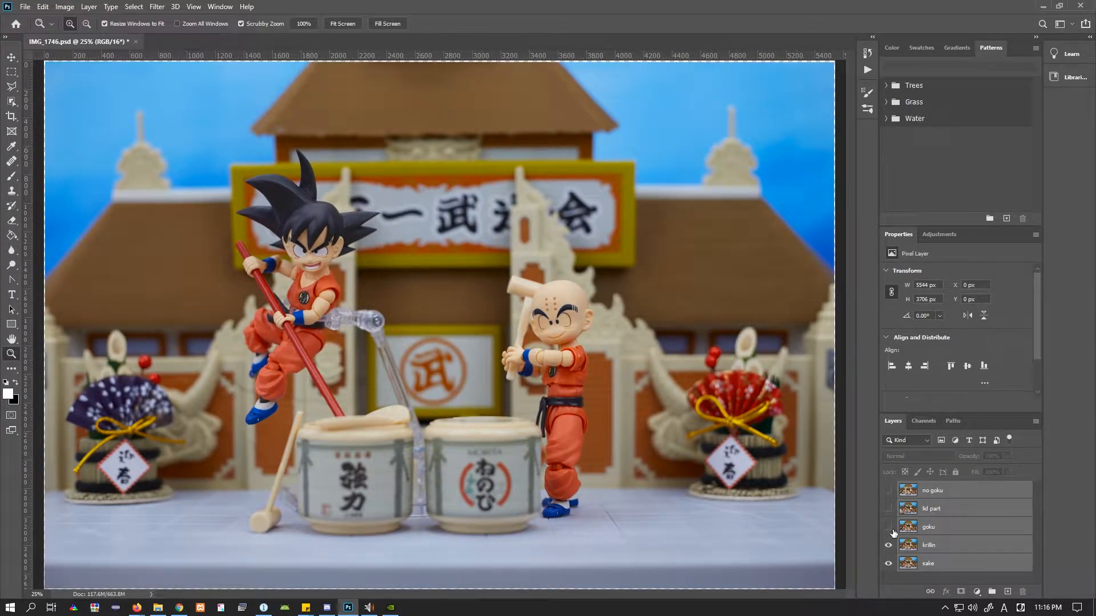
Add a layer mask to the krillin layer above the sake layer
left_click(950, 546)
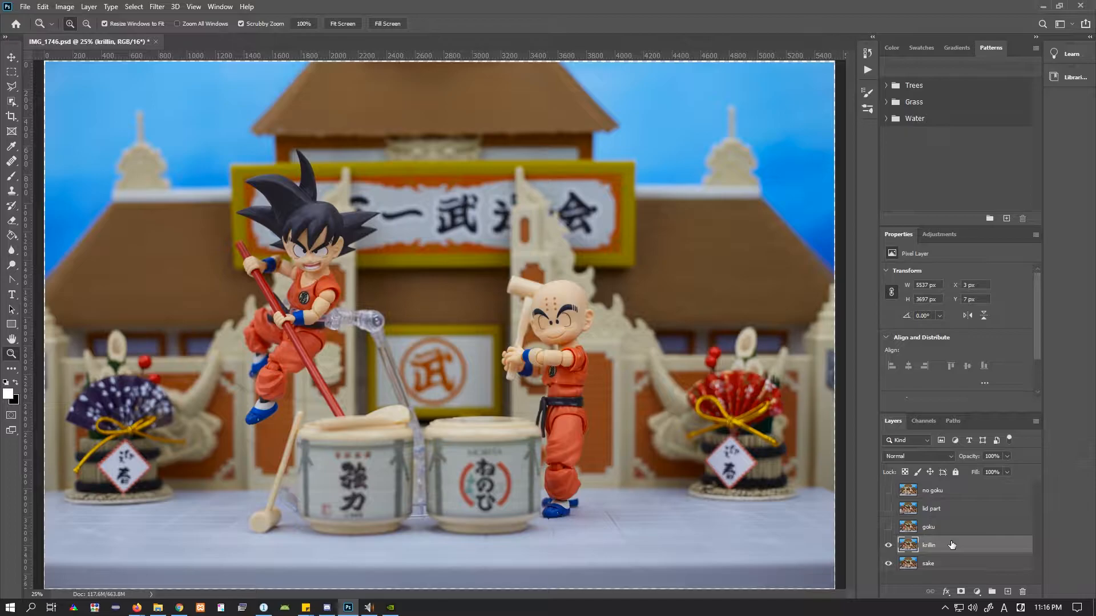
left_click(928, 565)
left_click(909, 547)
left_click(962, 593)
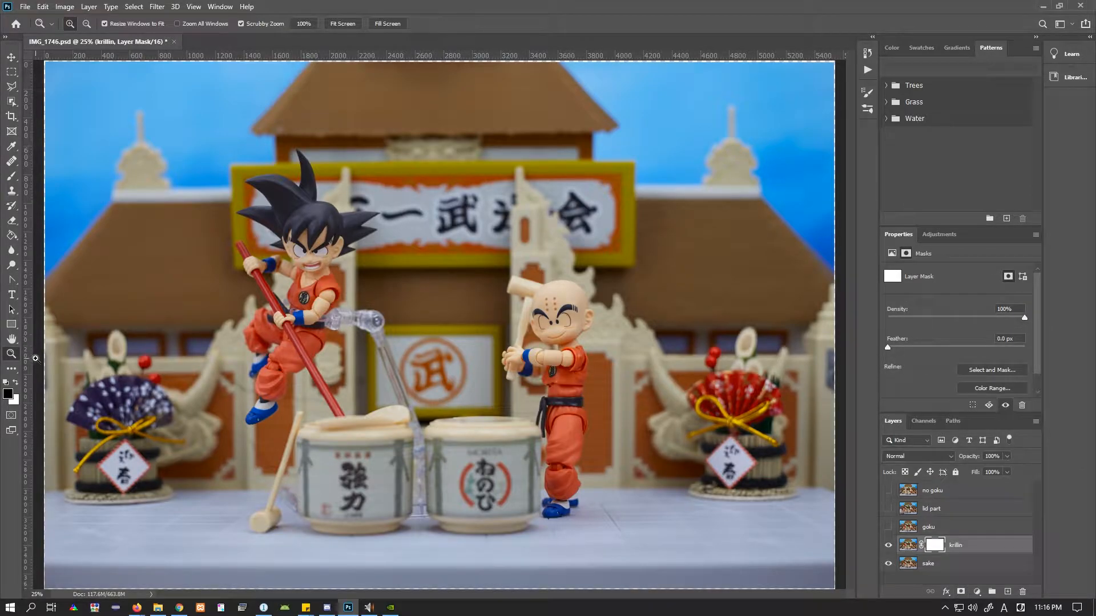
Fill the krillin layer mask with black using the Paint Bucket
key("g")
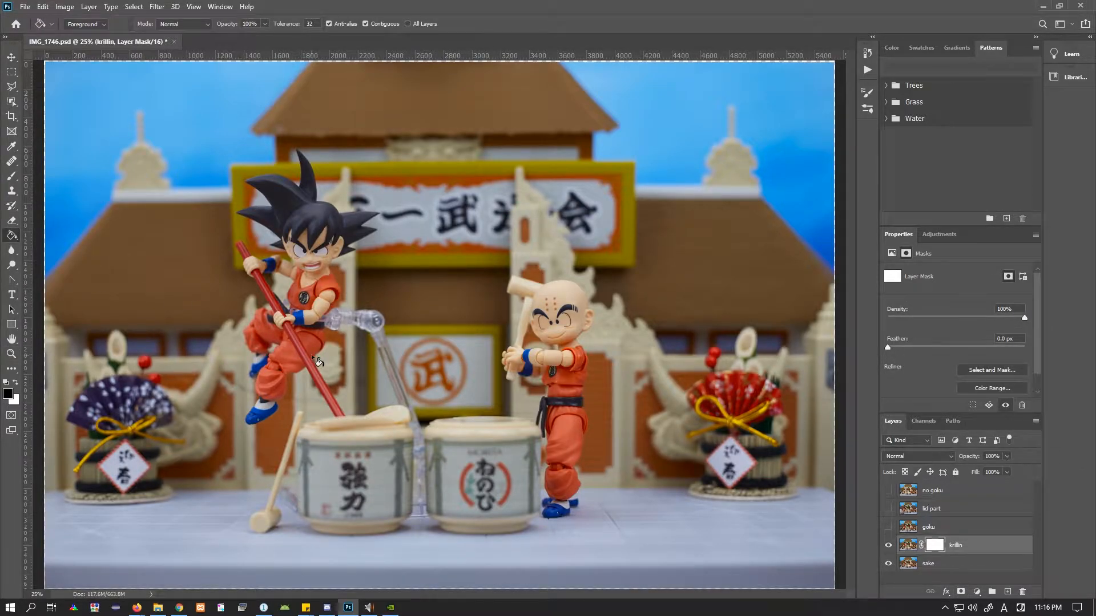
right_click(14, 240)
left_click(14, 240)
left_click(435, 355)
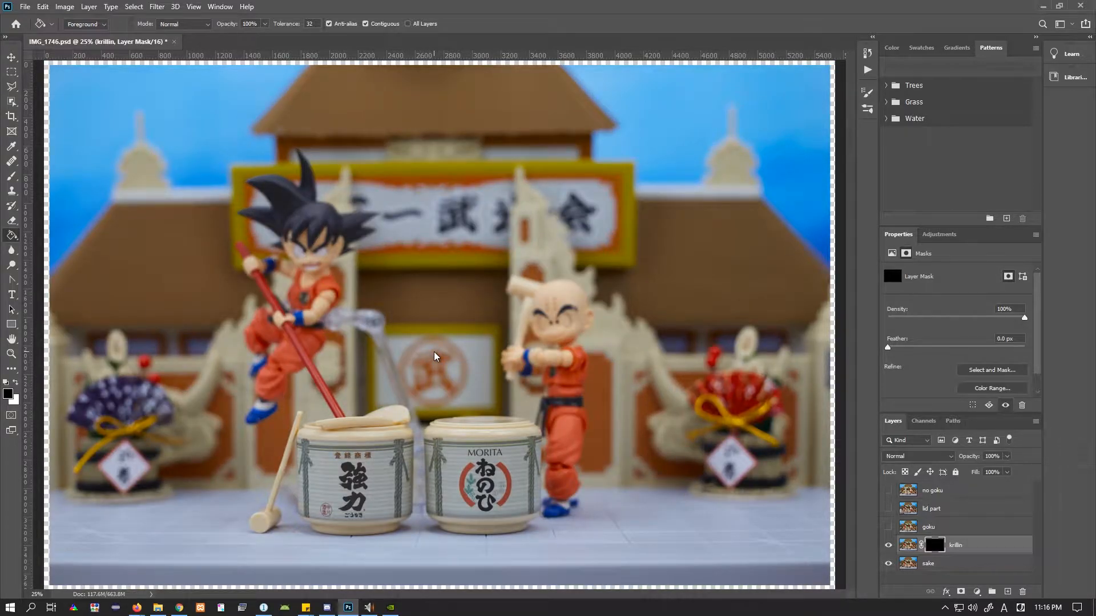
Set the Brush tool to 88% opacity and 84% flow
key("b")
right_click(399, 197)
left_click(465, 221)
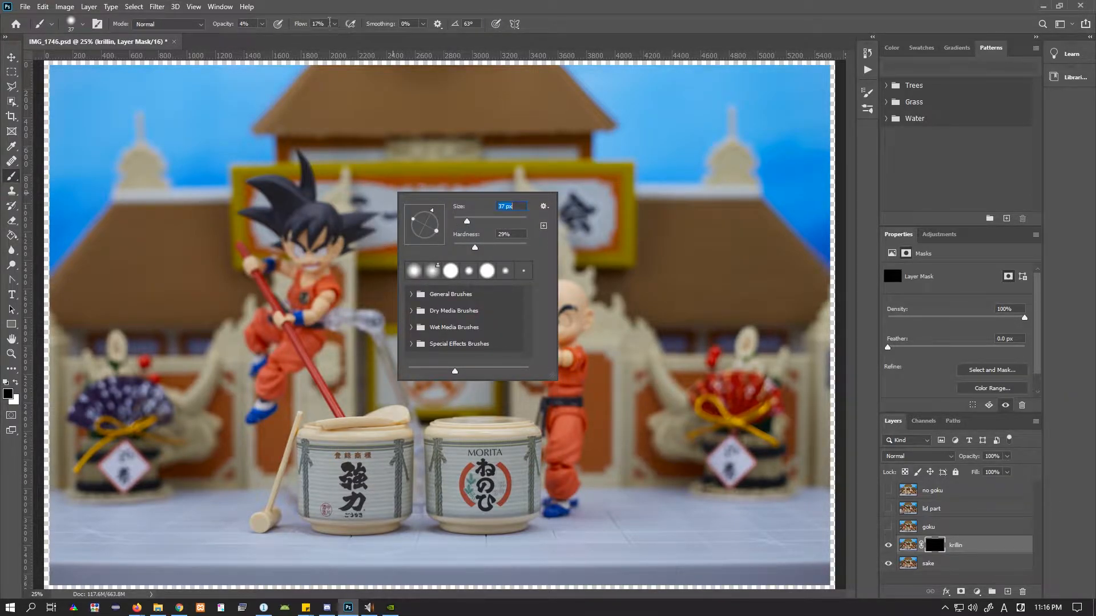
left_click(335, 24)
mouse_move(342, 37)
left_mouse_down()
mouse_move(370, 39)
mouse_move(356, 49)
left_mouse_up()
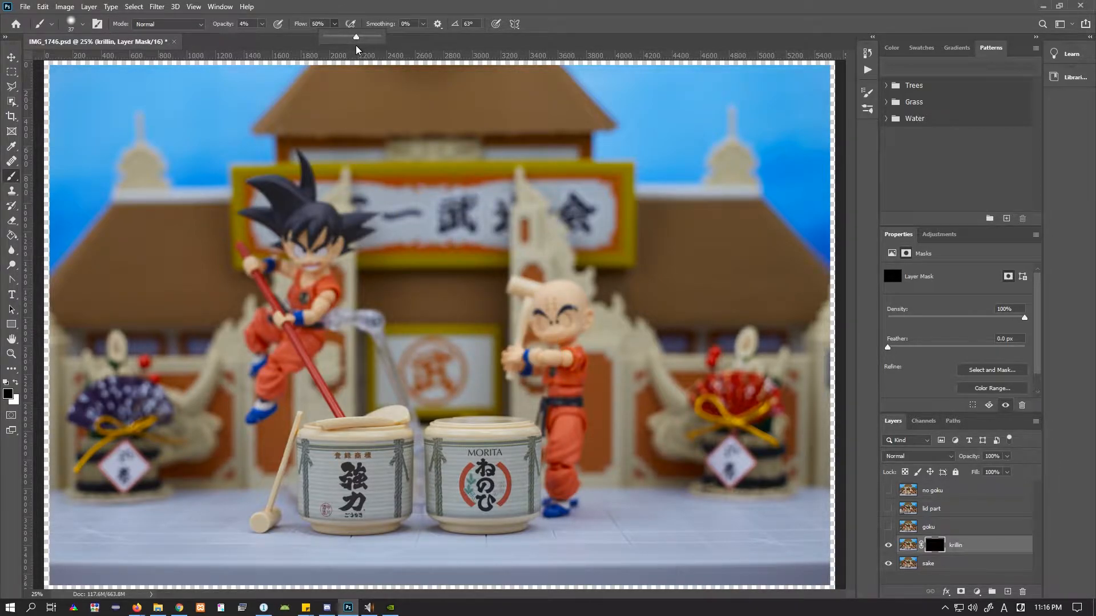
left_click(262, 23)
left_click_drag(262, 38, 306, 37)
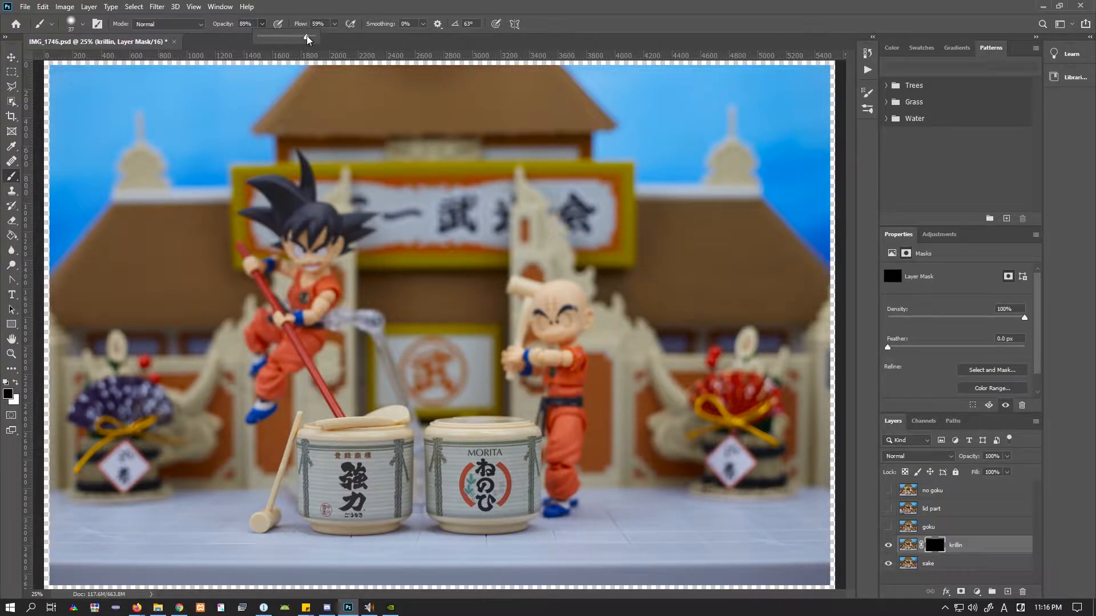
left_click(334, 23)
left_click_drag(339, 37, 349, 38)
left_click(355, 16)
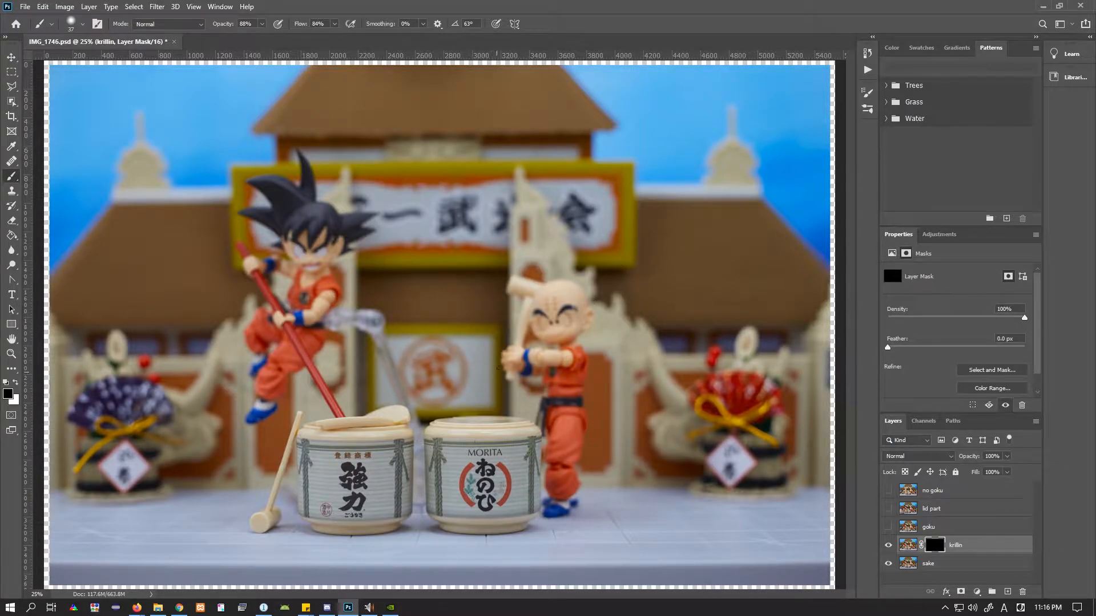
Set the brush size to 136 px and its hardness to 49%
right_click(503, 329)
left_click(601, 359)
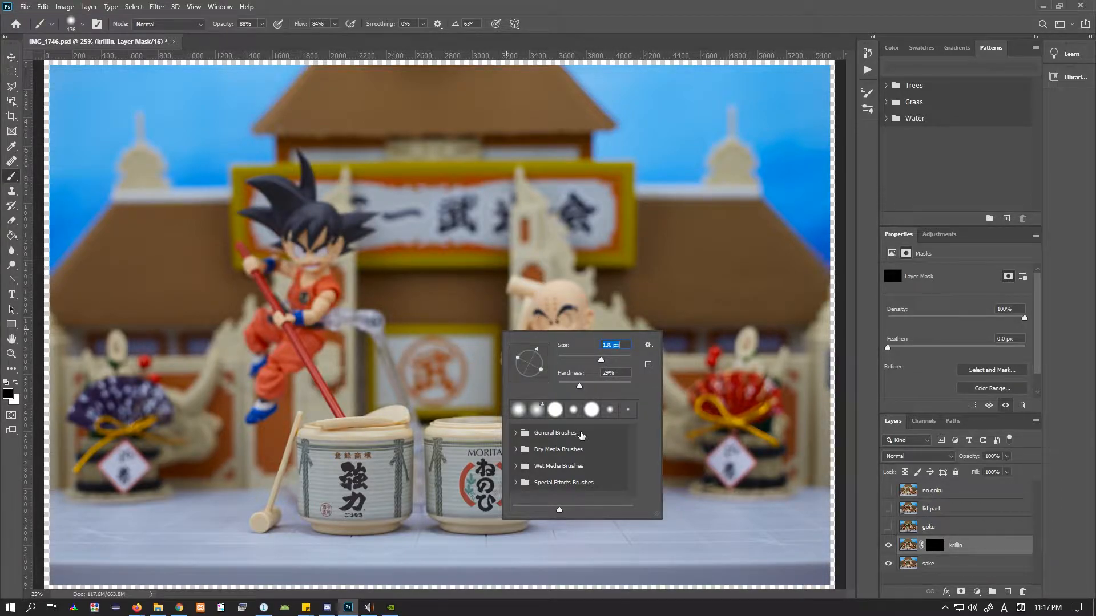
left_click_drag(579, 388, 594, 388)
left_click(637, 24)
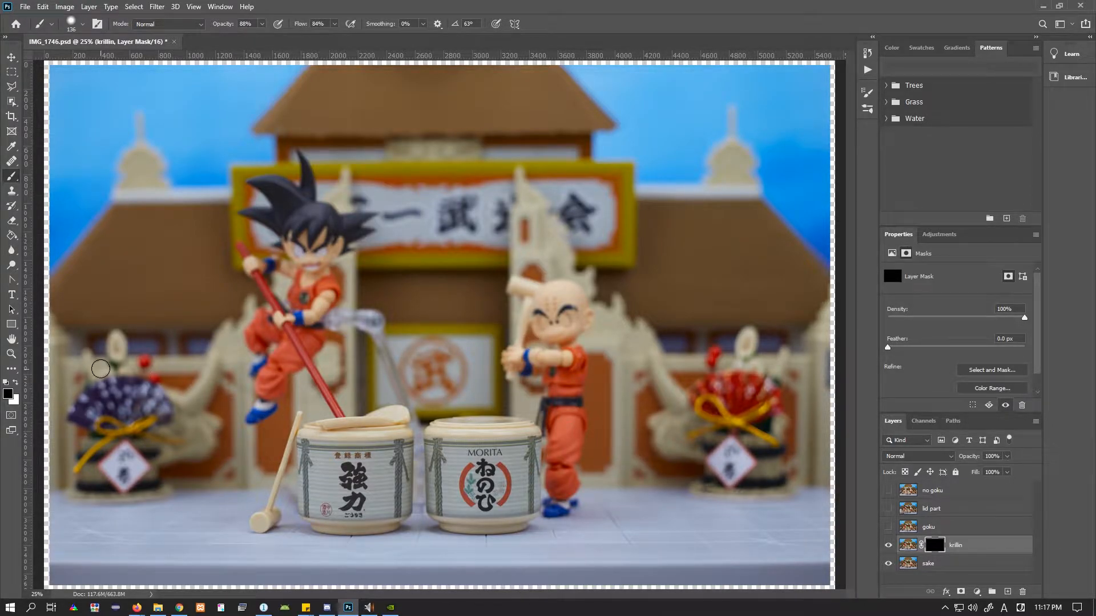
Refill the krillin layer mask with white using the Paint Bucket
key("shift")
key("x")
key("g")
left_click(409, 378)
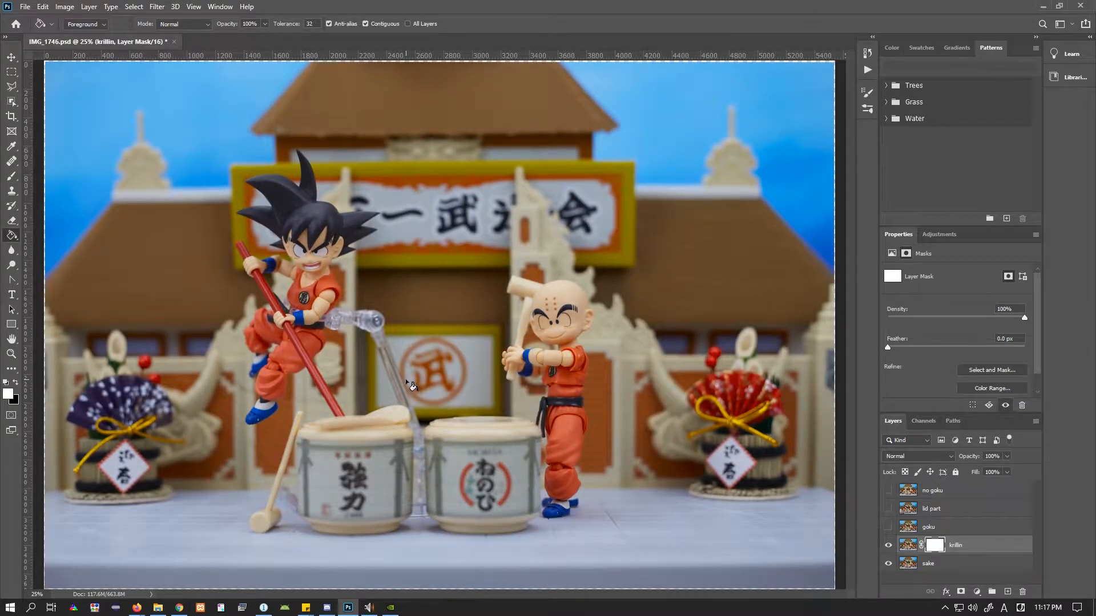
Set the Brush tool to a size of 306 px with 100% opacity and 100% flow
key("b")
right_click(574, 447)
left_click_drag(516, 442, 533, 442)
left_click(261, 24)
left_click_drag(264, 37, 346, 37)
left_click(334, 23)
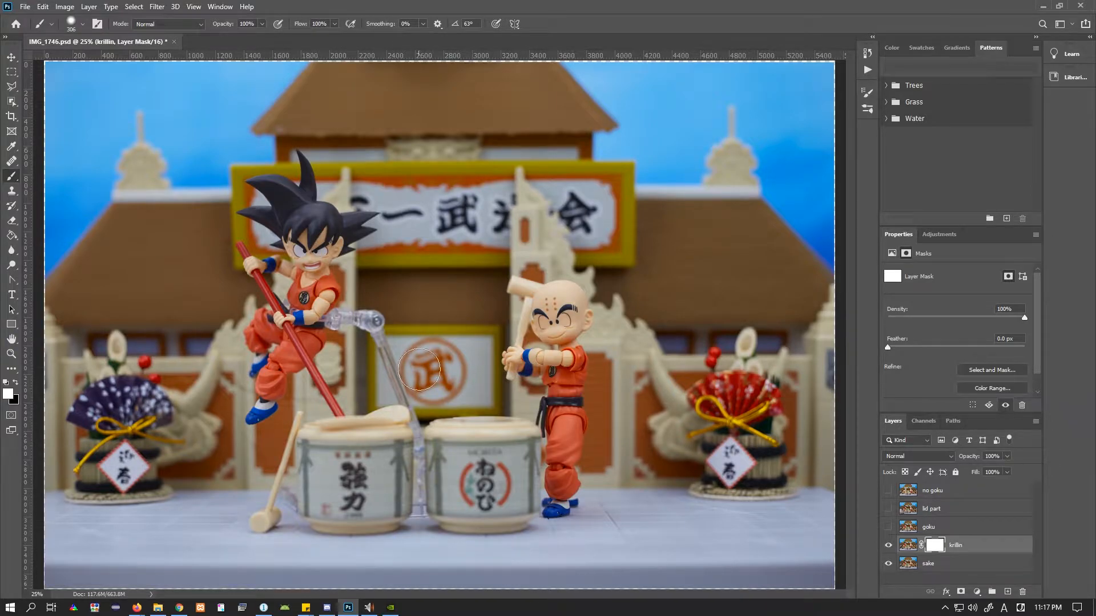
Paint black on the krillin mask over both sake barrels and along the table's front edge to bring in the sake layer
key("x")
mouse_move(369, 493)
left_mouse_down()
mouse_move(306, 444)
mouse_move(301, 463)
mouse_move(306, 440)
mouse_move(288, 494)
mouse_move(333, 504)
mouse_move(405, 490)
mouse_move(422, 468)
mouse_move(452, 490)
mouse_move(510, 479)
mouse_move(503, 461)
mouse_move(440, 454)
mouse_move(498, 443)
mouse_move(516, 488)
mouse_move(479, 499)
left_mouse_up()
mouse_move(63, 564)
left_mouse_down()
mouse_move(673, 553)
mouse_move(843, 560)
mouse_move(855, 581)
mouse_move(799, 562)
left_mouse_up()
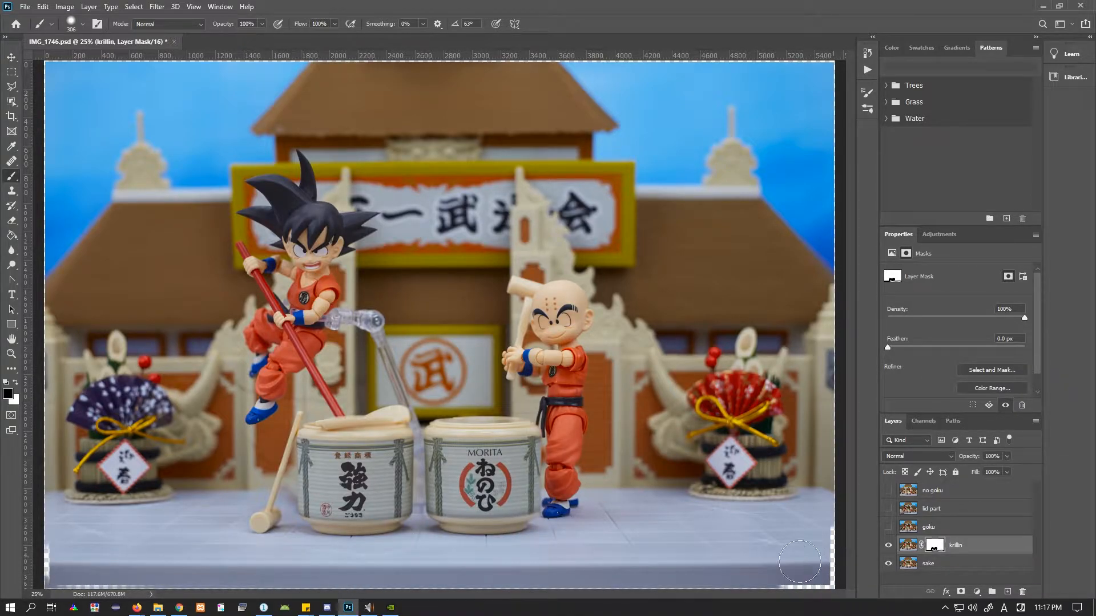
mouse_move(39, 544)
left_mouse_down()
mouse_move(86, 566)
mouse_move(65, 555)
mouse_move(28, 561)
mouse_move(444, 586)
left_mouse_up()
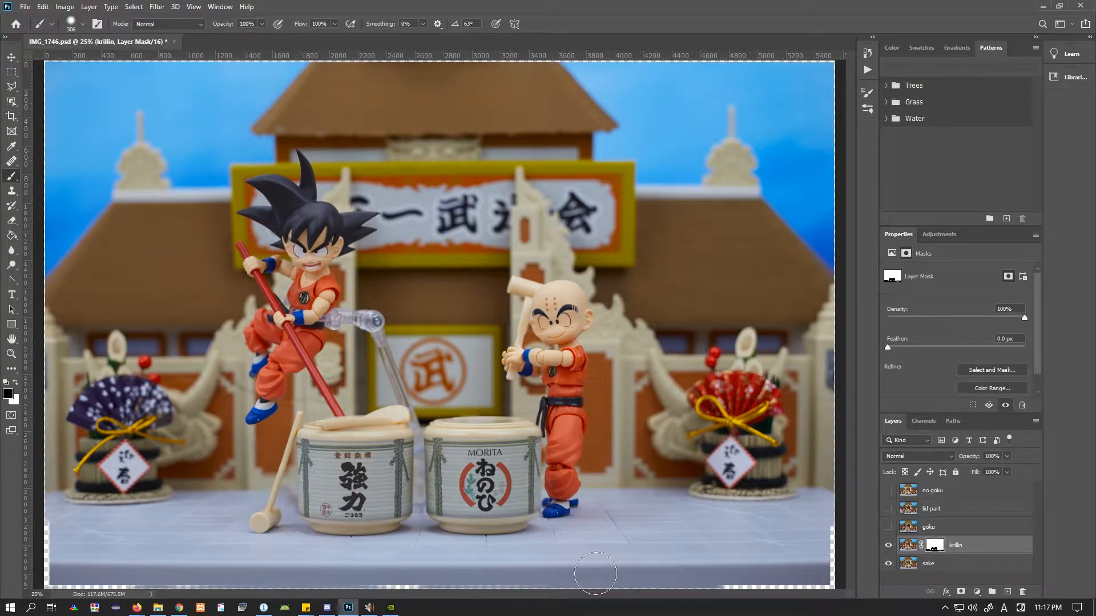
key("x")
key("x")
Paint white on the krillin mask with a 55 px brush over the table area between the mallet and the 強力 barrel
right_click(309, 480)
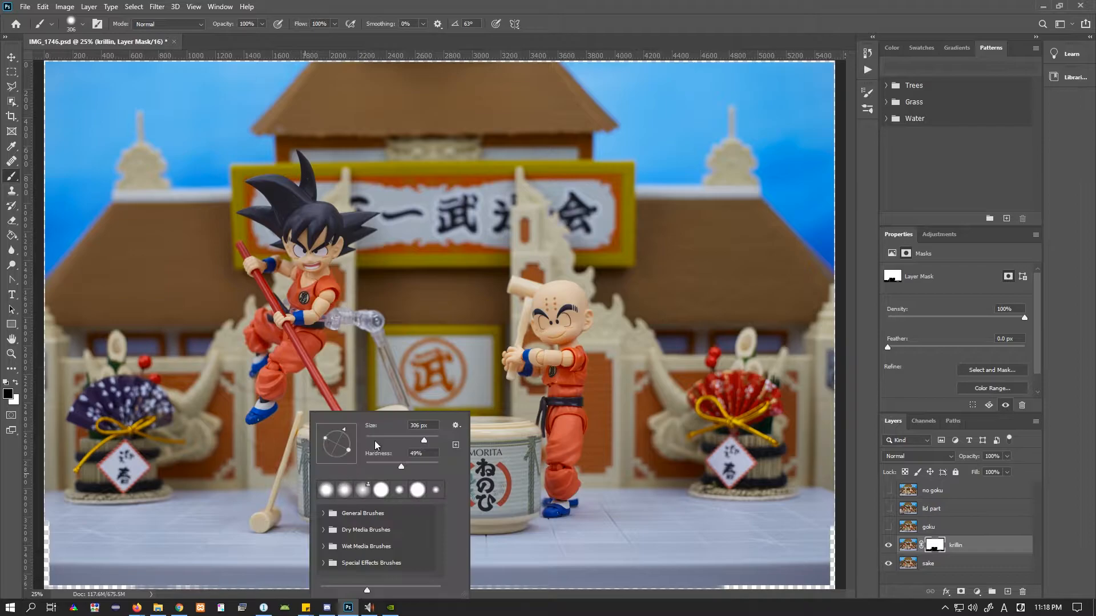
left_click(11, 354)
left_click(306, 507)
left_click(312, 500)
left_click_drag(335, 446, 377, 364)
key("b")
right_click(318, 402)
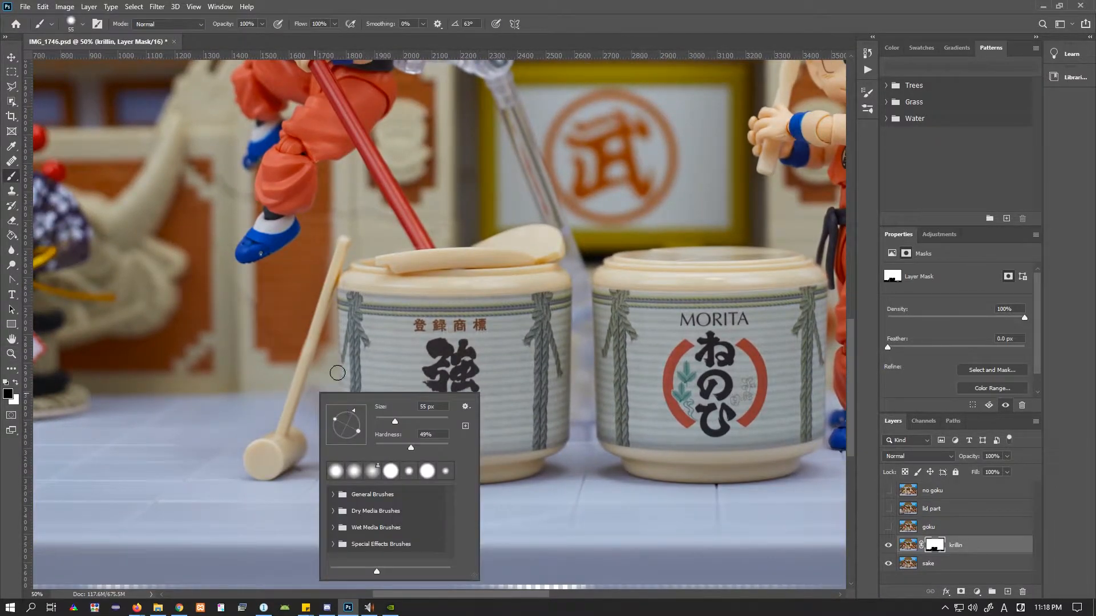
key("Escape")
key("x")
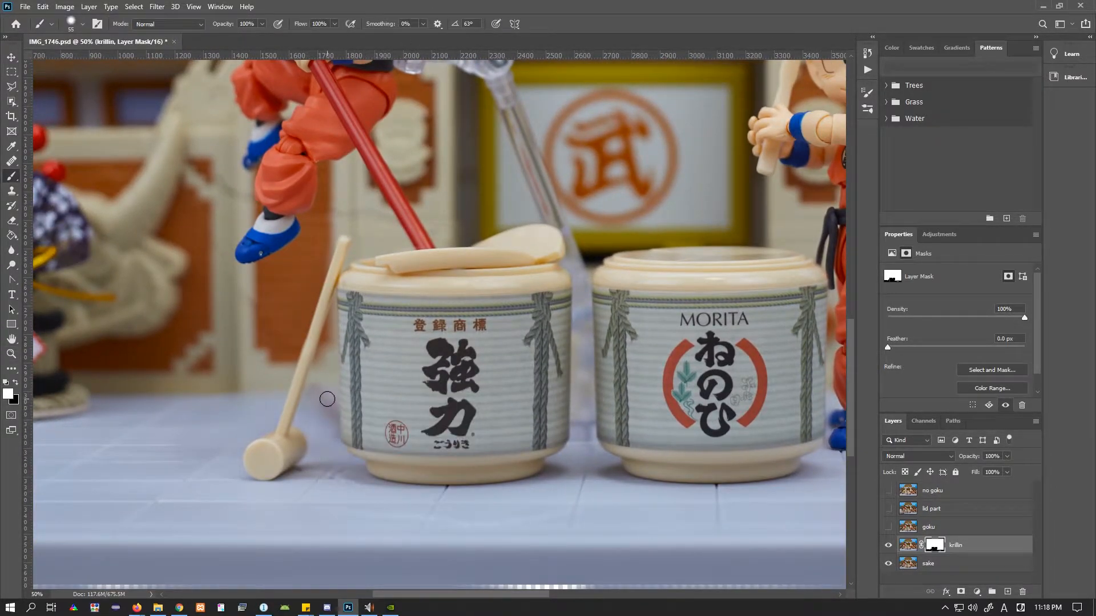
mouse_move(313, 407)
left_mouse_down()
mouse_move(303, 422)
mouse_move(330, 424)
left_mouse_up()
Reduce the brush size to 23 px and refine the krillin mask in the narrow gap between the mallet handle and the barrel
right_click(345, 372)
left_click(392, 376)
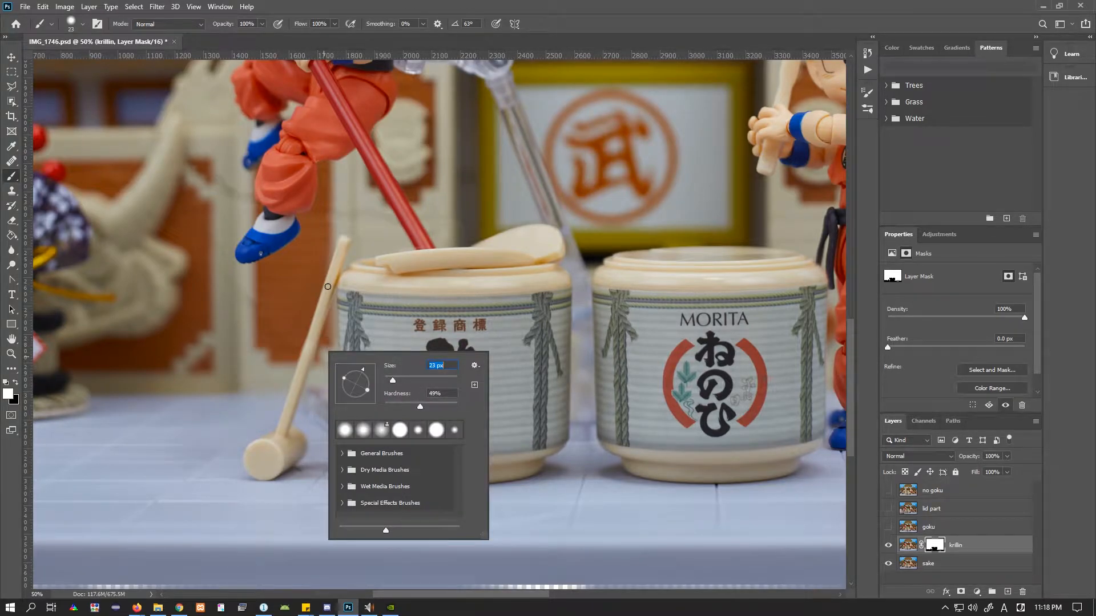
left_click(331, 318)
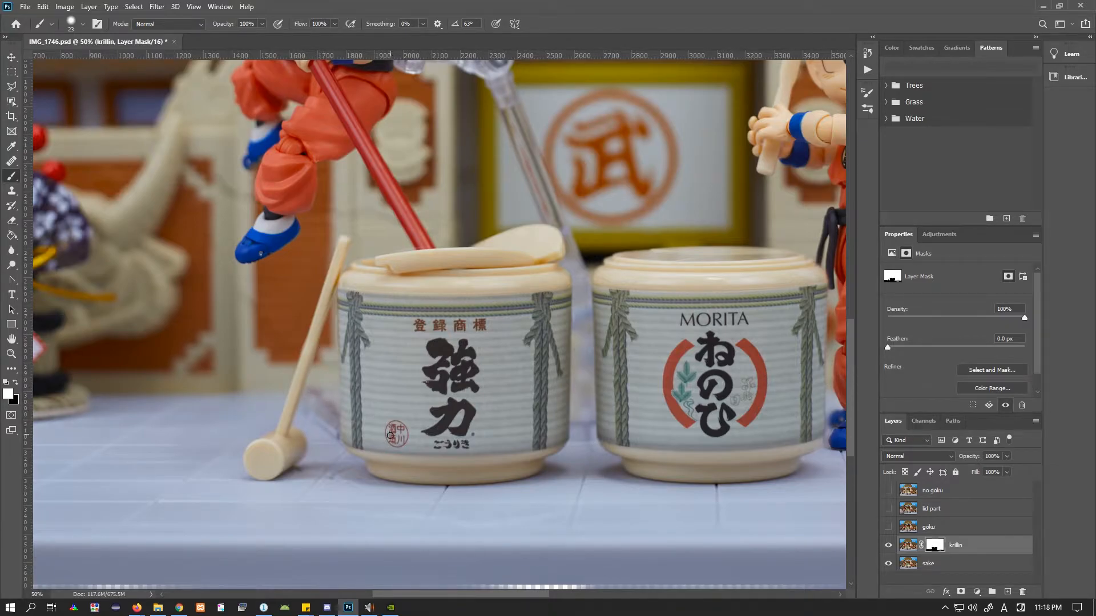
key("z")
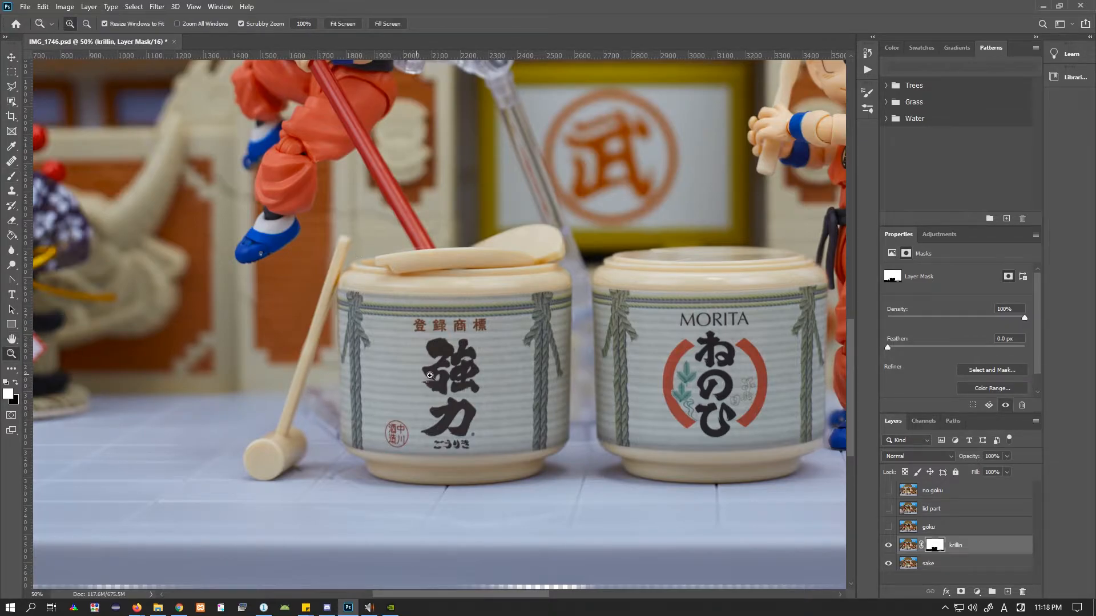
left_click(485, 383, "alt")
left_click(486, 383, "alt")
left_click(473, 226, "alt")
left_click(483, 277, "alt")
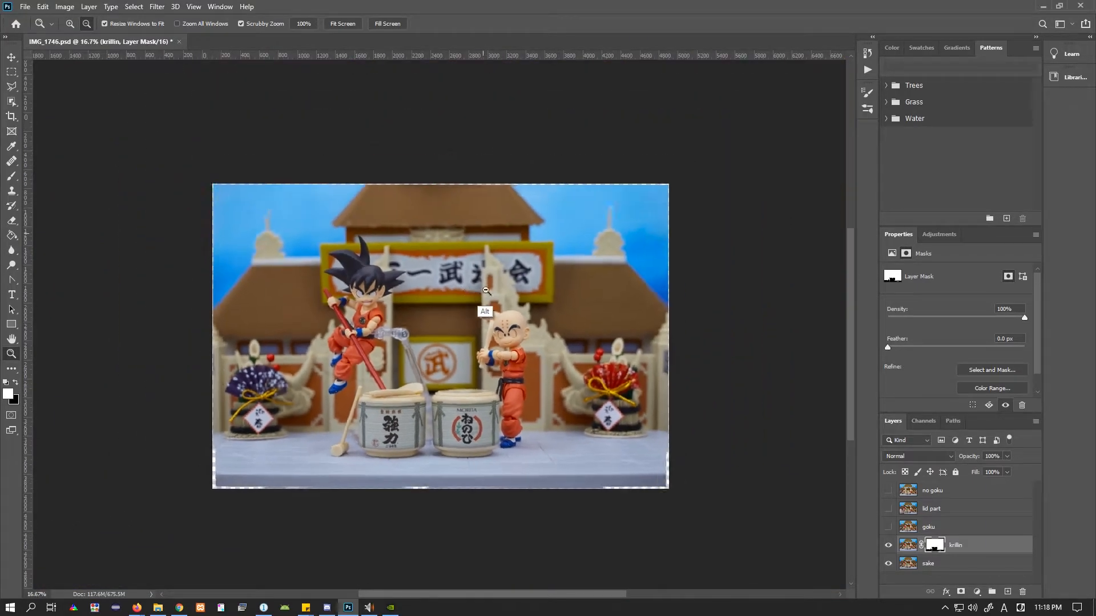
Show the goku layer above the krillin layer and add a layer mask to it
left_click(448, 407)
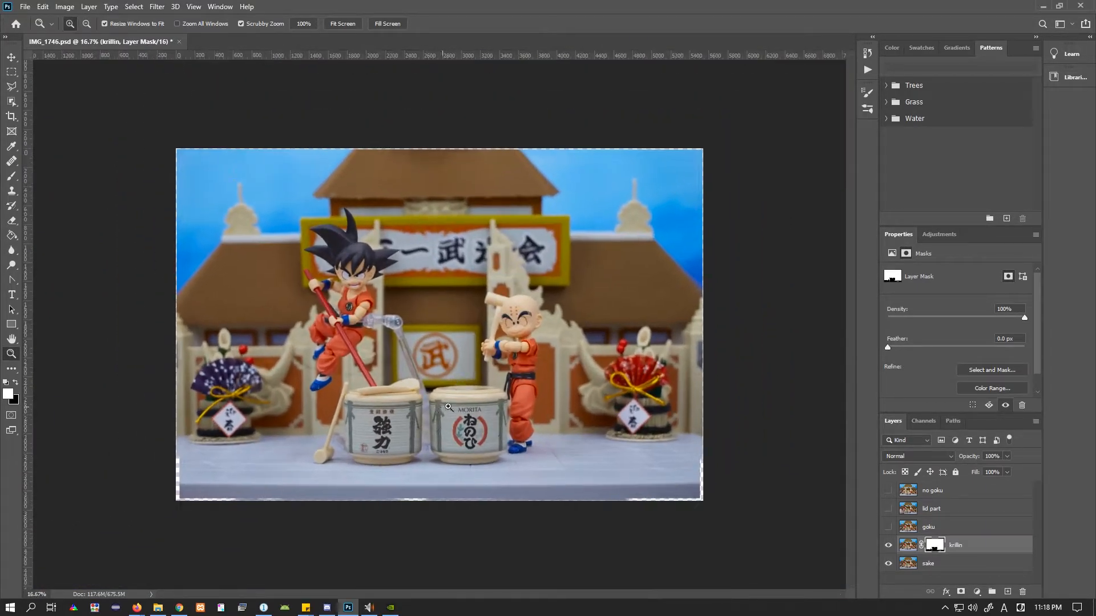
left_click(888, 532)
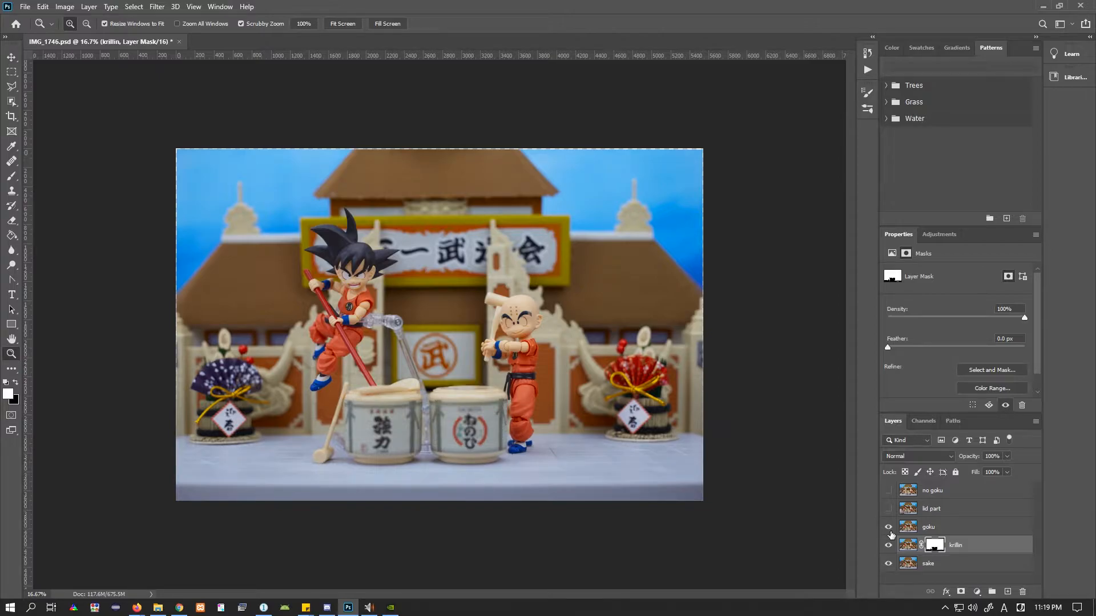
left_click(888, 528)
left_click(950, 527)
left_click(961, 592)
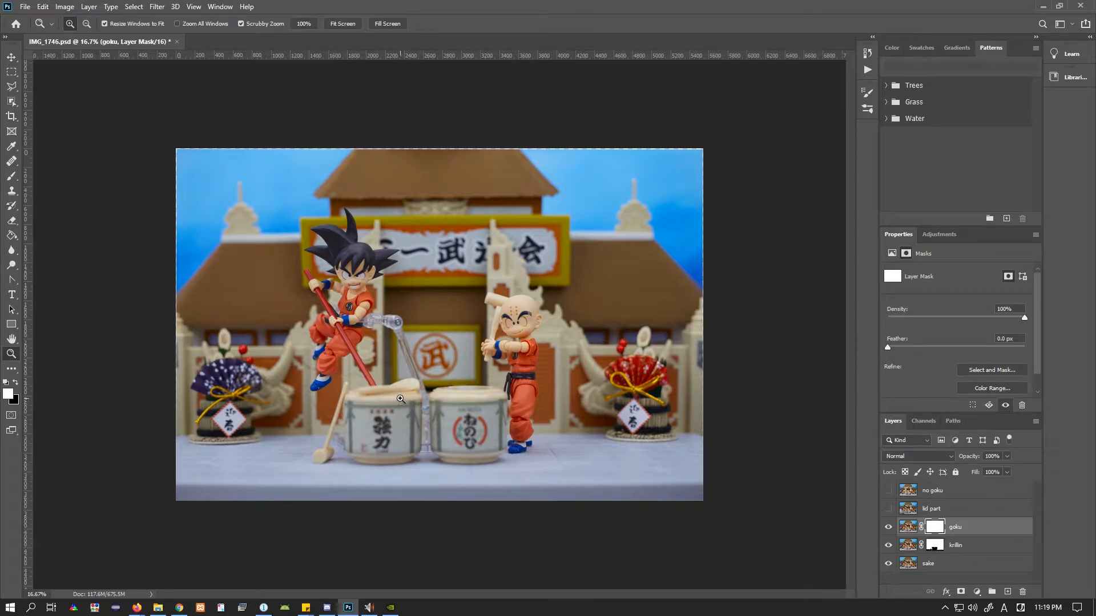
Fill the goku layer mask with black to hide the whole layer
key("x")
key("g")
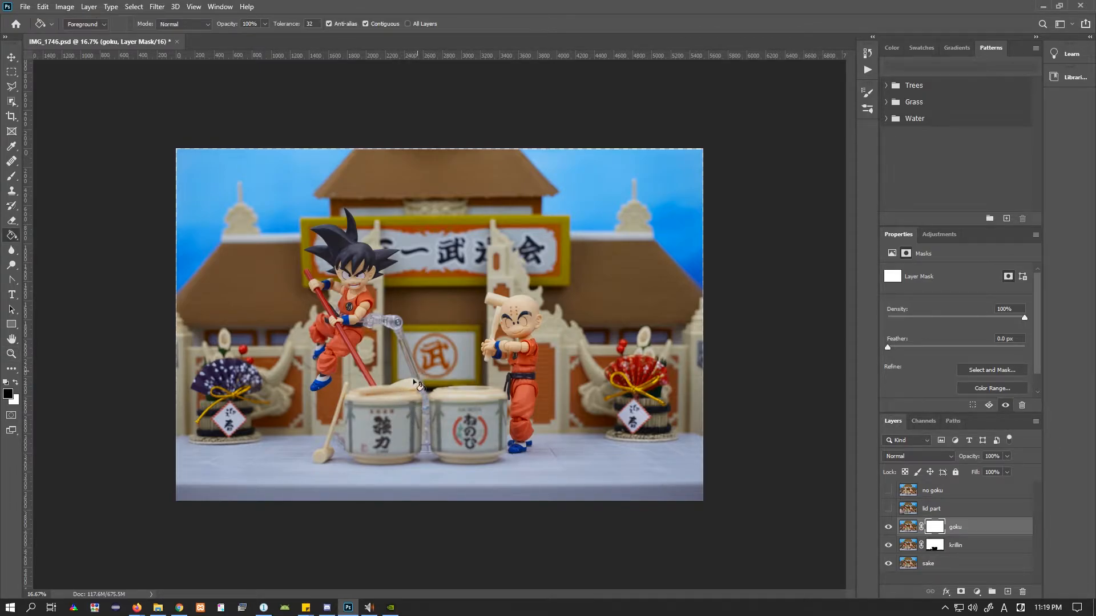
left_click(415, 376)
Set the Brush tool to 111 px with white as the foreground color for the goku mask
left_click(13, 353)
left_click(311, 303)
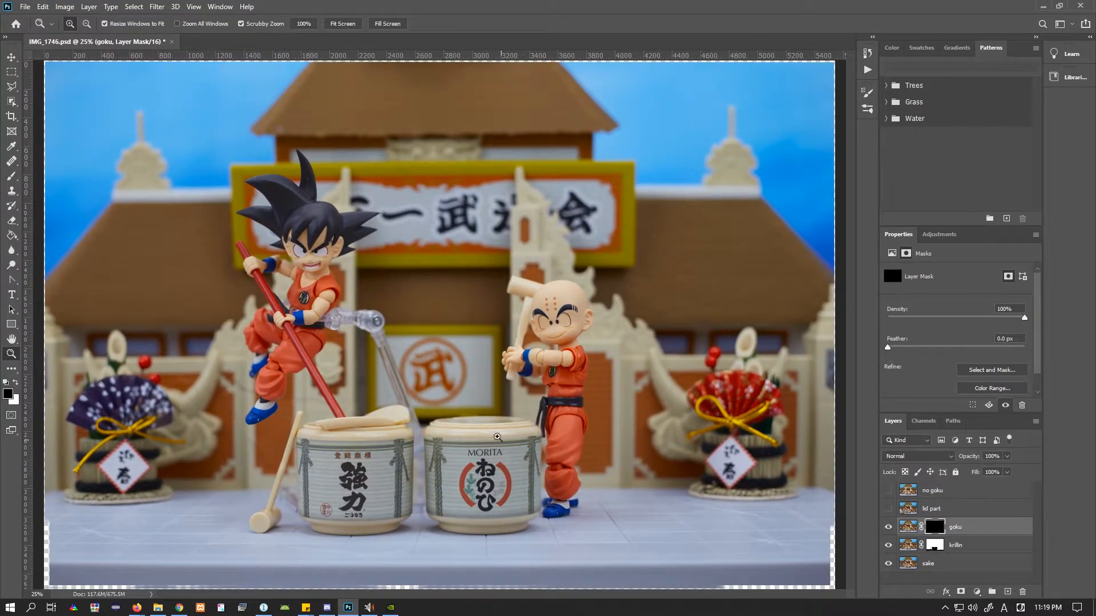
left_click_drag(258, 210, 386, 295)
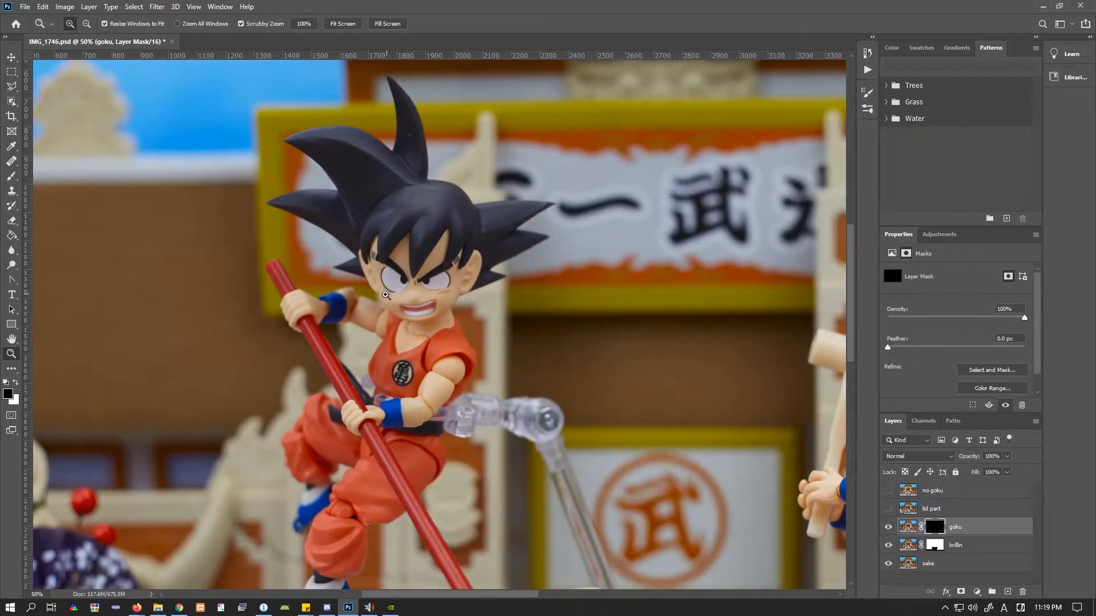
key("b")
right_click(411, 281)
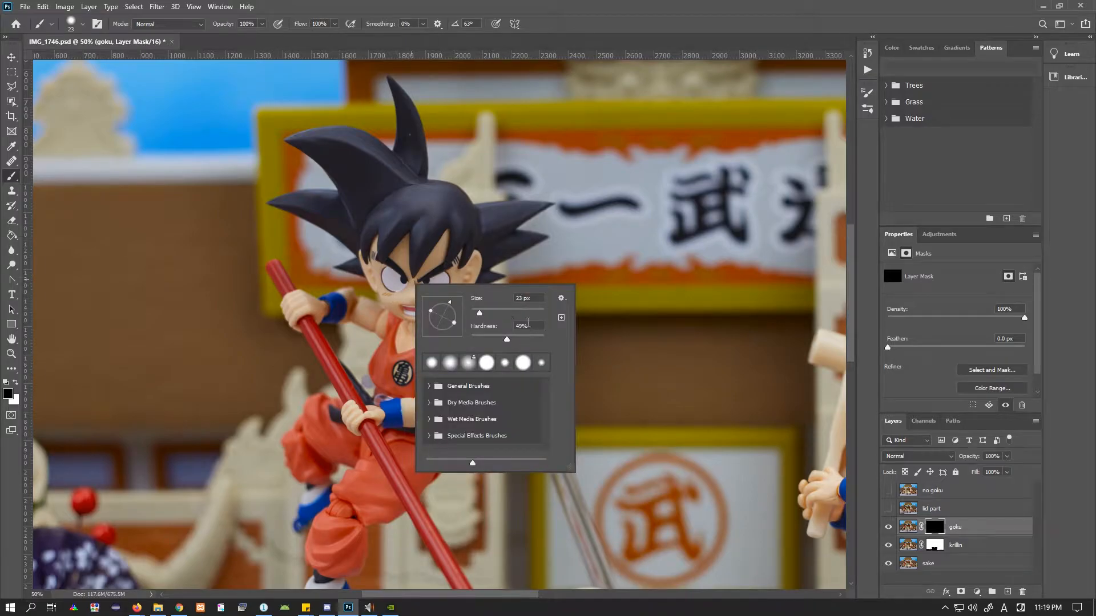
left_click(495, 311)
left_click(586, 17)
key("x")
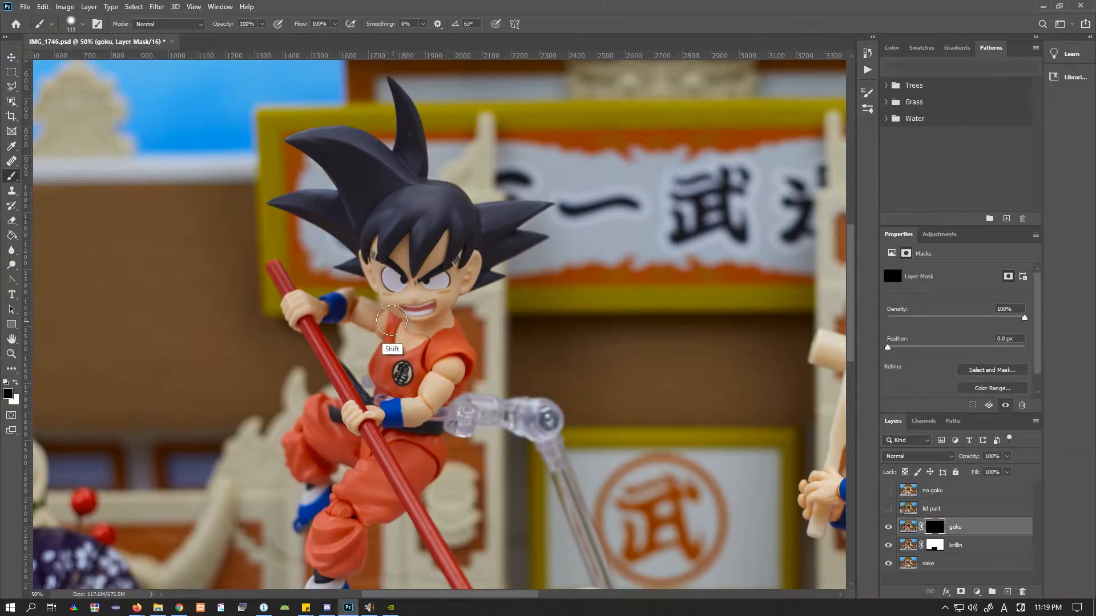
Paint white on the goku mask over the figure's face, hair, torso, arms, legs and red staff to reveal the sharp version
mouse_move(410, 284)
left_mouse_down()
mouse_move(452, 270)
mouse_move(437, 301)
mouse_move(422, 301)
mouse_move(403, 289)
mouse_move(391, 244)
mouse_move(393, 278)
mouse_move(431, 285)
left_mouse_up()
left_click_drag(404, 388, 401, 365)
left_click_drag(297, 308, 347, 308)
left_click_drag(472, 452, 512, 272)
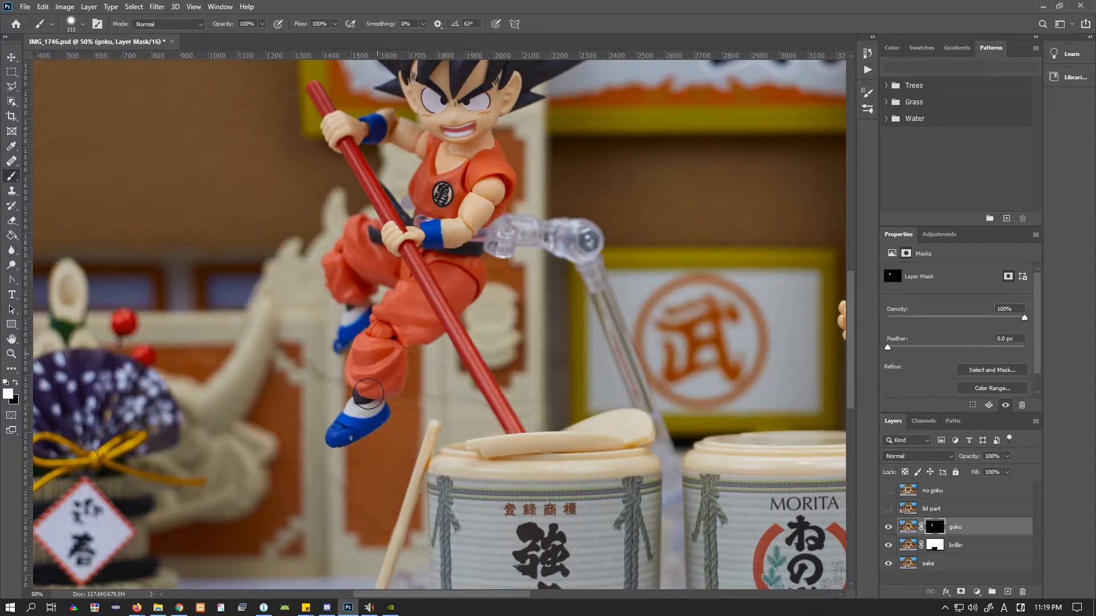
mouse_move(374, 402)
left_mouse_down()
mouse_move(345, 430)
mouse_move(375, 415)
left_mouse_up()
mouse_move(489, 301)
left_mouse_down()
mouse_move(475, 285)
mouse_move(465, 304)
mouse_move(472, 278)
left_mouse_up()
scroll(488, 352, "up", 3)
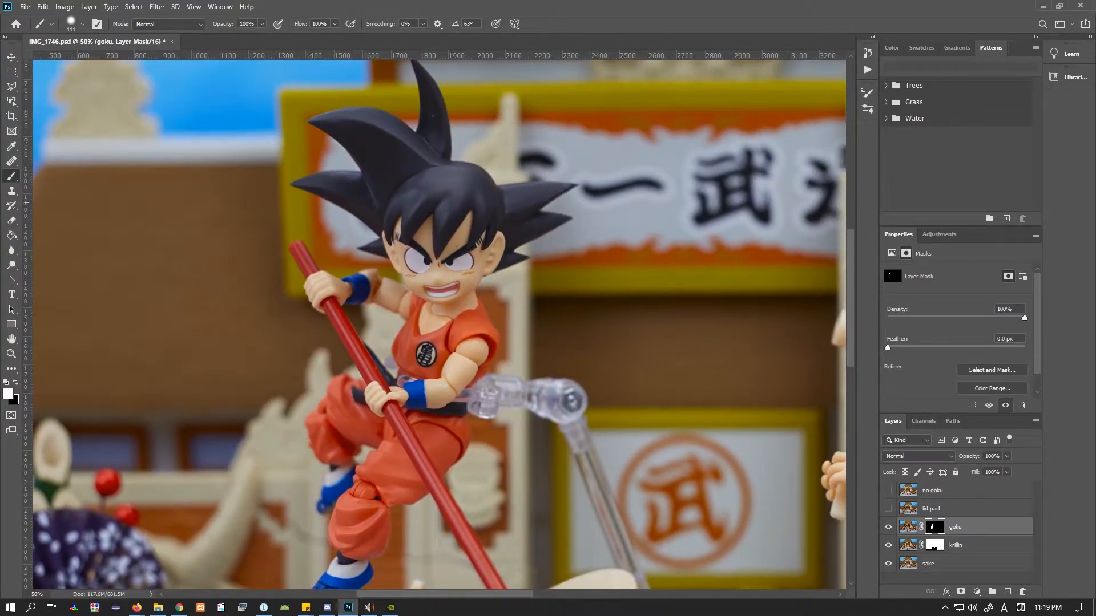
left_click_drag(388, 220, 396, 254)
Toggle the lid part layer on and off to compare it with the composite, leaving the layer shown
key("z")
key("alt")
left_click(472, 377, "alt")
left_click(480, 377, "alt")
left_click(482, 378, "alt")
left_click(482, 379, "alt")
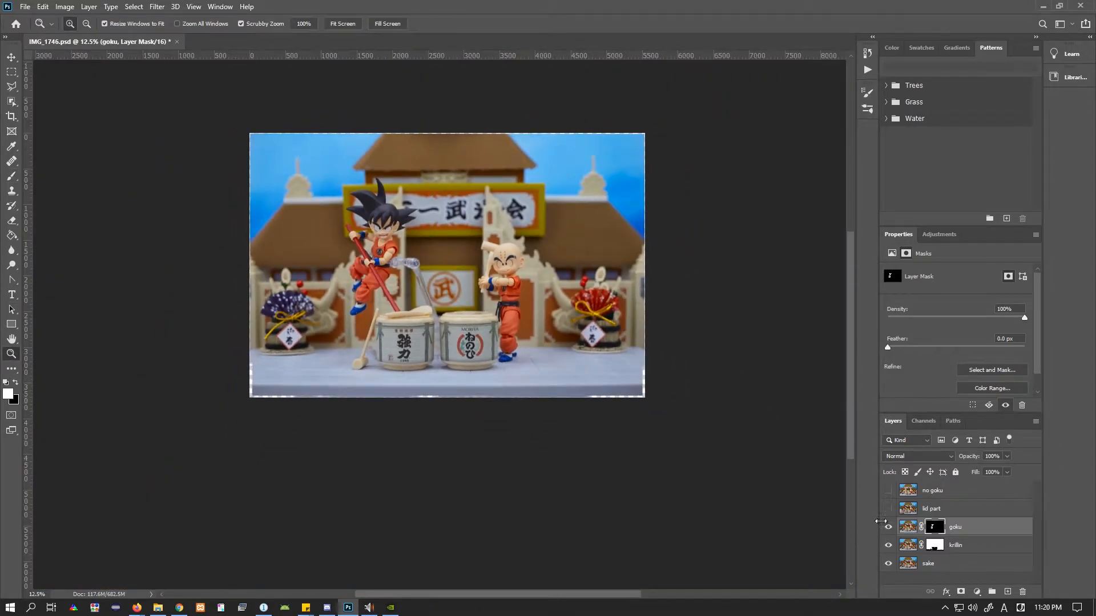
left_click(888, 510)
left_click(888, 509)
left_click(888, 509)
left_click(887, 509)
left_click(887, 510)
left_click(887, 509)
left_click(888, 511)
left_click(887, 511)
left_click(888, 510)
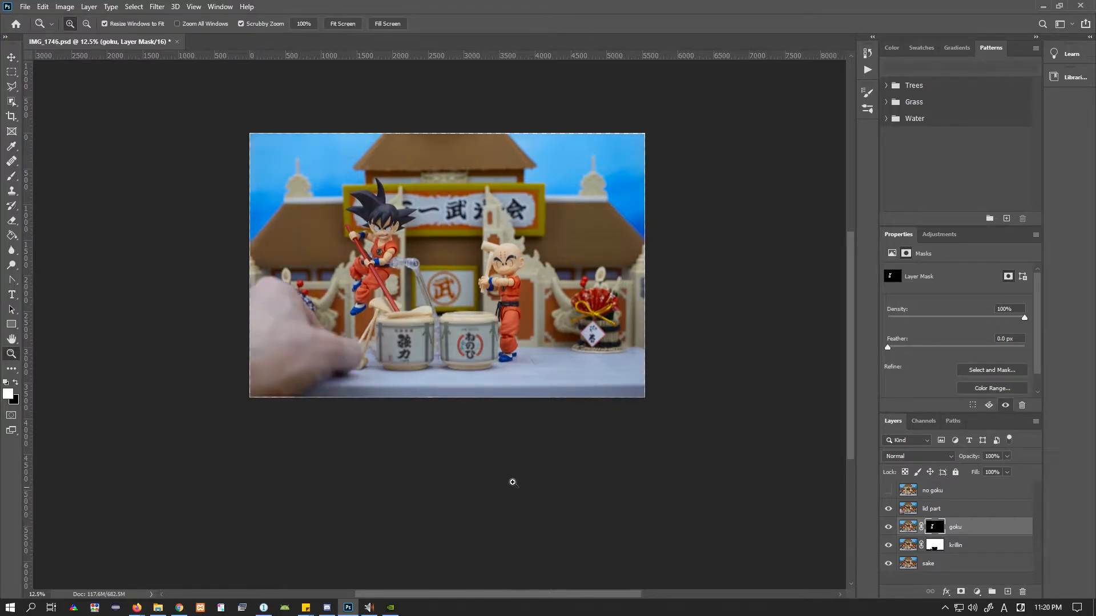
Outline the leaning lid piece behind the red staff with the Polygonal Lasso tool
left_click_drag(362, 305, 279, 430)
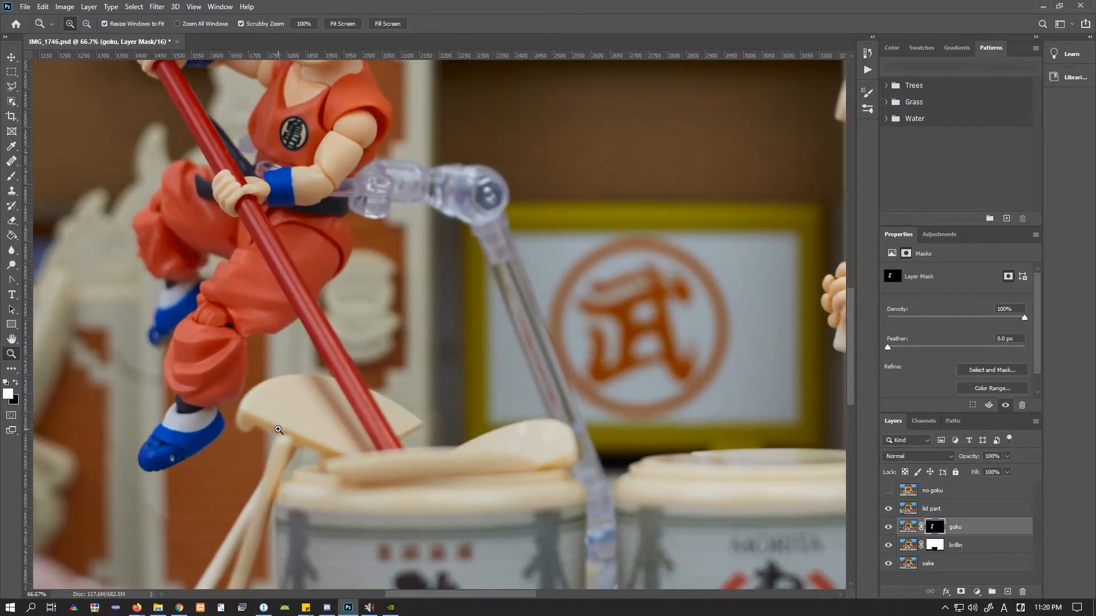
left_click_drag(229, 307, 352, 195)
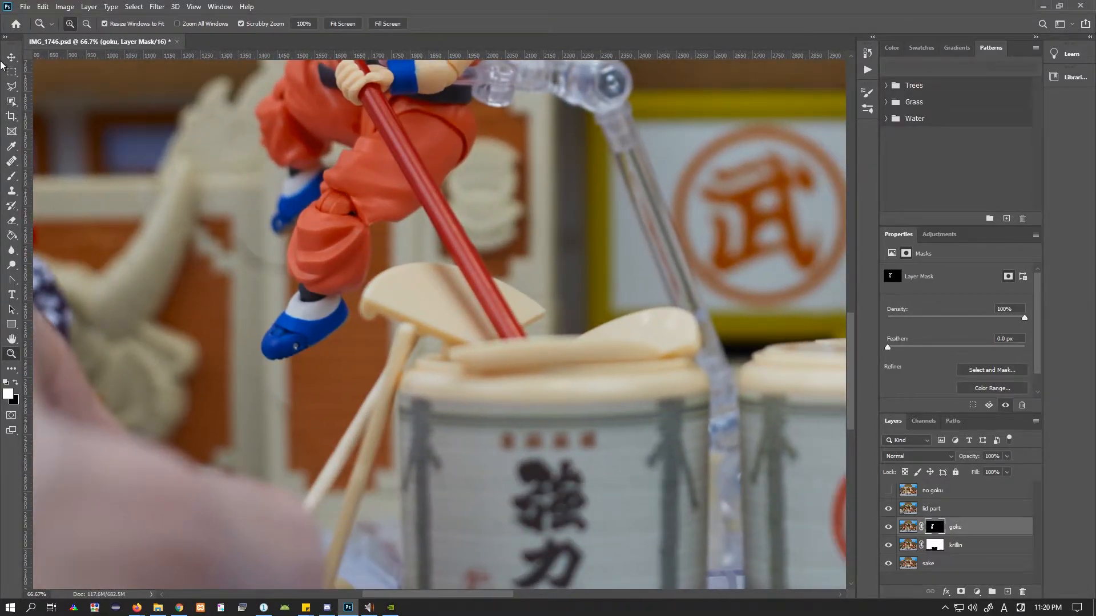
left_click(12, 86)
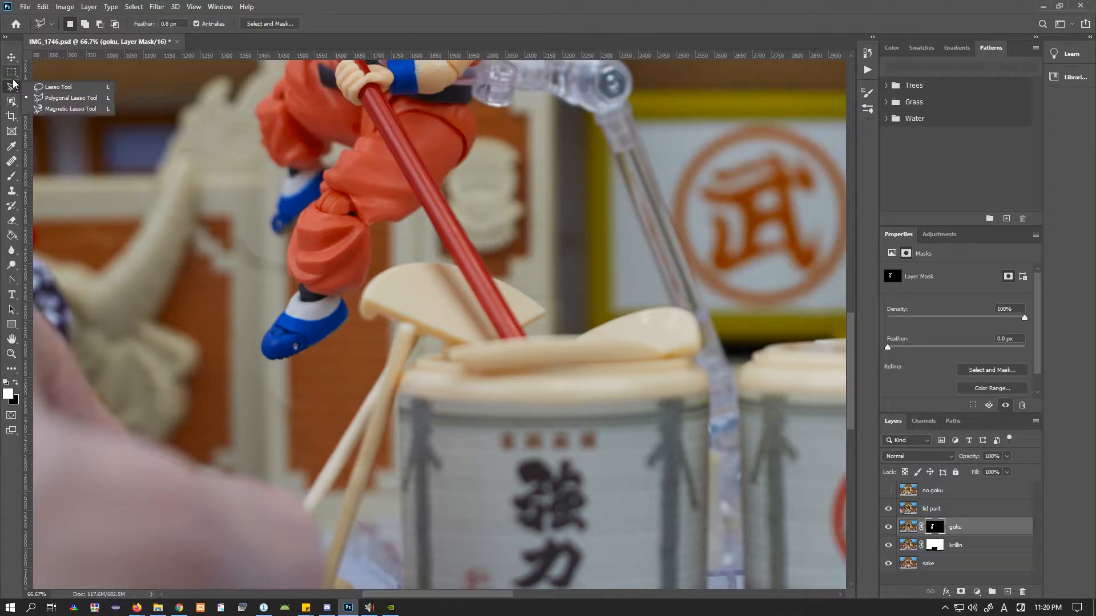
left_click(60, 110)
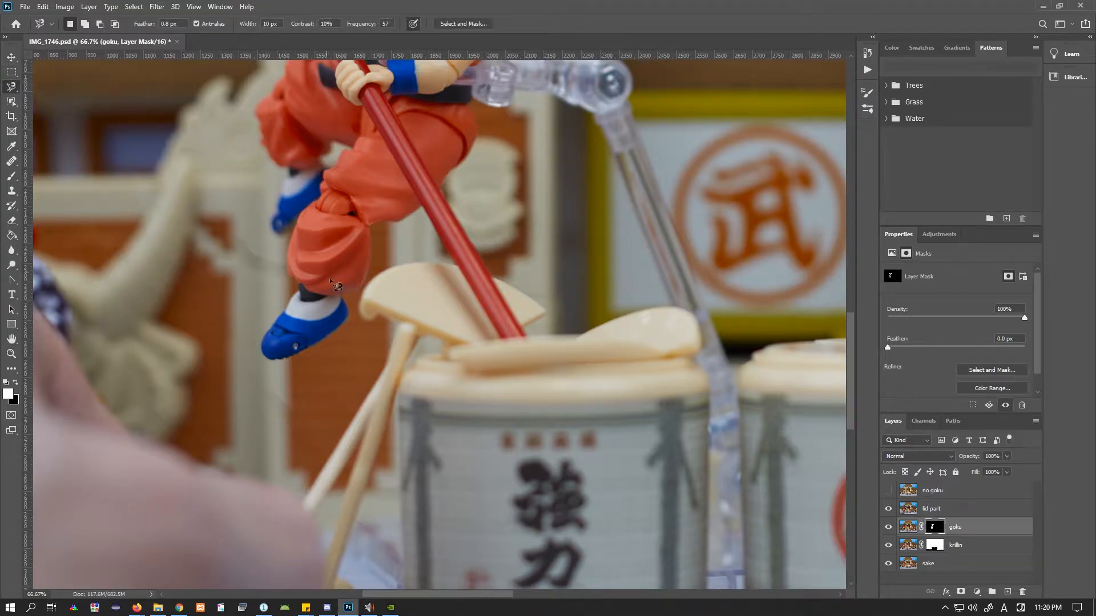
left_click(14, 91)
left_click(48, 103)
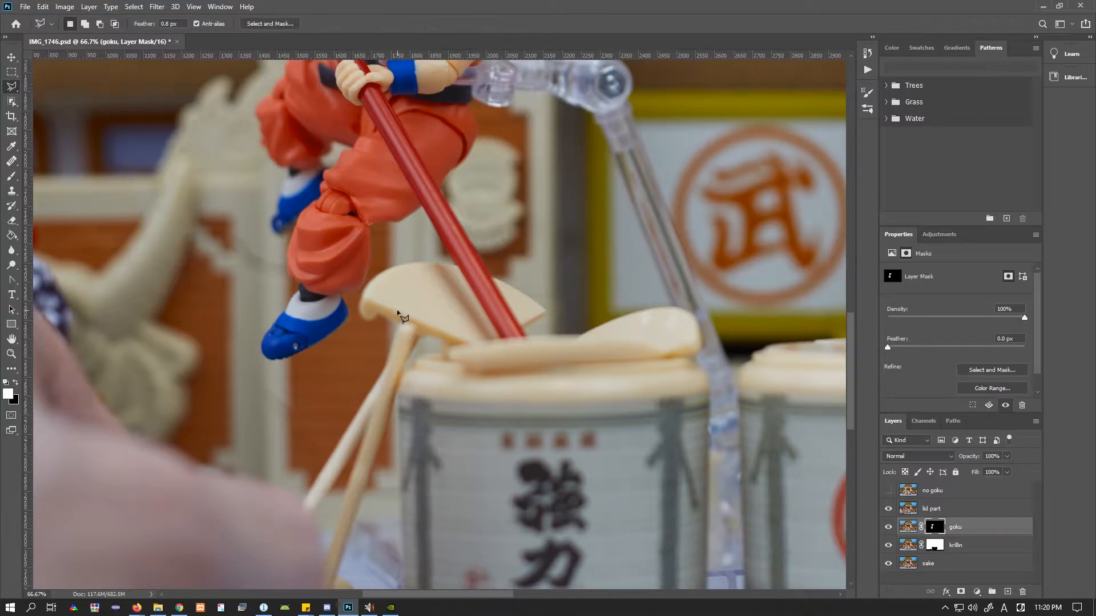
left_click(379, 315)
left_click(472, 343)
left_click(412, 263)
left_click(369, 323)
left_click(962, 591)
left_click(11, 354)
scroll(281, 363, "down", 4)
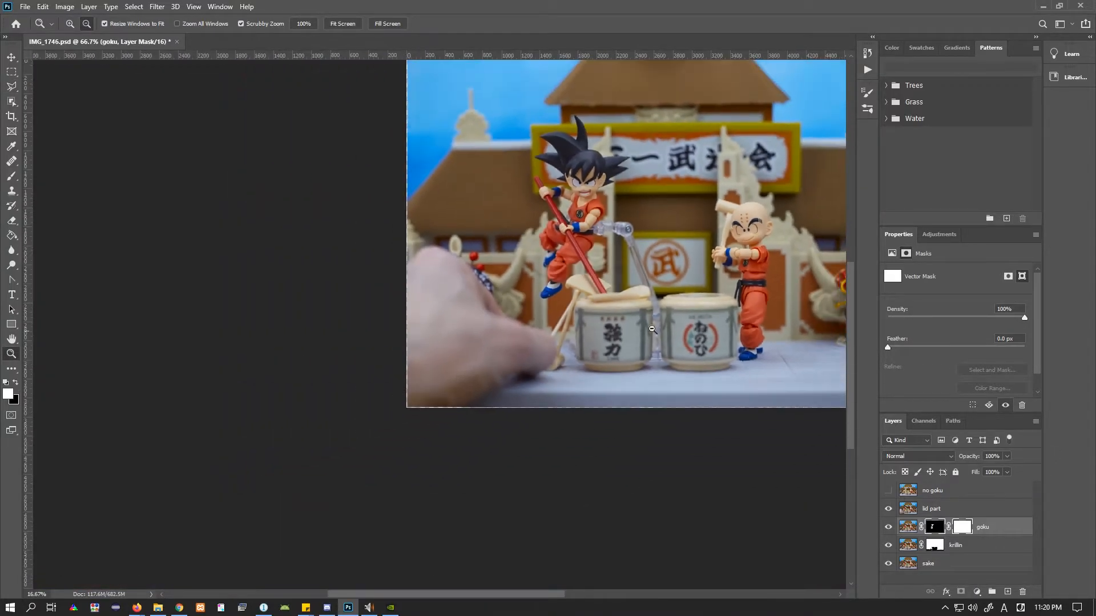
scroll(639, 241, "up", 1)
left_click(640, 240)
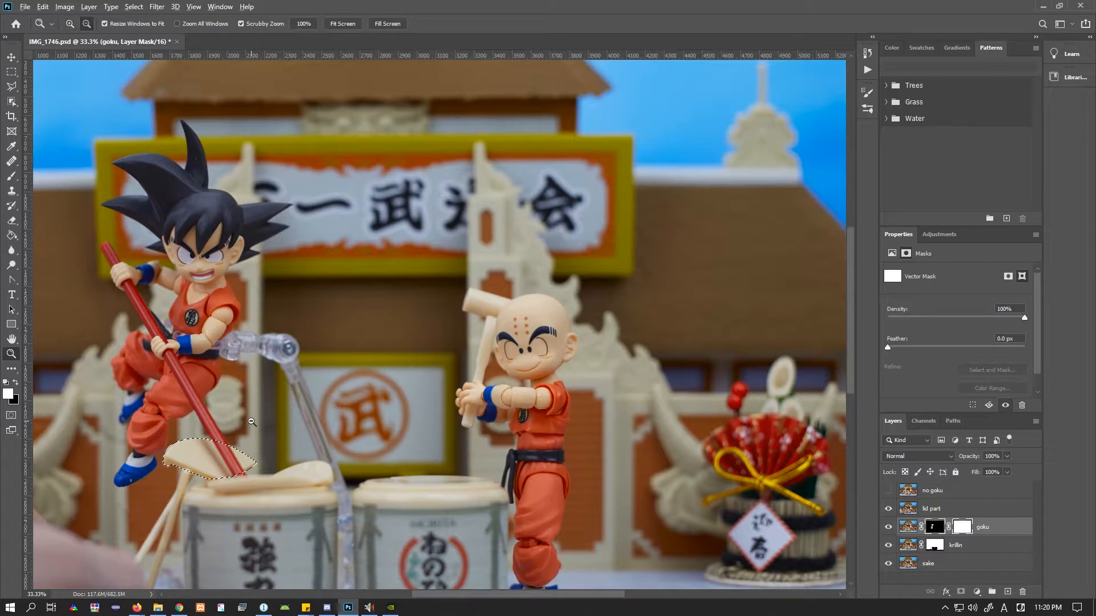
left_click(331, 412, "alt")
key("ctrl+z")
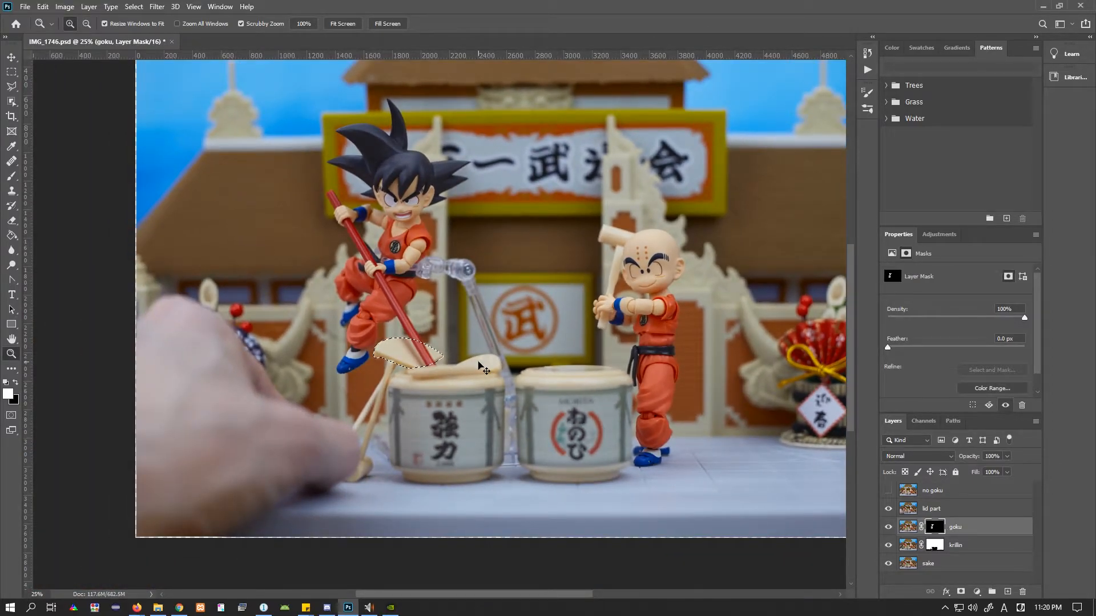
Add a layer mask to the lid part layer from the lid piece selection
left_click(944, 508)
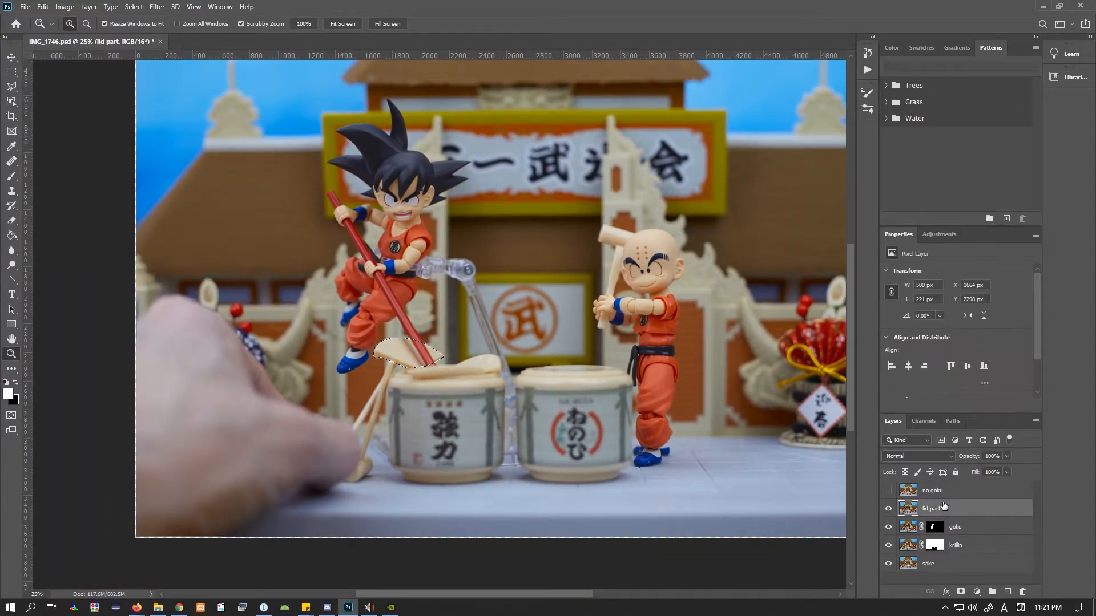
left_click(960, 592)
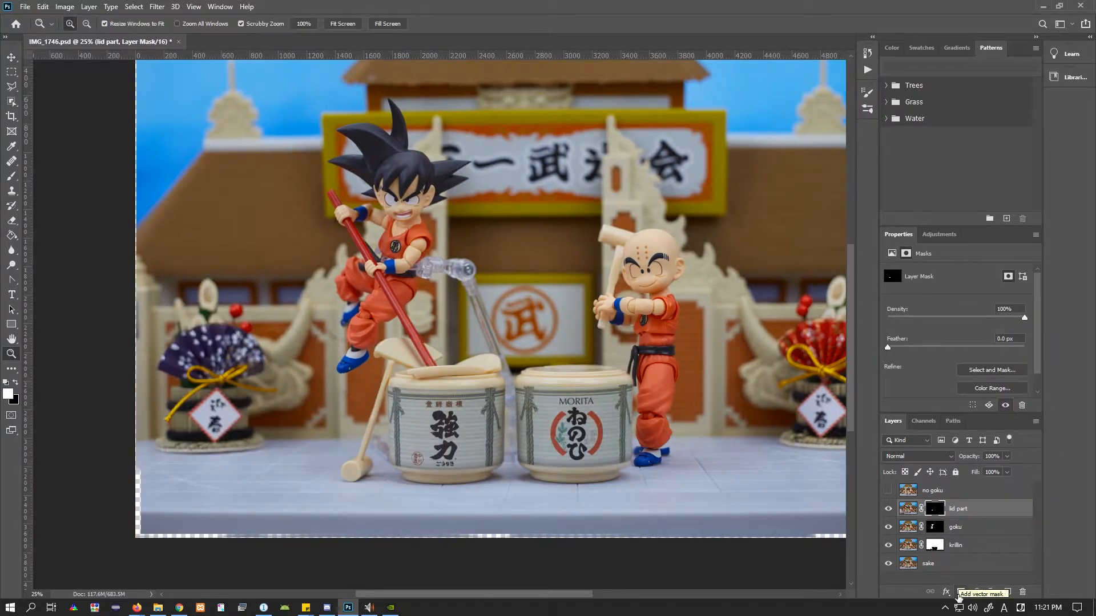
Set the Brush tool to 26 px with 100% opacity, 100% flow and a higher hardness for the lid part mask
left_click_drag(371, 349, 504, 354)
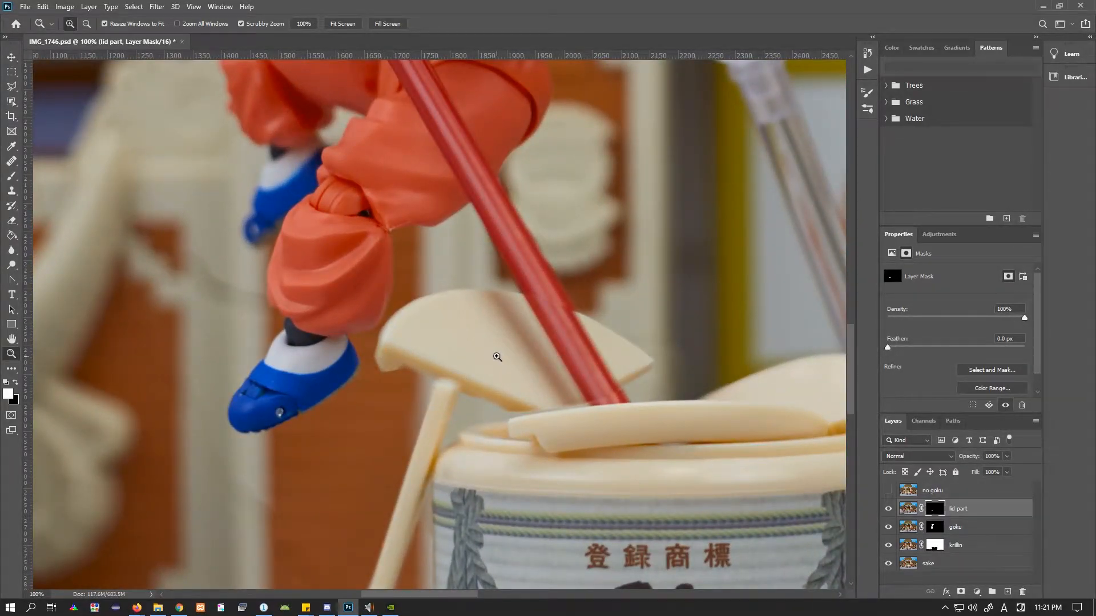
key("b")
right_click(437, 318)
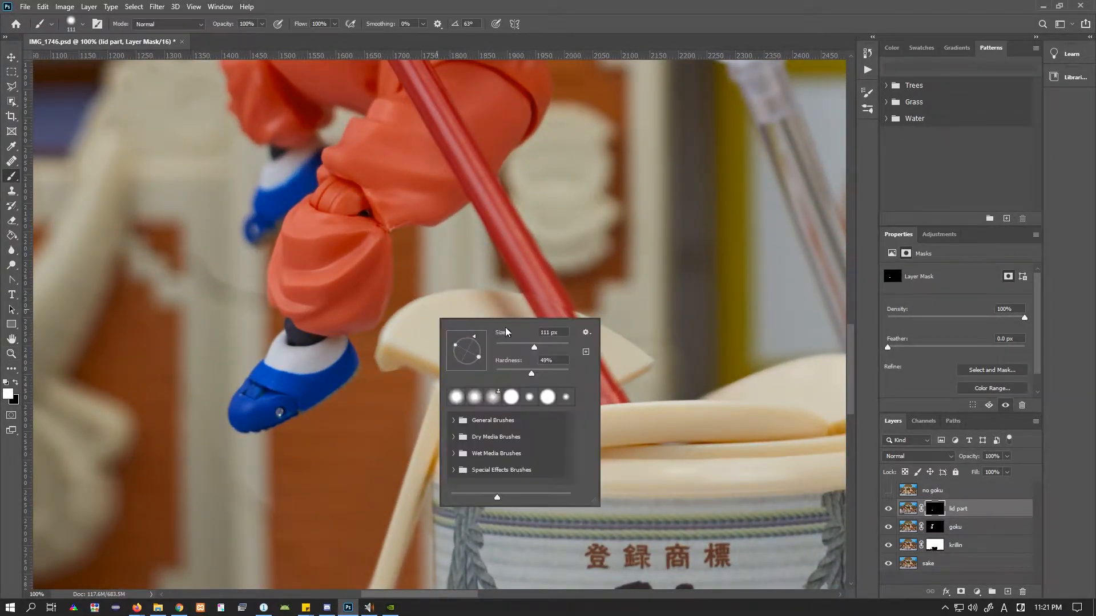
left_click(501, 348)
key("Return")
left_click(262, 24)
left_click(335, 23)
left_click(341, 7)
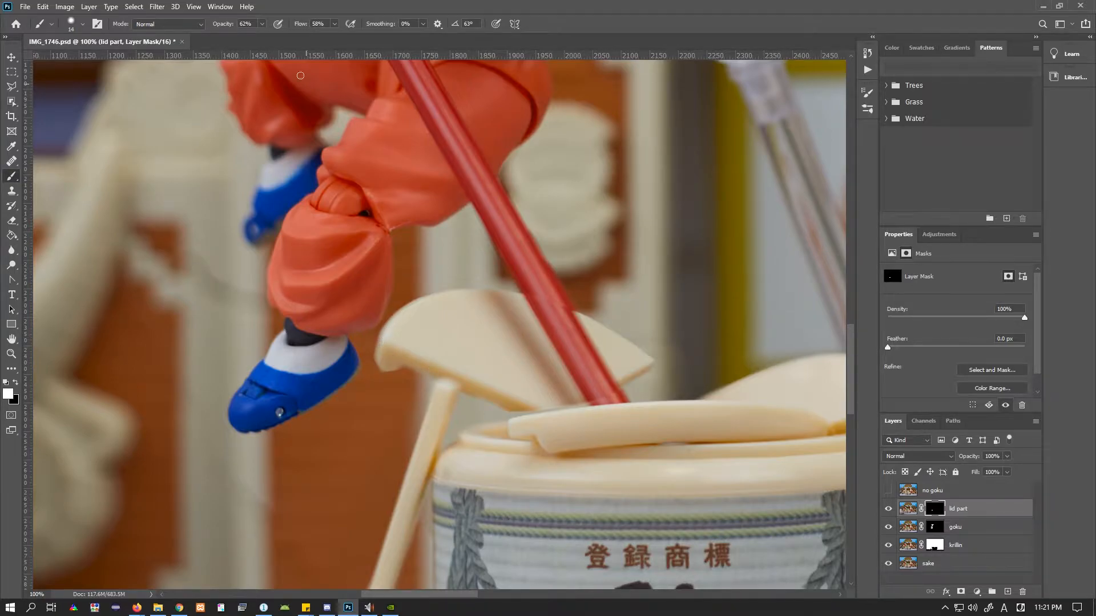
left_click_drag(333, 25, 360, 14)
right_click(394, 347)
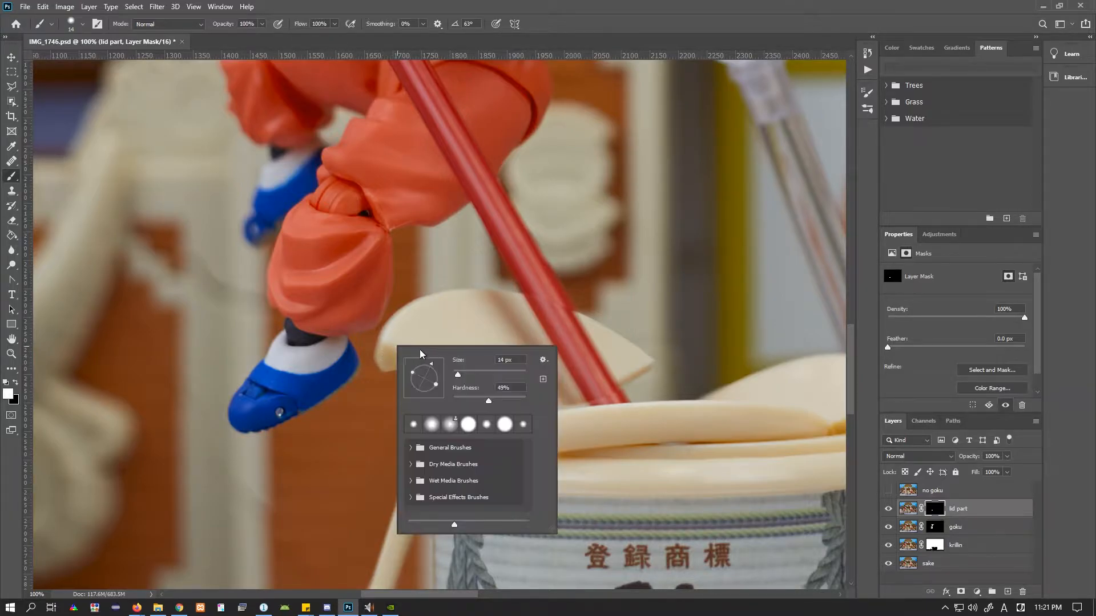
left_click(461, 374)
left_click(515, 398)
left_click(412, 320)
mouse_move(429, 305)
left_mouse_down()
mouse_move(398, 328)
mouse_move(383, 364)
left_mouse_up()
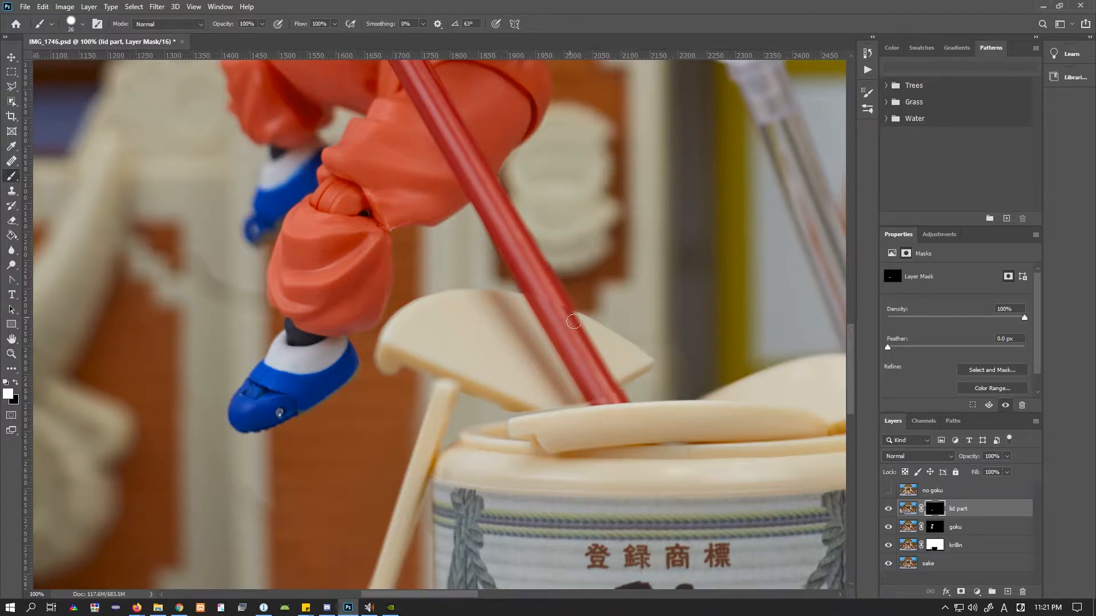
key("ctrl")
key("ctrl+z")
key("ctrl+z")
left_click(11, 72)
left_click_drag(502, 272, 605, 346)
left_click(589, 326)
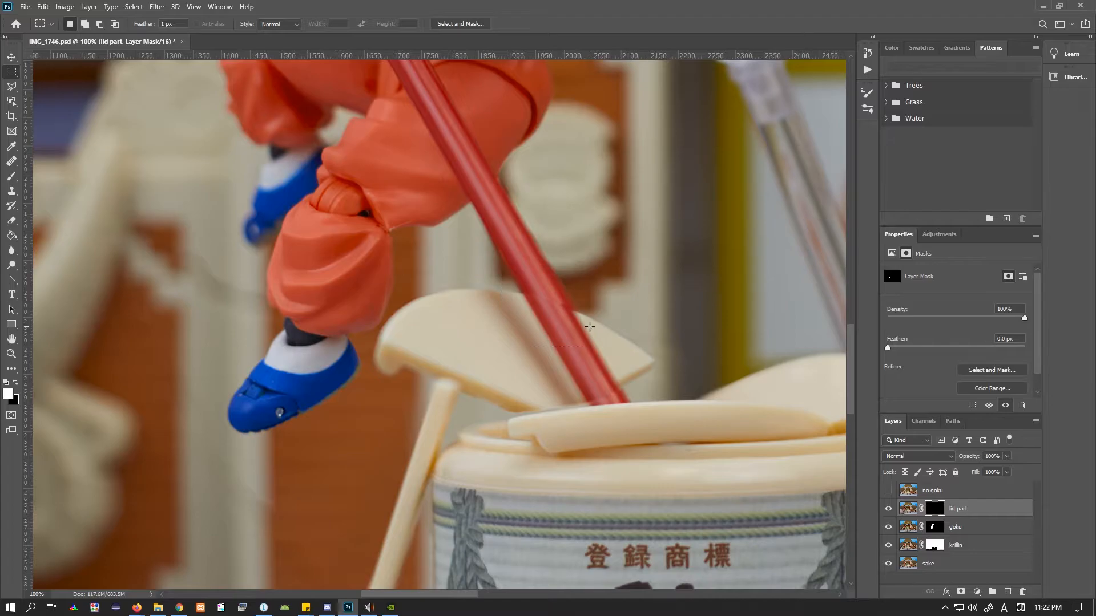
Nudge the lid part layer a few pixels right and down to fit the lid piece against the barrel top
key("v")
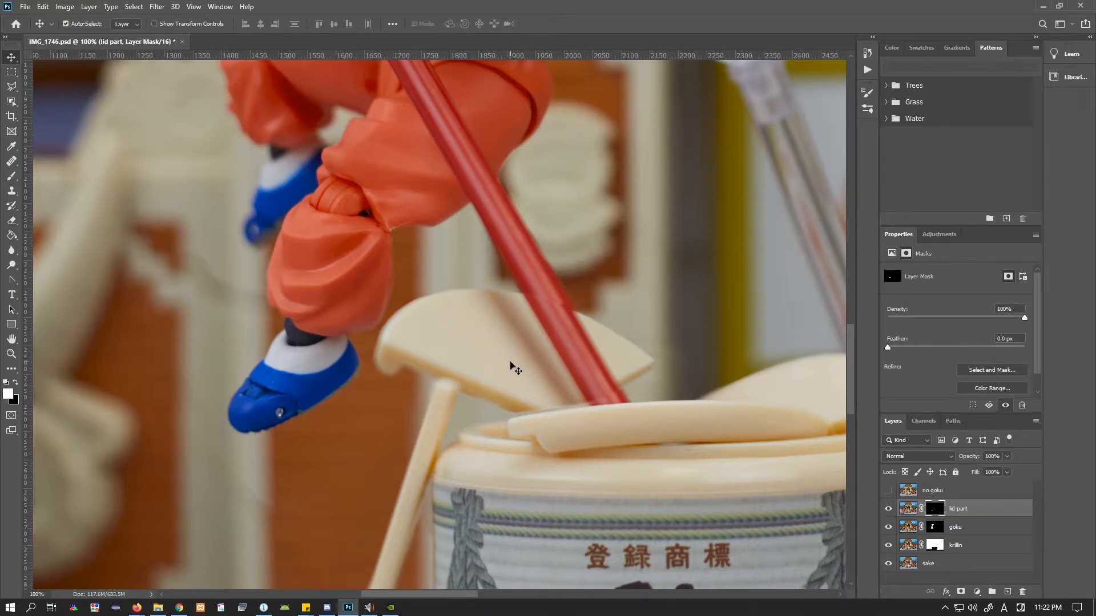
key("Right")
key("Right")
key("Right")
key("Right")
key("Right")
key("Right")
key("Right")
key("Left")
key("Left")
key("Left")
key("Down")
key("Down")
key("Down")
key("Down")
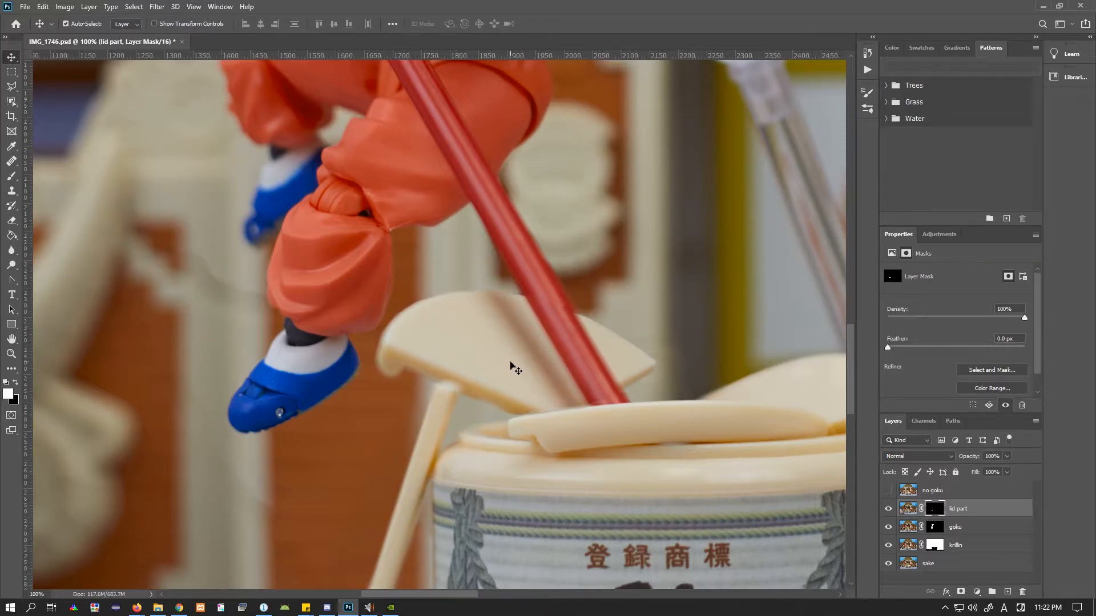
key("Up")
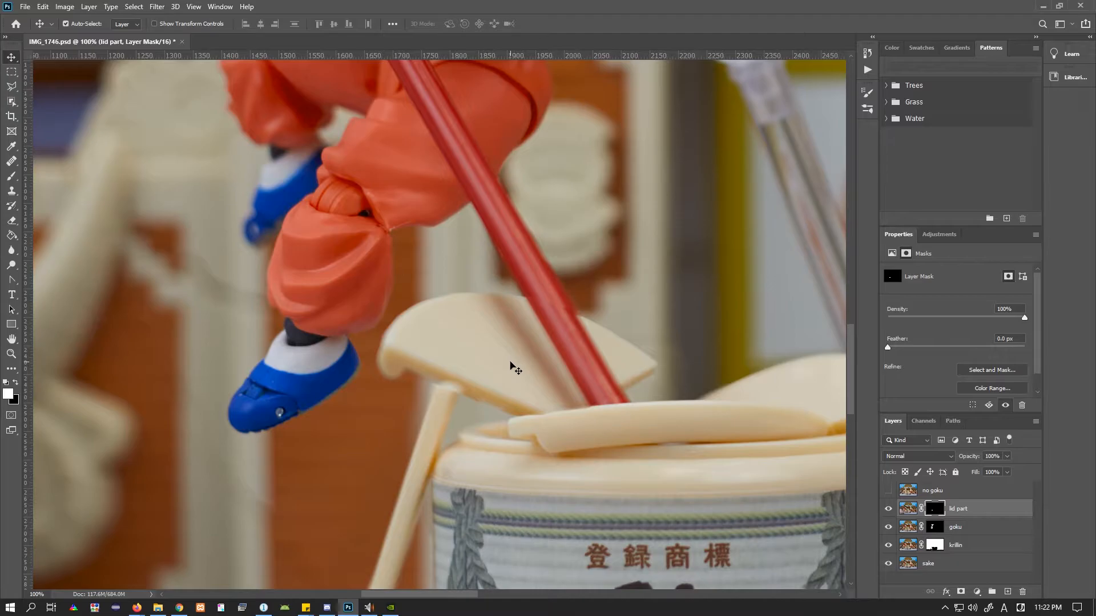
key("Left")
key("Left")
key("Down")
key("Right")
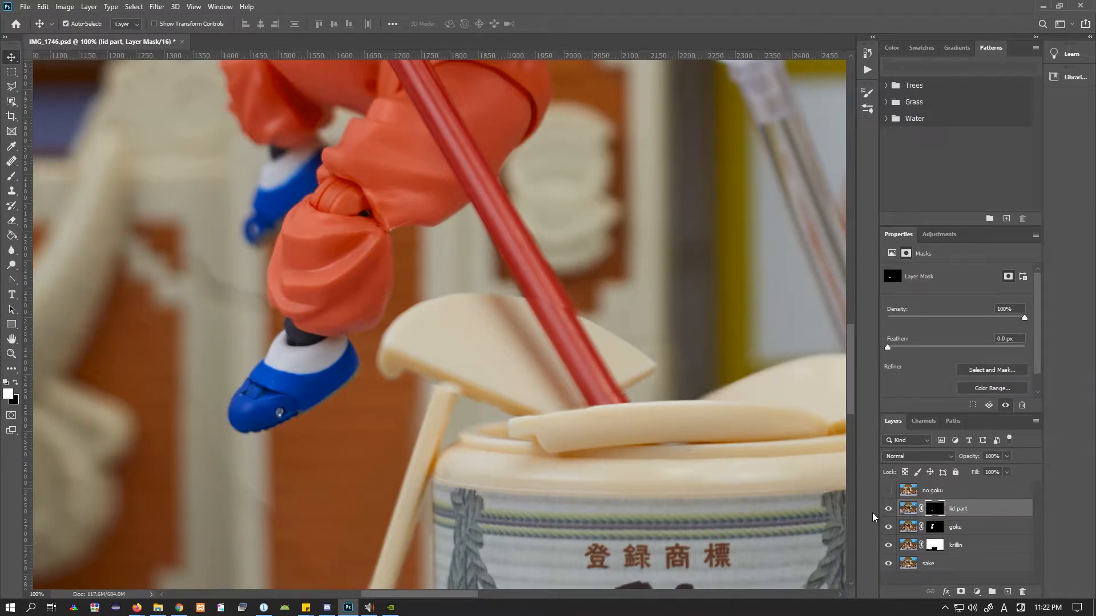
Paint black on the lid part mask over the mallet handle's tip and along the red staff's lower edge with the 26 px brush
key("b")
key("x")
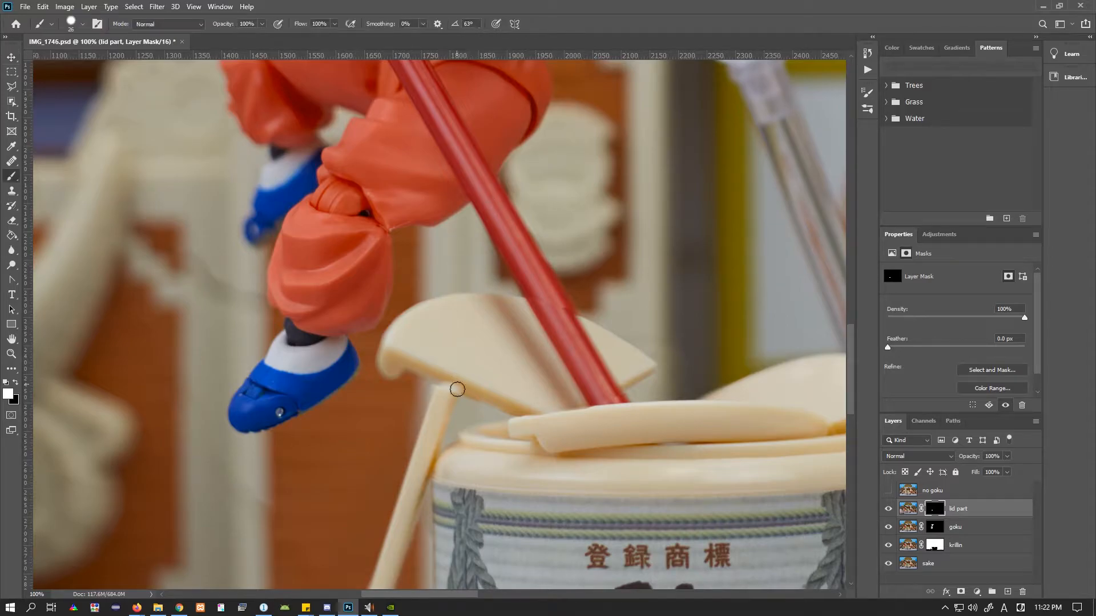
mouse_move(450, 393)
left_mouse_down()
mouse_move(438, 388)
mouse_move(450, 398)
left_mouse_up()
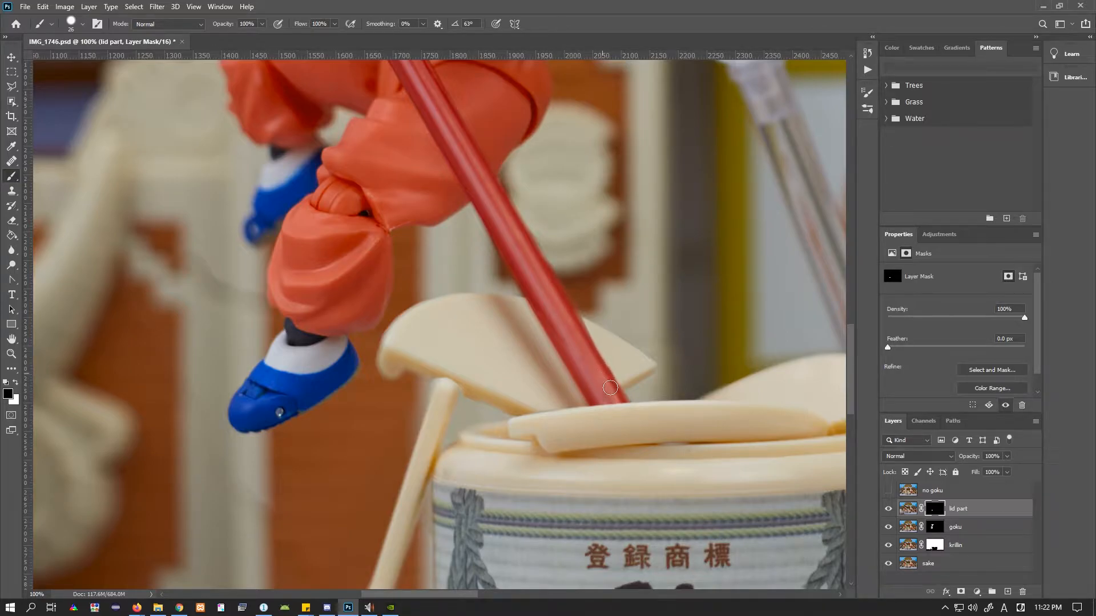
left_click_drag(576, 327, 616, 397)
left_click(11, 354)
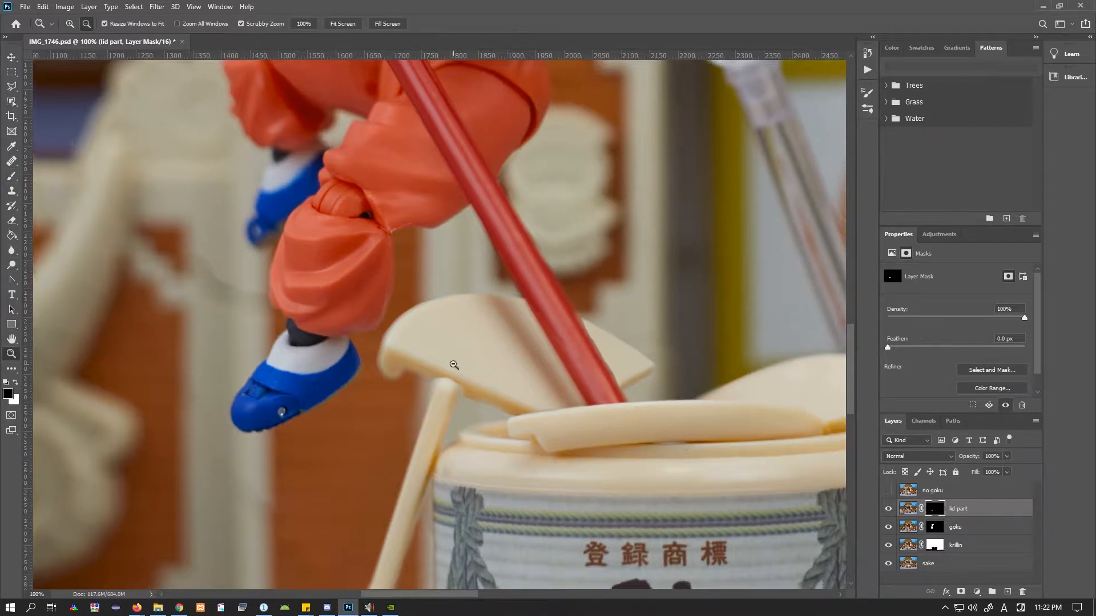
Compare the whole image with the lid part layer hidden and shown to check how the lid piece fits
left_click(454, 365, "alt")
left_click(453, 365, "alt")
left_click(454, 365, "alt")
left_click(493, 211, "alt")
left_click(493, 211, "alt")
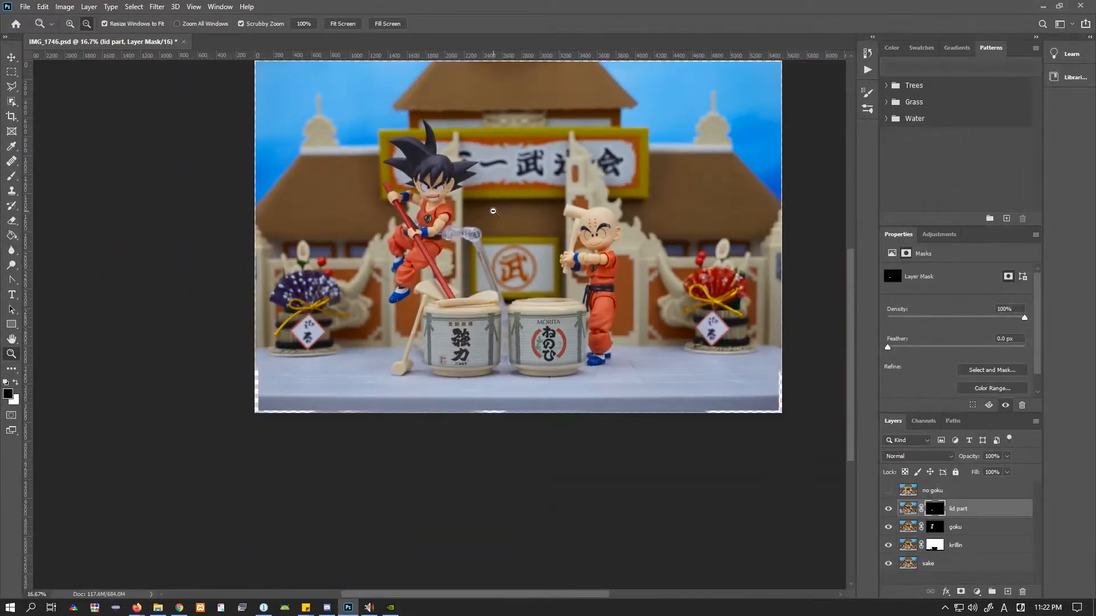
left_click(493, 212, "alt")
left_click(399, 338)
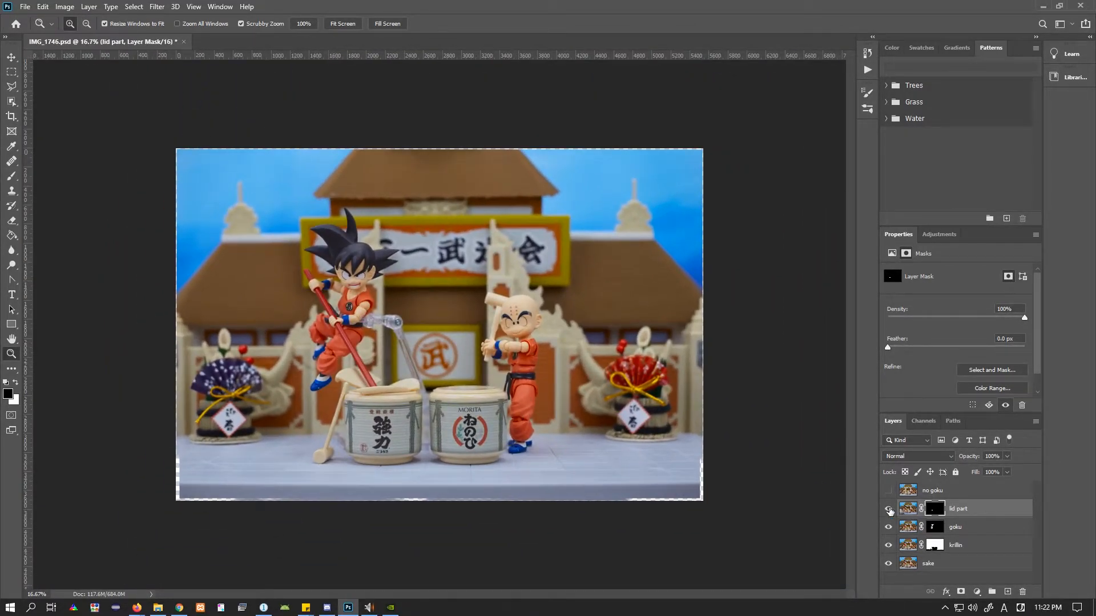
left_click(888, 509)
left_click(888, 508)
left_click(888, 509)
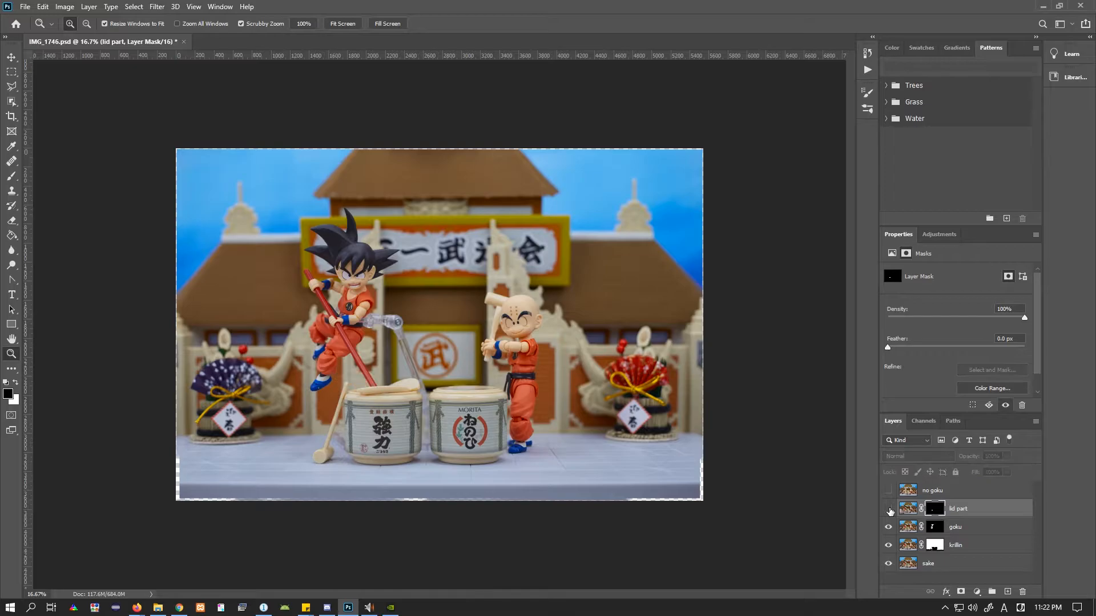
left_click(888, 508)
Paint black on the lid part mask within a narrow Polygonal Lasso selection along the red staff's right edge, and deselect
left_click(331, 382)
left_click(244, 443)
left_click(244, 444)
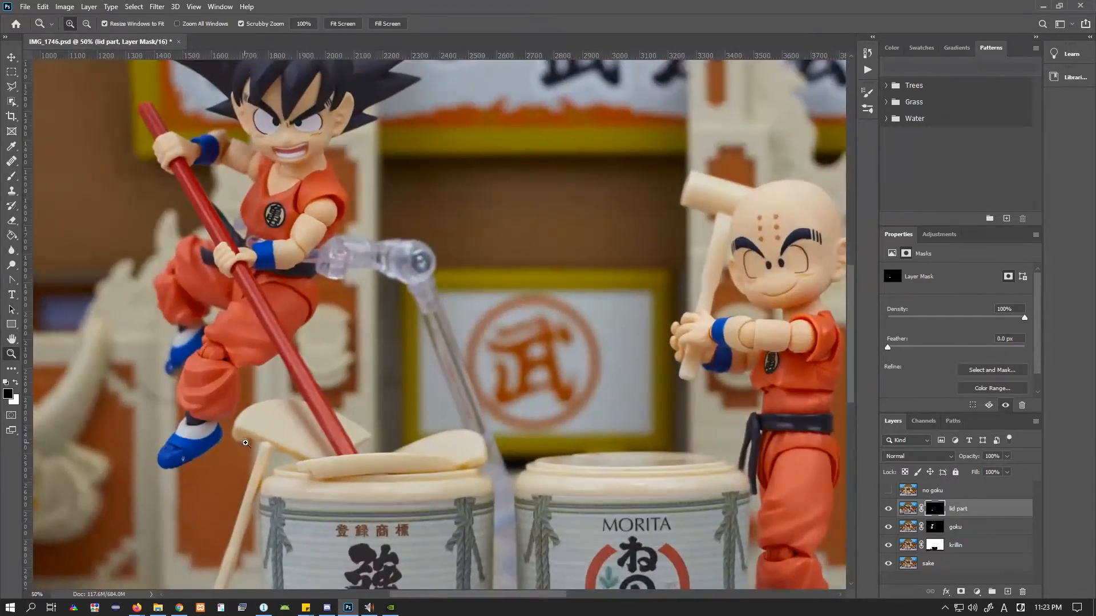
left_click(244, 443)
left_click(493, 383)
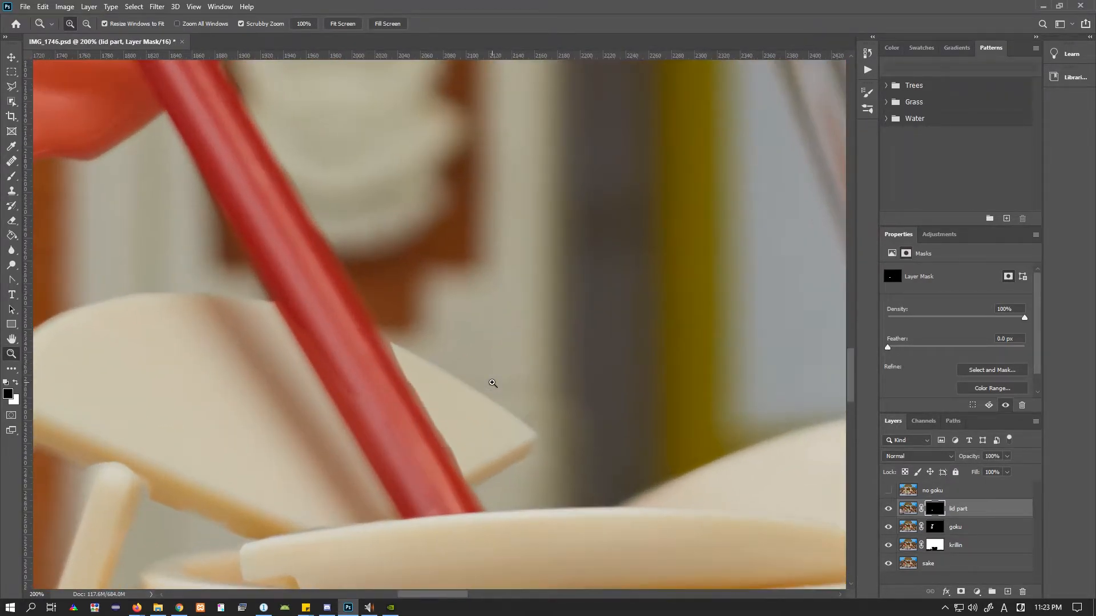
left_click(11, 86)
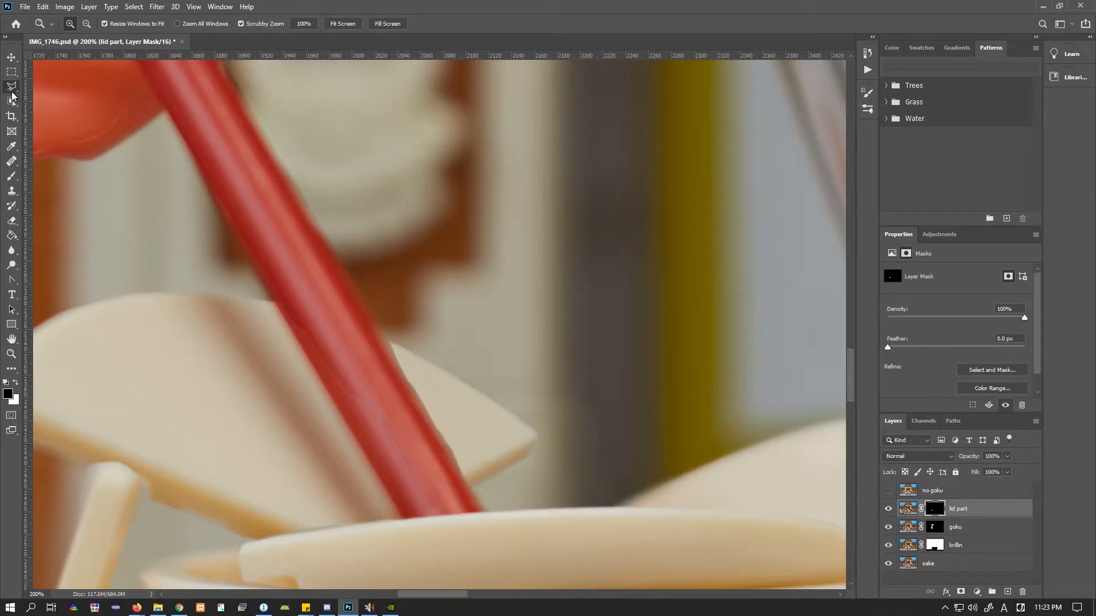
left_click(378, 329)
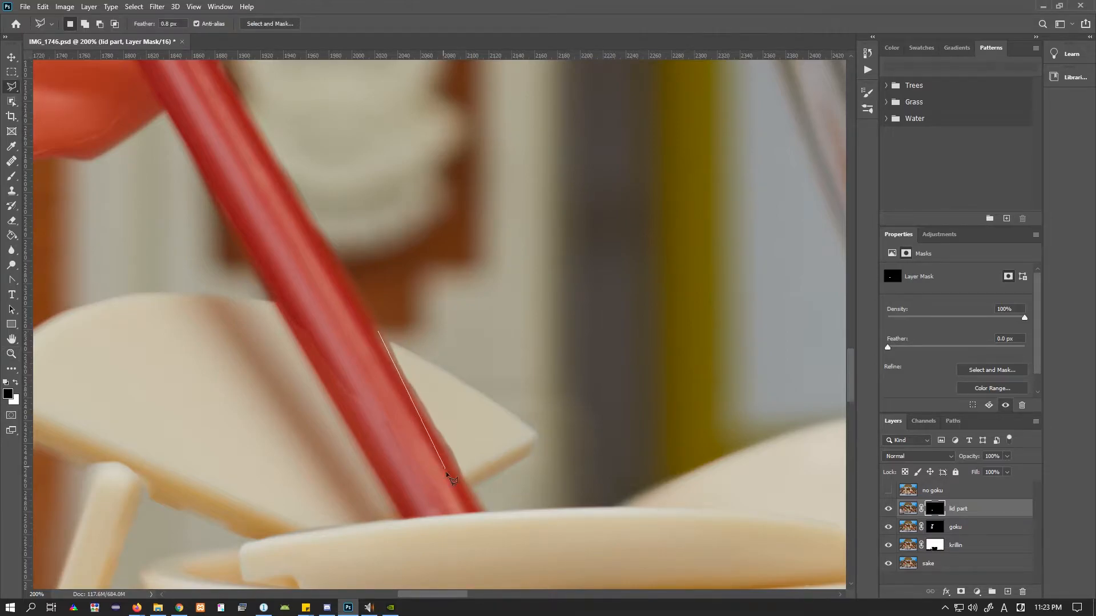
left_click(482, 513)
left_click(506, 497)
left_click(378, 329)
key("b")
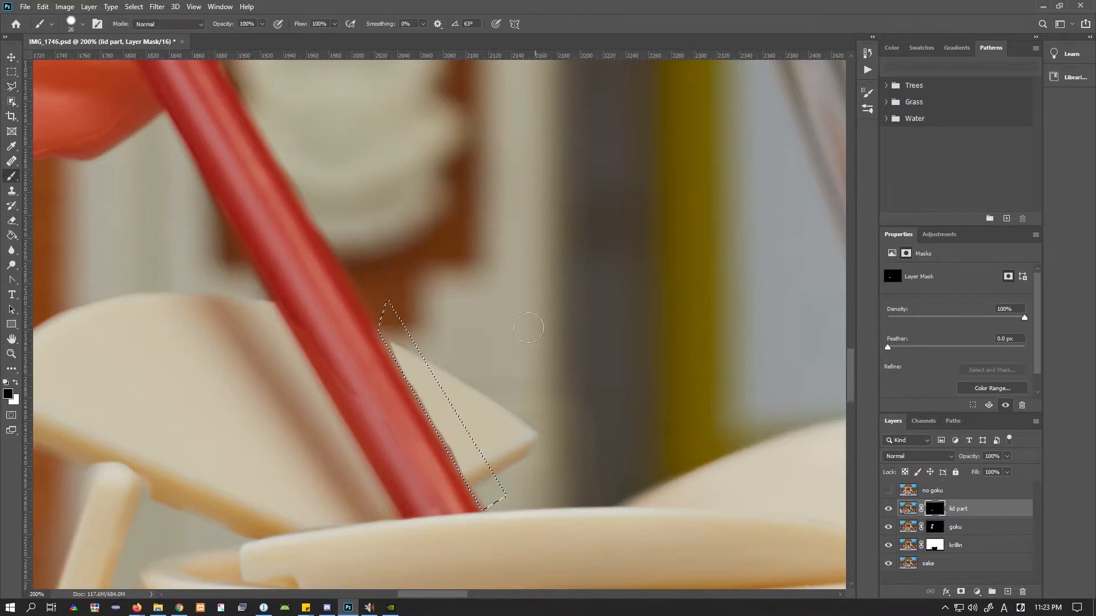
mouse_move(435, 349)
left_mouse_down()
mouse_move(393, 342)
mouse_move(488, 492)
left_mouse_up()
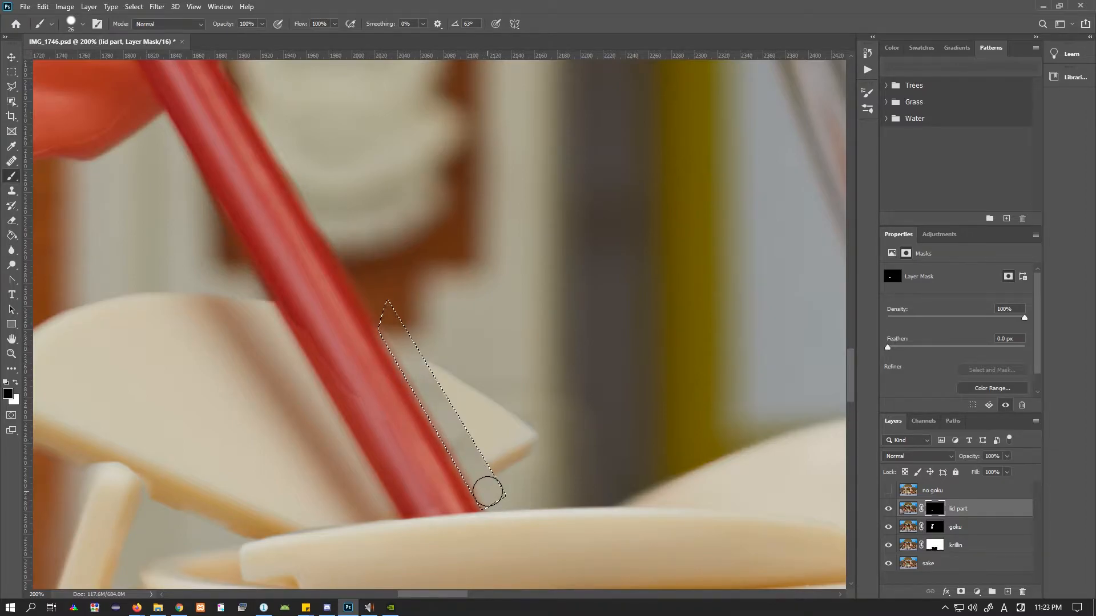
key("ctrl+d")
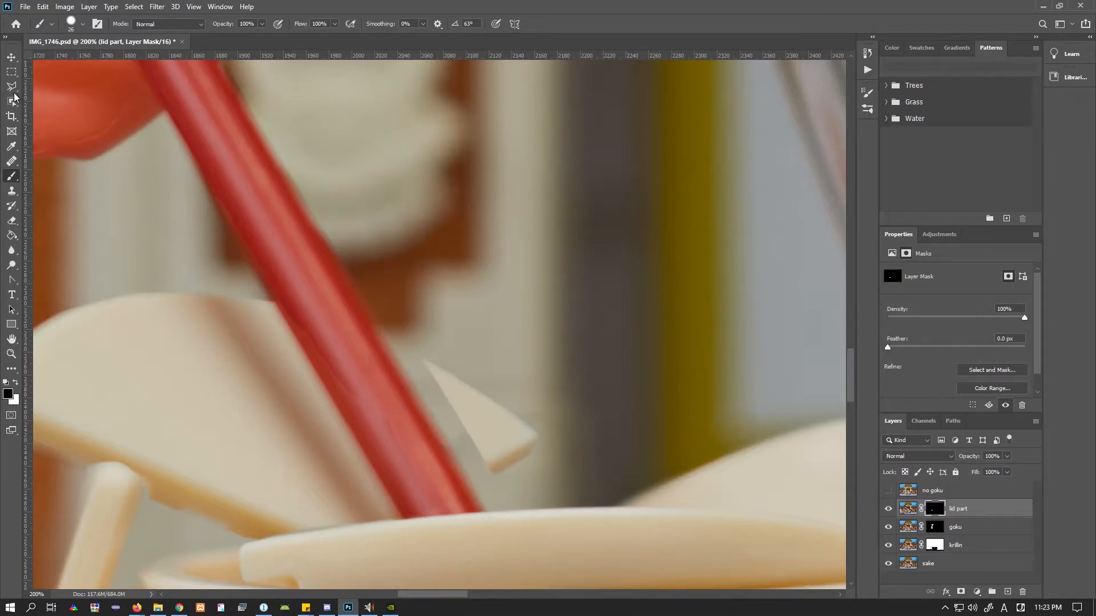
Outline the missing strip of the lid piece beside the red staff's right edge with the Polygonal Lasso
left_click(11, 87)
left_click(386, 331)
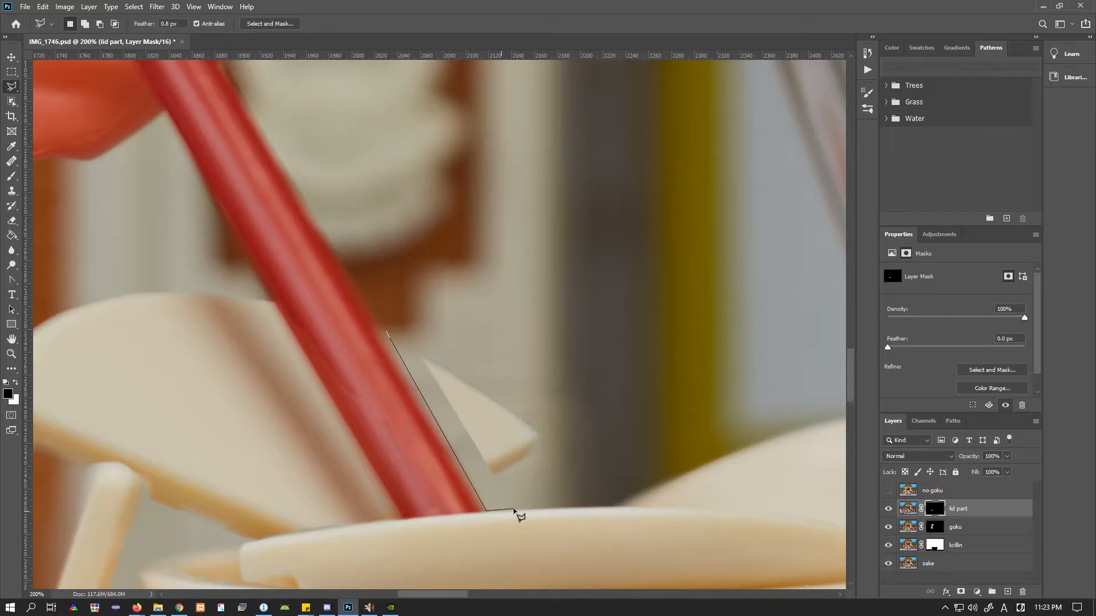
left_click(514, 510)
left_click(509, 470)
left_click(414, 327)
left_click(386, 332)
Paint the selected strip white on the lid part mask with a 37% opacity, 40% flow, 26% hardness brush, and deselect
key("b")
key("x")
left_click(261, 24)
left_click(228, 37)
left_click(334, 24)
left_click(302, 37)
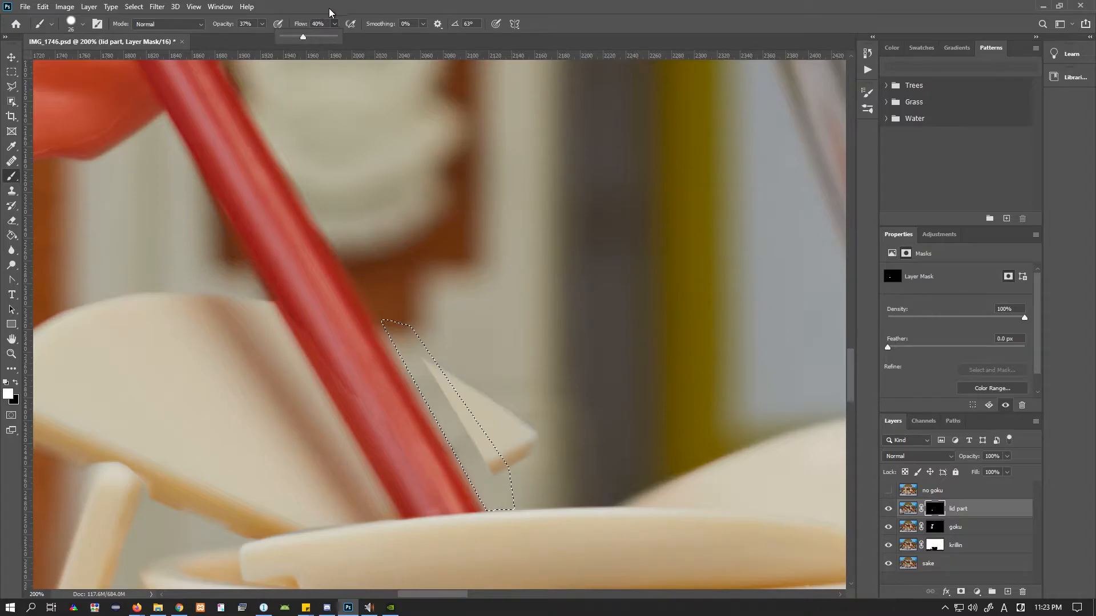
right_click(452, 351)
left_click(526, 403)
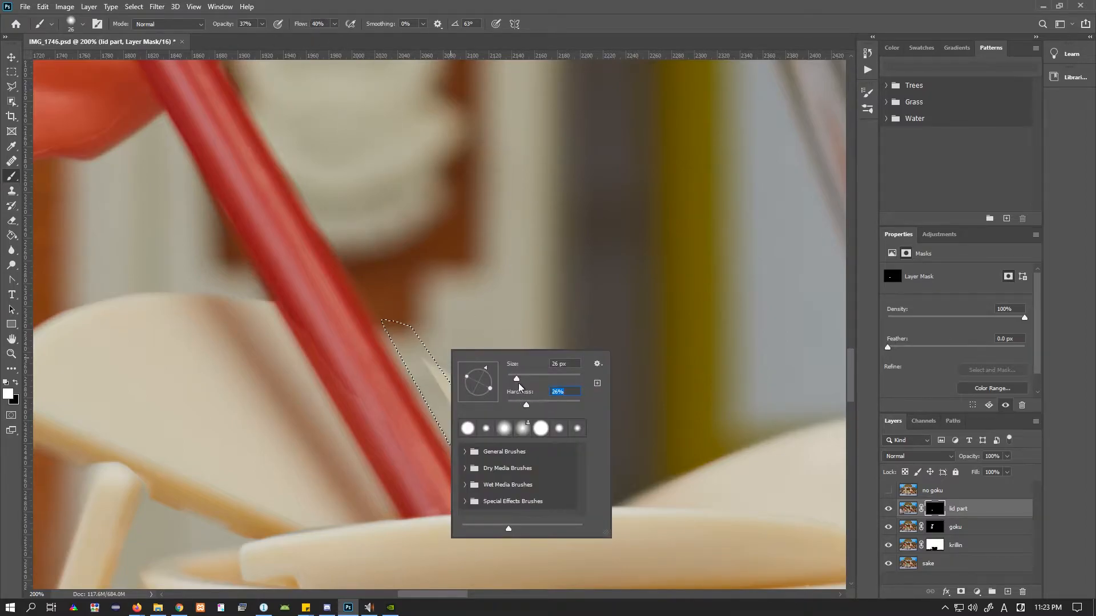
mouse_move(399, 337)
left_mouse_down()
mouse_move(478, 465)
mouse_move(431, 359)
mouse_move(491, 482)
mouse_move(409, 340)
mouse_move(489, 454)
mouse_move(443, 386)
mouse_move(479, 460)
left_mouse_up()
key("ctrl+d")
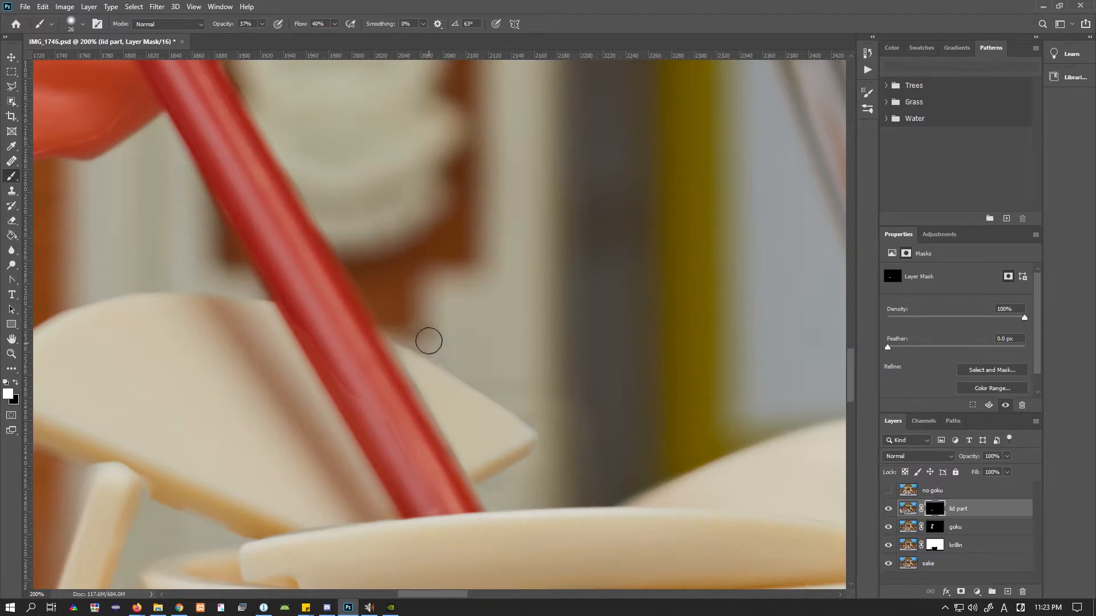
Reduce the brush size to 14 px for touching up the lid part mask around the red staff
key("ctrl")
left_click_drag(461, 332, 499, 269)
right_click(479, 298)
left_click_drag(540, 303, 537, 303)
left_click(459, 288)
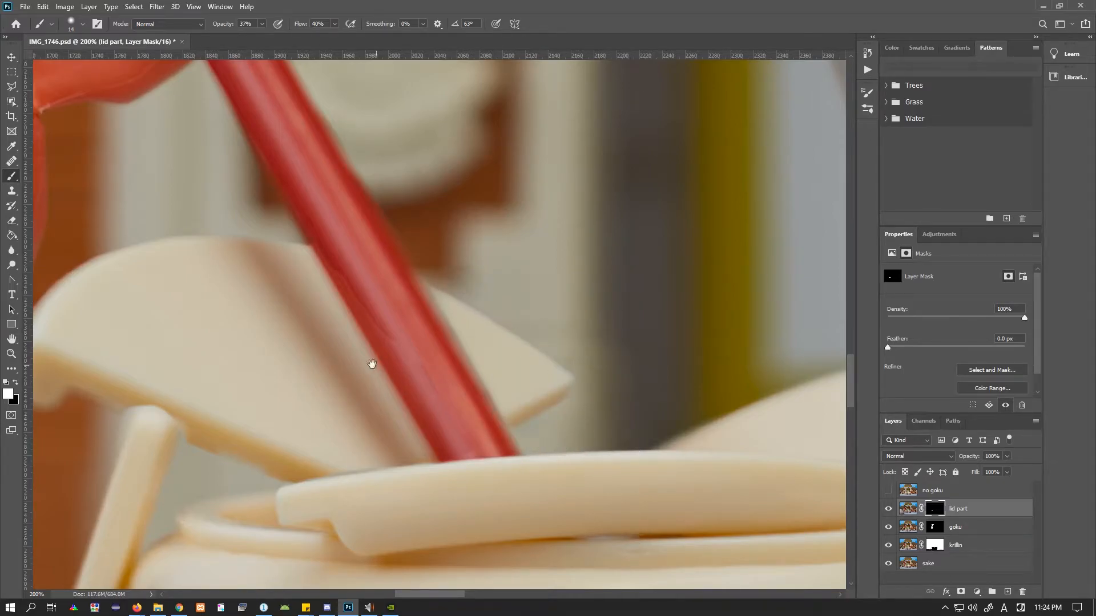
mouse_move(371, 364)
left_mouse_down()
mouse_move(367, 298)
mouse_move(482, 259)
mouse_move(536, 179)
left_mouse_up()
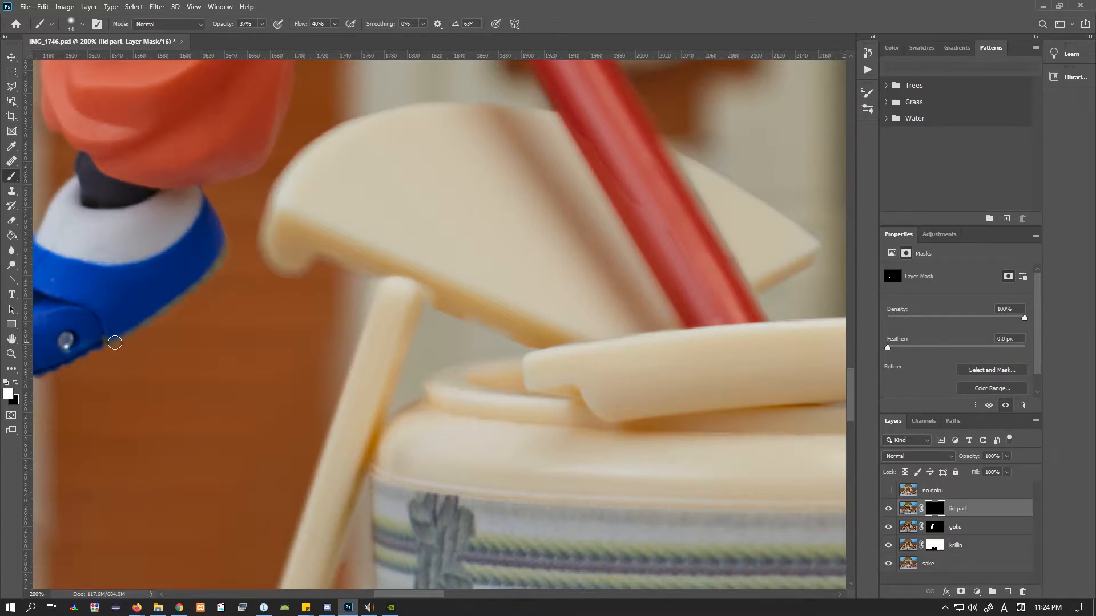
Check the full composite by comparing it with the lid part layer hidden and shown
left_click(11, 354)
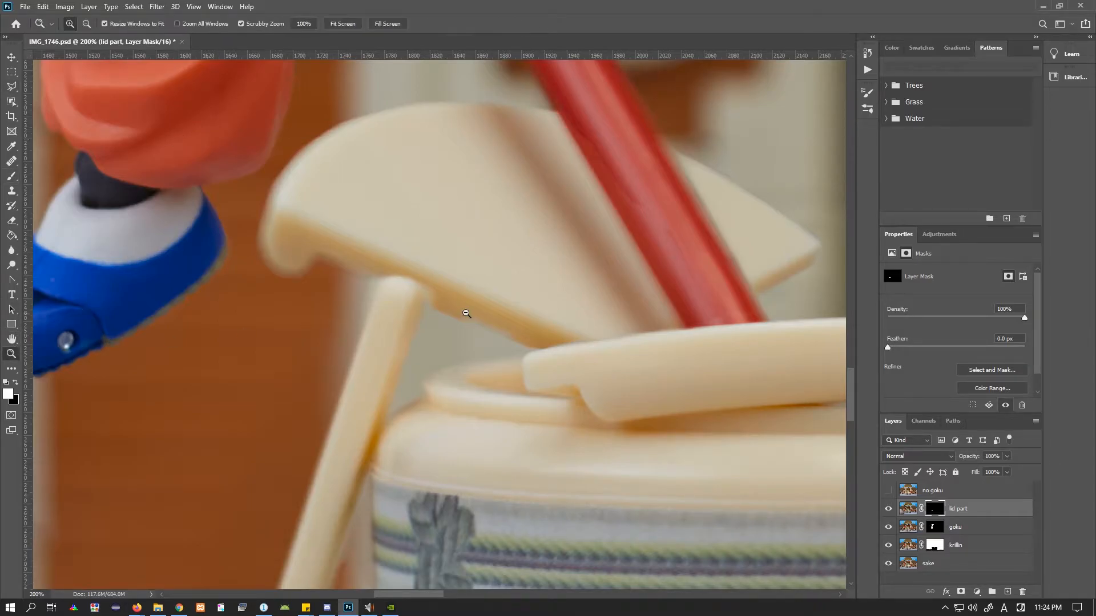
left_click(481, 312, "alt")
left_click(481, 312, "alt")
left_click(481, 312, "alt")
left_click(481, 312, "alt")
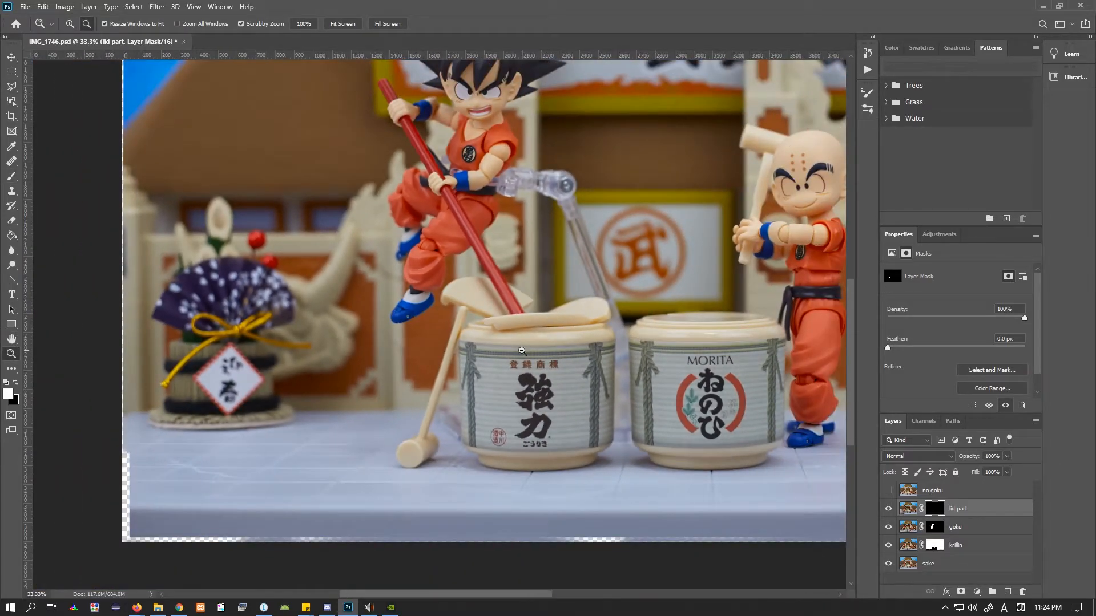
left_click(561, 338, "alt")
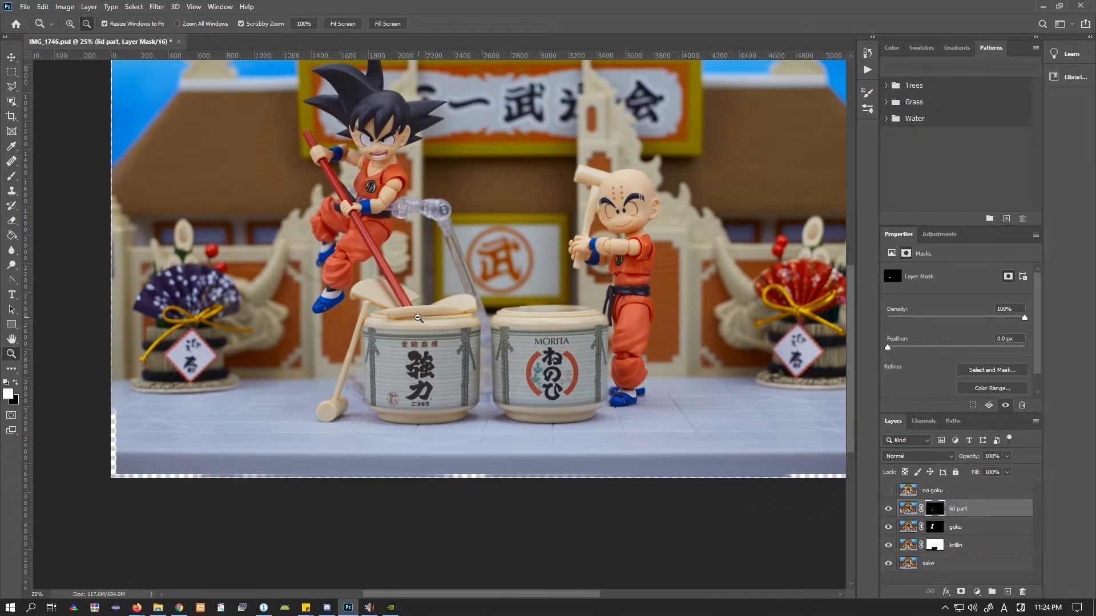
left_click(419, 318, "alt")
left_click(418, 318, "alt")
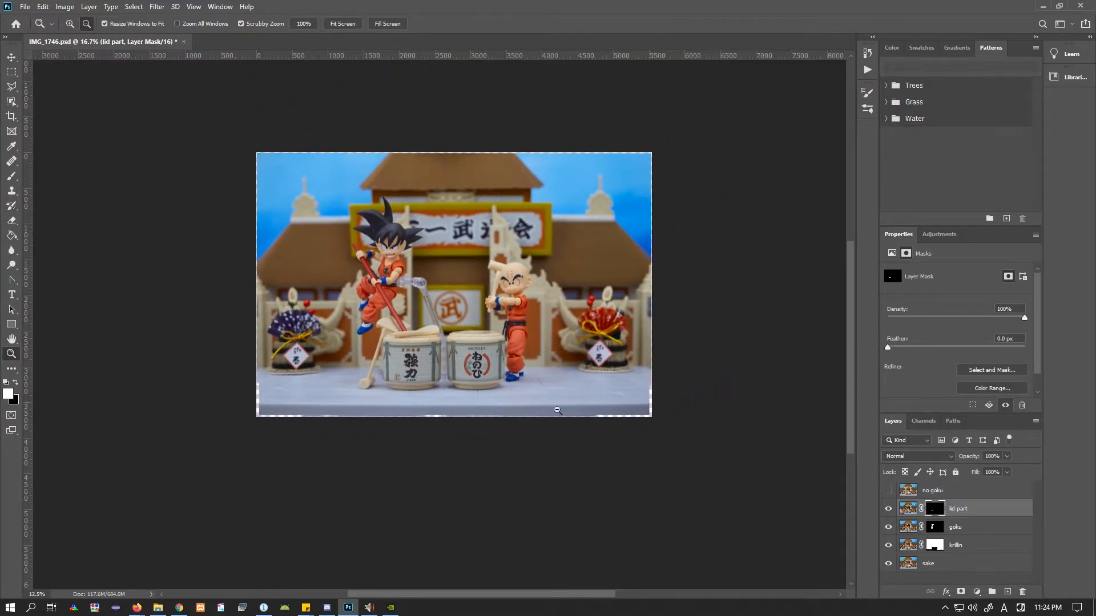
left_click(890, 512)
left_click(889, 509)
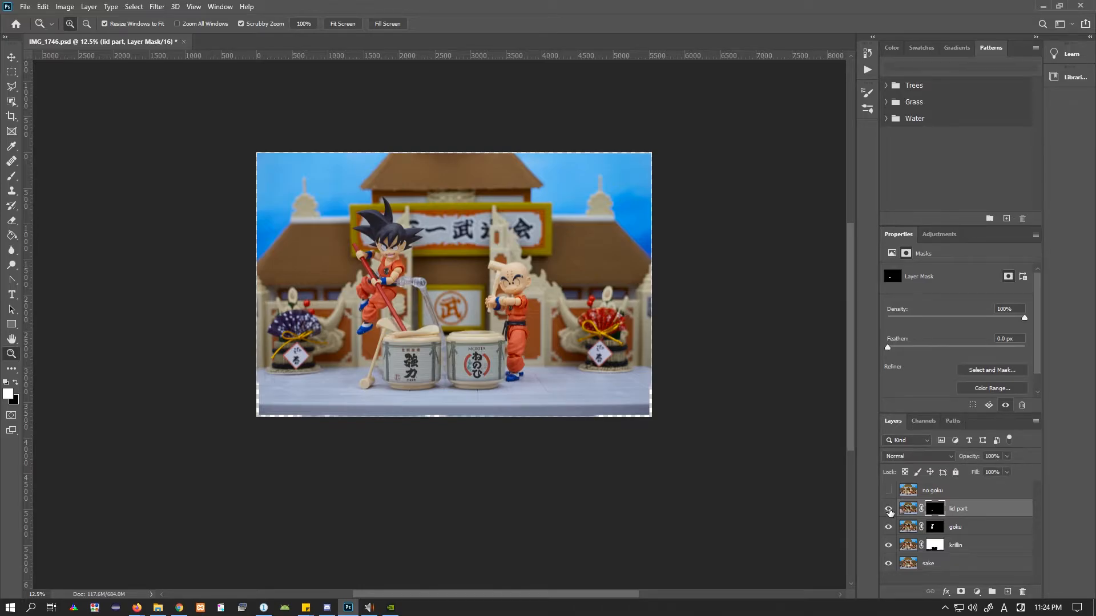
left_click(890, 509)
left_click(889, 510)
left_click(889, 510)
left_click(890, 510)
Compare the composite with the no goku layer shown and hidden to examine the background behind the support stand
left_click(396, 319)
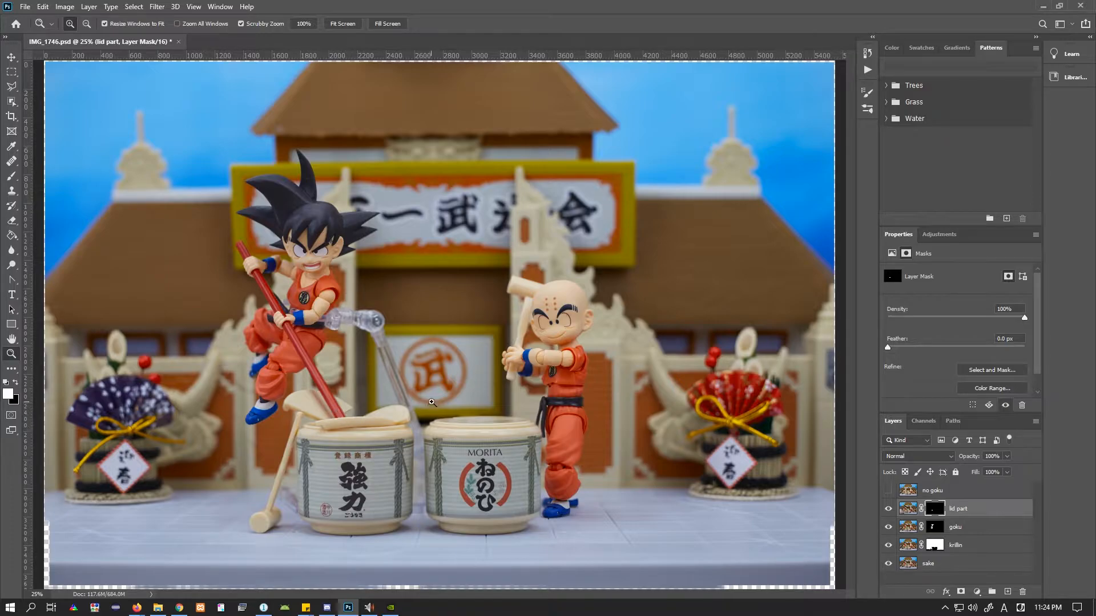
left_click(888, 491)
left_click(888, 491)
left_click(888, 491)
left_click(889, 491)
left_click(888, 491)
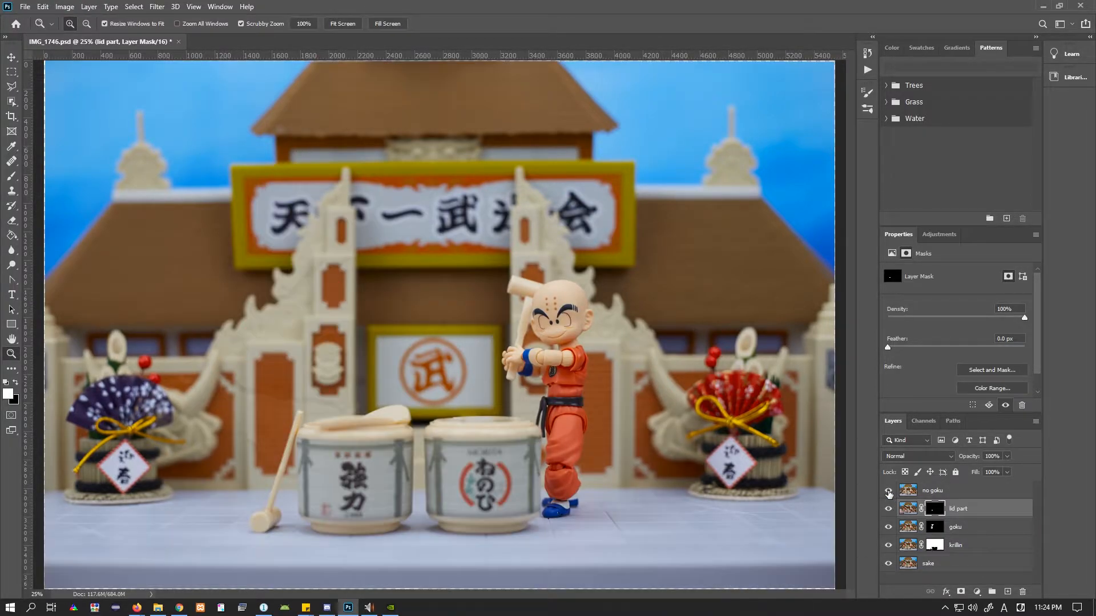
left_click(889, 491)
left_click(888, 491)
left_click(889, 492)
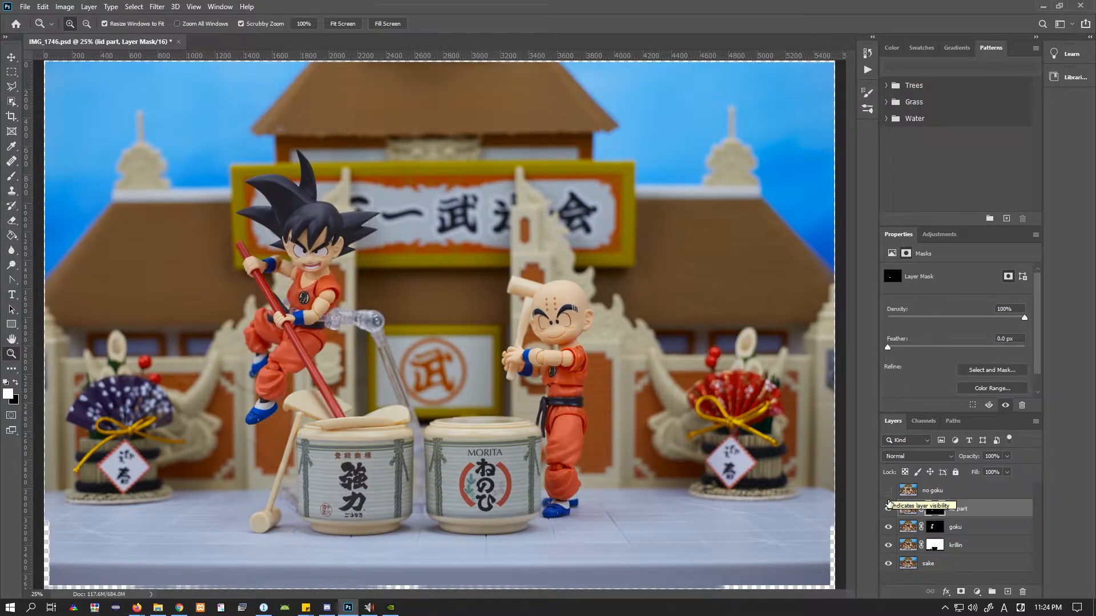
Make the no goku layer visible and select it for editing
left_click(888, 492)
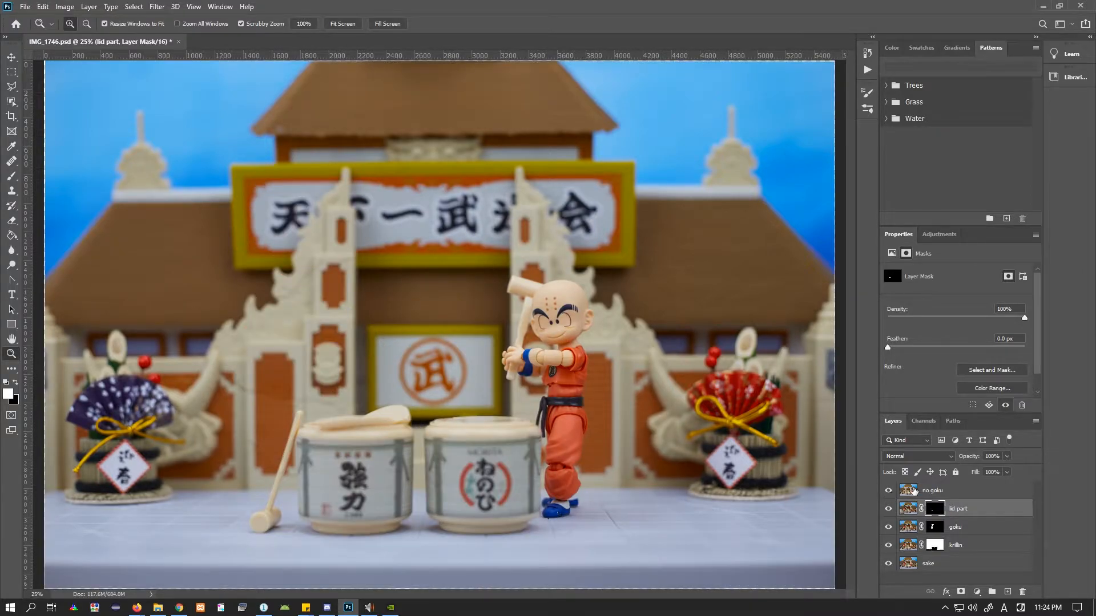
left_click(914, 491)
left_click(888, 490)
left_click(888, 491)
left_click(888, 491)
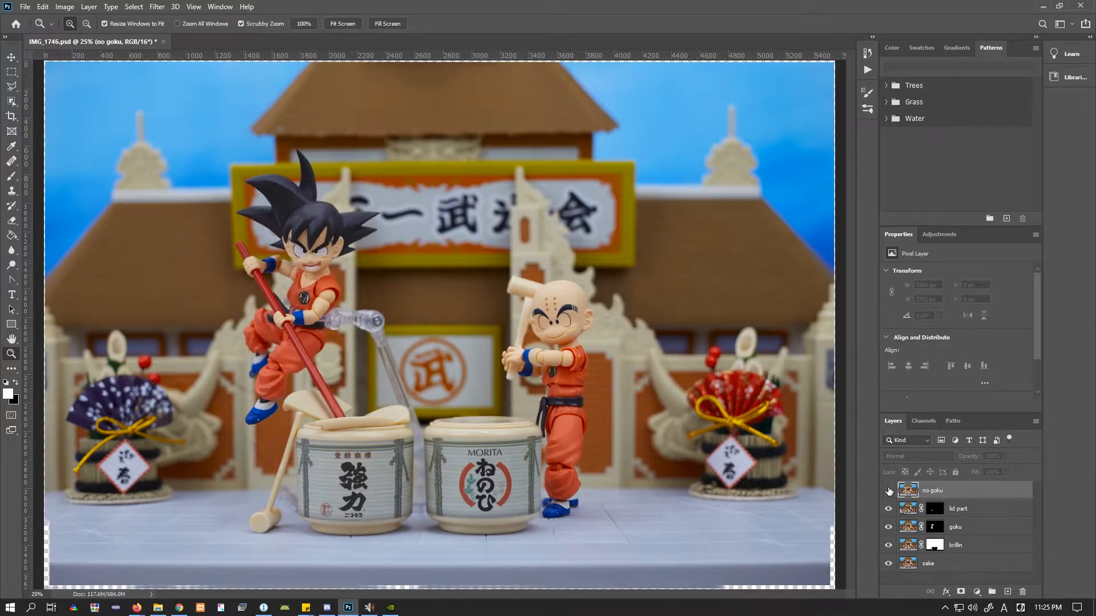
left_click(889, 492)
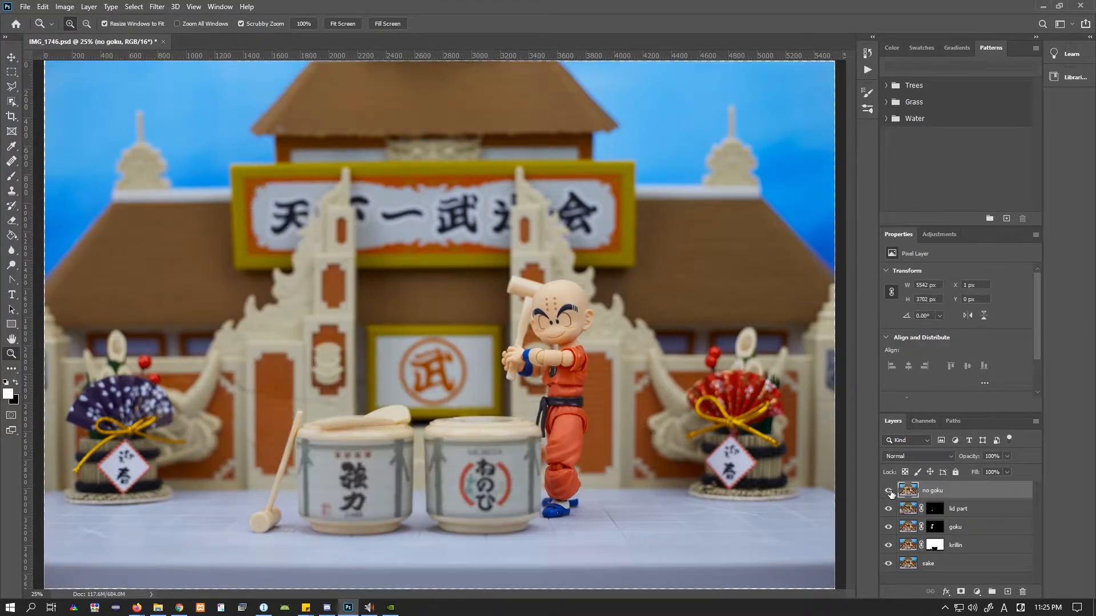
Add a layer mask to the no goku layer and fill it with black using the Paint Bucket
left_click(961, 592)
key("g")
key("x")
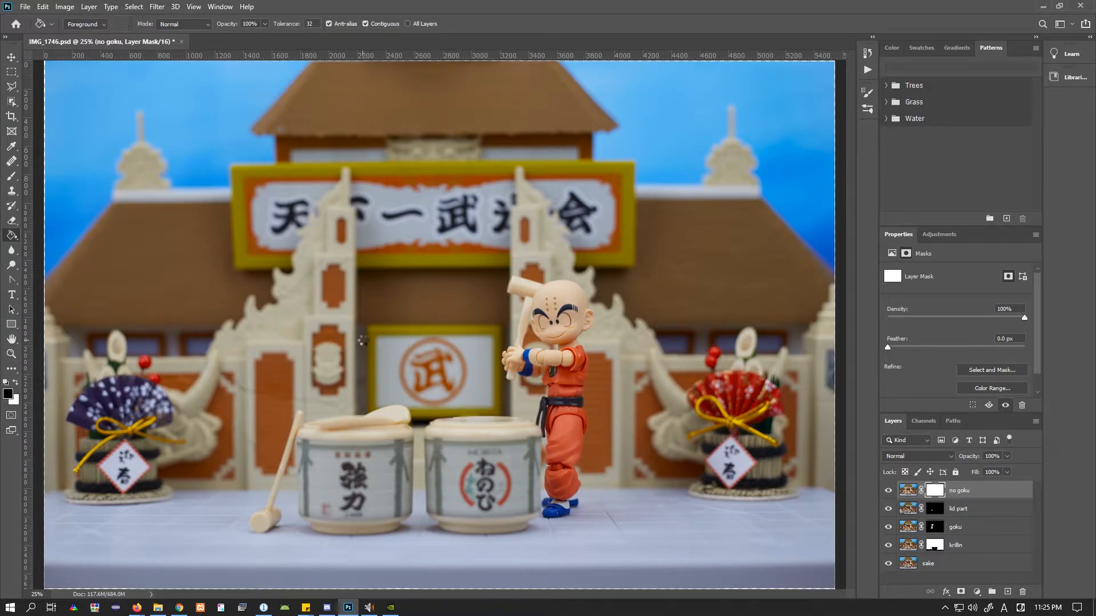
left_click(363, 342)
Set the Brush tool to 165 px with 89% hardness, 100% opacity and 100% flow for the no goku mask
key("z")
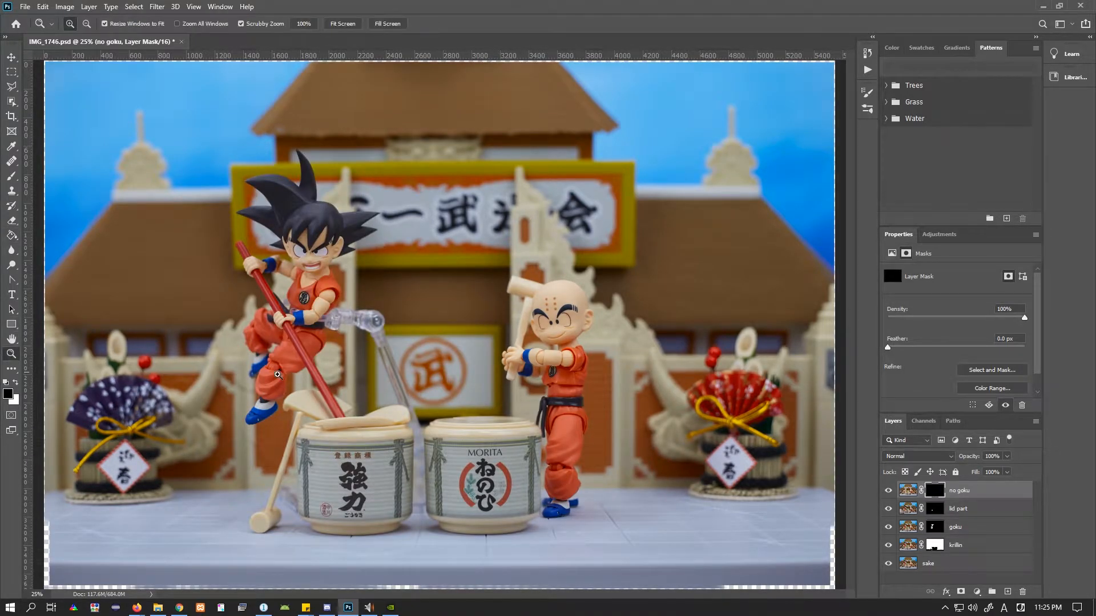
left_click(299, 339)
left_click_drag(320, 335, 377, 310)
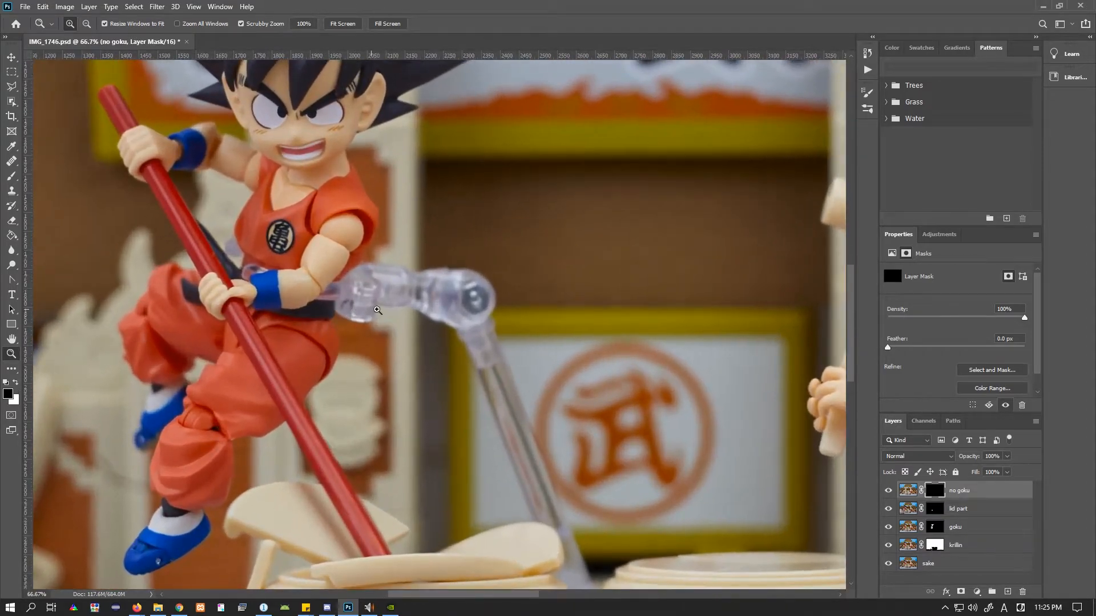
left_click(442, 313, "alt")
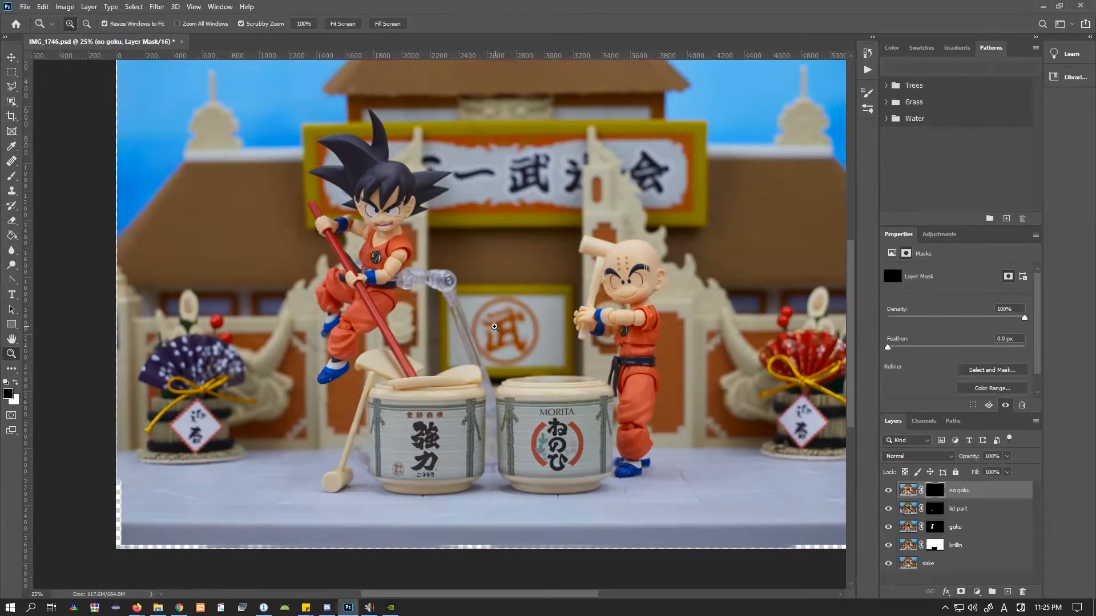
key("b")
right_click(516, 335)
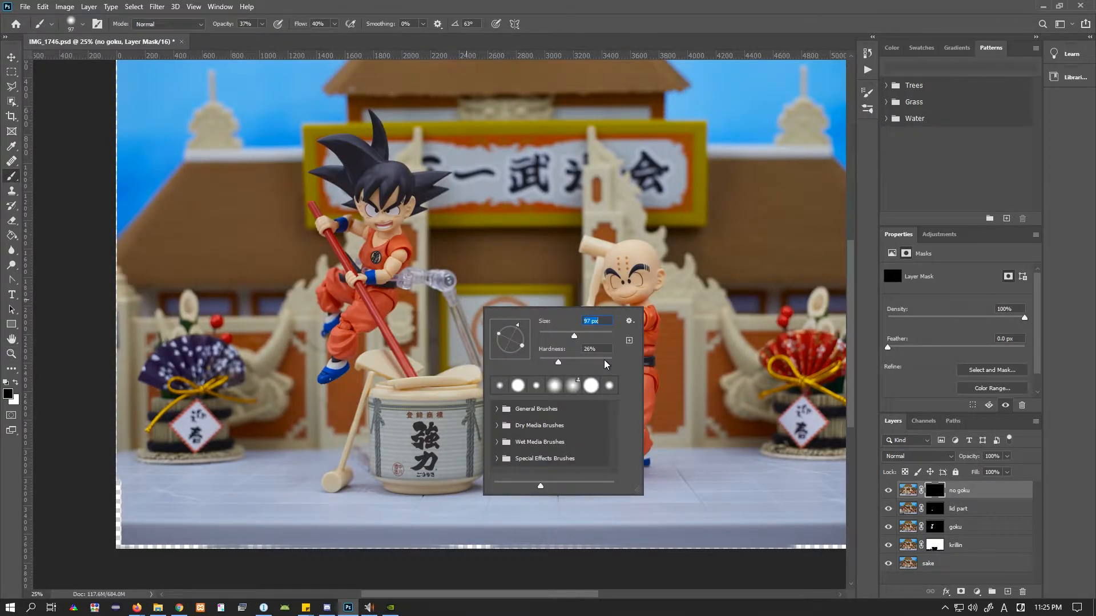
left_click(261, 23)
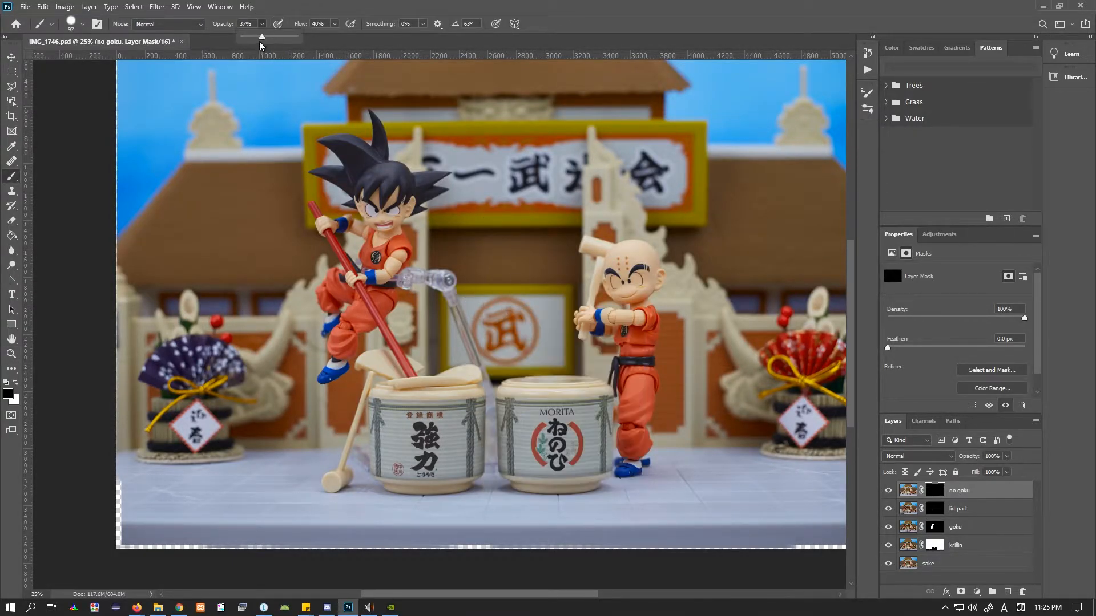
left_click(335, 23)
right_click(483, 281)
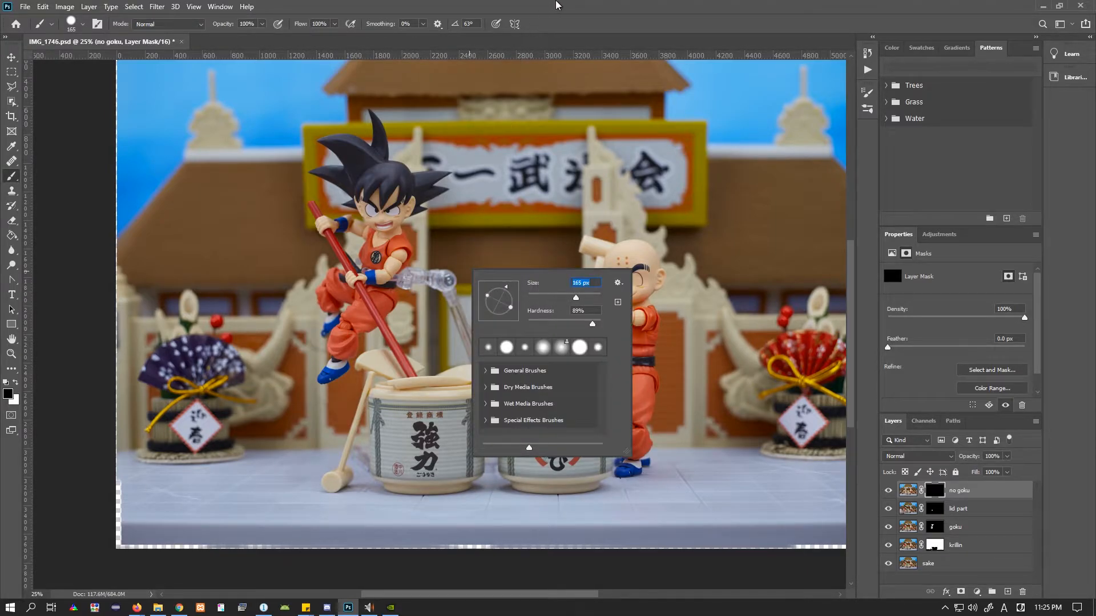
key("Return")
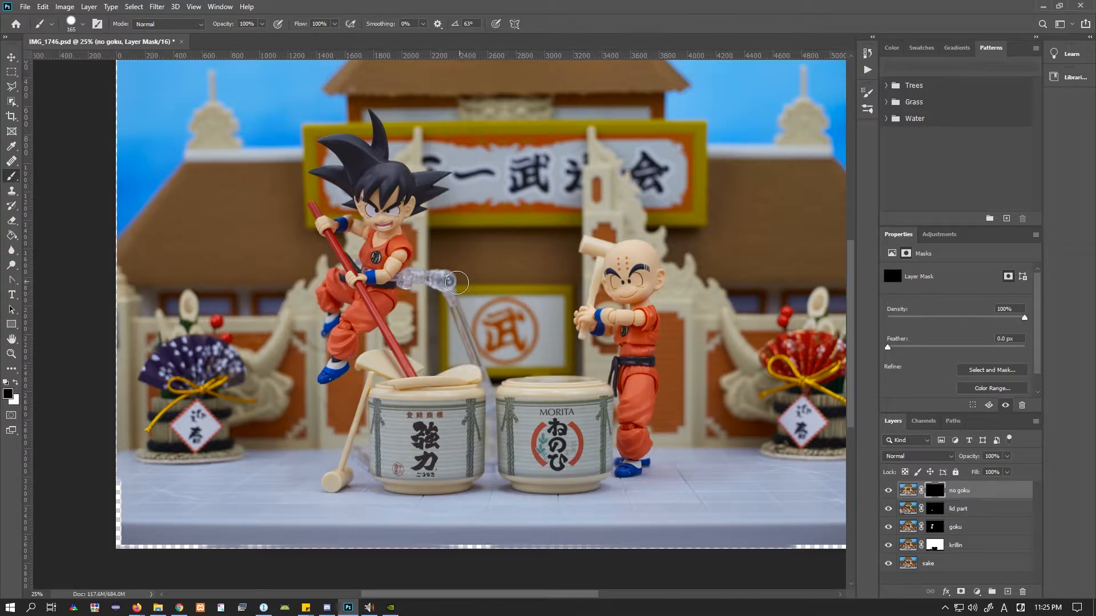
Paint white on the no goku mask over the clear support arm and rod beside Goku to reveal the clean background
key("x")
mouse_move(461, 278)
left_mouse_down()
mouse_move(448, 303)
mouse_move(454, 273)
mouse_move(440, 302)
mouse_move(466, 285)
mouse_move(464, 344)
mouse_move(432, 270)
mouse_move(413, 285)
left_mouse_up()
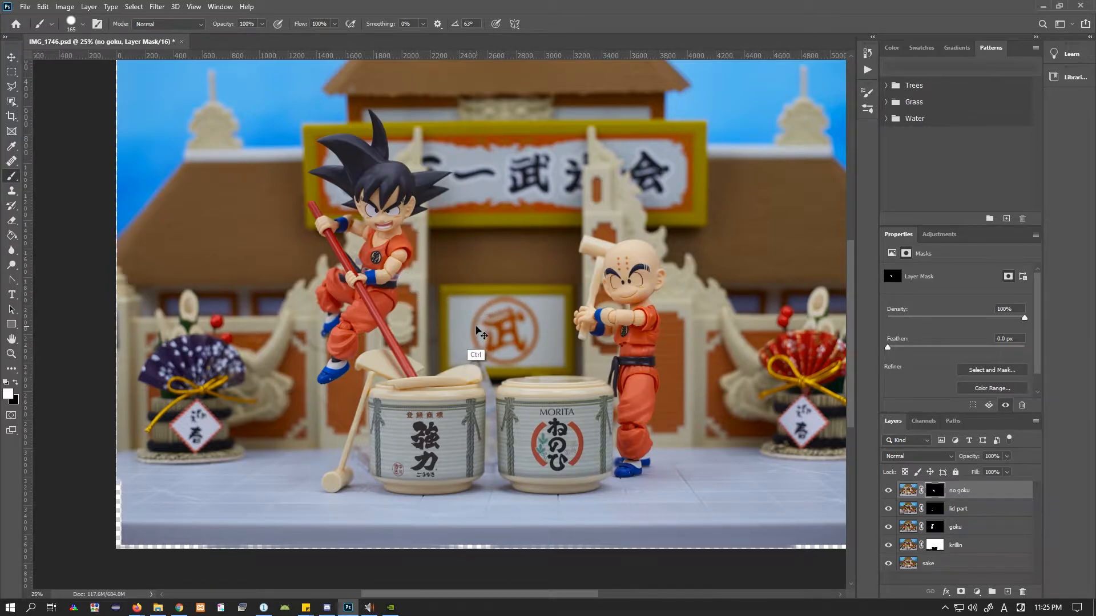
key("ctrl+z")
mouse_move(437, 274)
left_mouse_down()
mouse_move(423, 297)
mouse_move(417, 277)
mouse_move(413, 289)
left_mouse_up()
Outline the stand remnant between the staff and Goku's chest with the Polygonal Lasso, paint it white on the mask and deselect
left_click(11, 354)
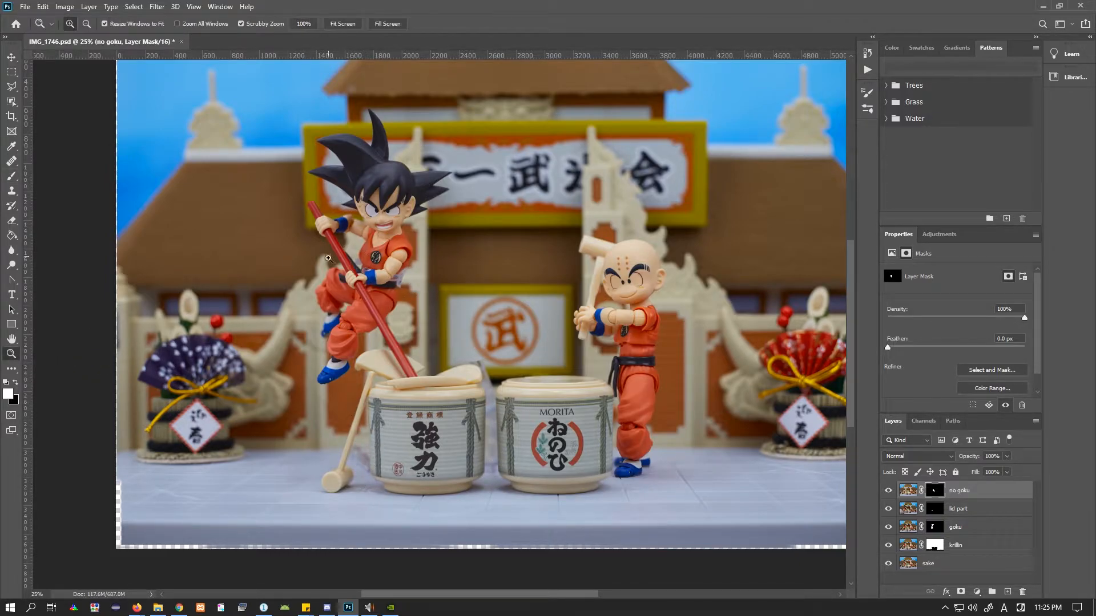
left_click_drag(347, 265, 364, 258)
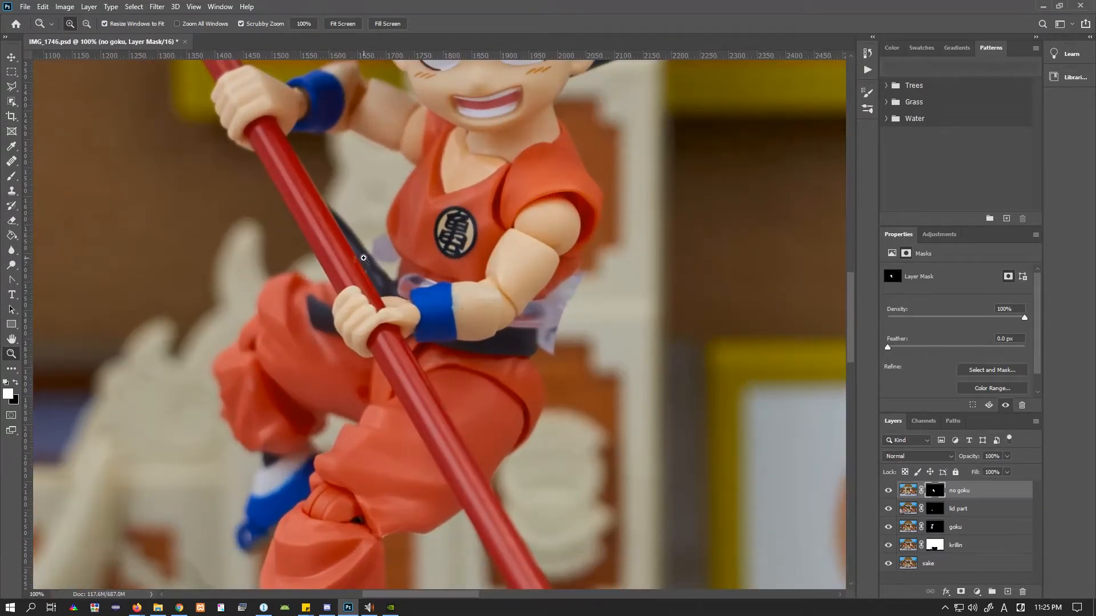
left_click(10, 86)
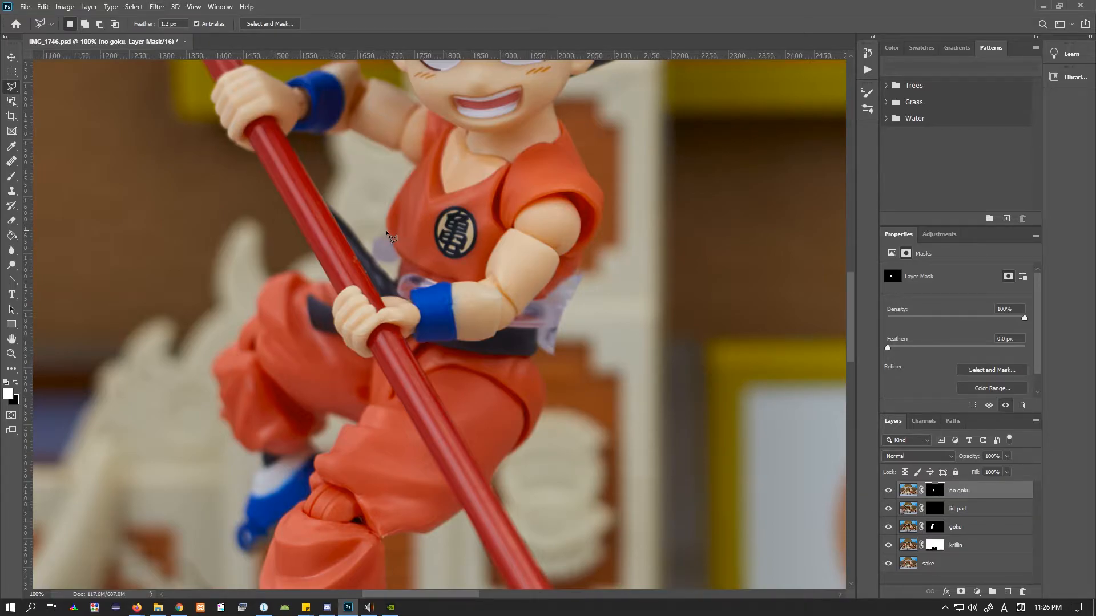
left_click(393, 272)
left_click(374, 259)
left_click(370, 252)
left_click(364, 235)
left_click(374, 229)
left_click(390, 238)
key("b")
key("ctrl+d")
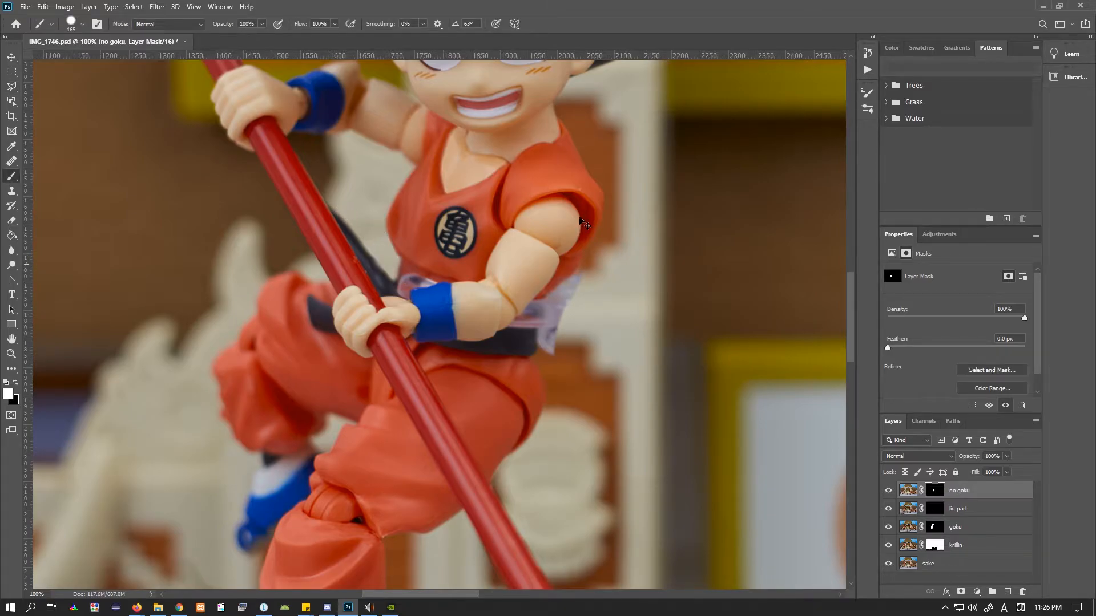
Lasso the clear stand remnant behind Goku's elbow and belt, paint it white on the no goku mask and deselect
left_click(11, 86)
mouse_move(577, 274)
left_mouse_down()
mouse_move(541, 303)
mouse_move(540, 335)
left_mouse_up()
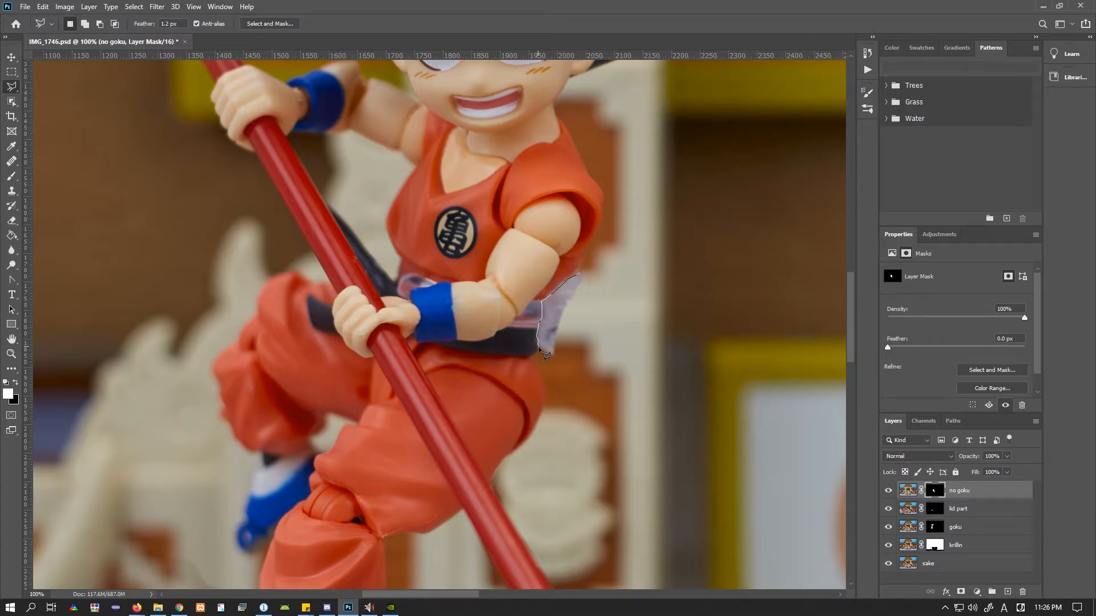
mouse_move(550, 373)
left_mouse_down()
mouse_move(604, 356)
mouse_move(631, 305)
mouse_move(592, 267)
mouse_move(580, 276)
mouse_move(553, 241)
mouse_move(559, 313)
left_mouse_up()
key("b")
key("ctrl+d")
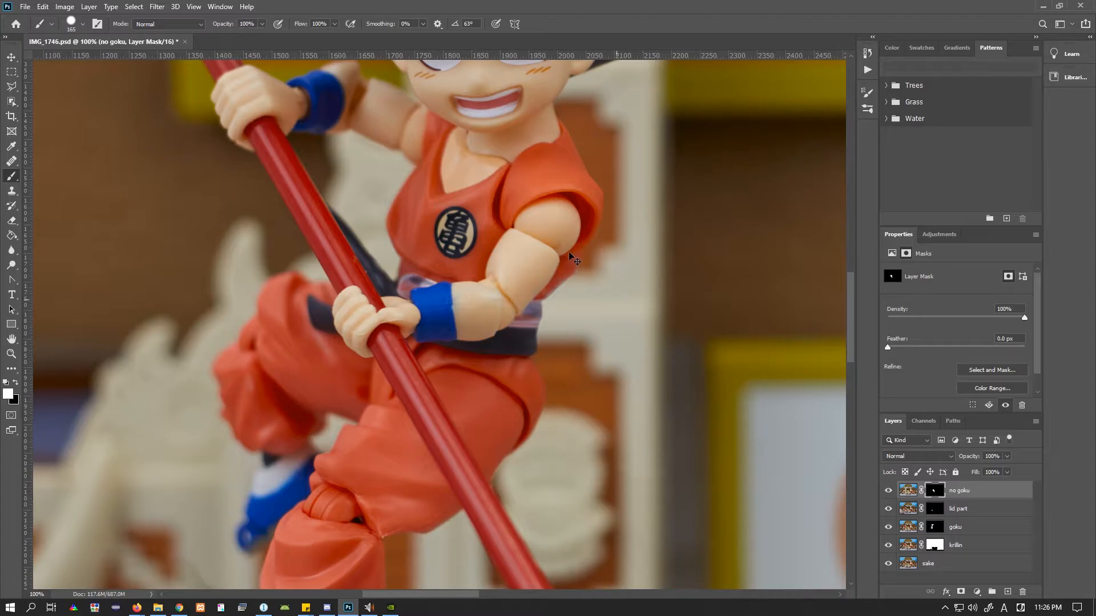
Examine the composite for leftover stand parts around the broken lid and between the two barrels
left_click_drag(706, 398, 664, 223)
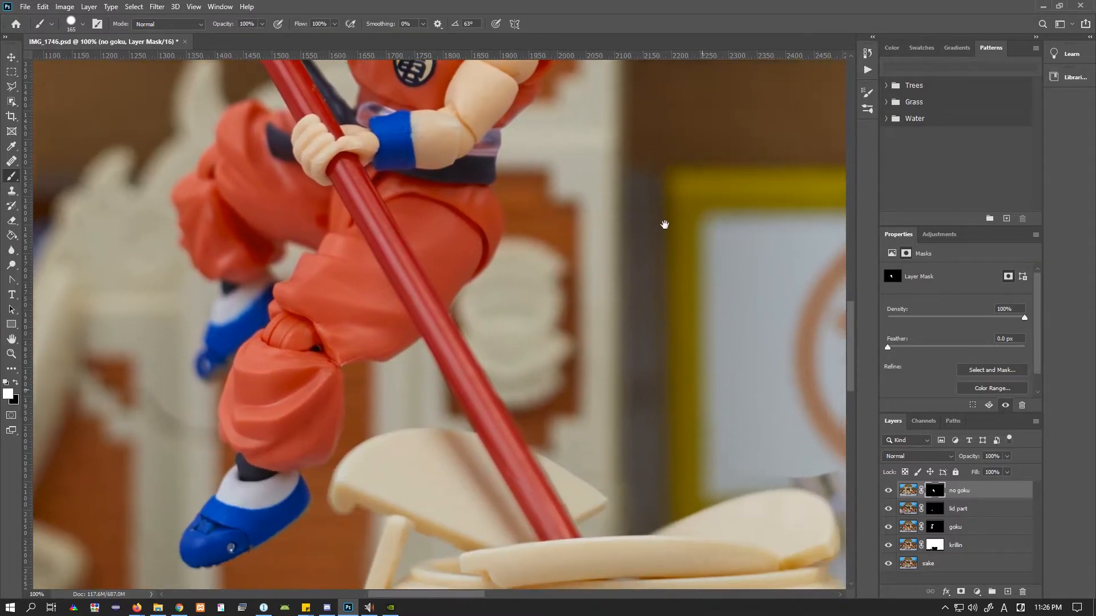
left_click_drag(748, 383, 337, 196)
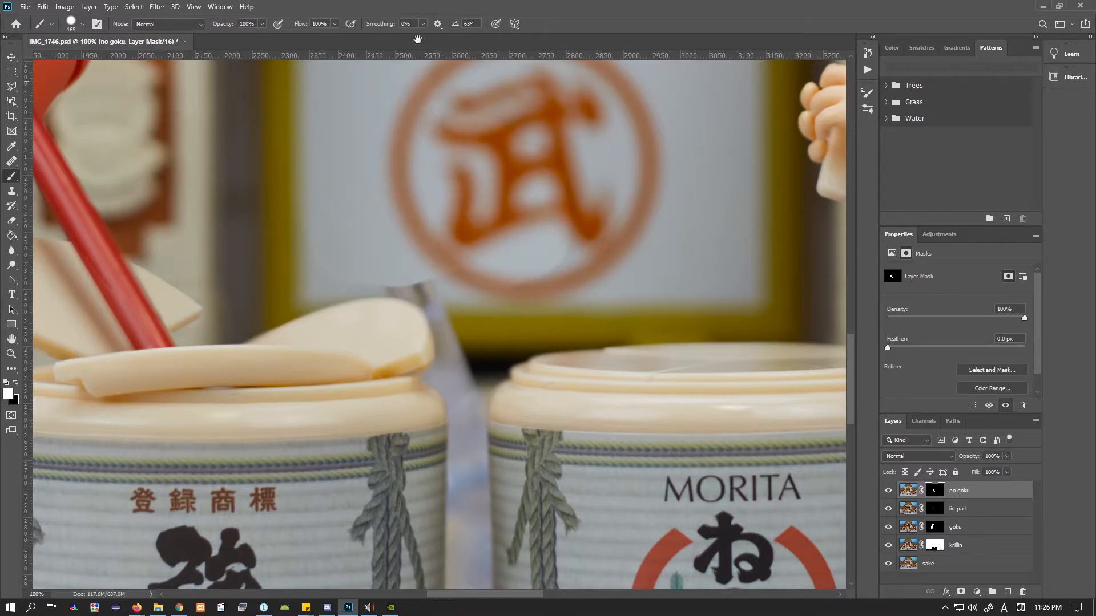
left_click(13, 354)
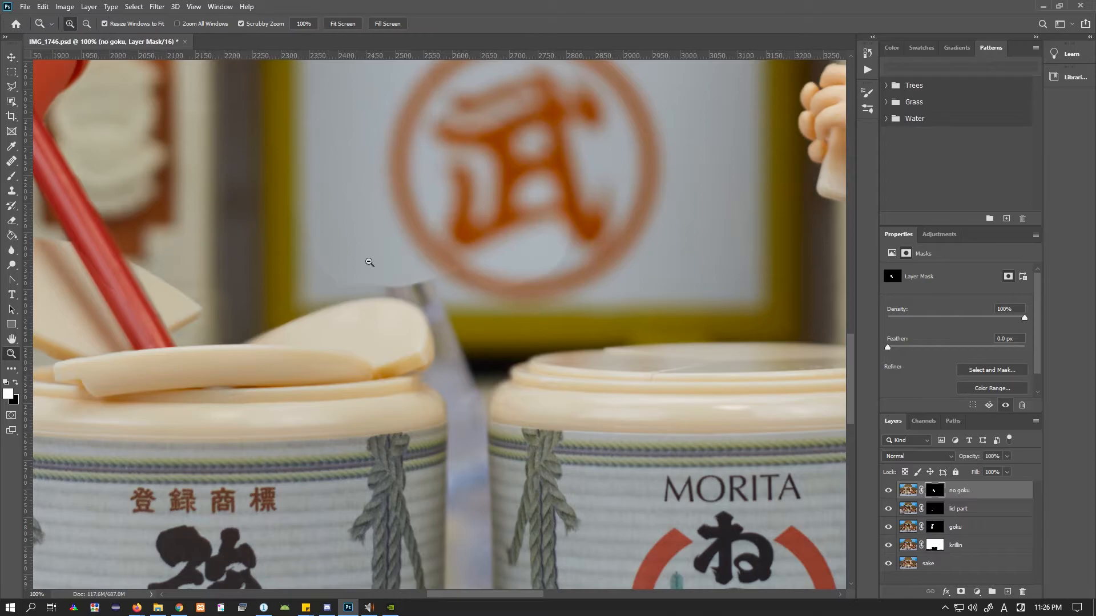
left_click(379, 260, "alt")
left_click(378, 256, "alt")
left_click(360, 223, "alt")
left_click(348, 172)
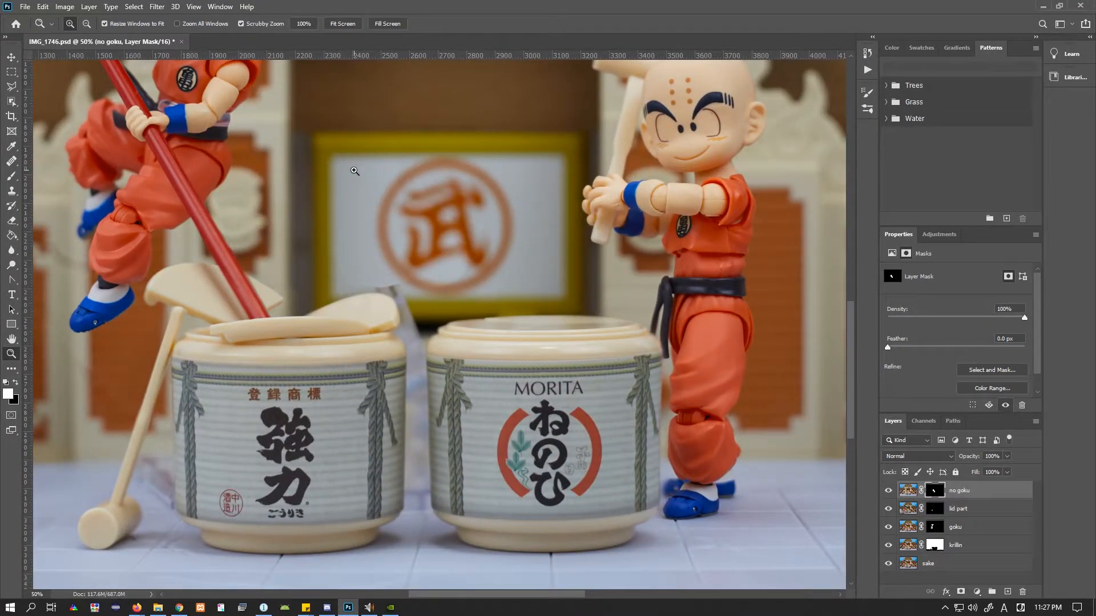
left_click(354, 169, "alt")
left_click(329, 129, "alt")
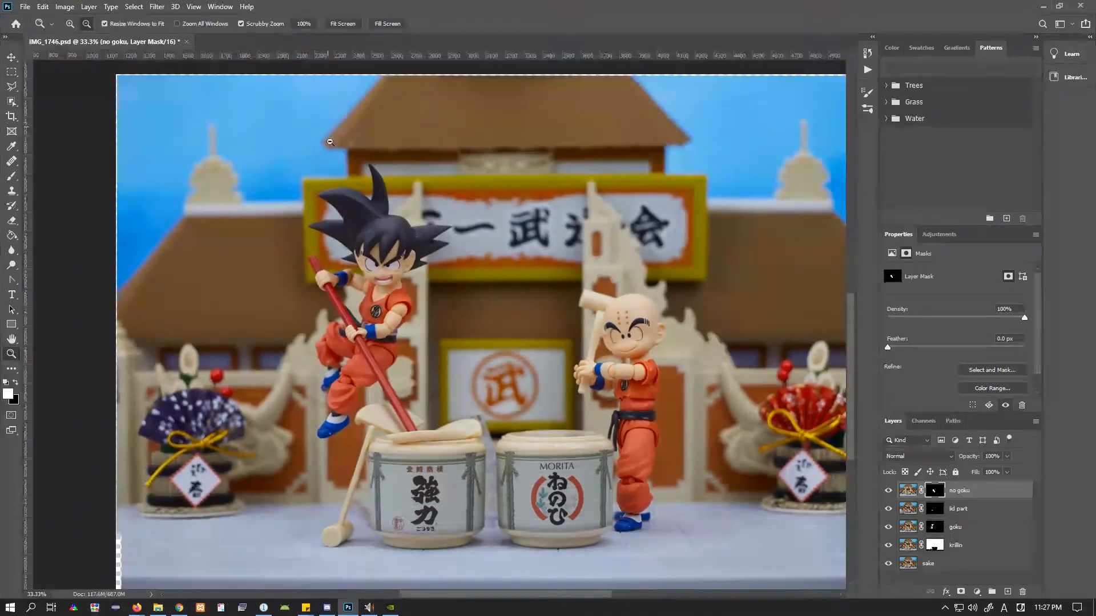
left_click(481, 367)
left_click(498, 457)
left_click(498, 458)
left_click_drag(497, 458, 413, 312)
left_click(421, 290)
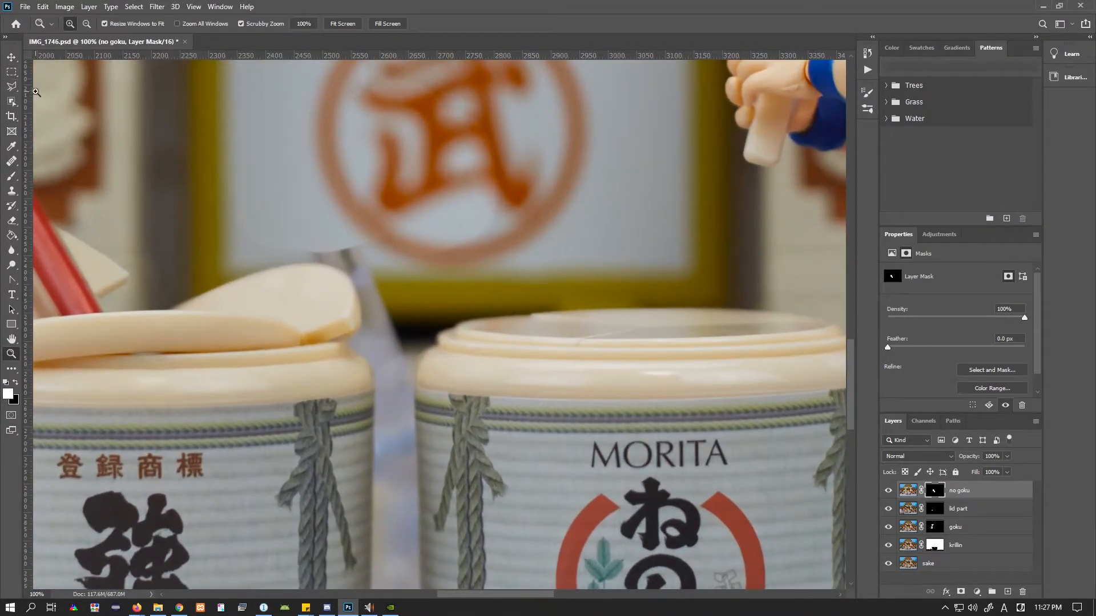
Select the leftover stand area with the Polygonal Lasso, following the broken lid's edge and the gap between the two barrels
left_click(12, 87)
left_click(262, 267)
left_click(291, 264)
left_click(321, 263)
left_click(330, 264)
left_click(338, 267)
left_click(347, 272)
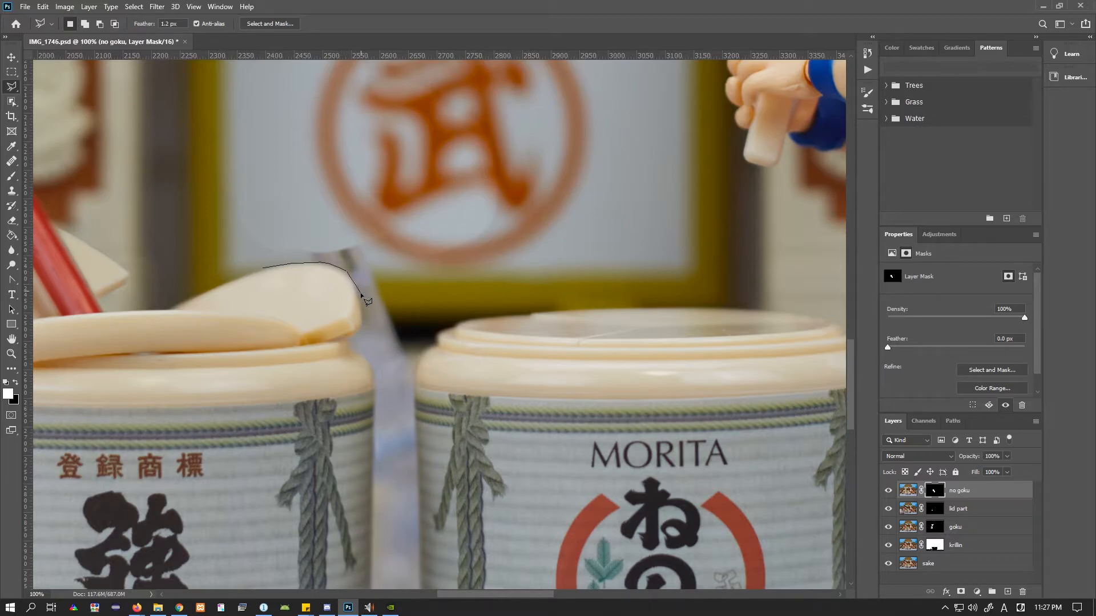
left_click(360, 298)
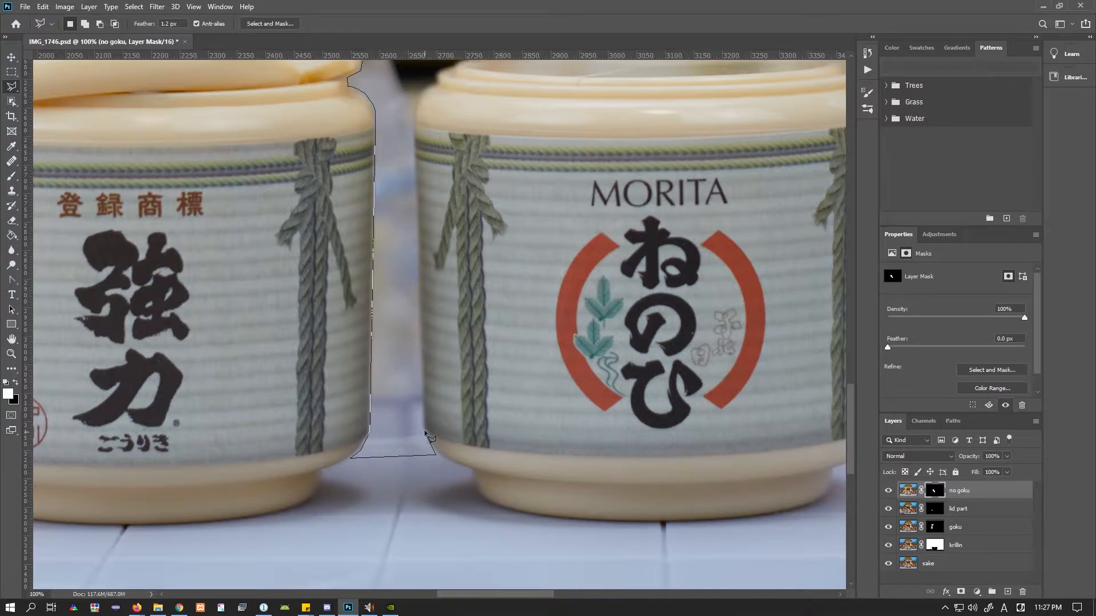
scroll(416, 171, "up", 3)
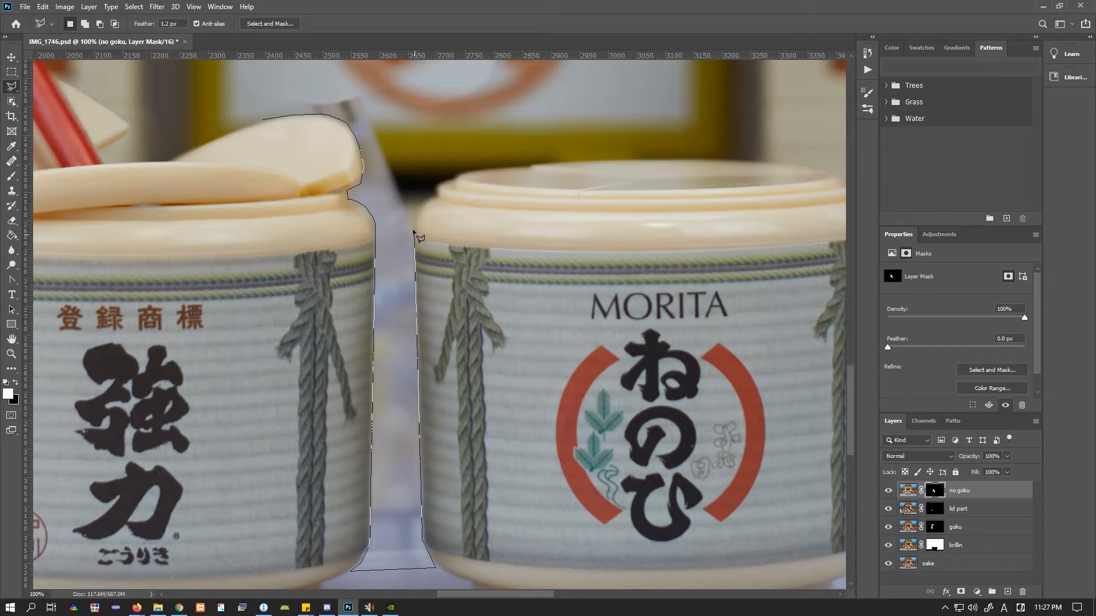
left_click(416, 208)
left_click(396, 61)
left_click(227, 66)
left_click(263, 122)
Paint white on the no goku mask inside the selection down to the floor between the barrels, and deselect
key("b")
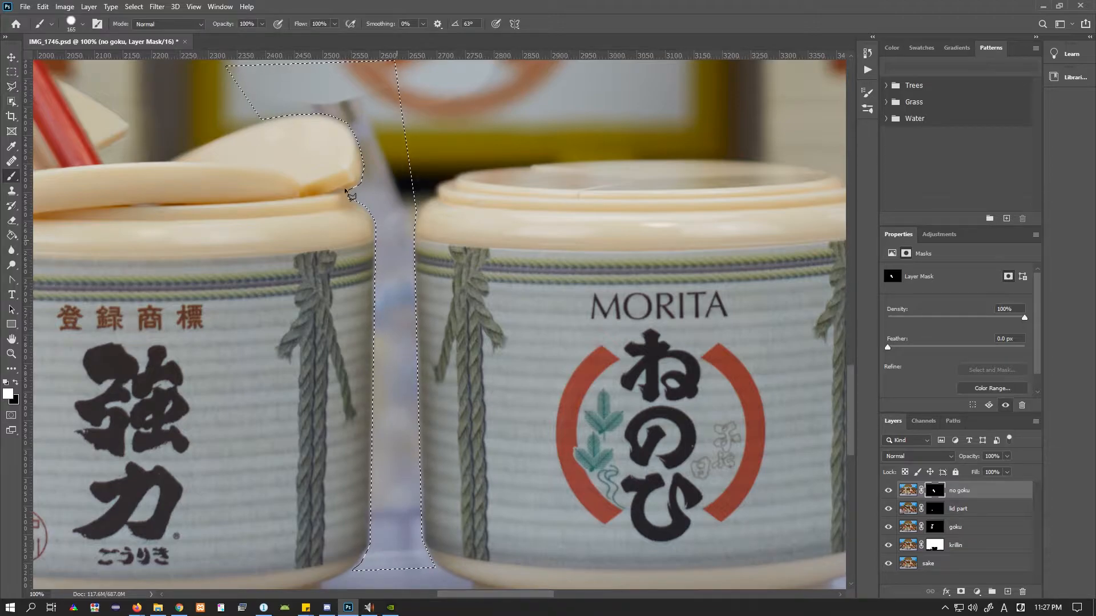
mouse_move(265, 106)
left_mouse_down()
mouse_move(350, 109)
mouse_move(383, 156)
mouse_move(396, 498)
left_mouse_up()
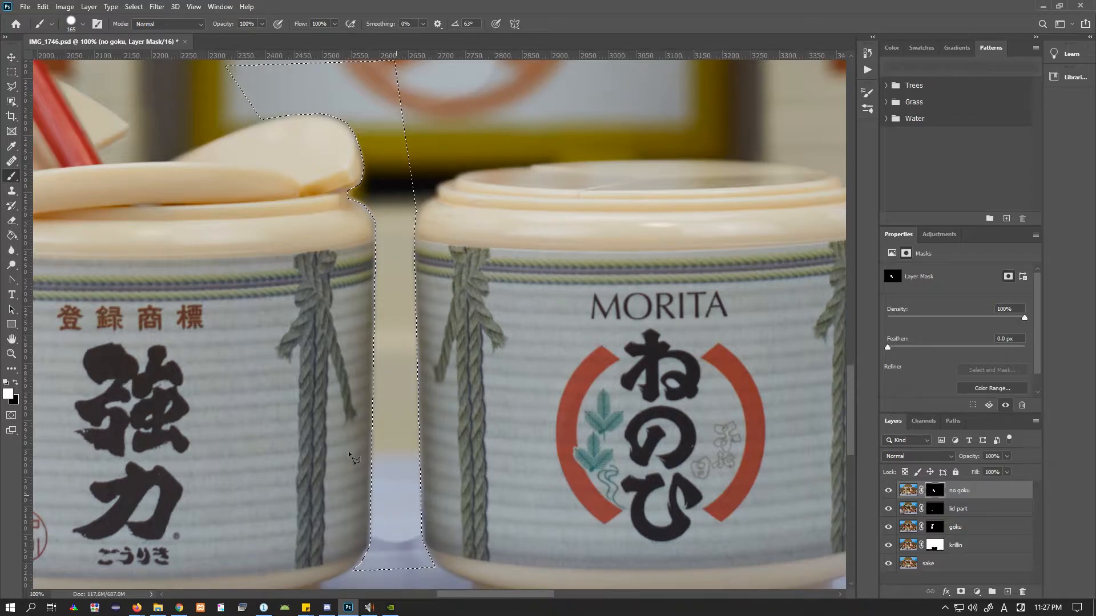
left_click_drag(349, 451, 347, 474)
left_click_drag(398, 514, 362, 274)
key("ctrl+d")
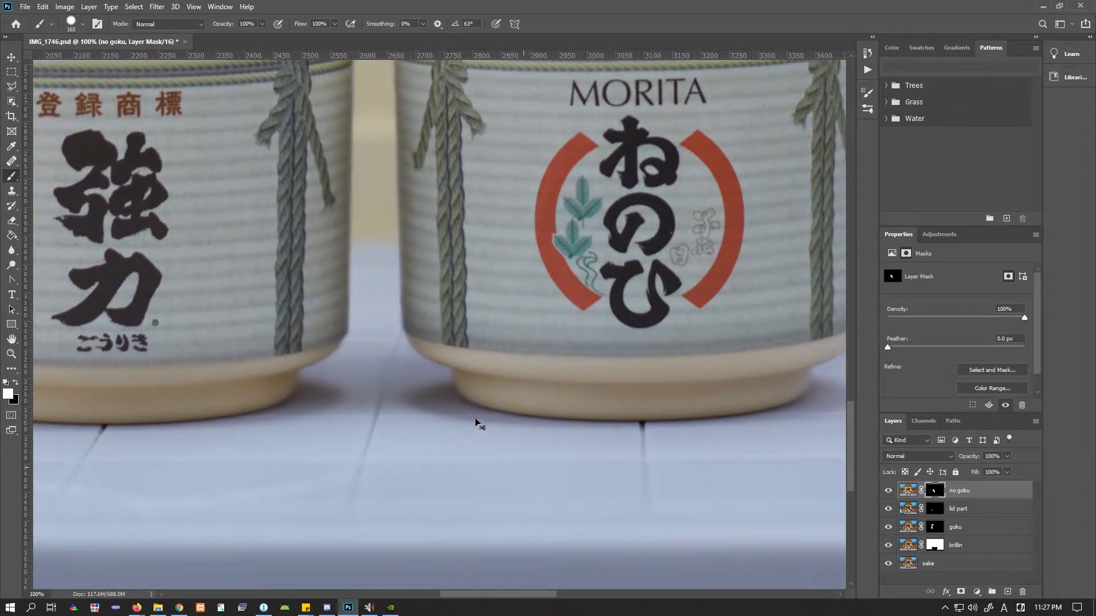
Examine the whole composite for remaining stand traces, including the area between the mallet and the front barrel
key("z")
left_click(263, 207, "alt")
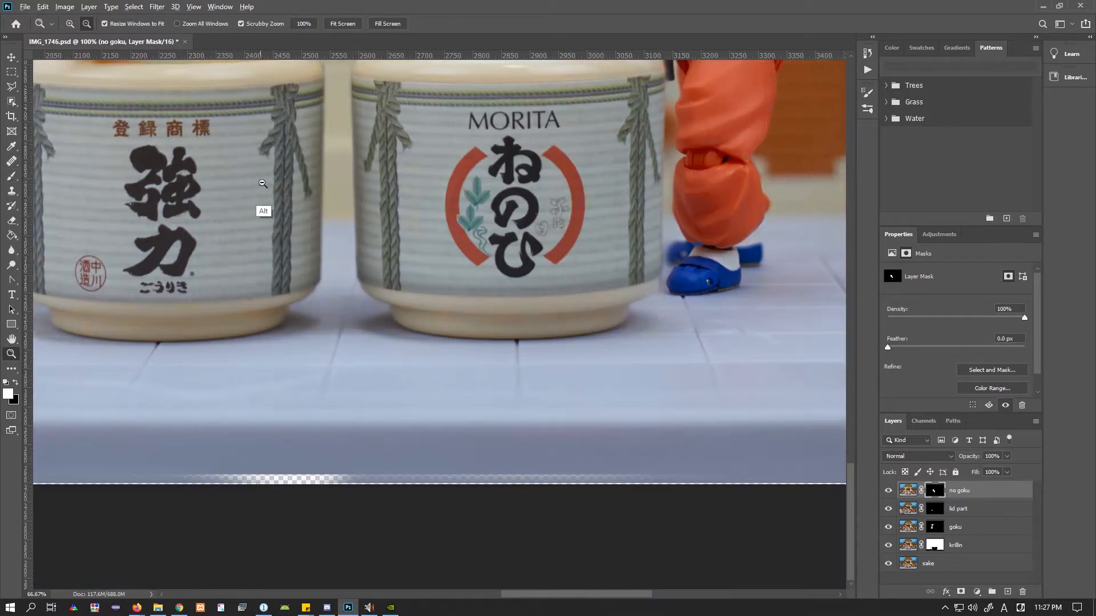
left_click(263, 207, "alt")
left_click(263, 207, "alt")
left_click(320, 216, "alt")
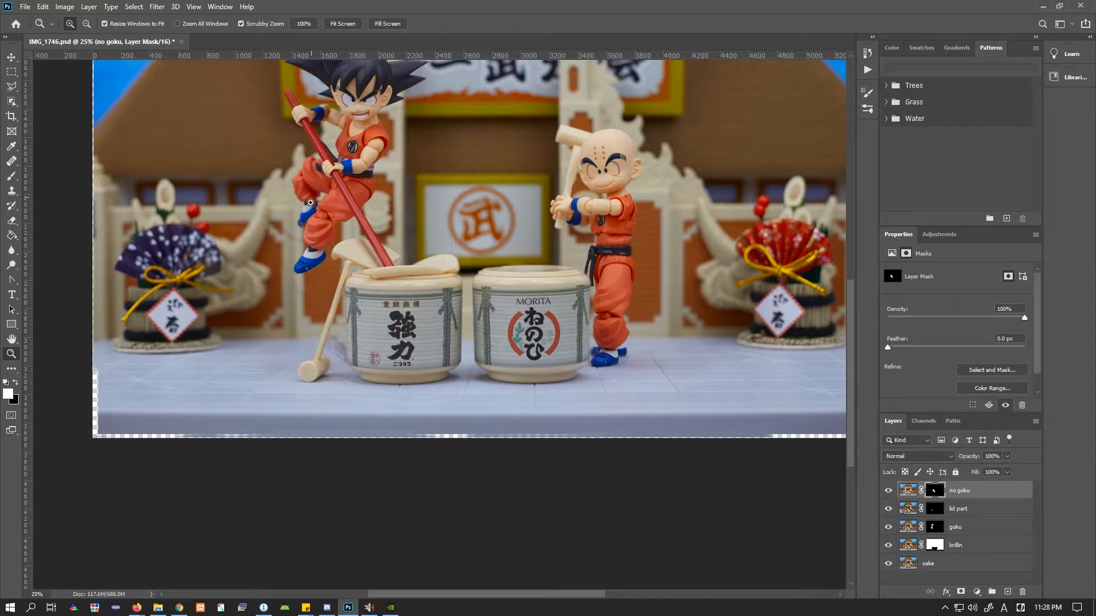
left_click_drag(426, 159, 437, 137)
left_click(337, 340)
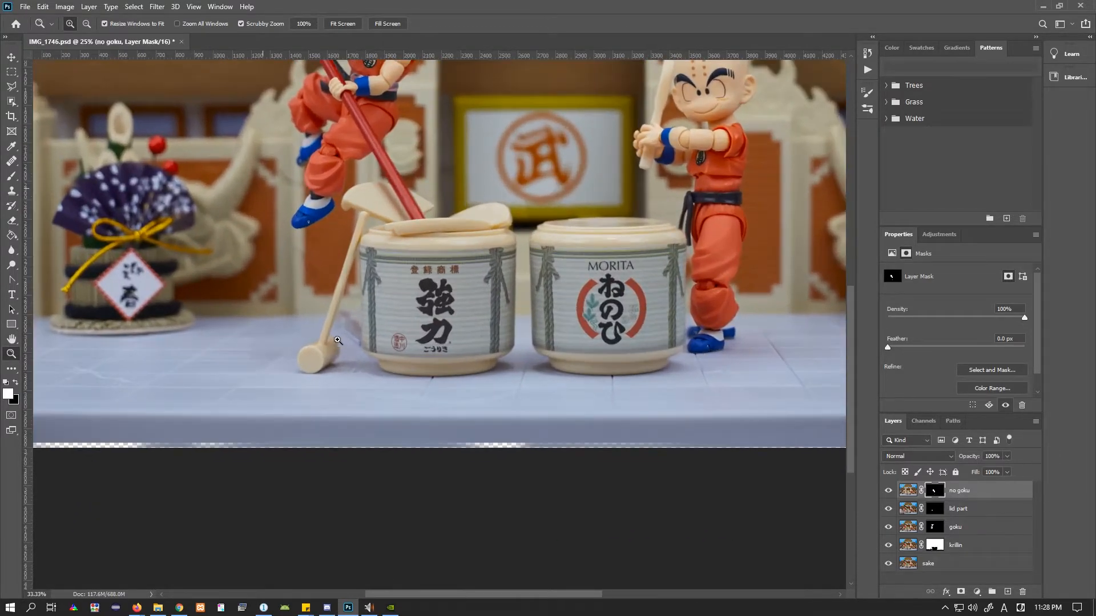
left_click(338, 340)
left_click(337, 341)
left_click(341, 342)
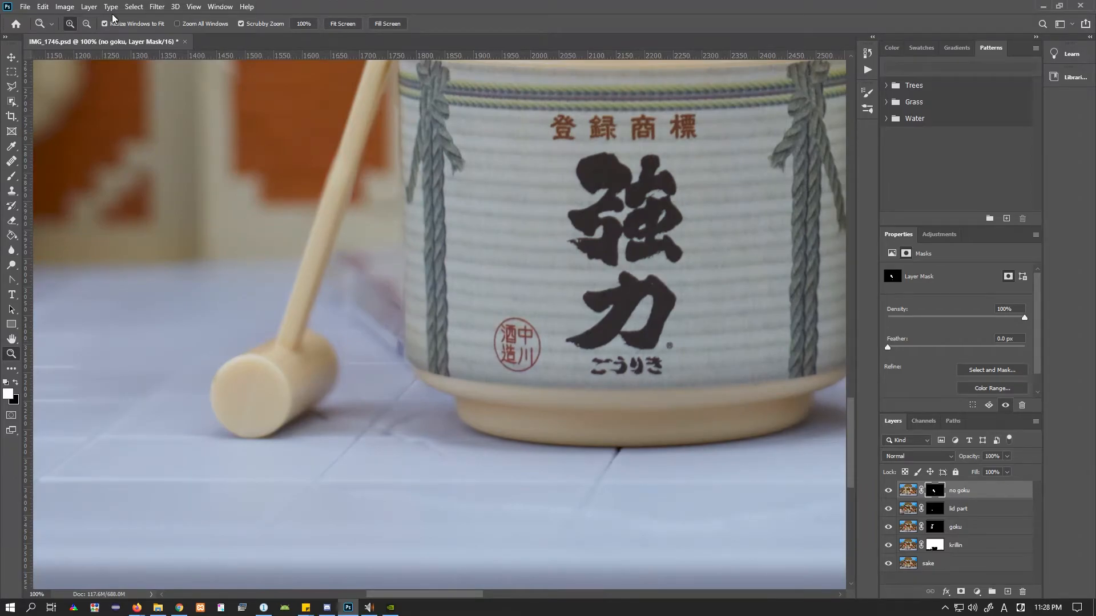
Lasso the stand remnant between the mallet handle and the barrel, paint it white on the no goku mask and deselect
left_click(12, 87)
left_click(401, 201)
left_click(373, 356)
left_click(343, 223)
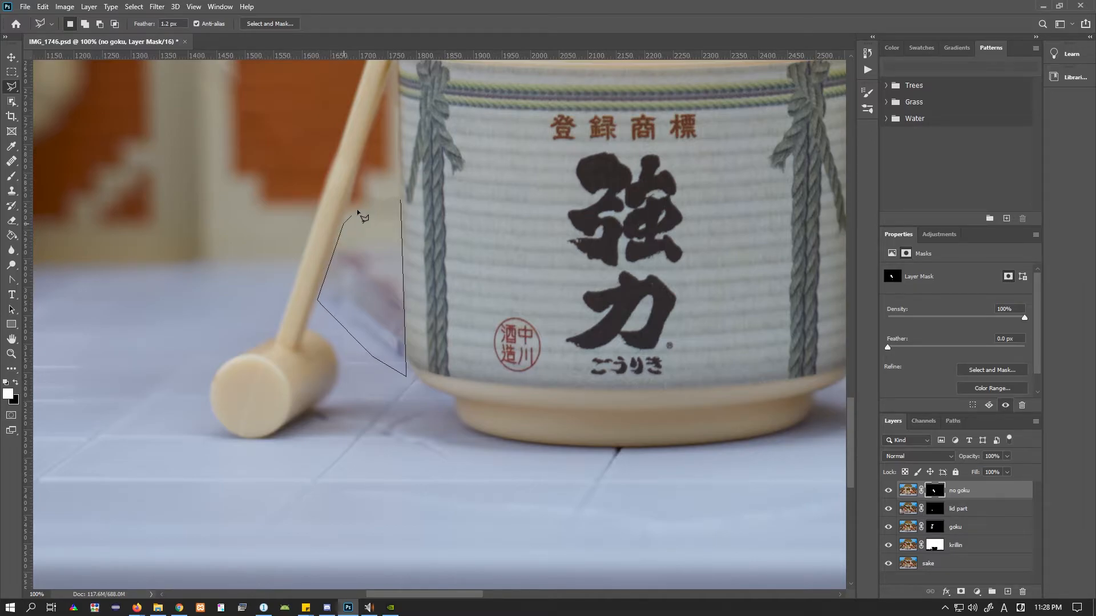
left_click(400, 202)
key("b")
mouse_move(315, 253)
left_mouse_down()
mouse_move(348, 267)
mouse_move(334, 234)
left_mouse_up()
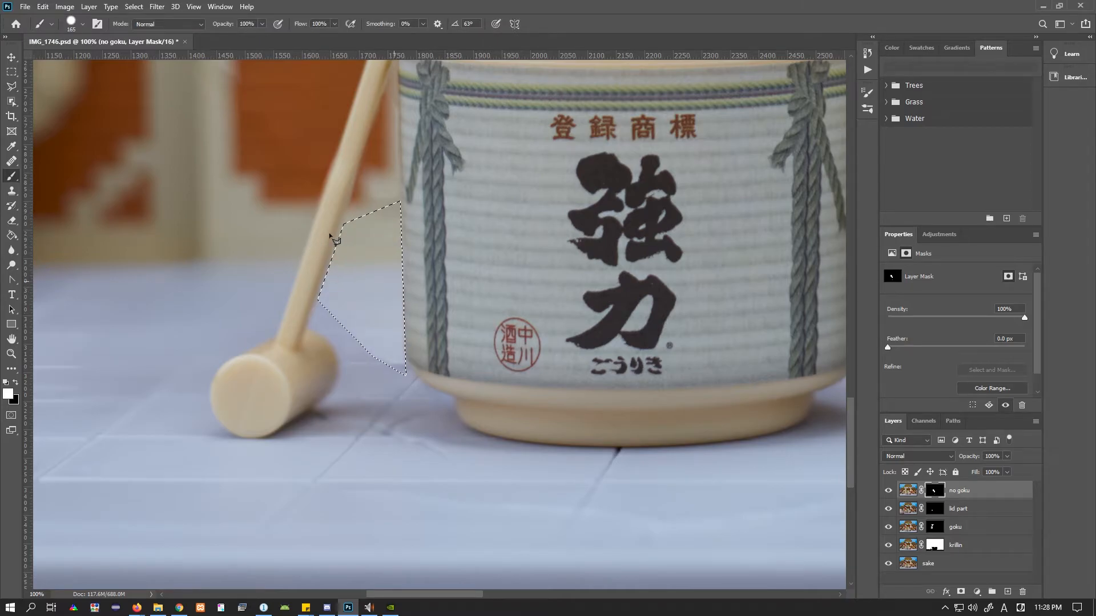
key("ctrl+d")
Compare the composite with the no goku layer hidden and shown to check the stand removal
left_click(12, 354)
left_click(342, 316)
left_click(343, 316)
left_click(343, 316)
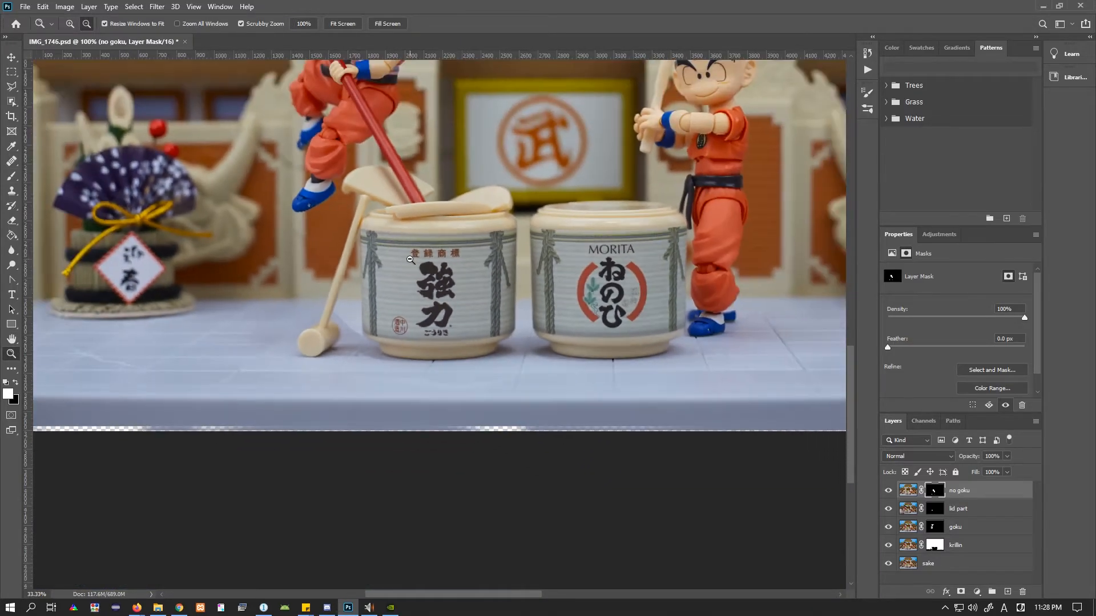
left_click(502, 199, "alt")
left_click(375, 326)
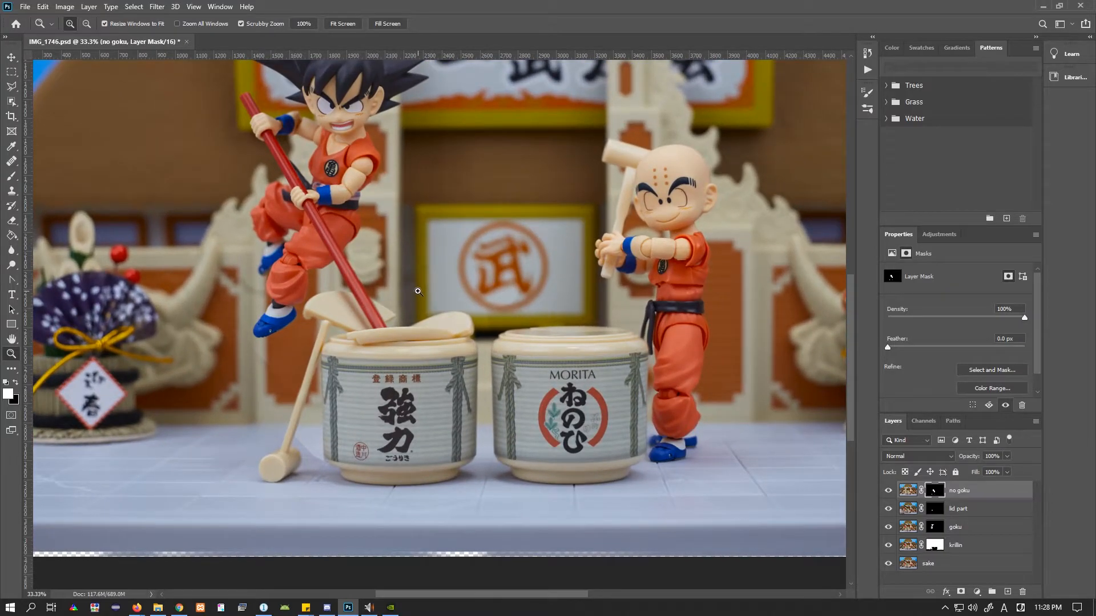
left_click(889, 491)
left_click(889, 491)
left_click(888, 491)
left_click(889, 492)
Add a Curves adjustment layer above the no goku layer and place a point on the upper part of its RGB curve
left_click(907, 490)
left_click(936, 235)
left_click(940, 265)
mouse_move(984, 333)
left_mouse_down()
mouse_move(983, 323)
mouse_move(985, 335)
left_mouse_up()
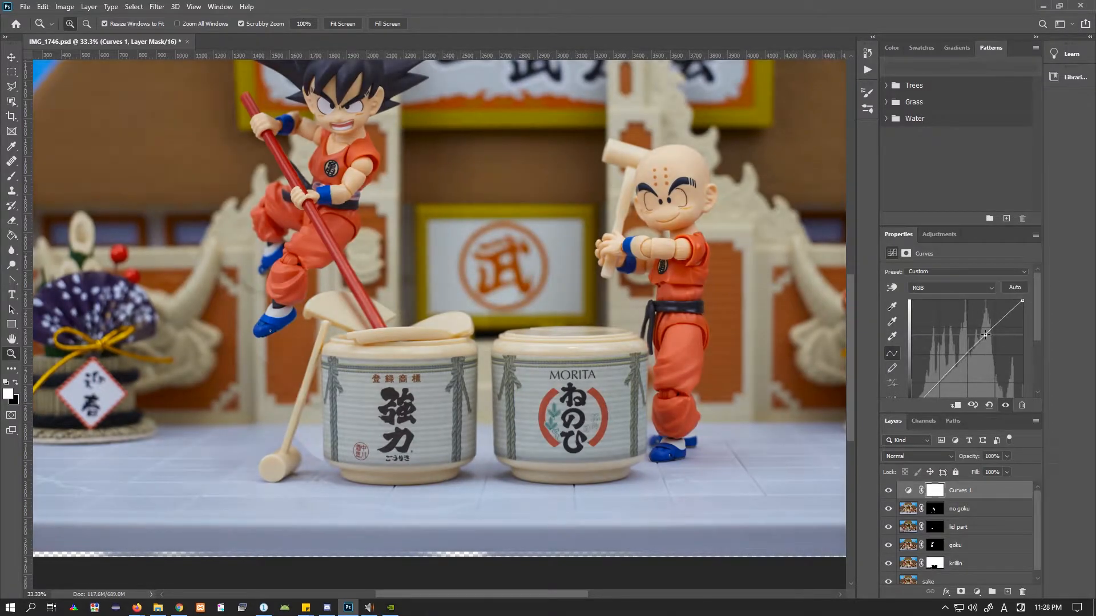
Hide the lid part, krillin and goku layers, and toggle the sake layer off and on to view the no goku patches alone
left_click(889, 527)
left_click(888, 563)
left_click(888, 545)
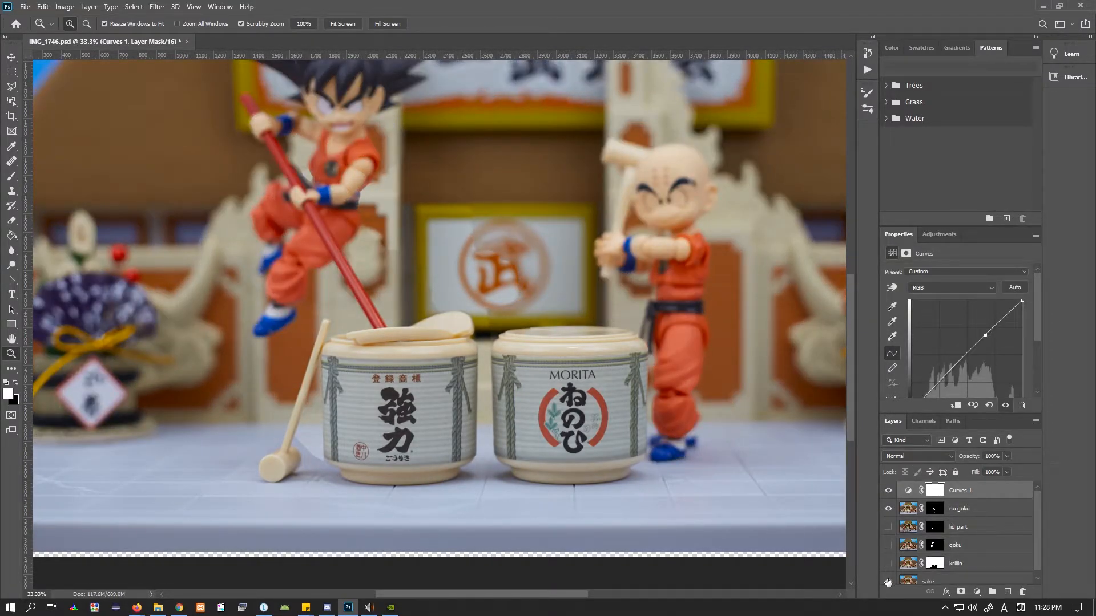
left_click(889, 581)
scroll(888, 510, "down", 1)
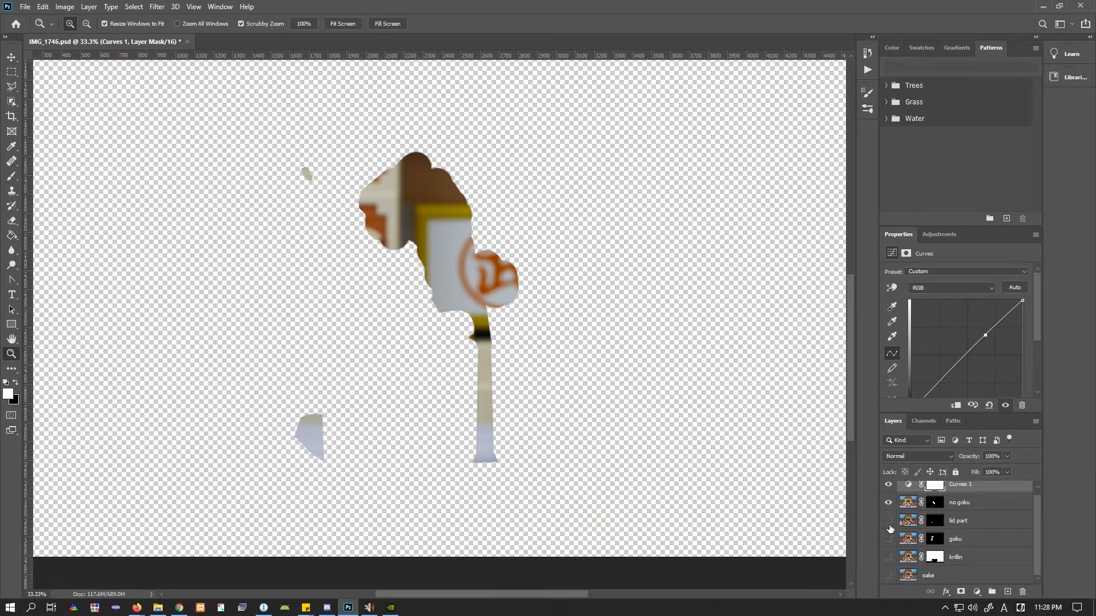
left_click(889, 576)
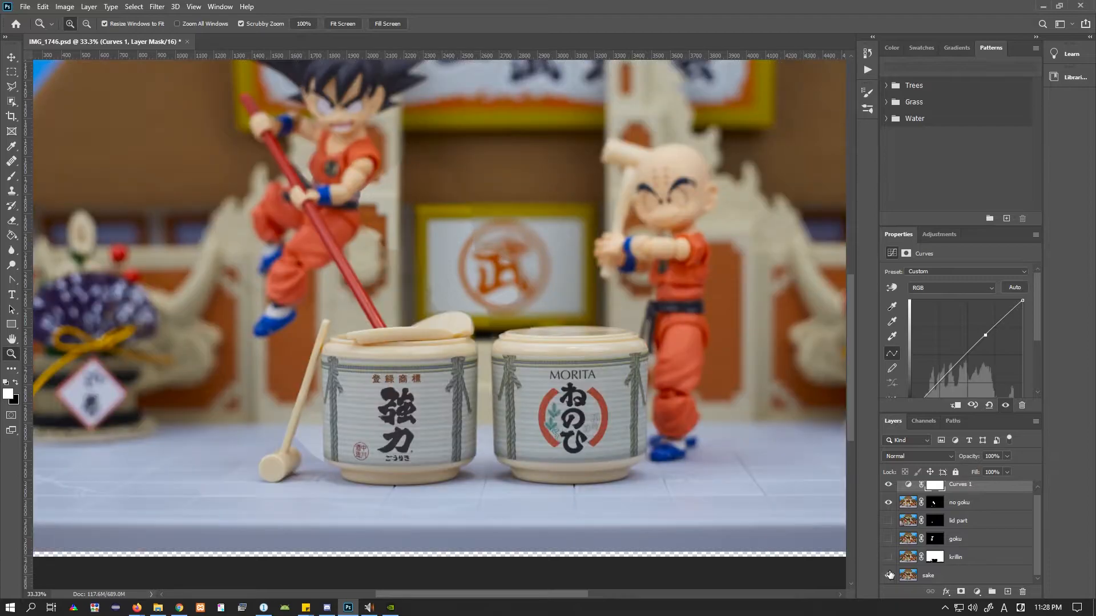
Try brightening the image by raising the point on the Curves 1 curve, and delete that adjustment layer
left_click_drag(985, 334, 979, 326)
scroll(904, 528, "up", 1)
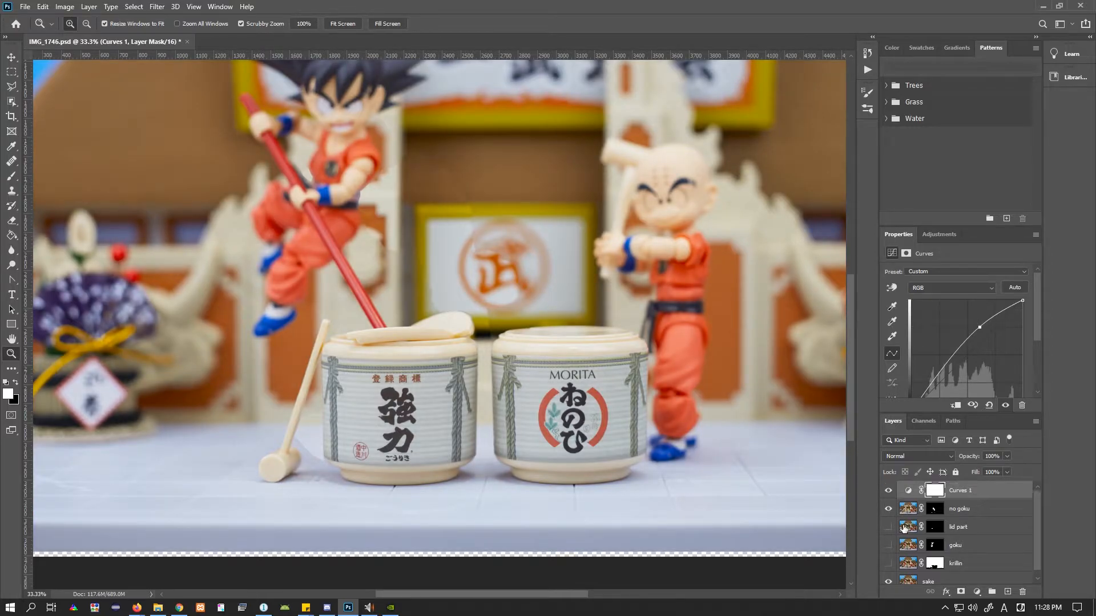
left_click_drag(913, 494, 1022, 592)
Make the krillin, goku and lid part layers visible, and hide the no goku layer to view the composite without its patches
left_click(888, 547)
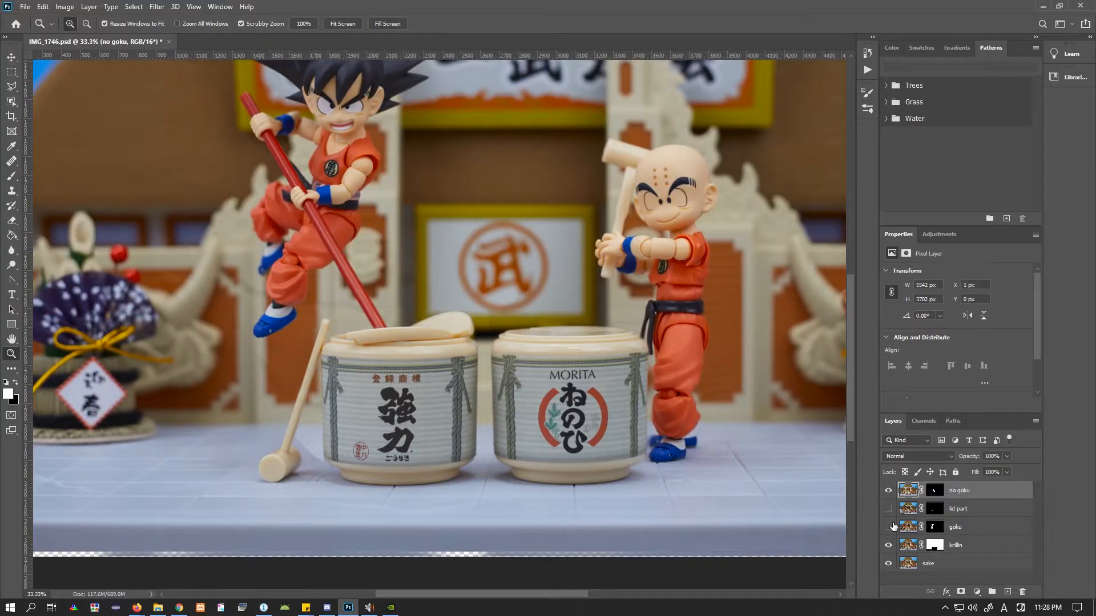
left_click(889, 509)
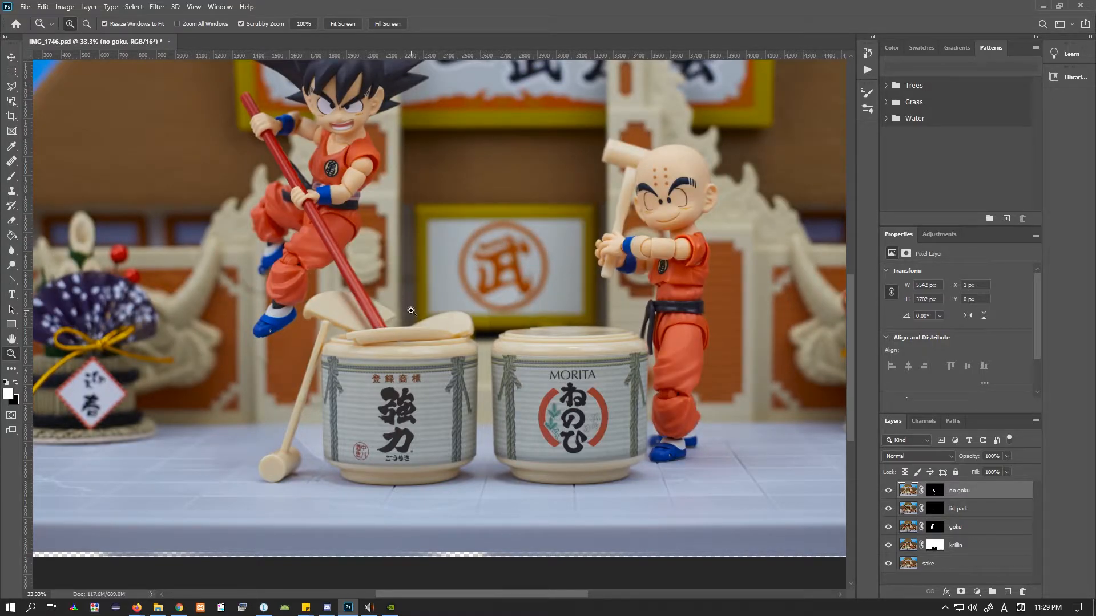
left_click(889, 491)
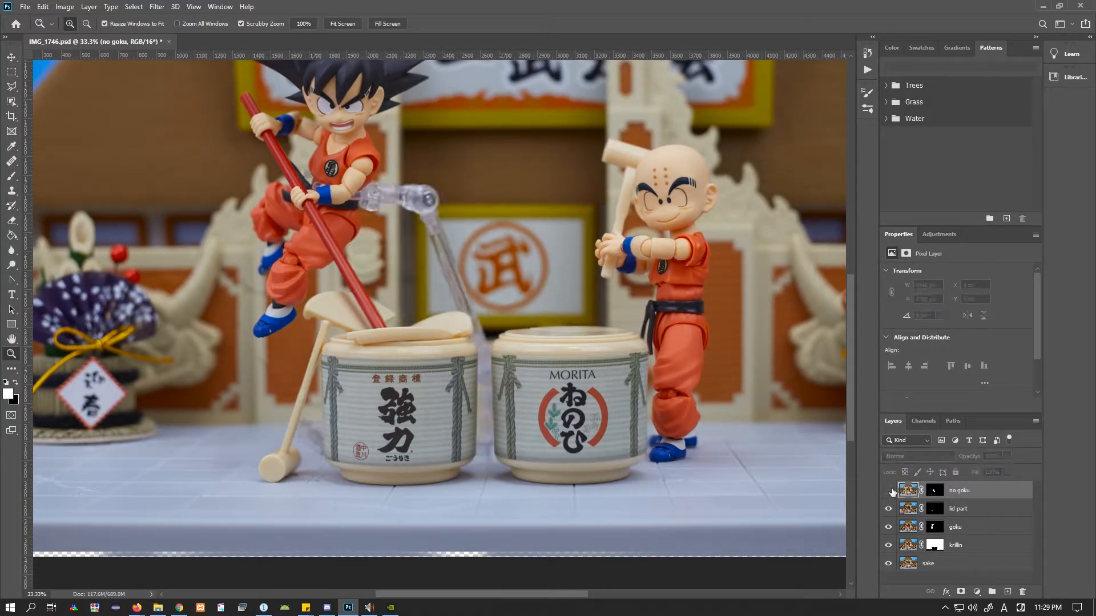
Toggle the no goku layer's visibility to compare its patches, and hide the krillin and goku layers
left_click(889, 490)
left_click(888, 491)
left_click(889, 491)
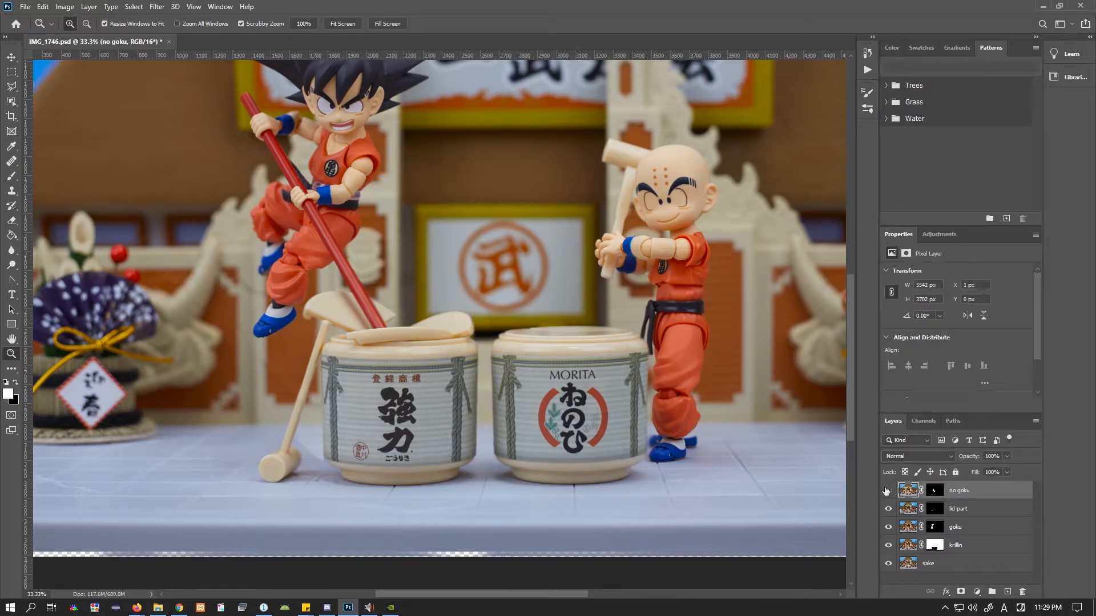
left_click(888, 490)
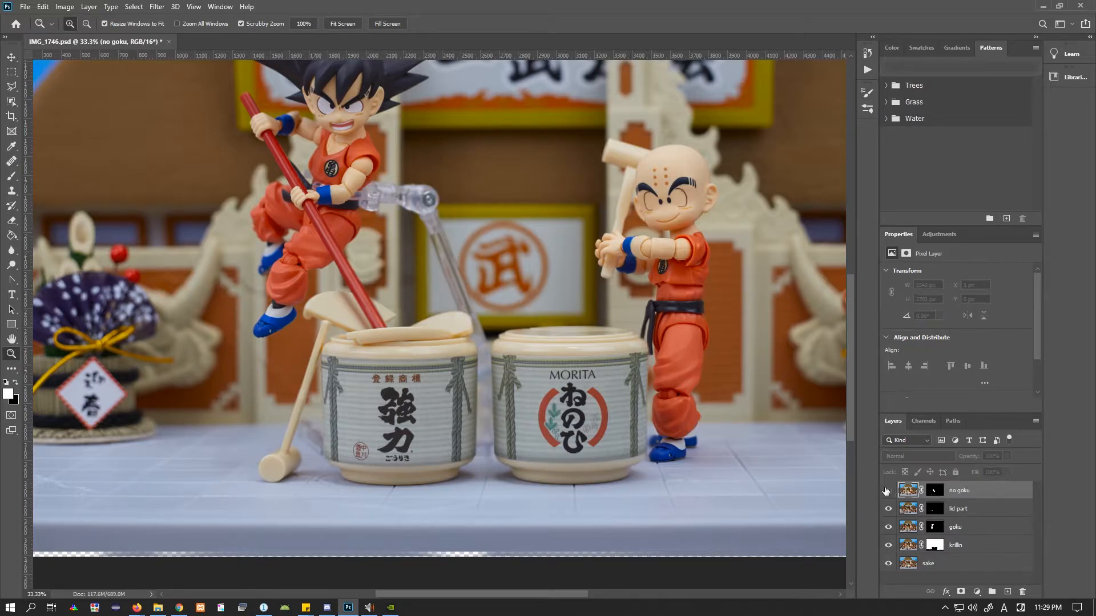
left_click(889, 546)
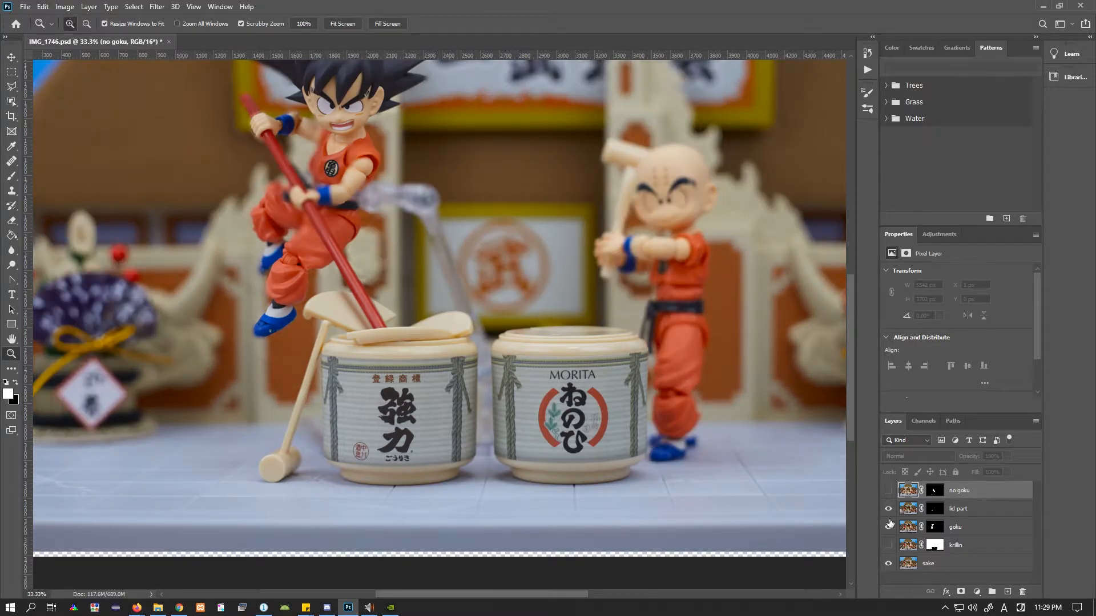
left_click(889, 527)
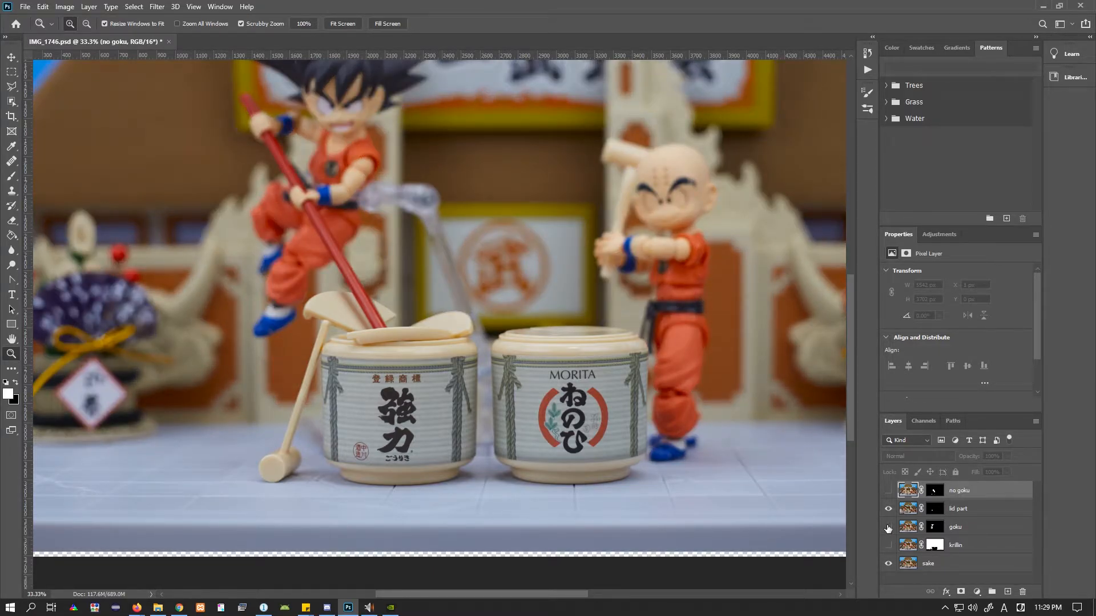
Toggle the no goku layer to check its patches, and leave the no goku, goku and krillin layers visible
left_click(888, 490)
left_click(888, 491)
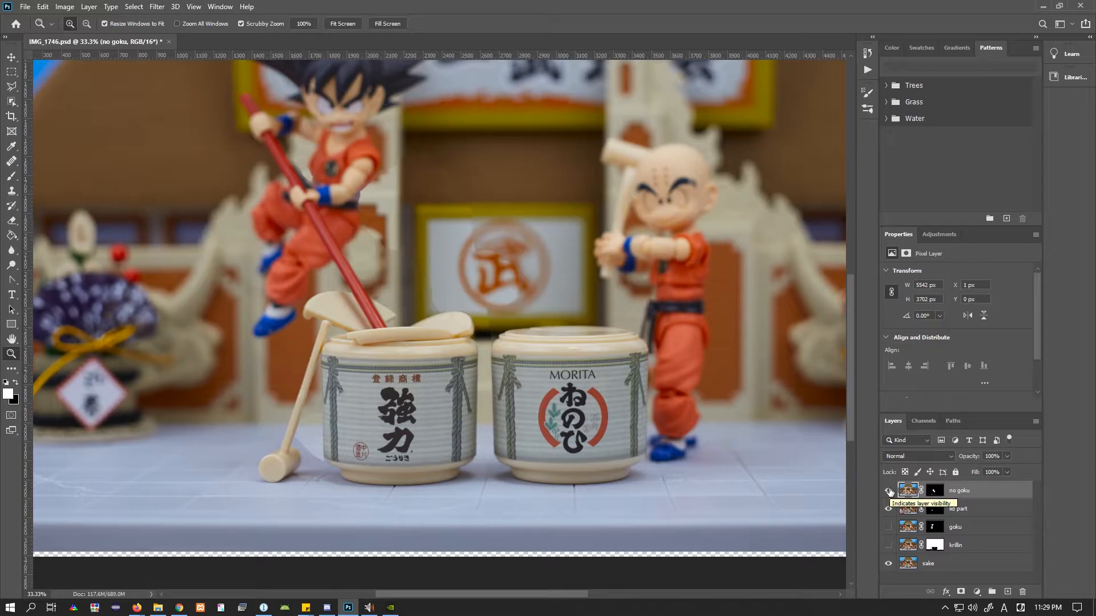
left_click(888, 491)
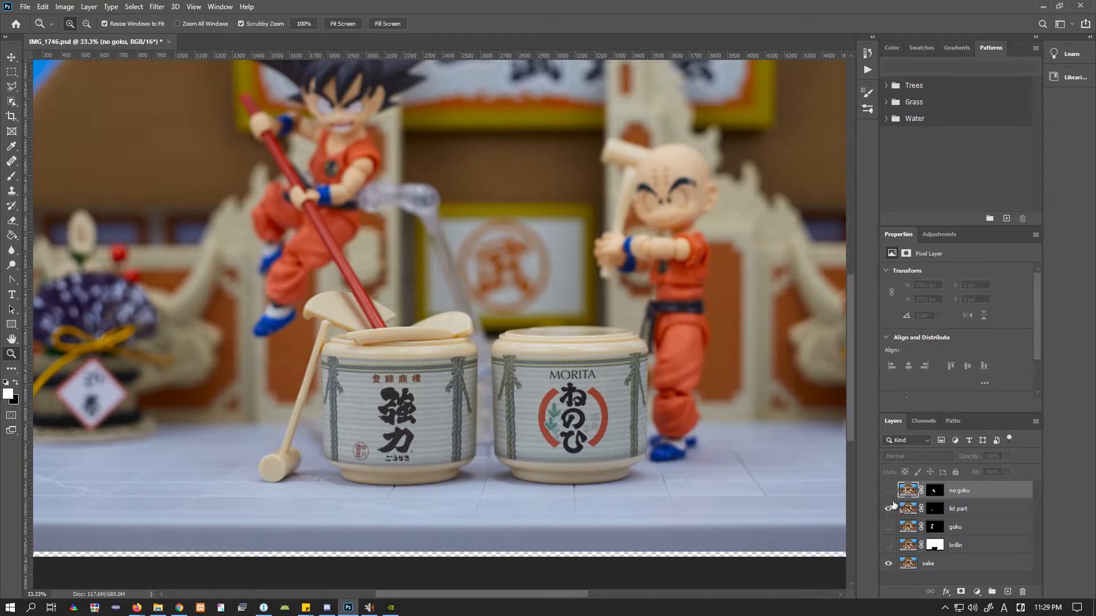
left_click(889, 492)
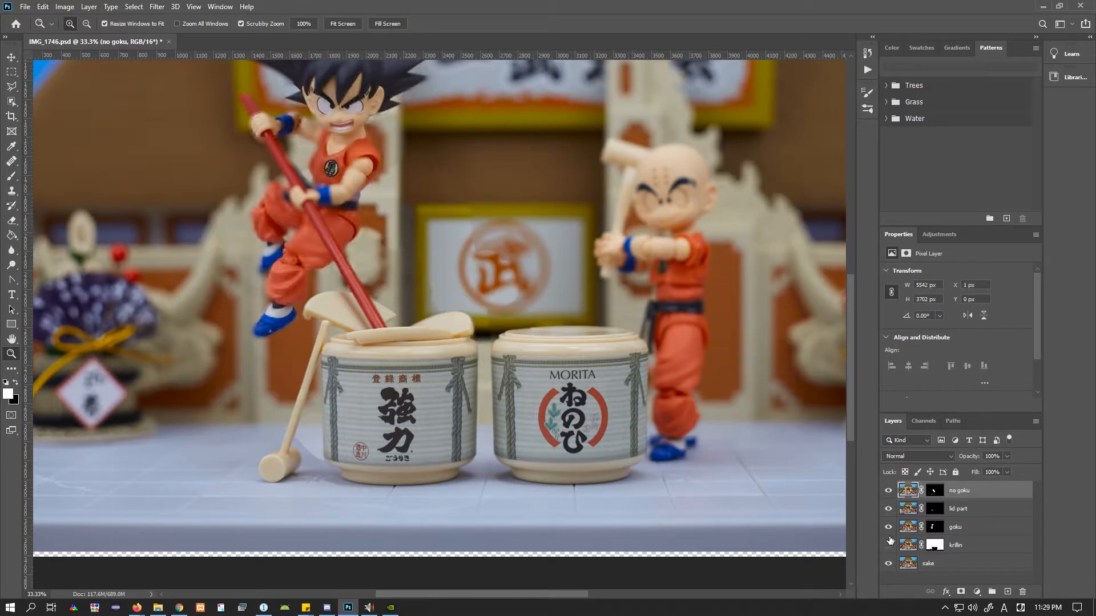
left_click(889, 545)
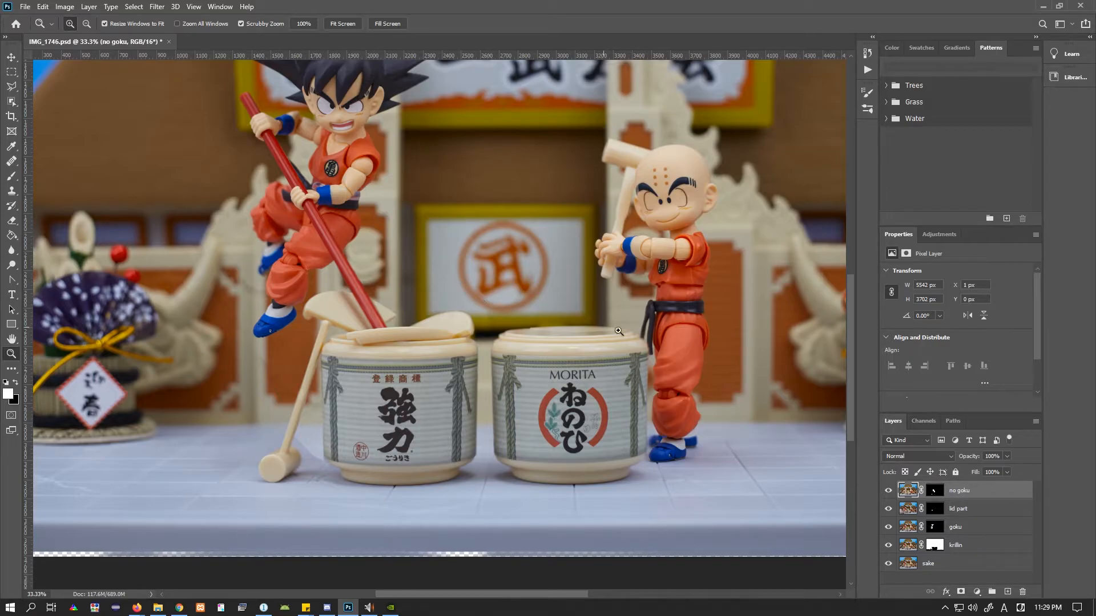
Try painting white on the lid part and goku layer masks at the rim of the MORITA barrel
left_click(932, 492)
left_click(934, 508)
key("b")
mouse_move(490, 322)
left_mouse_down()
mouse_move(491, 308)
mouse_move(478, 311)
mouse_move(496, 329)
left_mouse_up()
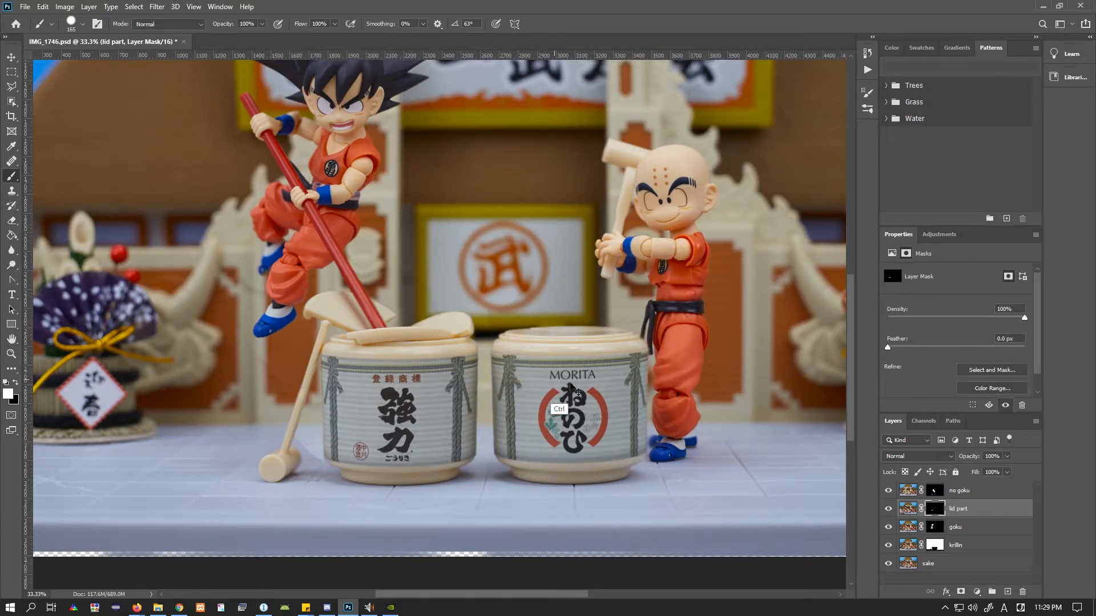
left_click(905, 527)
left_click_drag(492, 323, 496, 340)
key("ctrl+z")
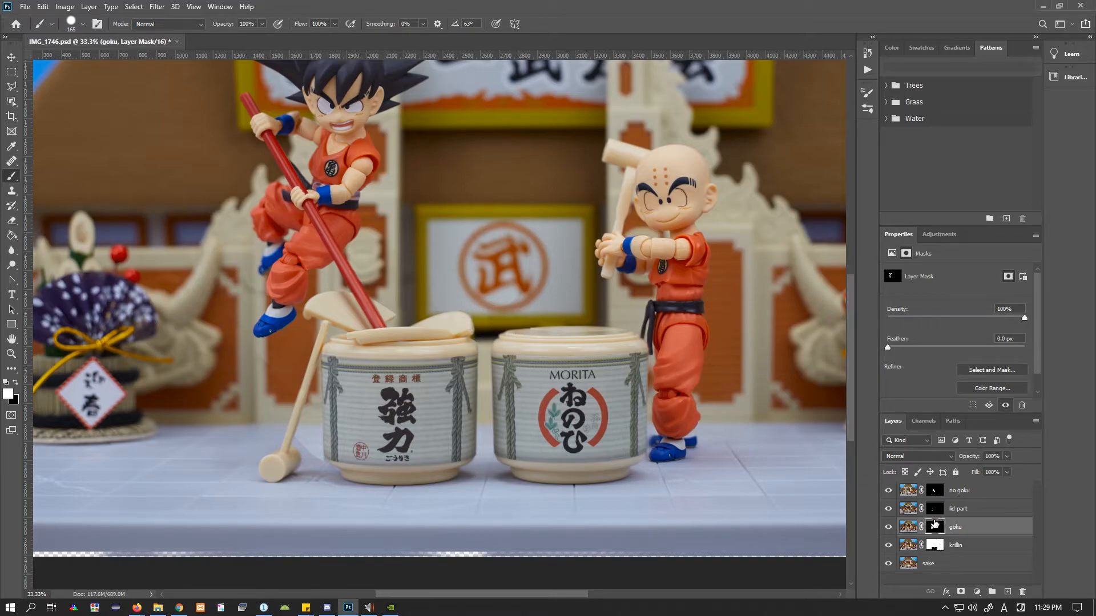
Try painting black on the krillin layer mask above the rim of the MORITA barrel
left_click(935, 545)
key("x")
mouse_move(490, 314)
left_mouse_down()
mouse_move(476, 303)
mouse_move(522, 304)
left_mouse_up()
key("ctrl+z")
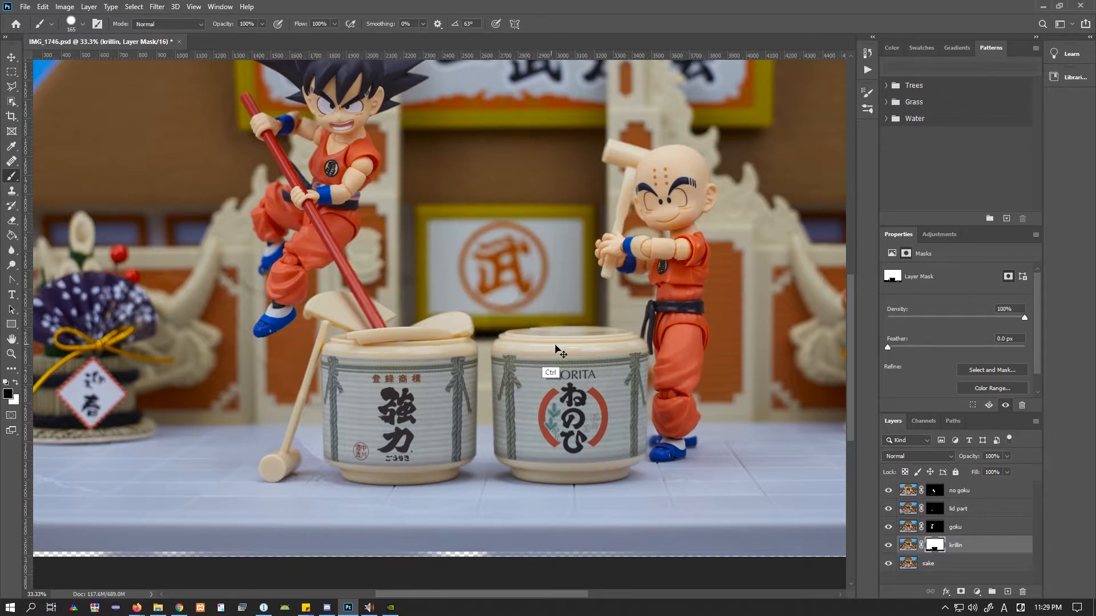
Paint over the framed background sign on the no goku mask with a soft white brush at 54% opacity and 49% flow
left_click(935, 490)
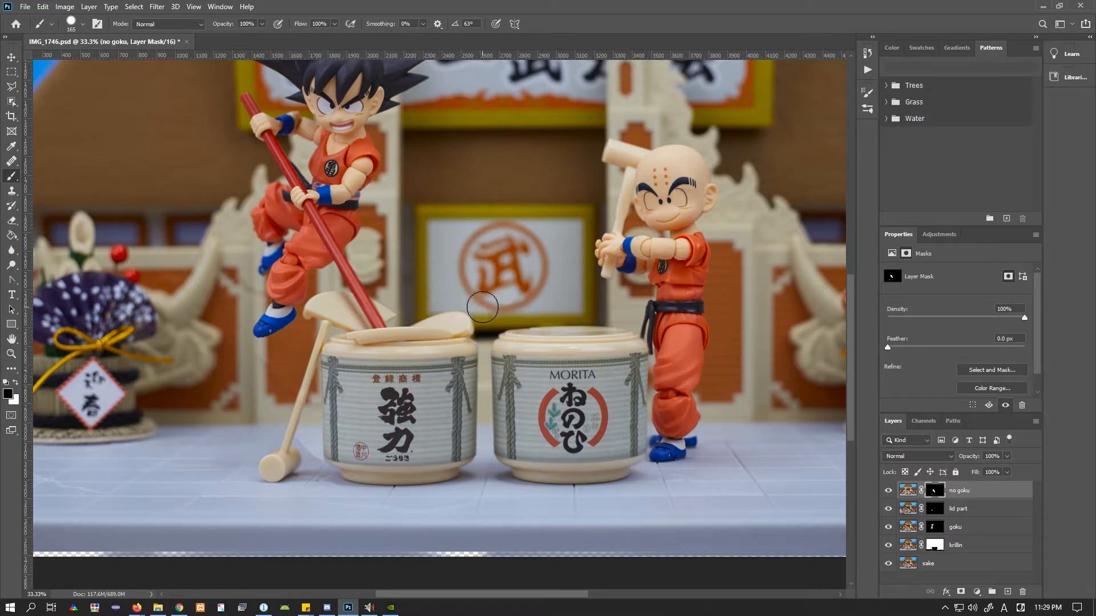
key("x")
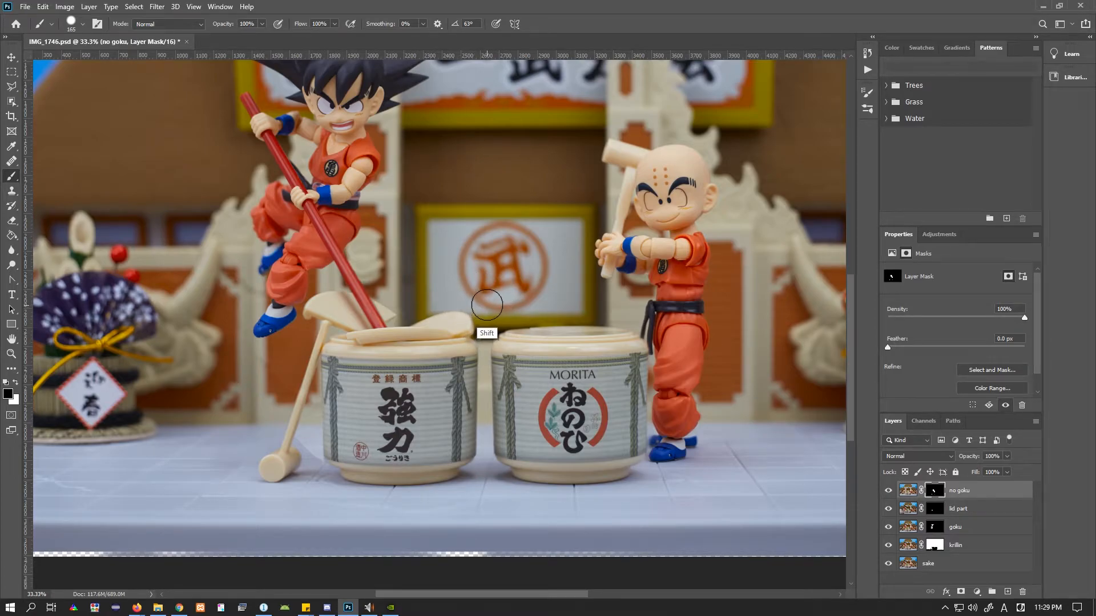
left_click(262, 23)
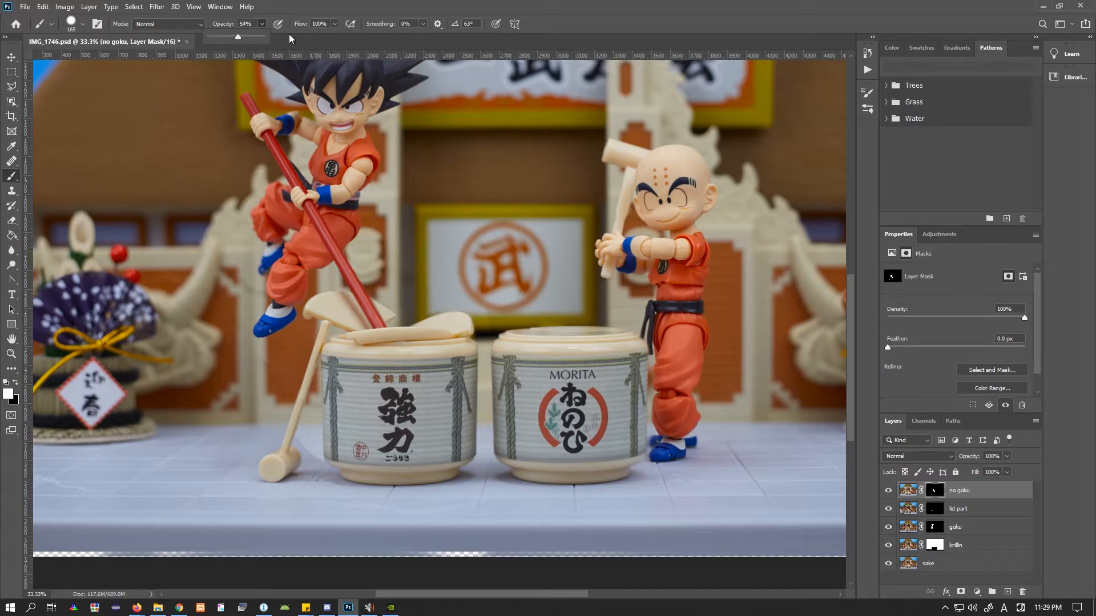
left_click(334, 24)
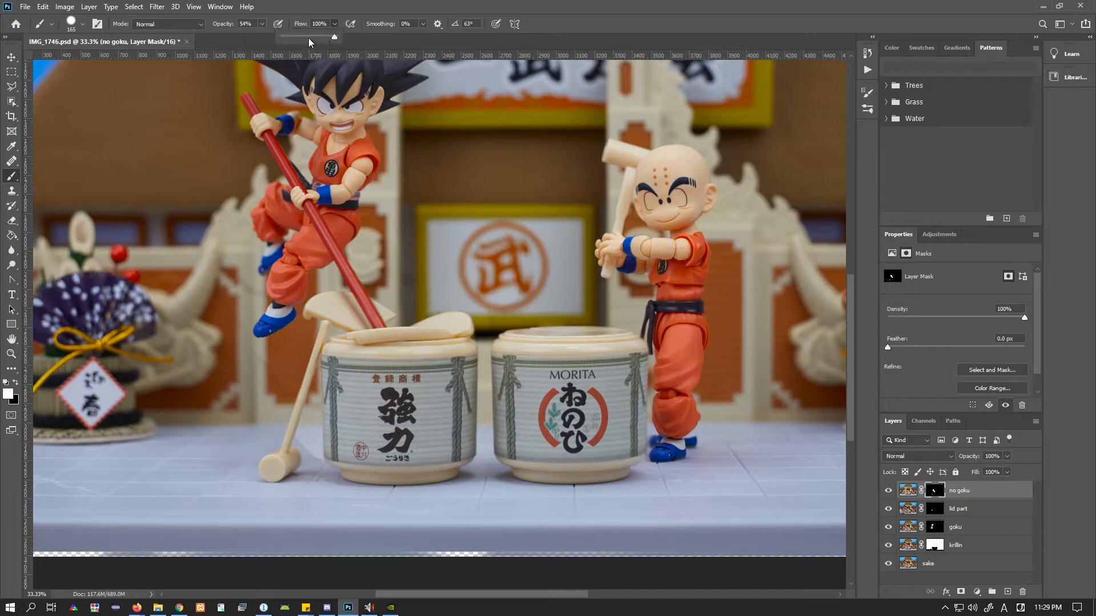
right_click(507, 267)
key("Return")
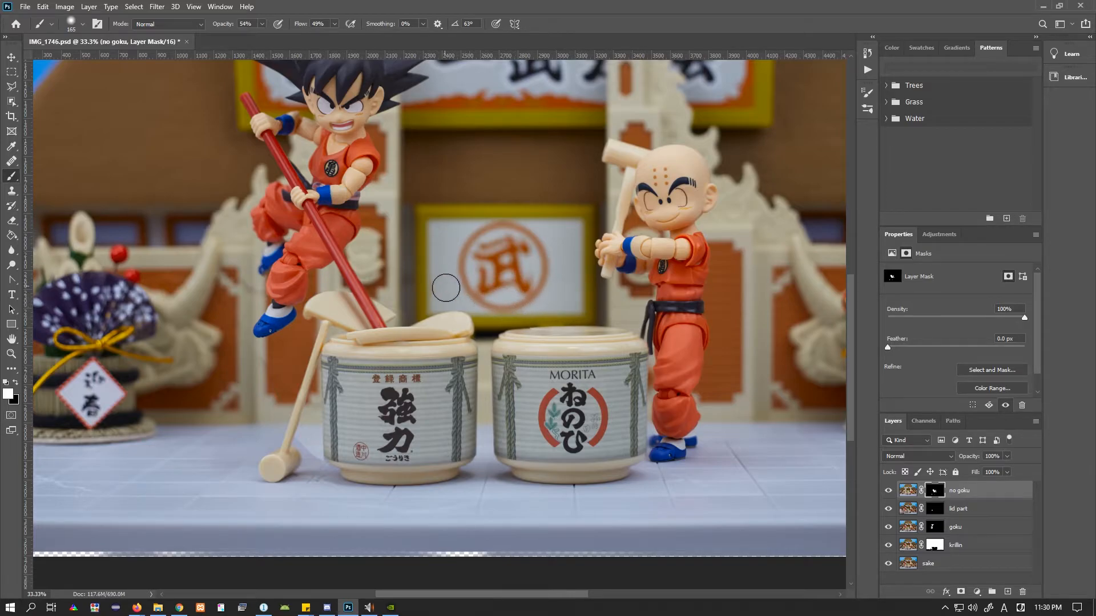
left_click_drag(531, 260, 524, 263)
Set the mask brush size to 36 px for close work on the table gap between the two barrels
left_click(12, 354)
left_click(469, 311)
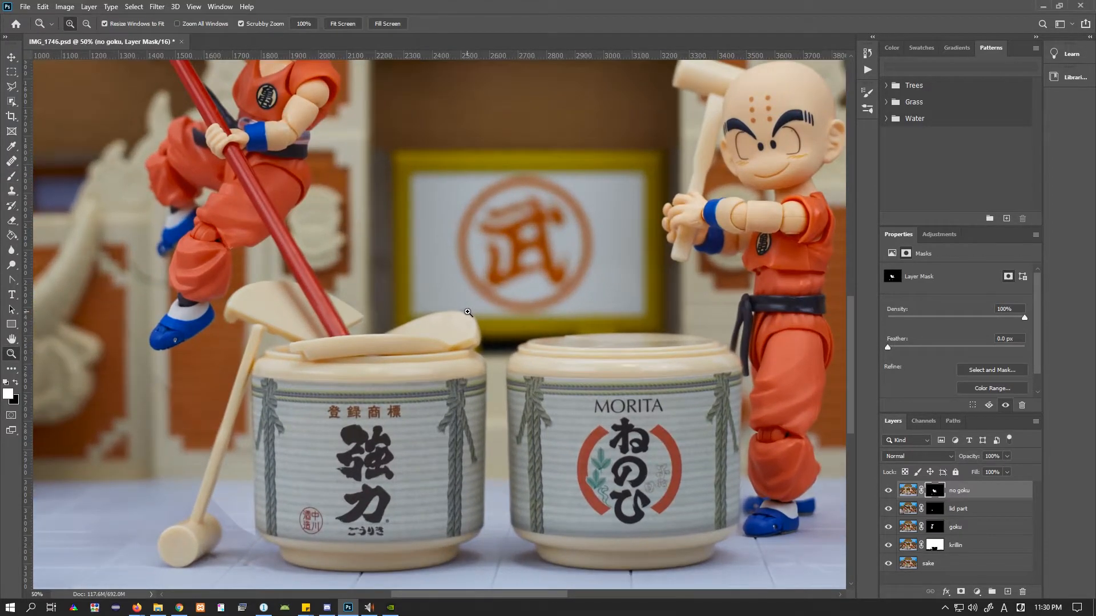
key("b")
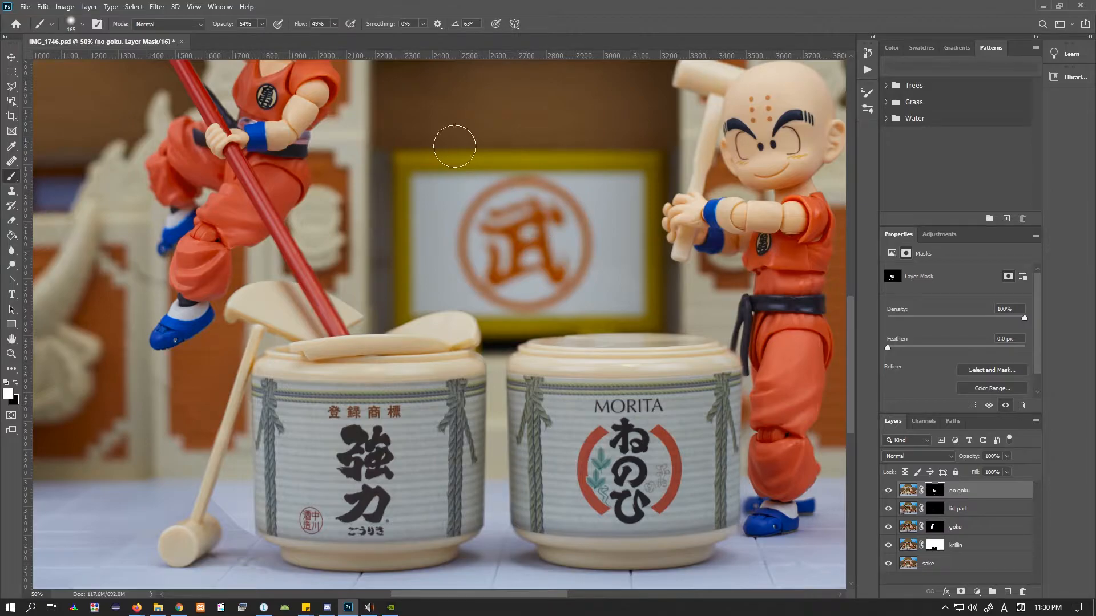
left_click_drag(407, 204, 518, 134)
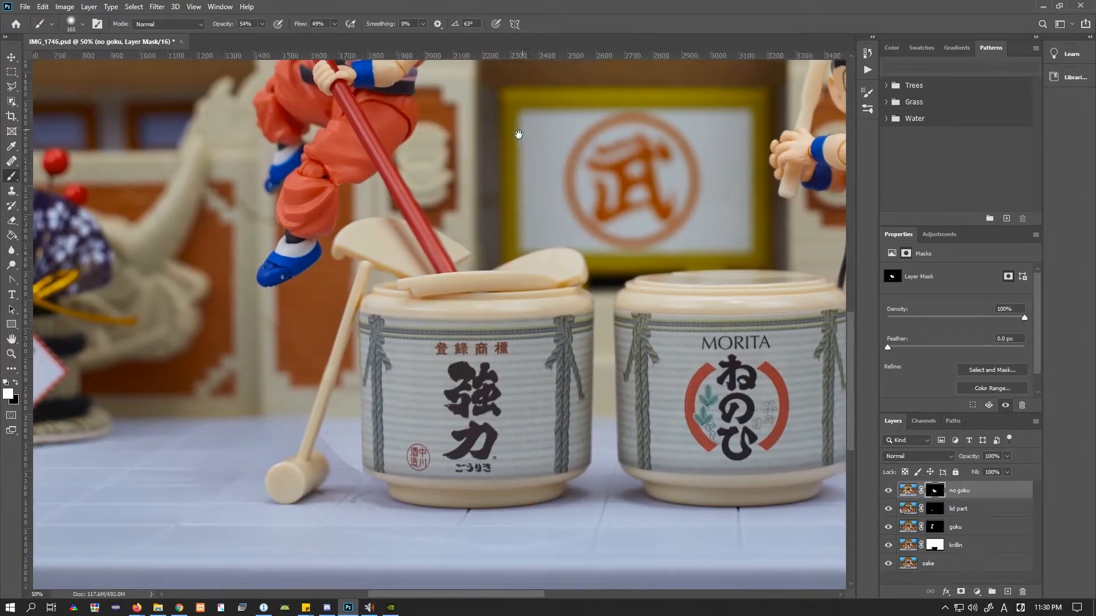
left_click_drag(526, 353, 393, 238)
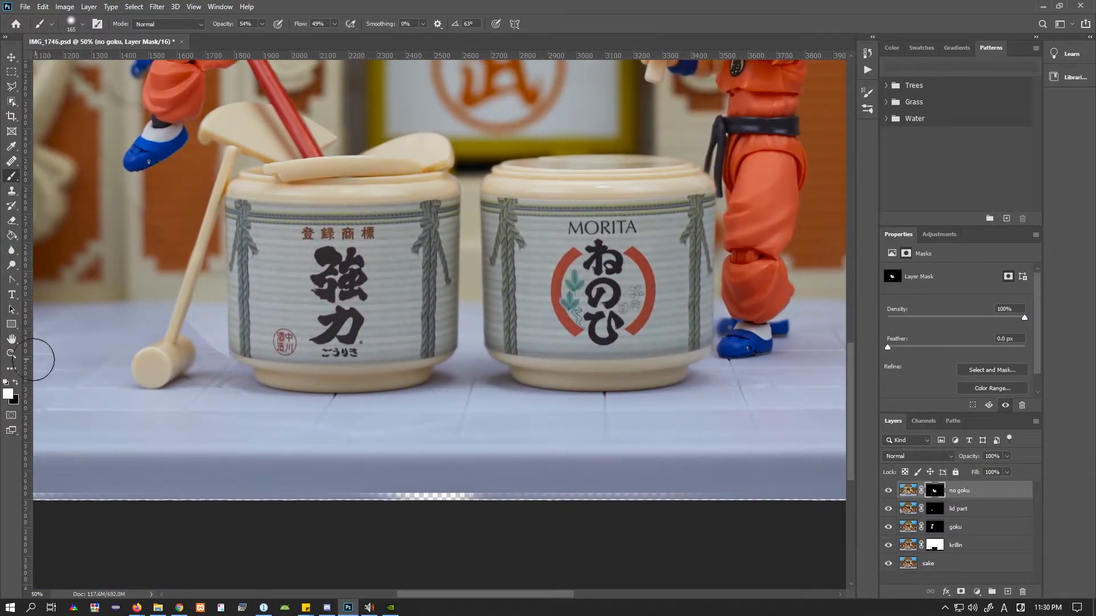
key("z")
left_click(481, 354)
left_click(482, 354)
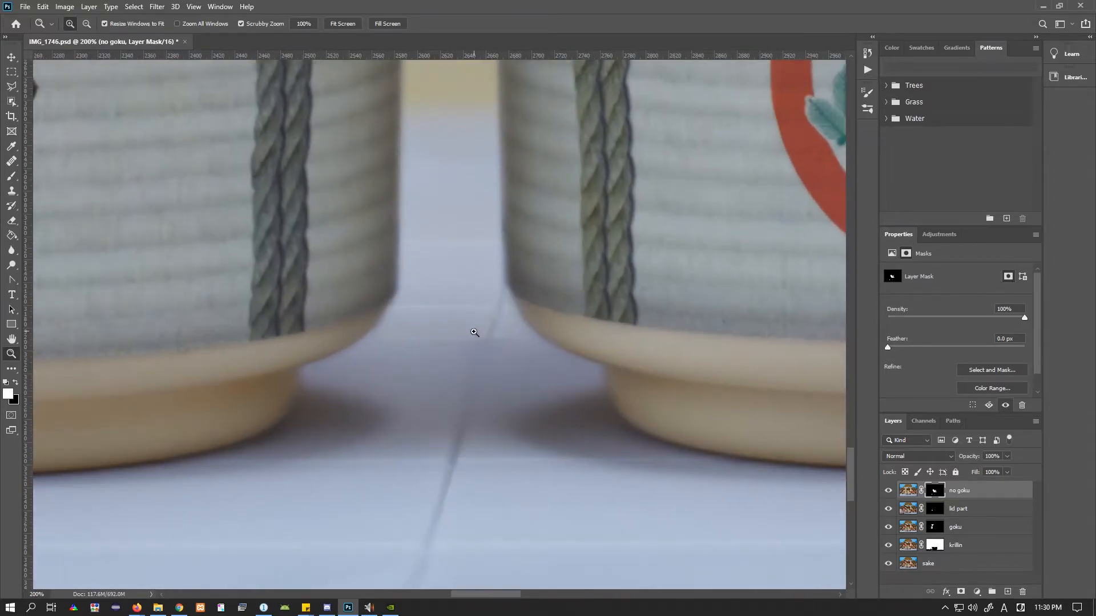
right_click(481, 354)
left_click(539, 367)
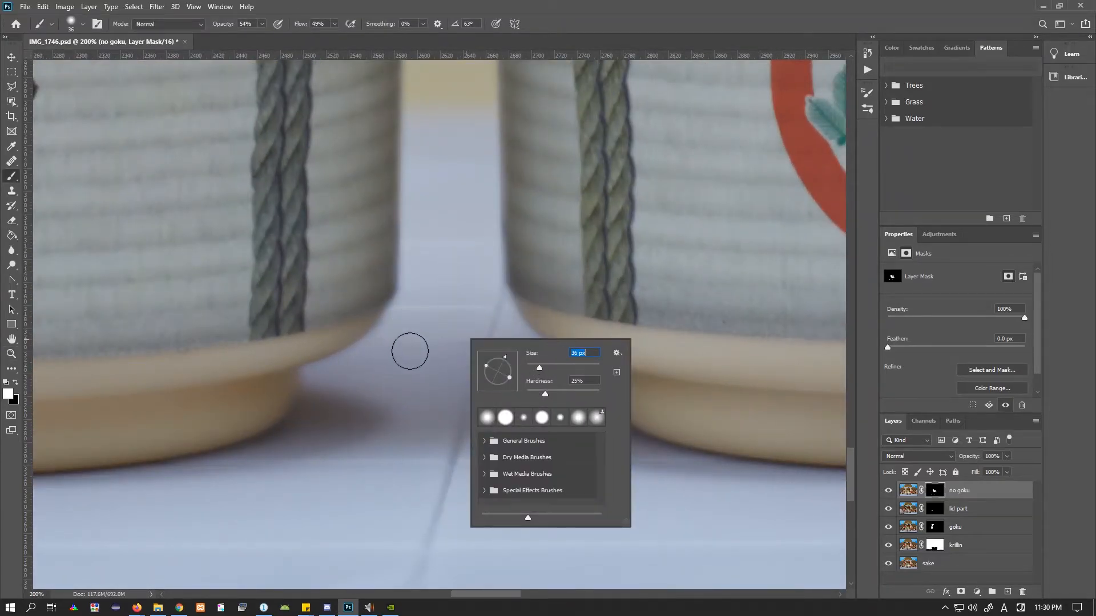
Blend the table between the barrels on the no goku mask with black and white strokes at 27% opacity and 25% flow
left_click(407, 350)
key("ctrl")
key("x")
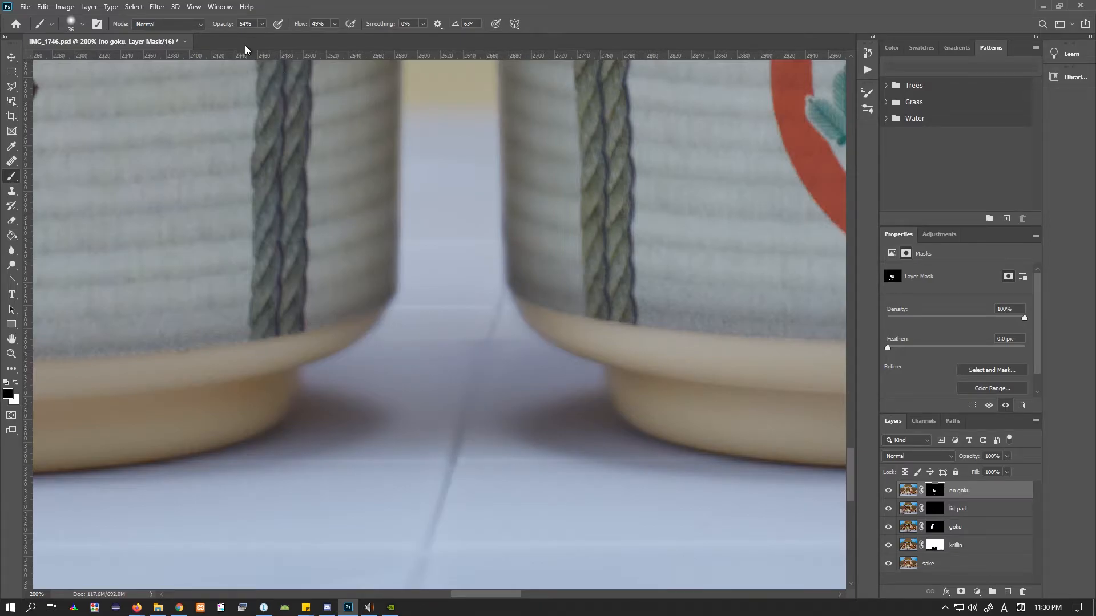
left_click(332, 25)
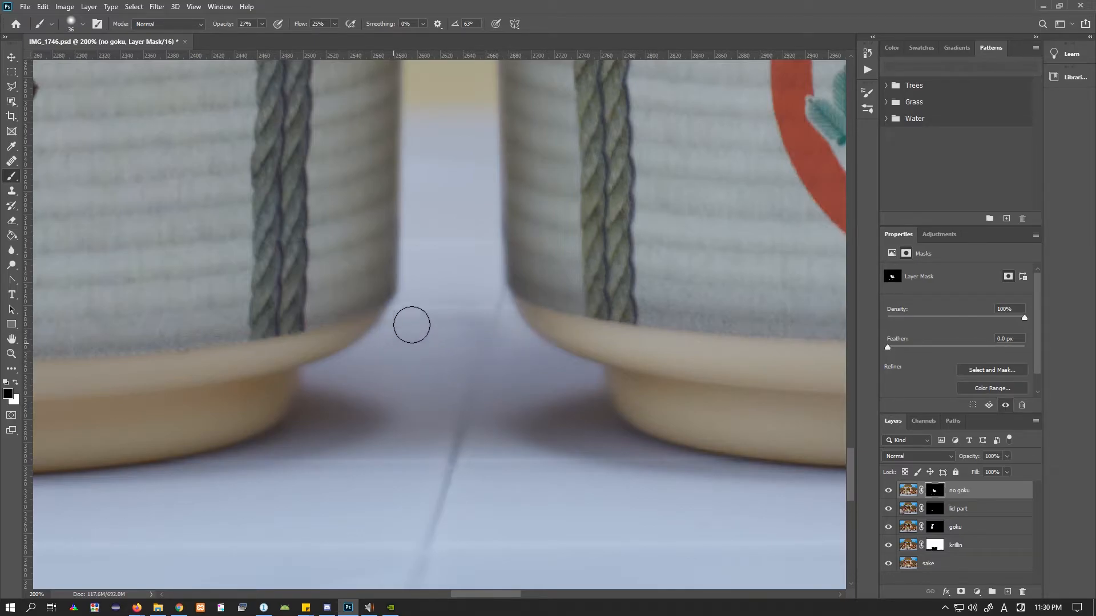
mouse_move(469, 319)
left_mouse_down()
mouse_move(494, 306)
mouse_move(470, 292)
mouse_move(431, 336)
mouse_move(424, 287)
mouse_move(430, 311)
mouse_move(458, 331)
mouse_move(499, 335)
left_mouse_up()
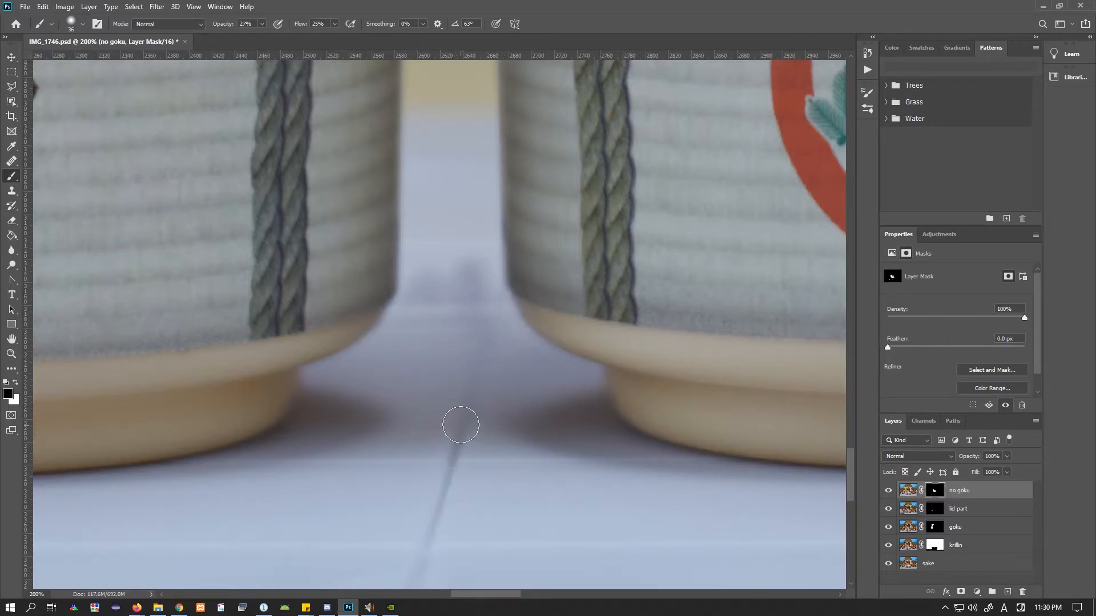
key("ctrl+z")
key("x")
key("z")
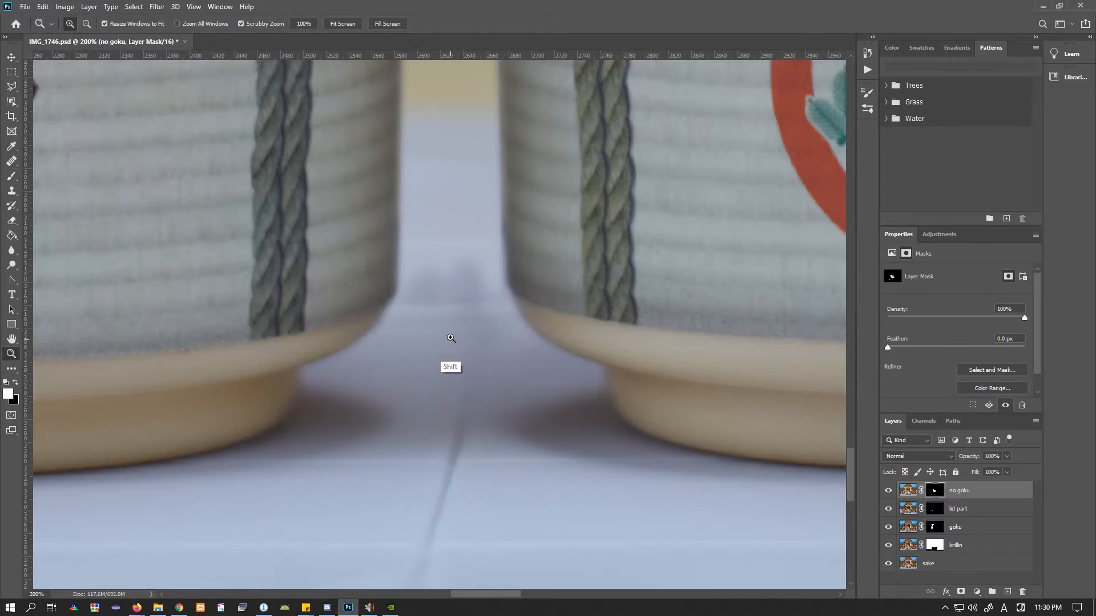
key("b")
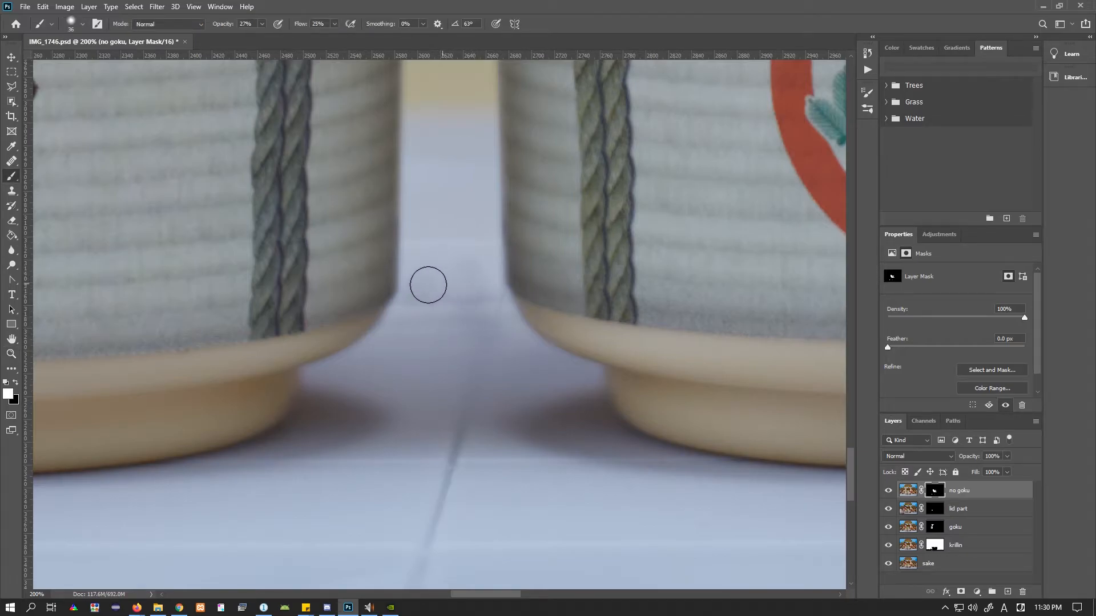
Try fading the no goku patch edge between the mallet and the nearby barrel with black strokes on its mask
key("z")
left_click(386, 306, "alt")
left_click(346, 340, "alt")
left_click(346, 339, "alt")
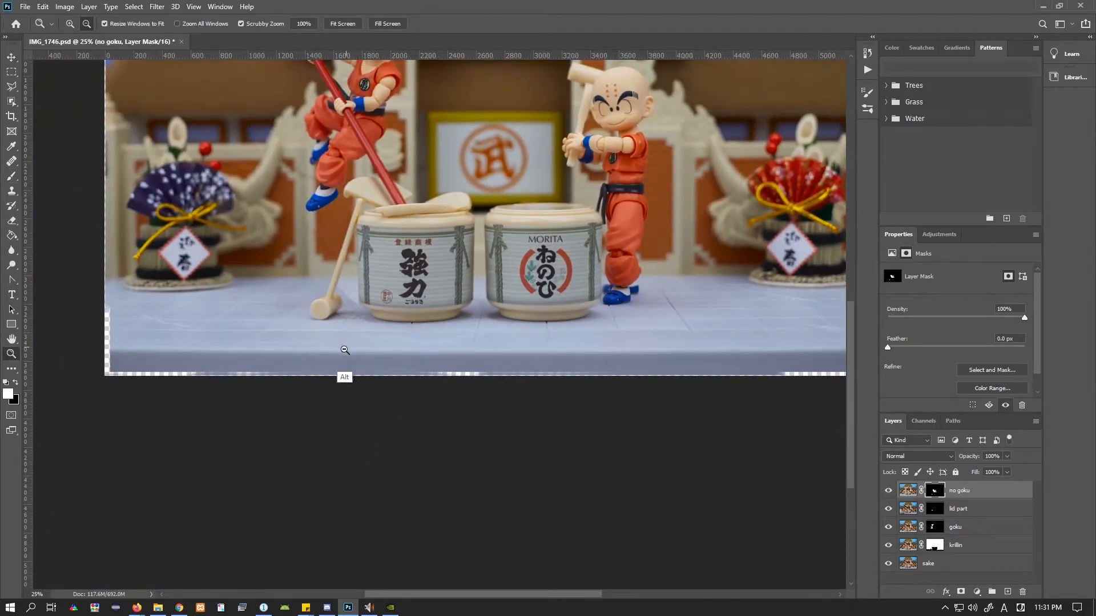
left_click_drag(340, 288, 352, 291)
left_click(371, 237)
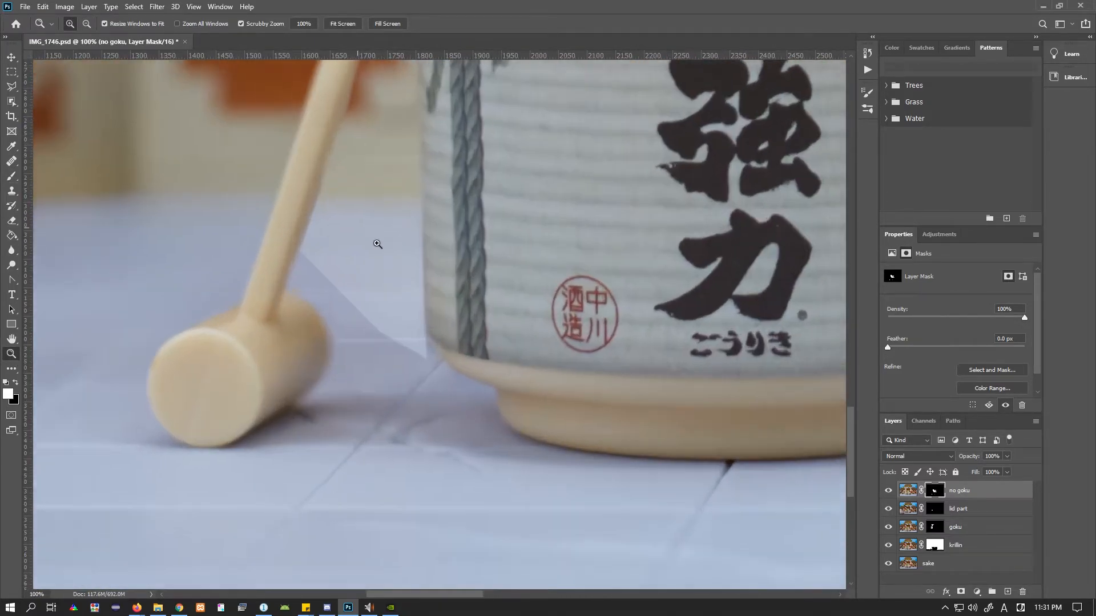
key("b")
key("x")
mouse_move(362, 338)
left_mouse_down()
mouse_move(299, 277)
mouse_move(363, 328)
mouse_move(320, 288)
mouse_move(395, 376)
mouse_move(338, 298)
mouse_move(428, 397)
mouse_move(426, 347)
mouse_move(439, 400)
mouse_move(348, 326)
left_mouse_up()
mouse_move(386, 235)
left_mouse_down()
mouse_move(401, 223)
mouse_move(416, 320)
mouse_move(428, 286)
mouse_move(414, 416)
left_mouse_up()
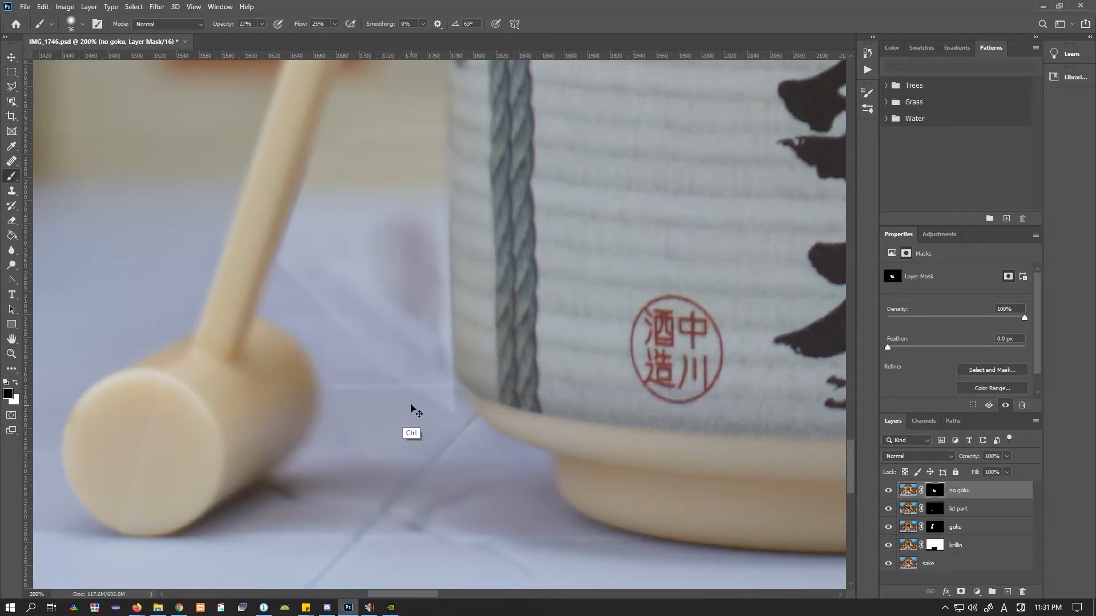
Undo the black mask strokes painted between the mallet and the barrel
key("ctrl+z")
key("ctrl+z")
key("ctrl+z")
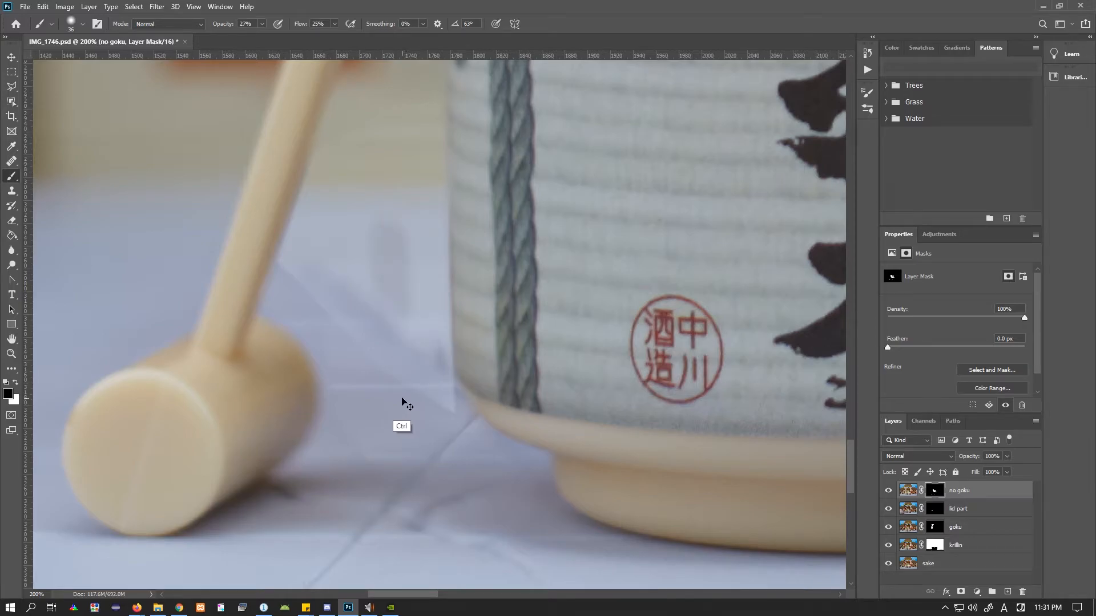
key("ctrl+z")
key("ctrl+z")
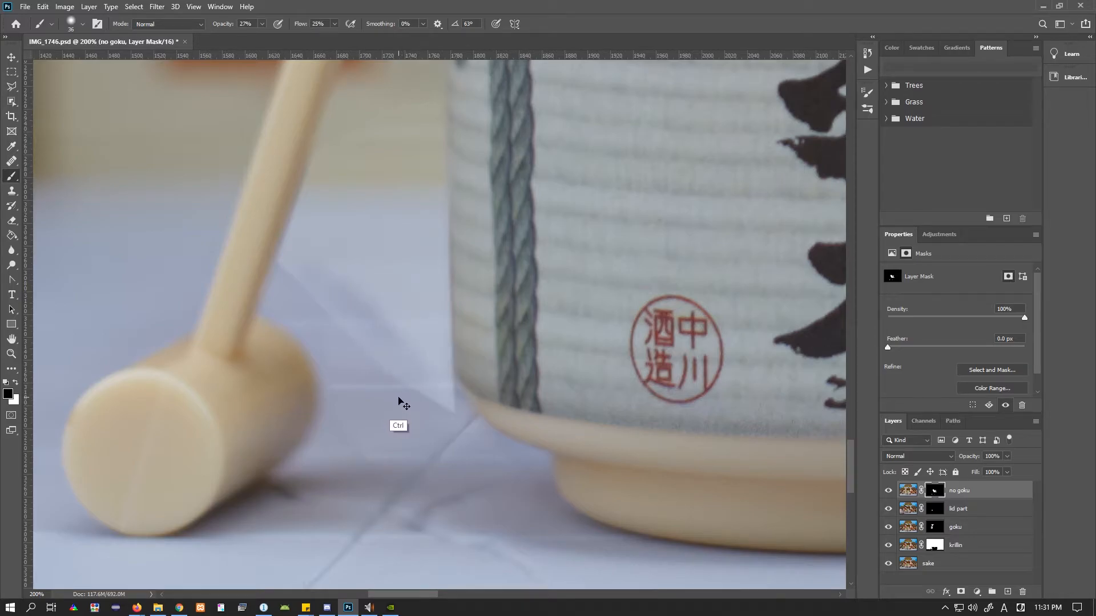
Select the light table patch between the mallet and the nearby barrel using the Polygonal Lasso with a 1.2 px feather
scroll(434, 289, "up", 3)
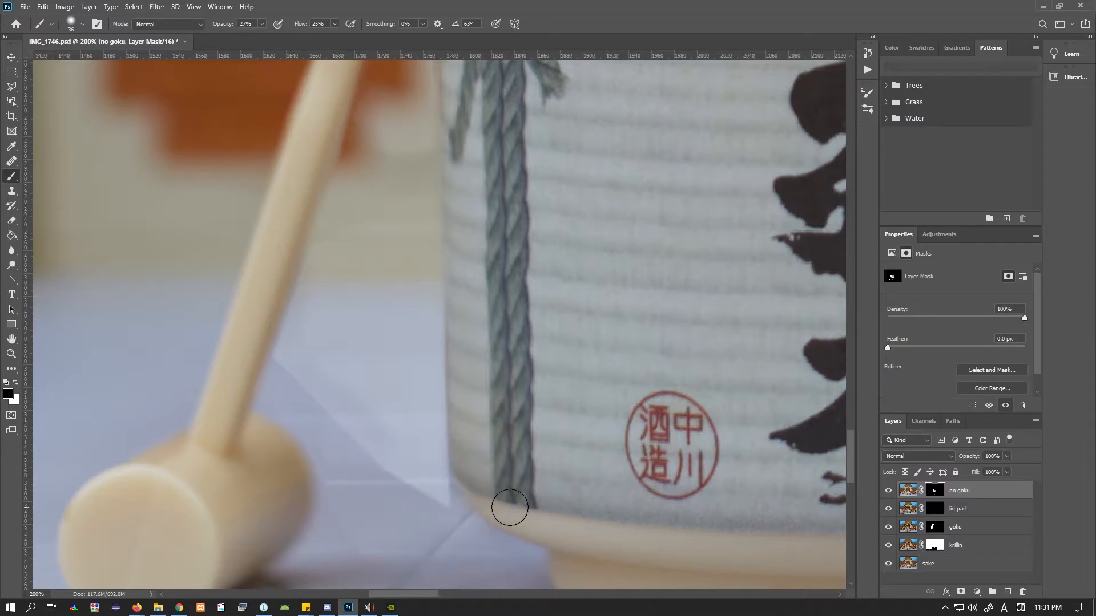
scroll(443, 367, "down", 3)
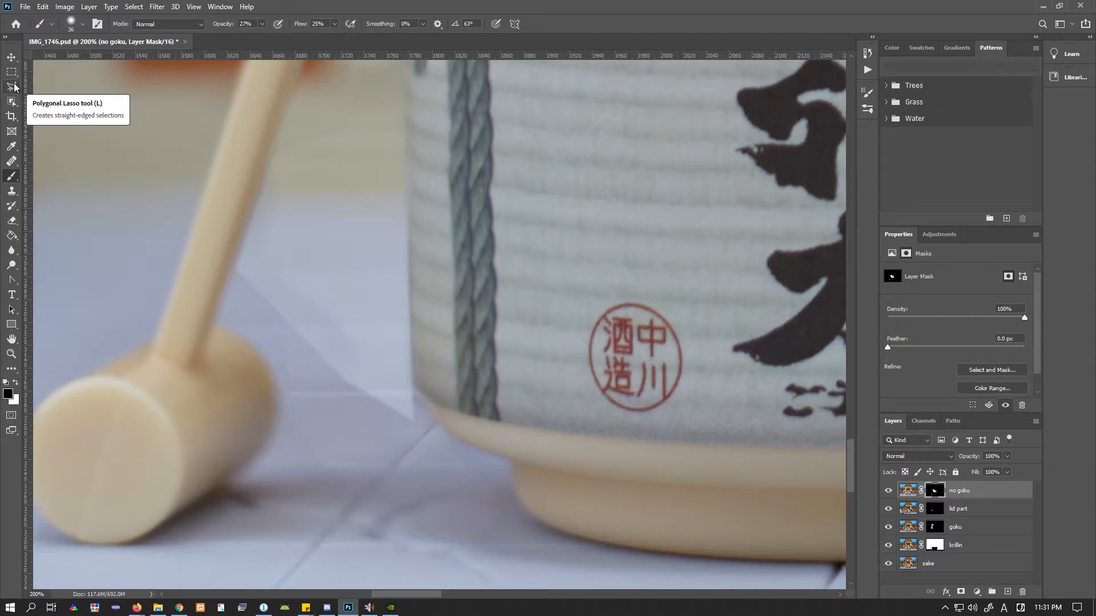
left_click(11, 86)
left_click(415, 423)
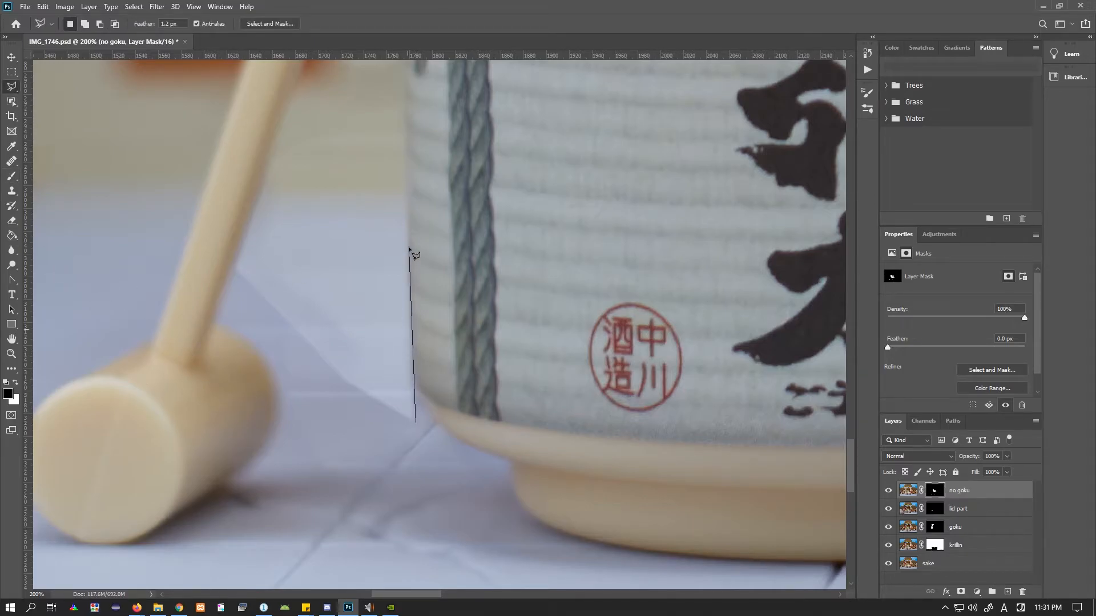
left_click(407, 190)
left_click(261, 189)
left_click(233, 271)
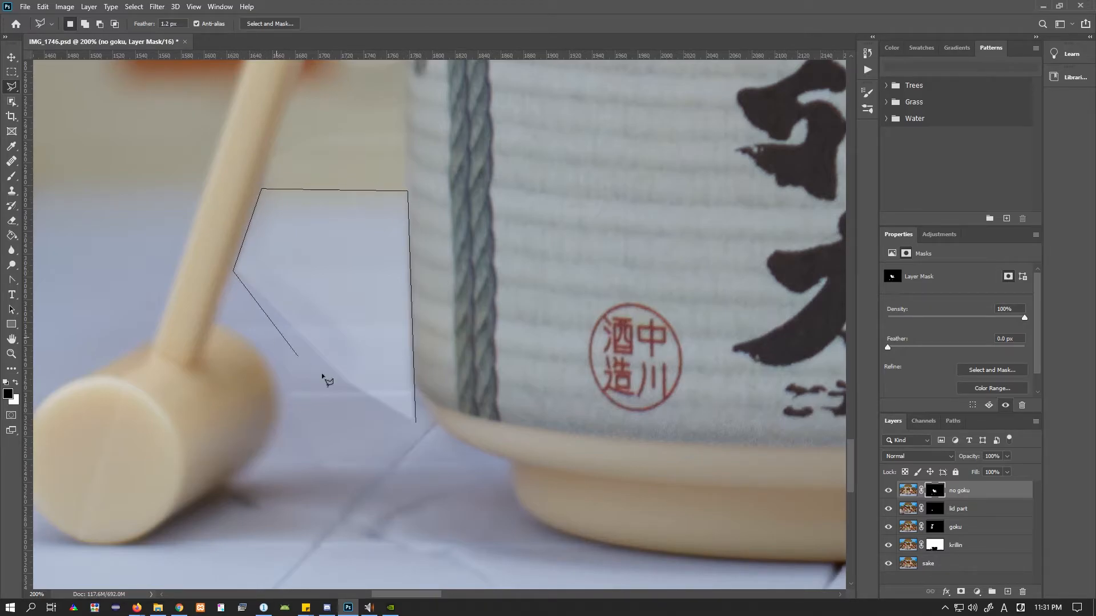
left_click(329, 373)
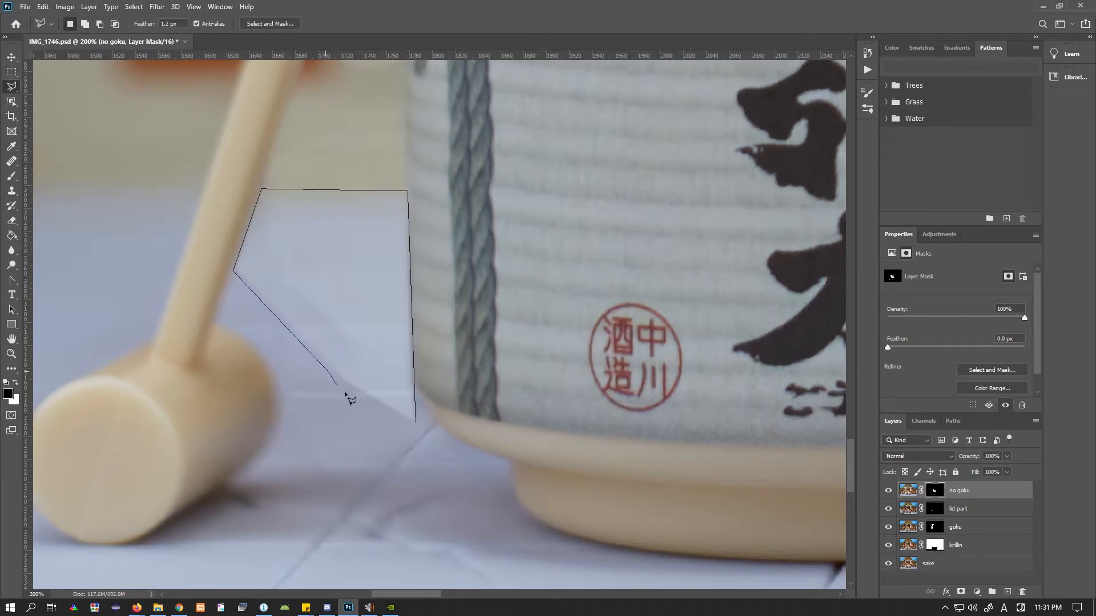
left_click(416, 424)
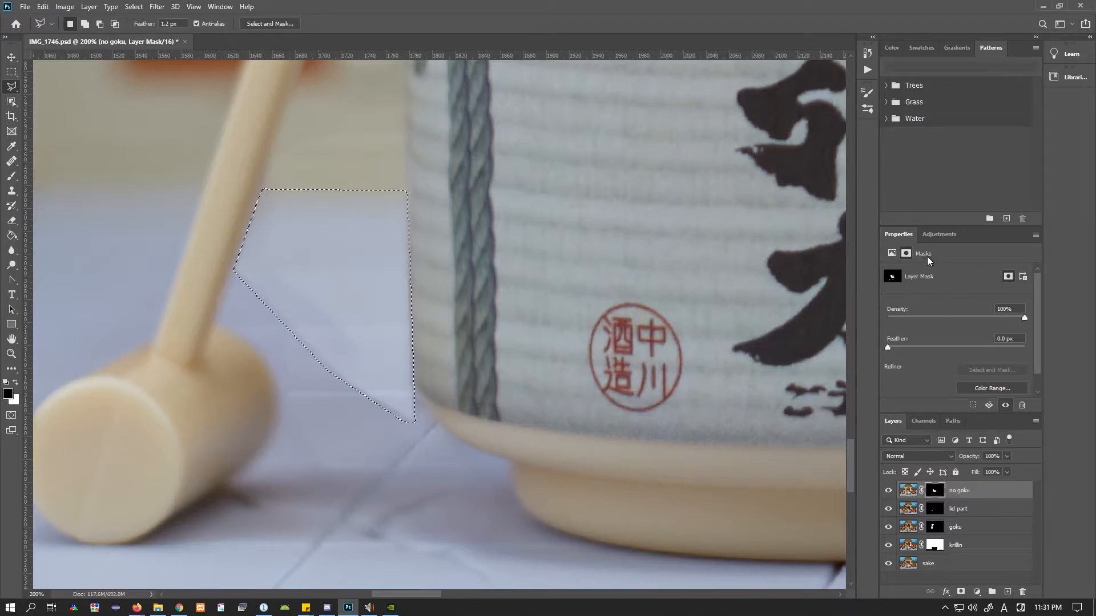
Add a Levels adjustment layer for the selected table patch, setting midtones to 1.05 and slightly lowering the white output level
left_click(932, 235)
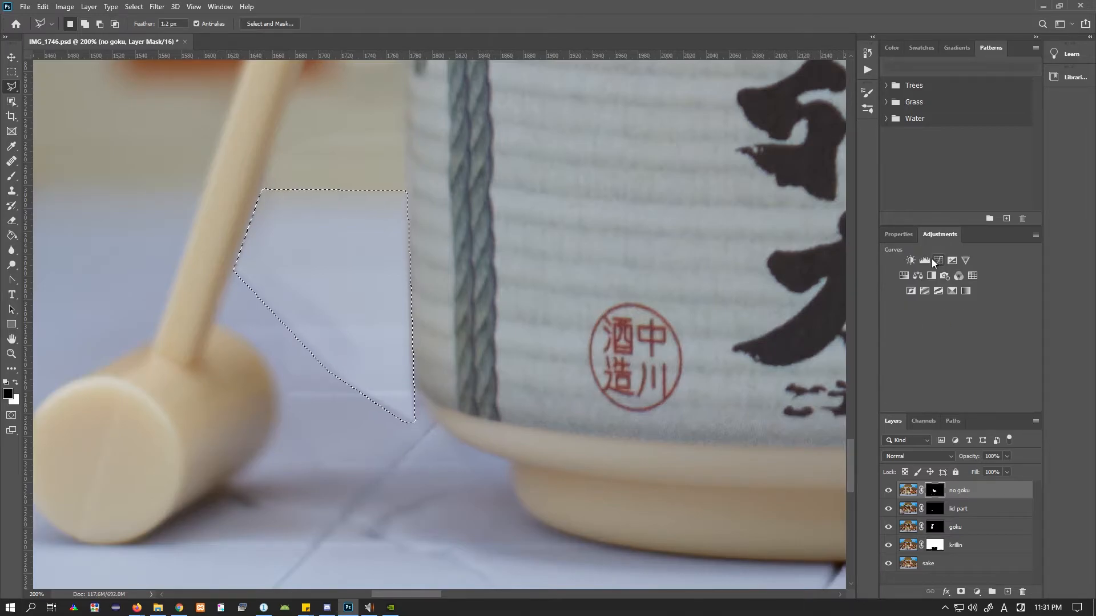
left_click(925, 259)
left_click_drag(963, 356, 969, 357)
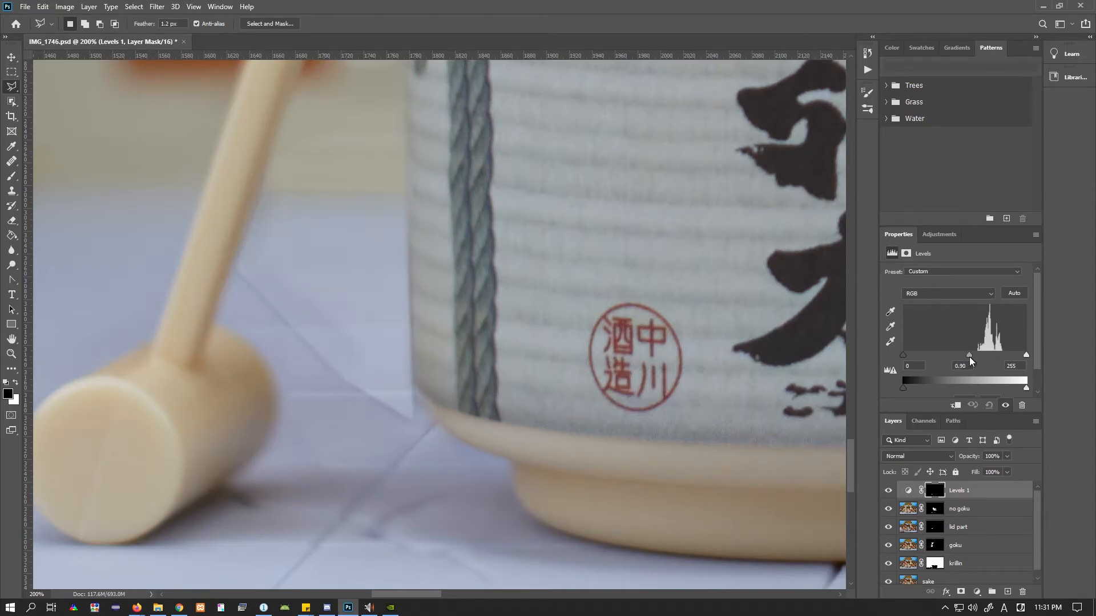
left_click_drag(970, 357, 1030, 357)
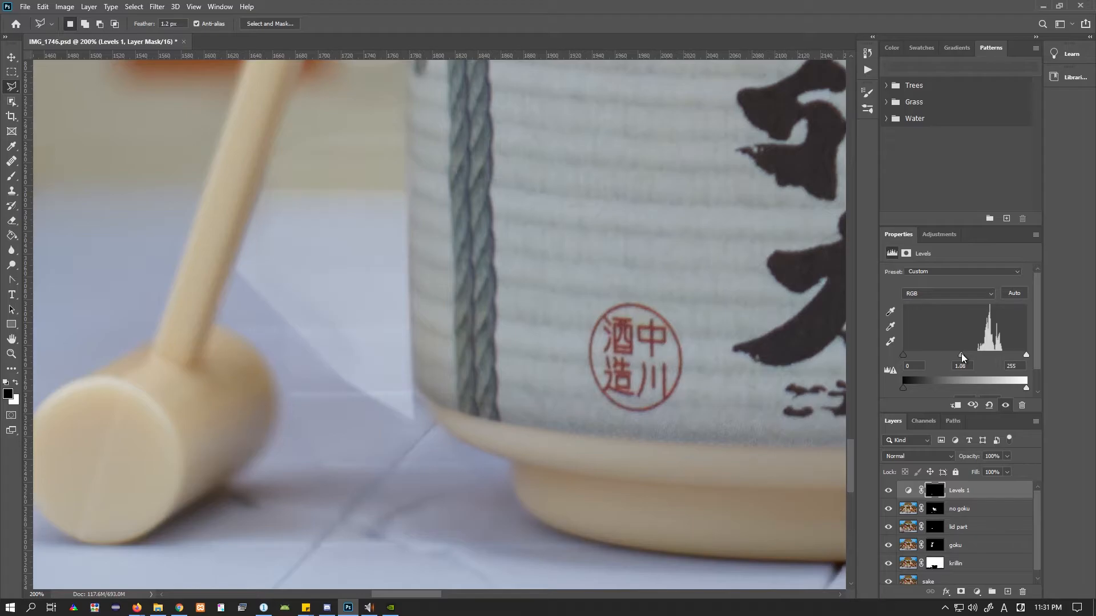
mouse_move(1026, 388)
left_mouse_down()
mouse_move(1005, 389)
mouse_move(1028, 390)
left_mouse_up()
left_click(926, 235)
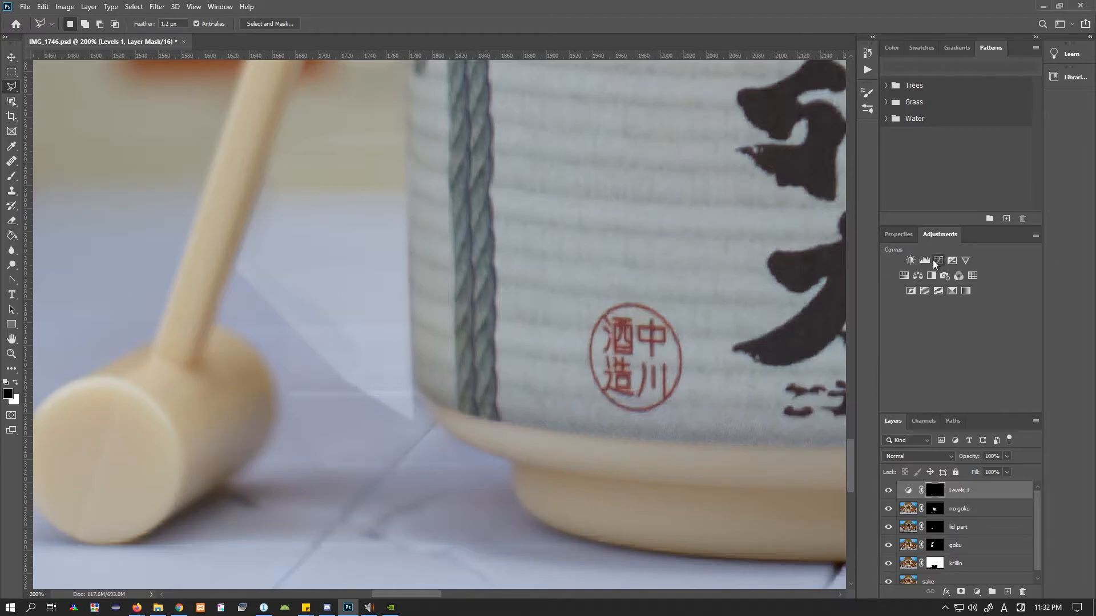
left_click(932, 259)
left_click(955, 367)
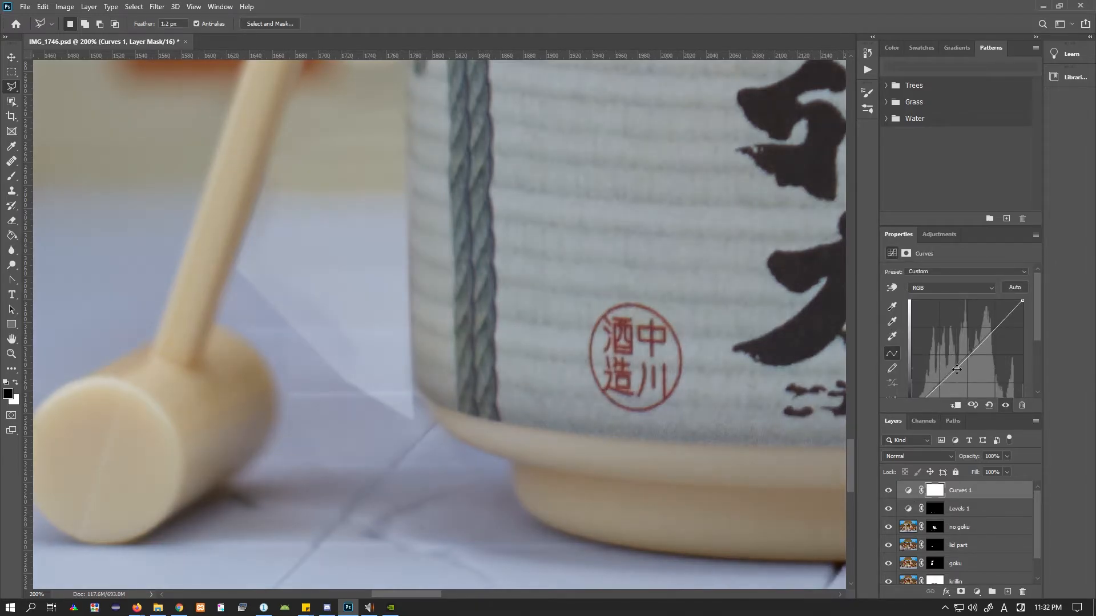
left_click_drag(959, 491, 1022, 591)
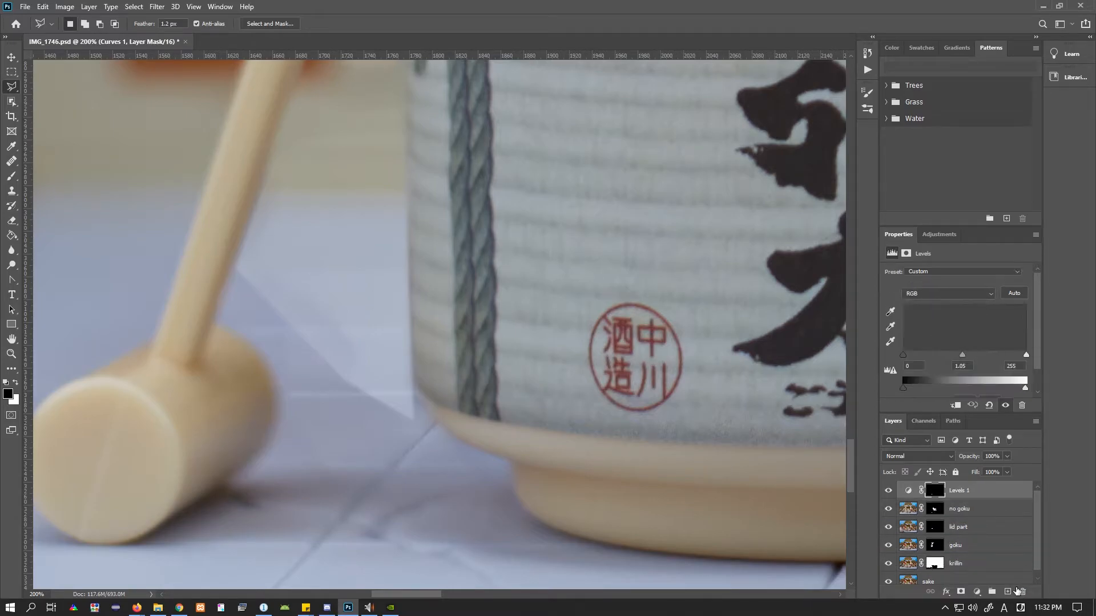
Soften the patch edge between the mallet and the barrel on the no goku mask with brush strokes at 27% opacity and 25% flow
left_click(934, 510)
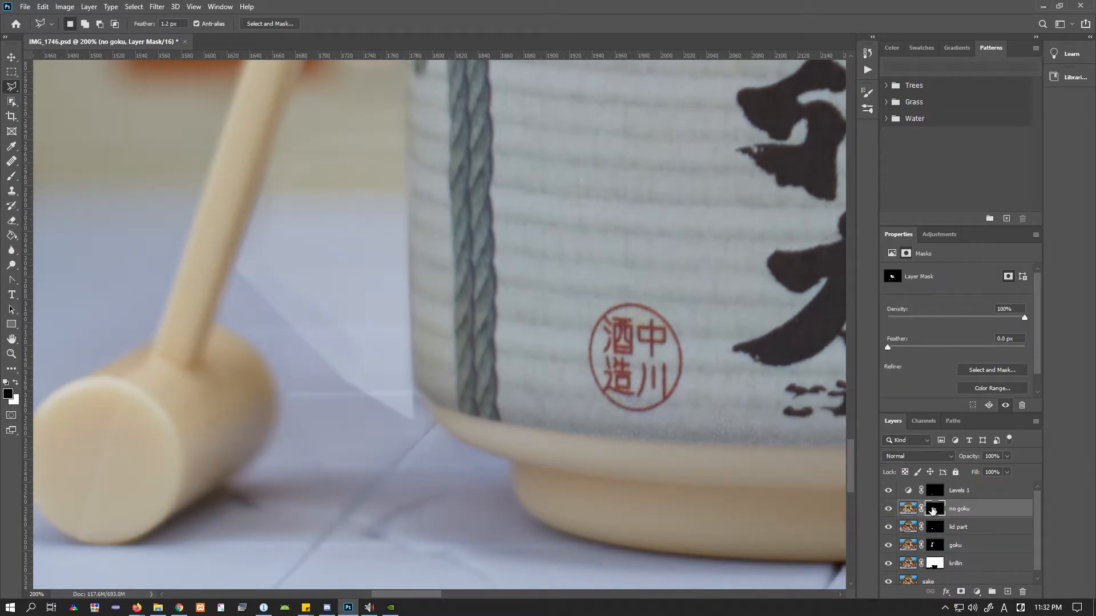
key("b")
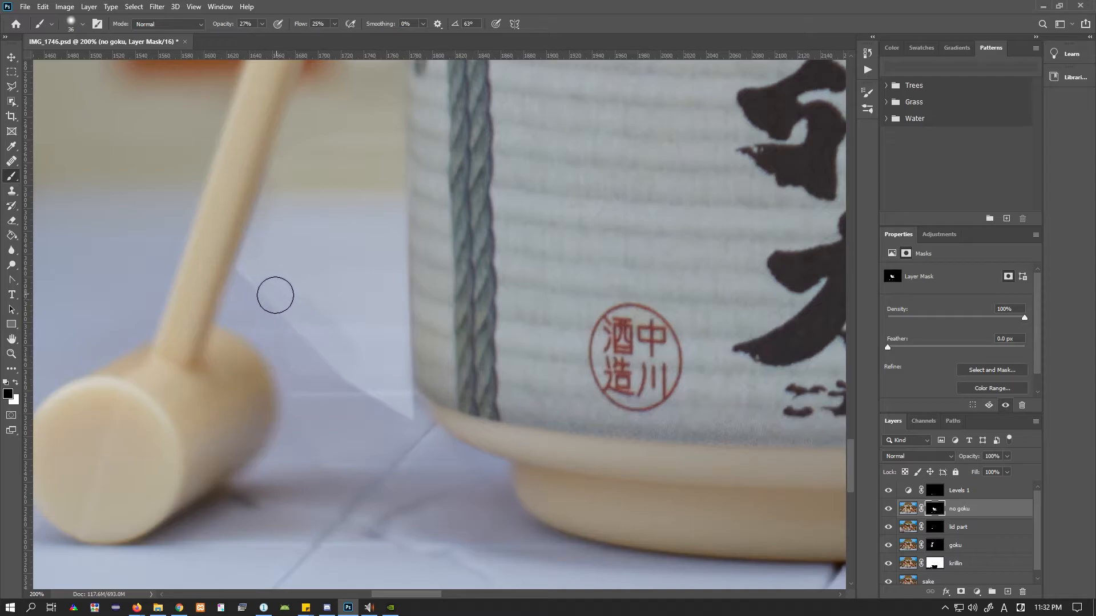
mouse_move(276, 303)
left_mouse_down()
mouse_move(404, 409)
mouse_move(385, 337)
mouse_move(355, 325)
left_mouse_up()
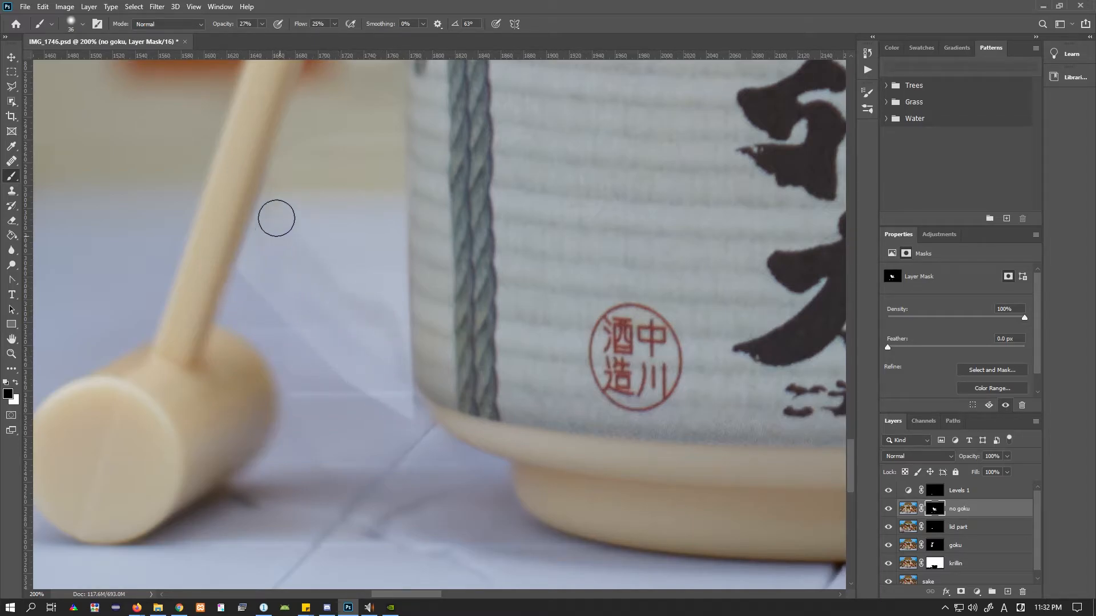
mouse_move(347, 215)
left_mouse_down()
mouse_move(377, 230)
mouse_move(384, 217)
left_mouse_up()
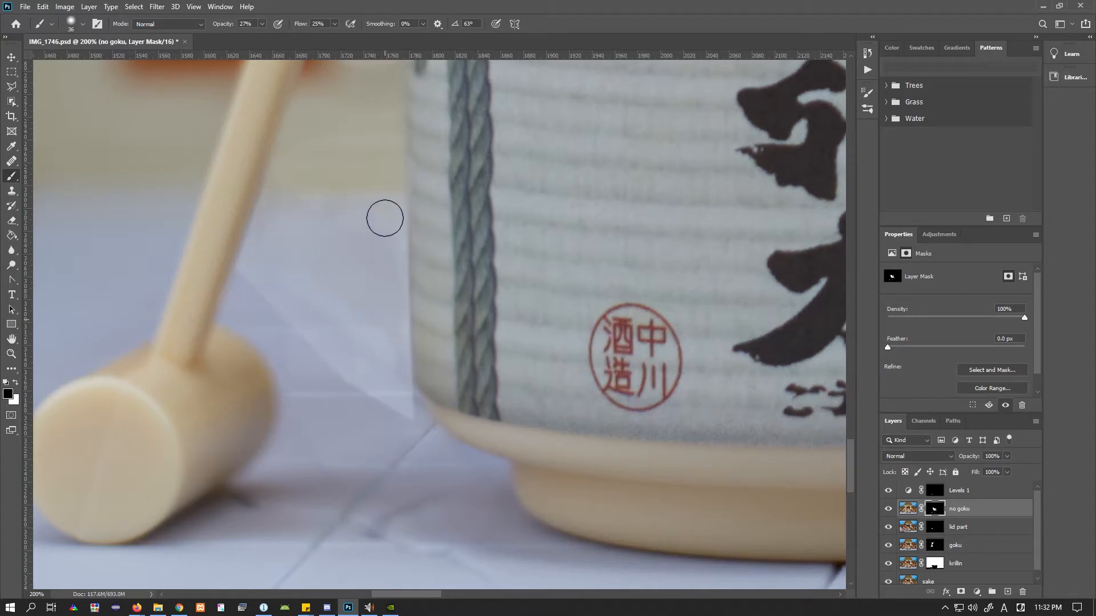
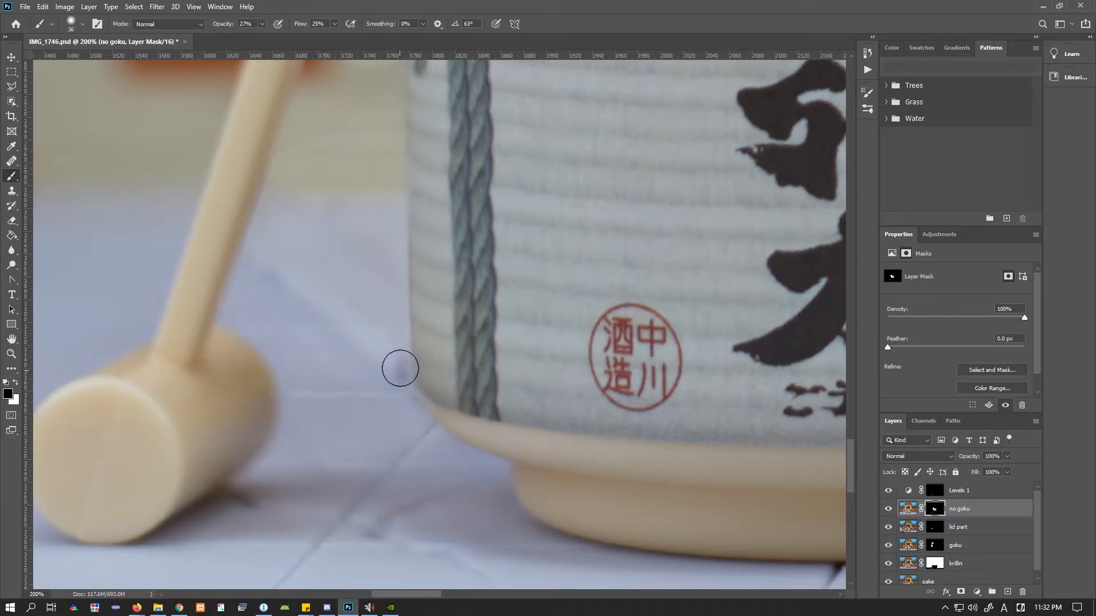
key("x")
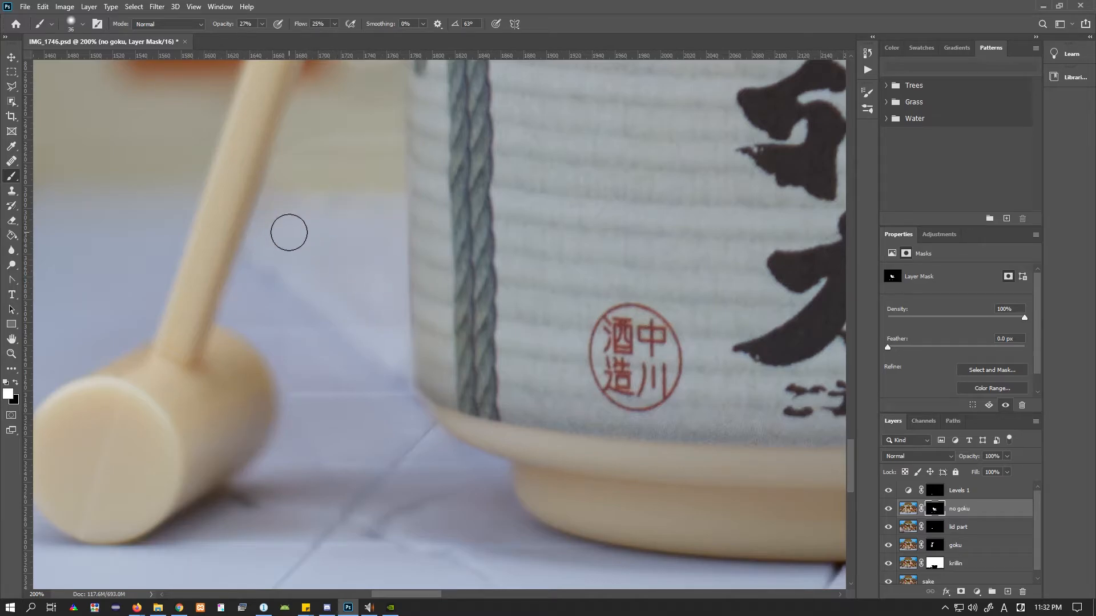
left_click_drag(254, 254, 374, 272)
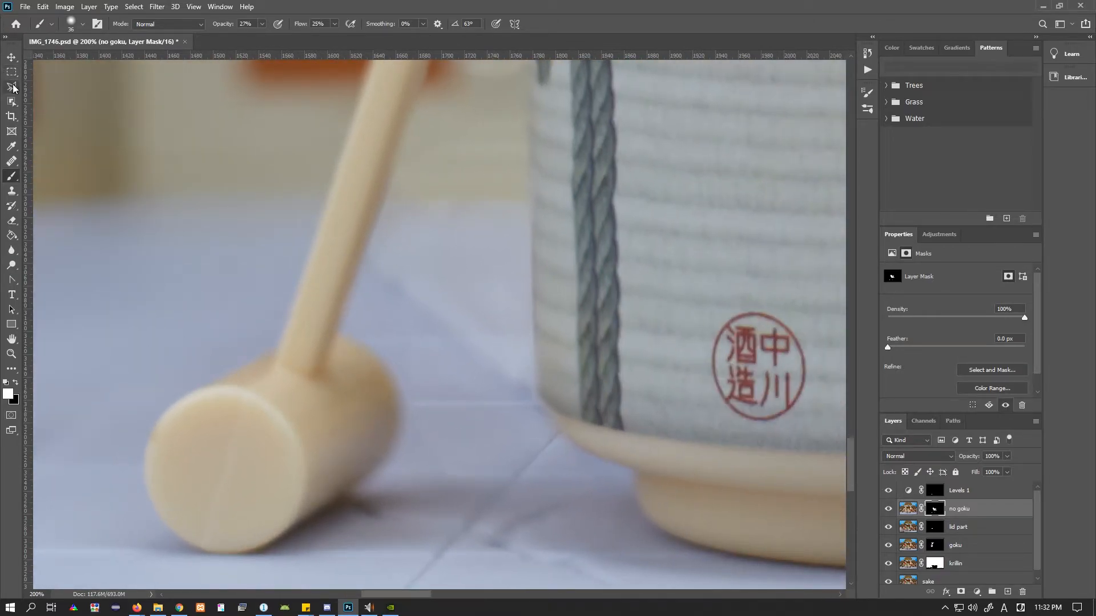
Outline the table area between the mallet's handle and head and the barrel's edge with a closed polygonal selection
left_click(11, 87)
left_click(387, 199)
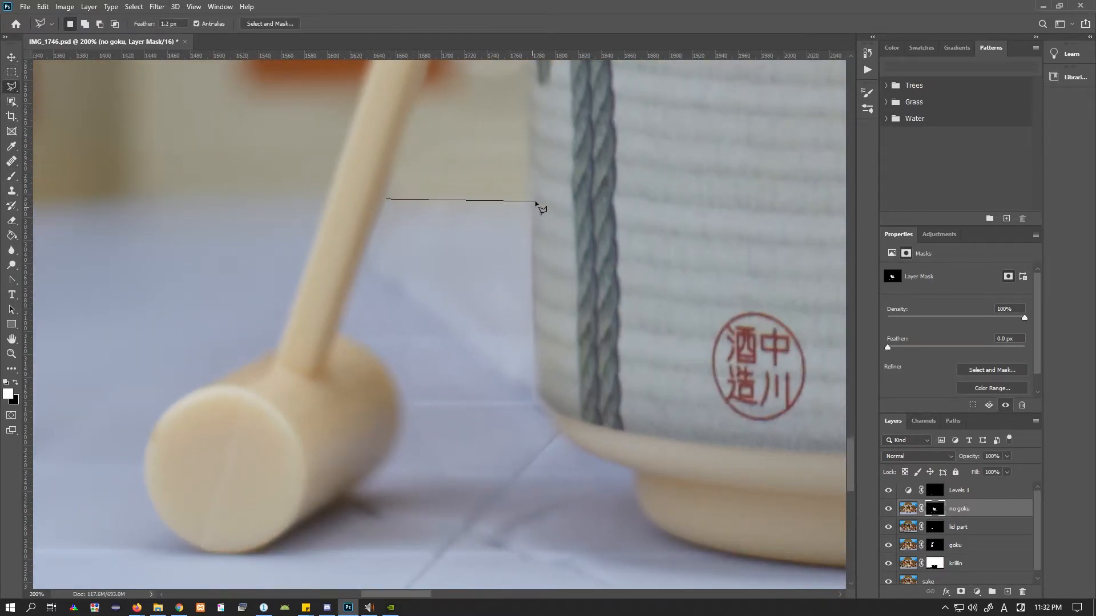
left_click(531, 199)
left_click(540, 403)
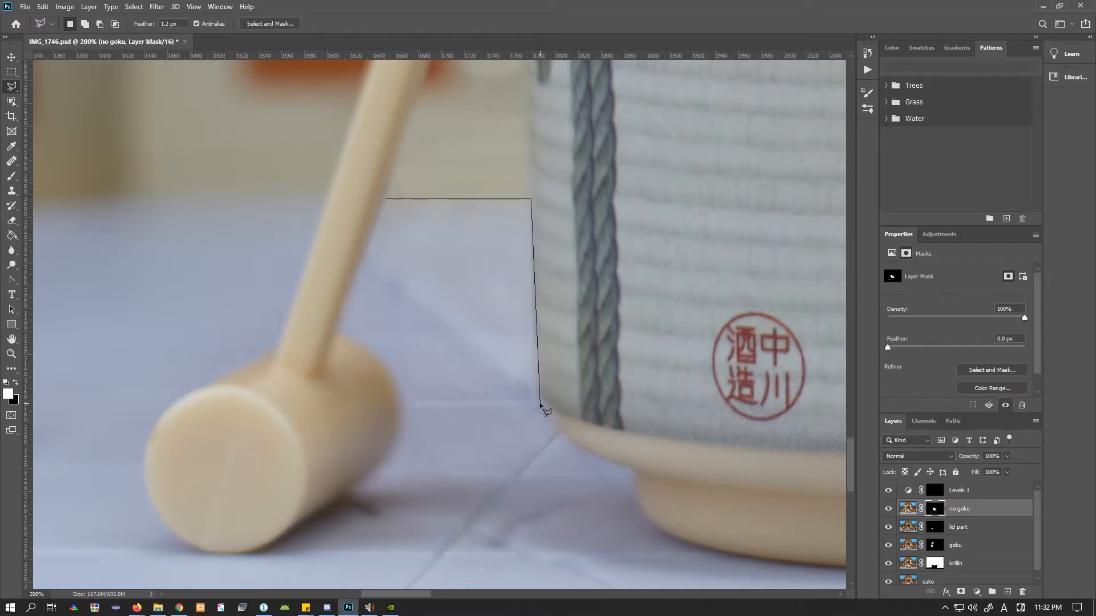
left_click(417, 403)
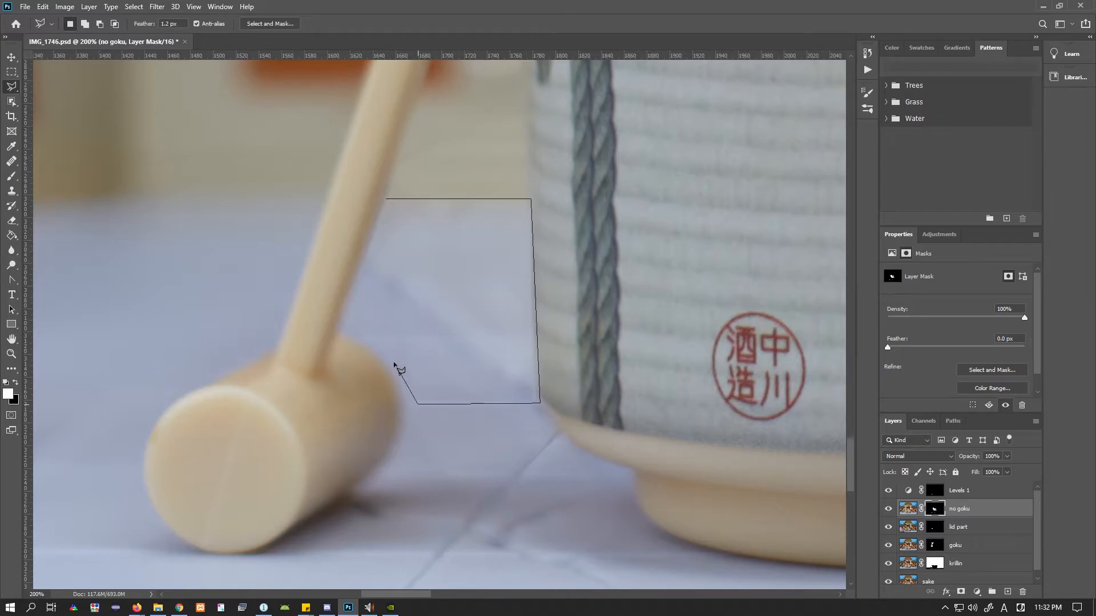
left_click(376, 331)
left_click(347, 318)
left_click(386, 199)
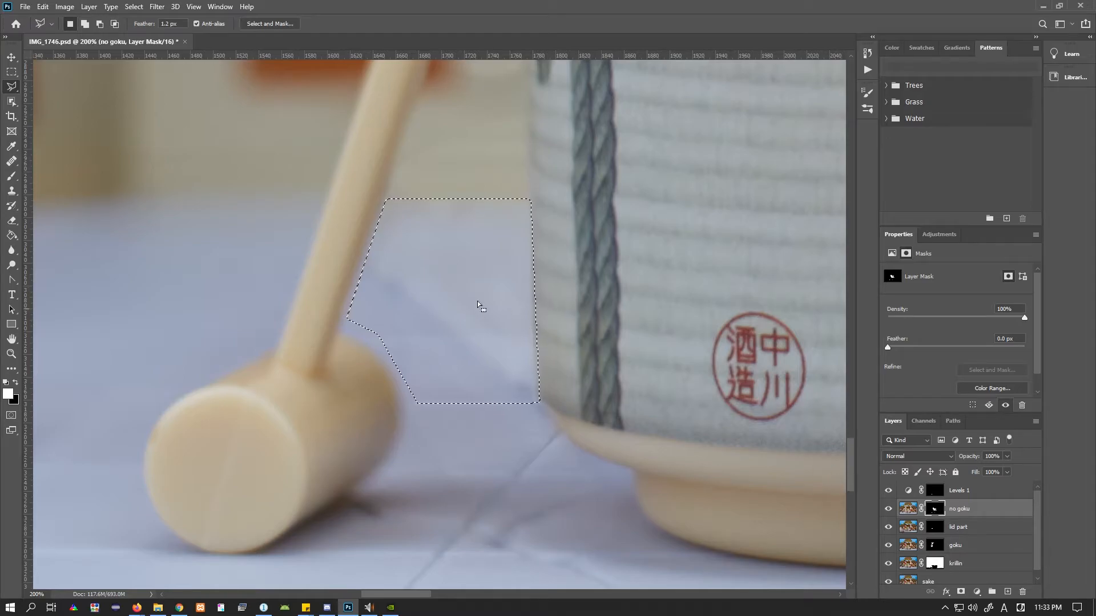
Try filling the selected table area on the no goku mask, and undo the fill
right_click(425, 271)
left_click(483, 407)
left_click(615, 166)
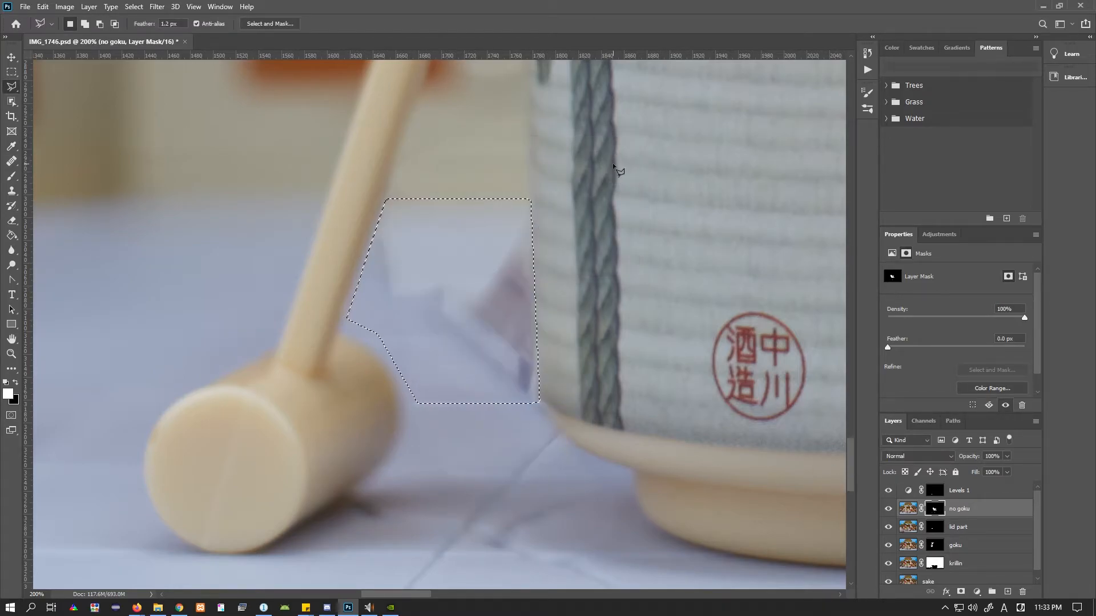
key("ctrl+z")
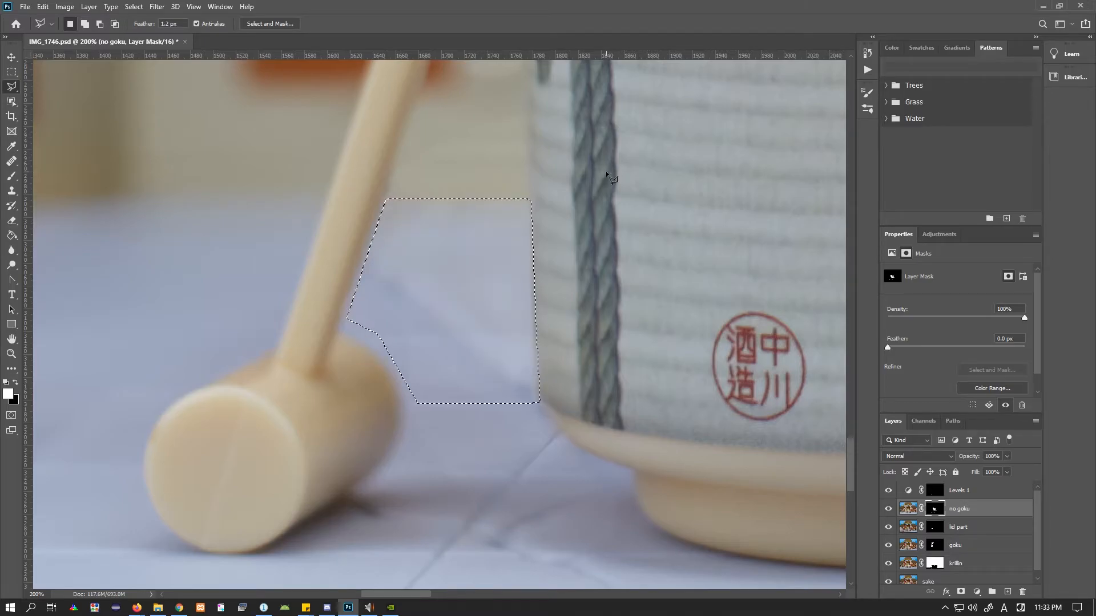
mouse_move(520, 176)
left_mouse_down()
mouse_move(637, 222)
mouse_move(734, 181)
mouse_move(605, 163)
left_mouse_up()
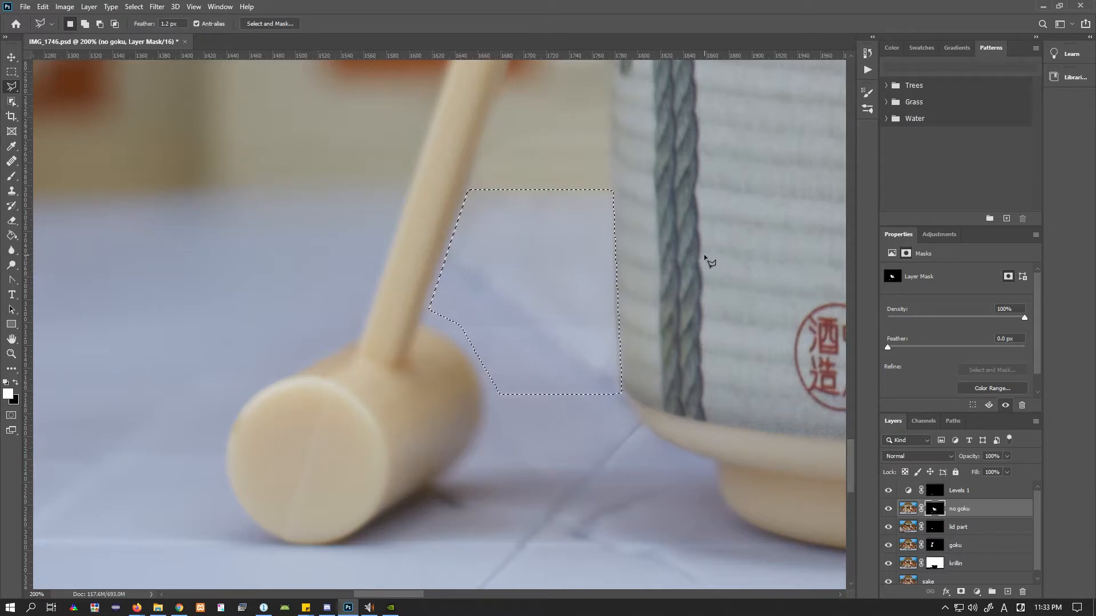
left_click_drag(624, 178, 658, 220)
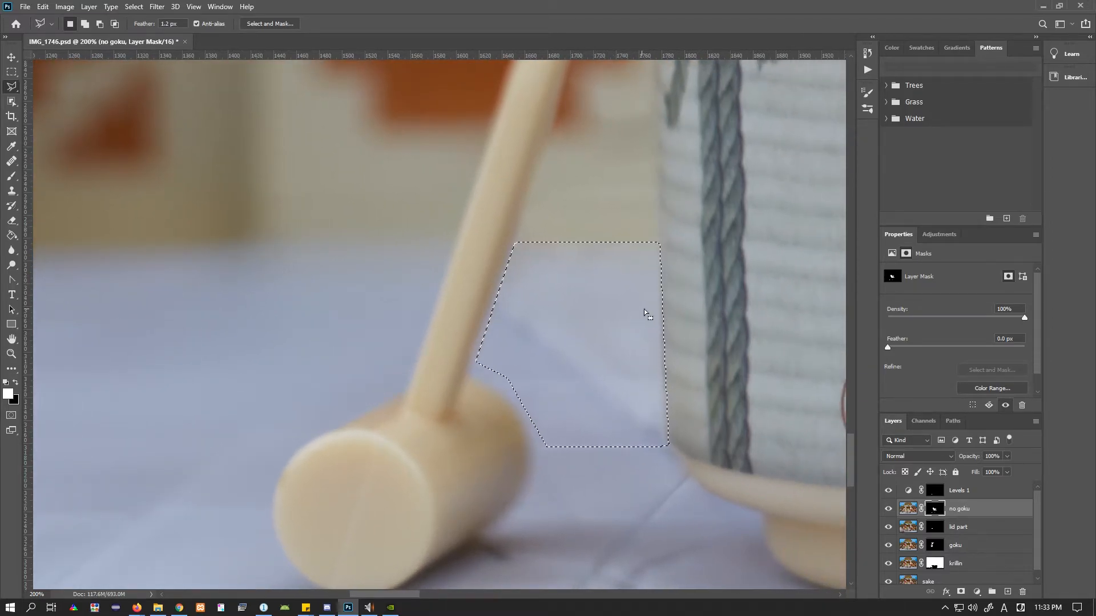
mouse_move(526, 224)
left_mouse_down()
mouse_move(662, 196)
mouse_move(417, 240)
mouse_move(517, 215)
mouse_move(474, 260)
mouse_move(482, 248)
mouse_move(442, 206)
left_mouse_up()
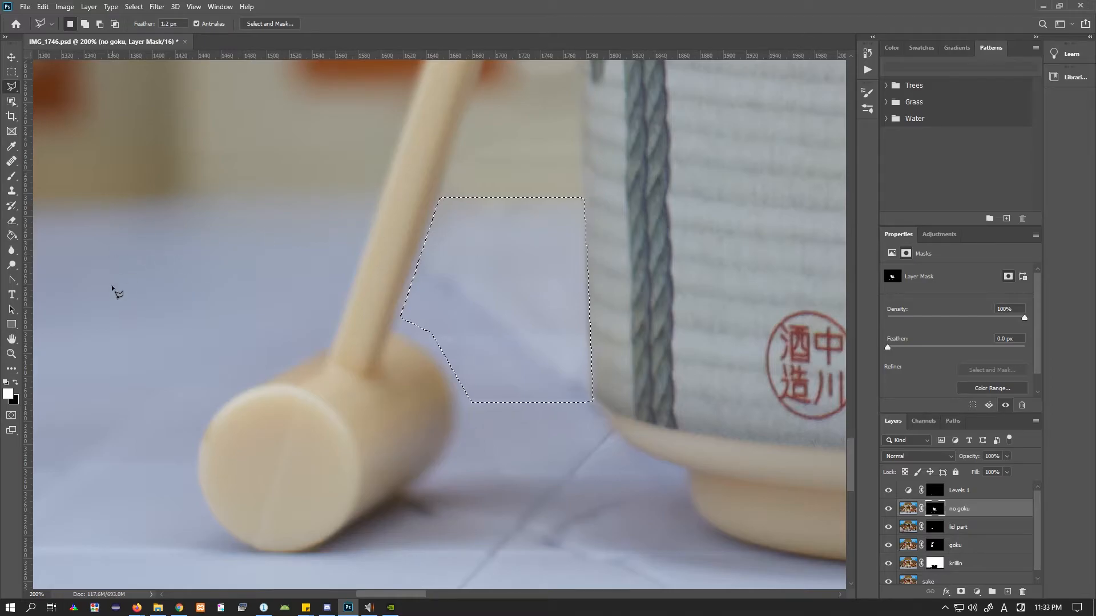
left_click(12, 163)
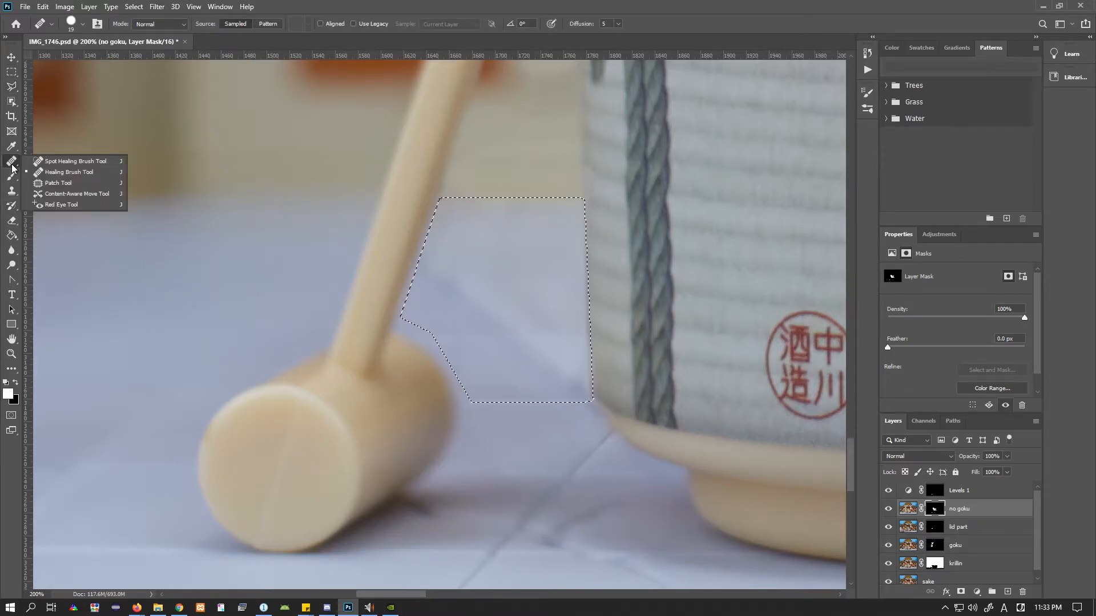
left_click(12, 165)
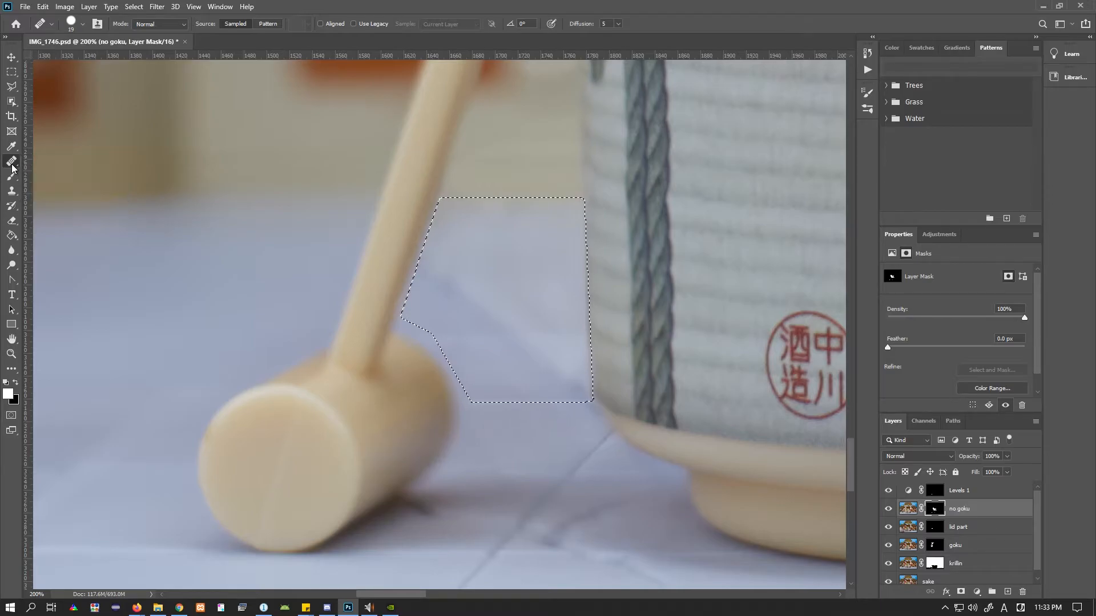
left_click(12, 165)
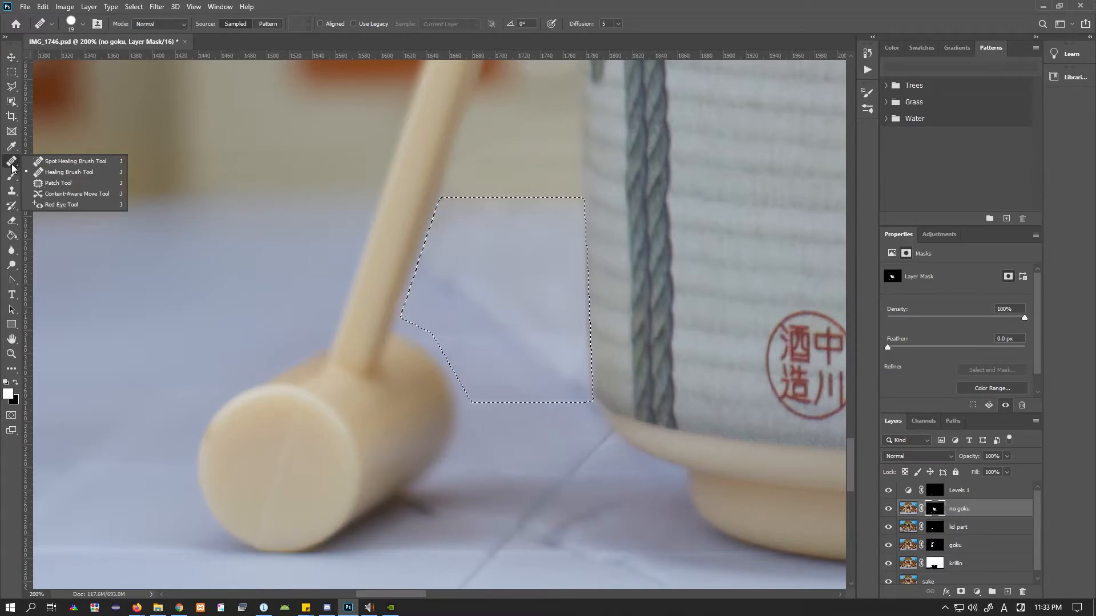
left_click(58, 182)
left_click(227, 269)
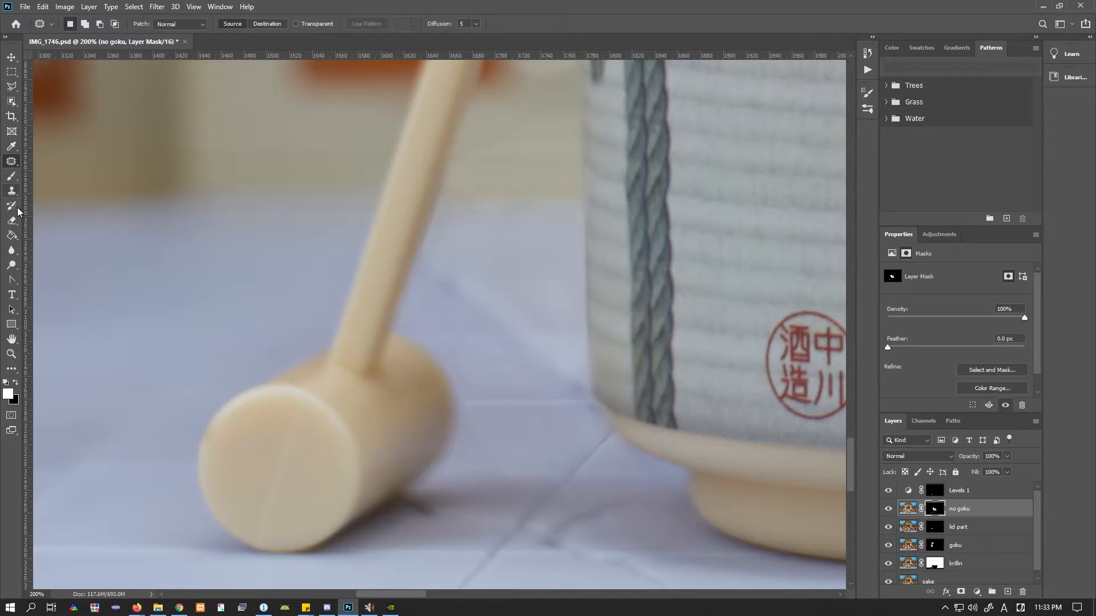
key("ctrl+z")
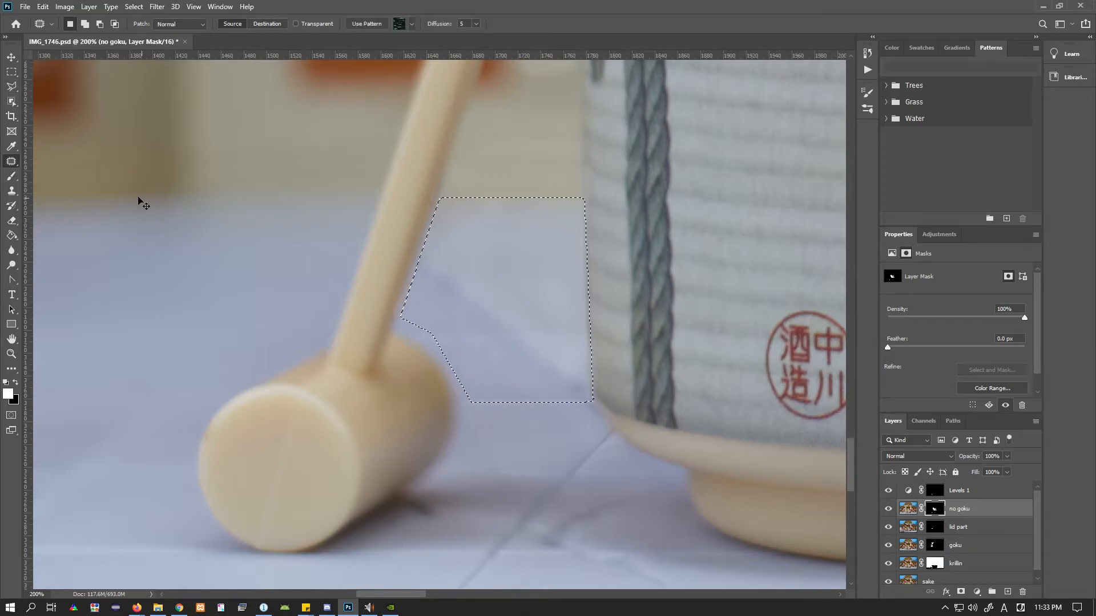
Size the Clone Stamp brush to 84 px, add an empty layer above no goku, and hide the Levels 1 adjustment
left_click(11, 192)
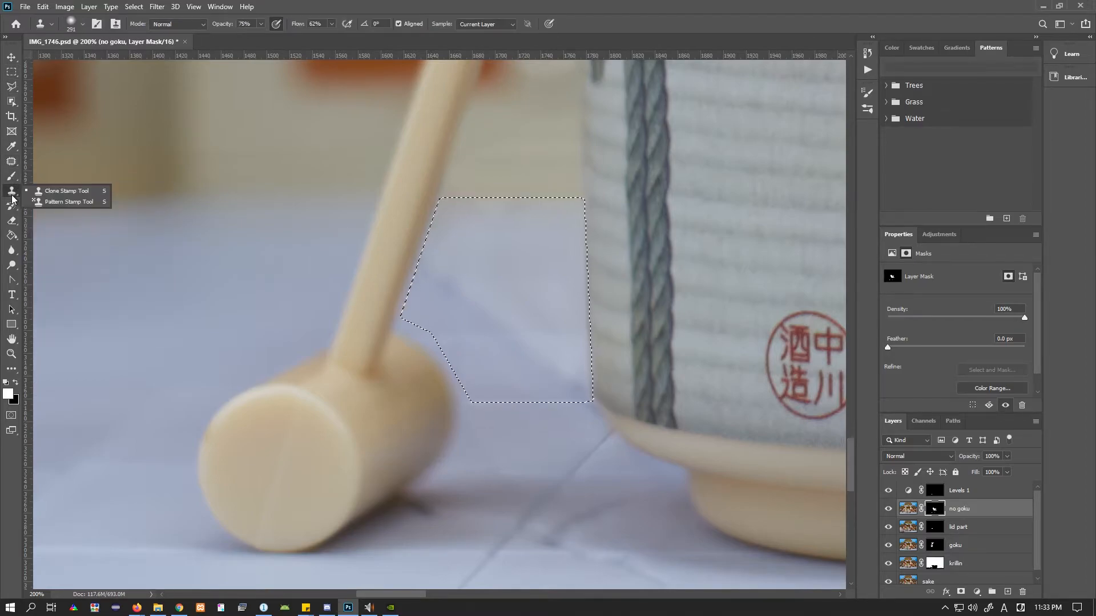
left_click(10, 164)
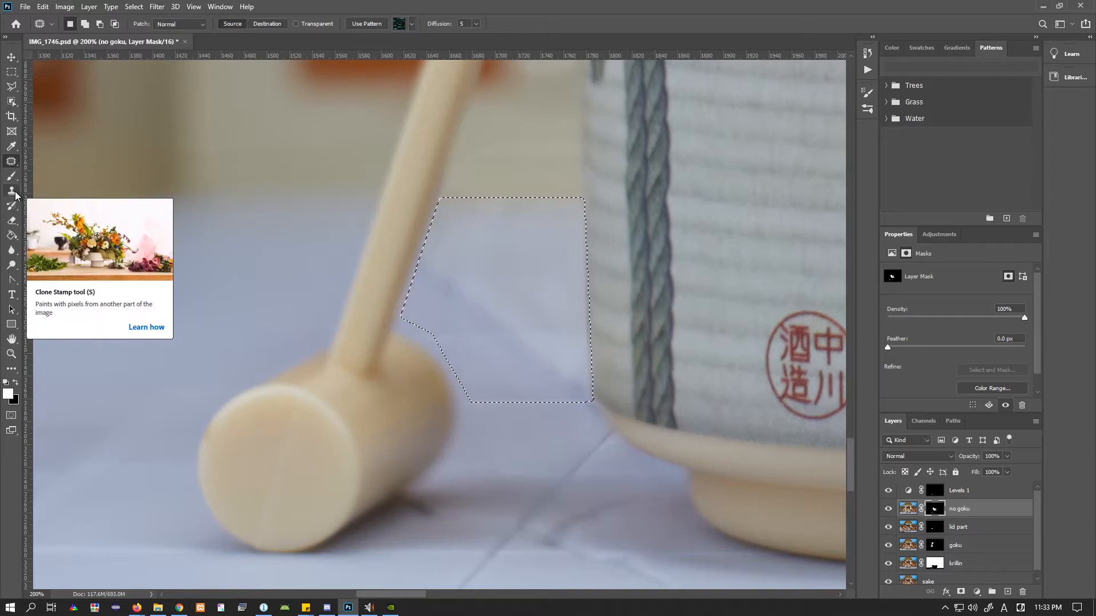
left_click(15, 192)
right_click(196, 278)
left_click(285, 307)
left_click(312, 16)
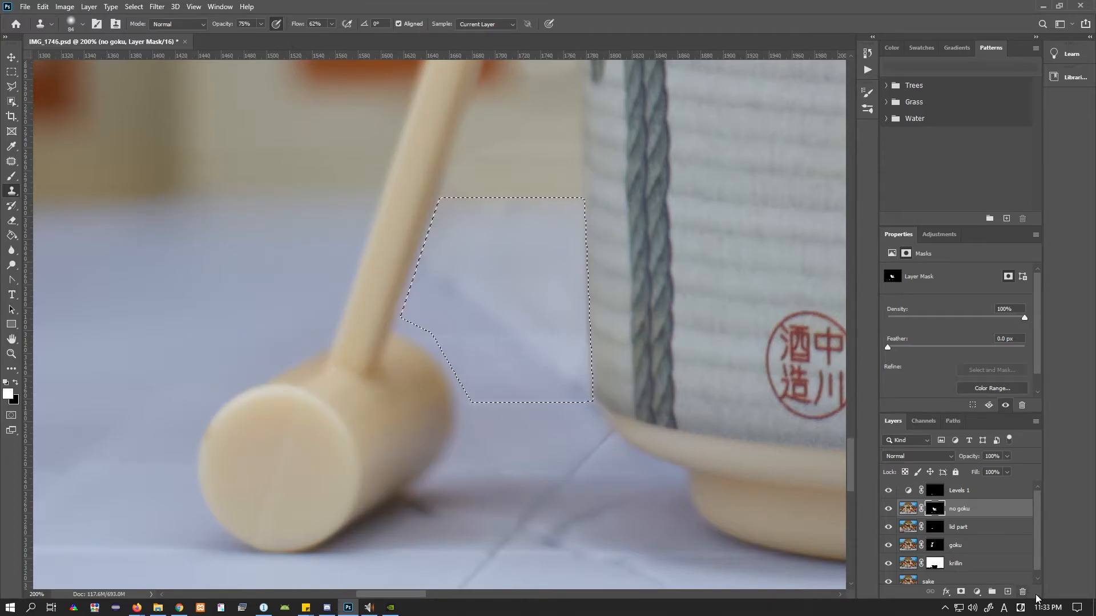
left_click(1008, 592)
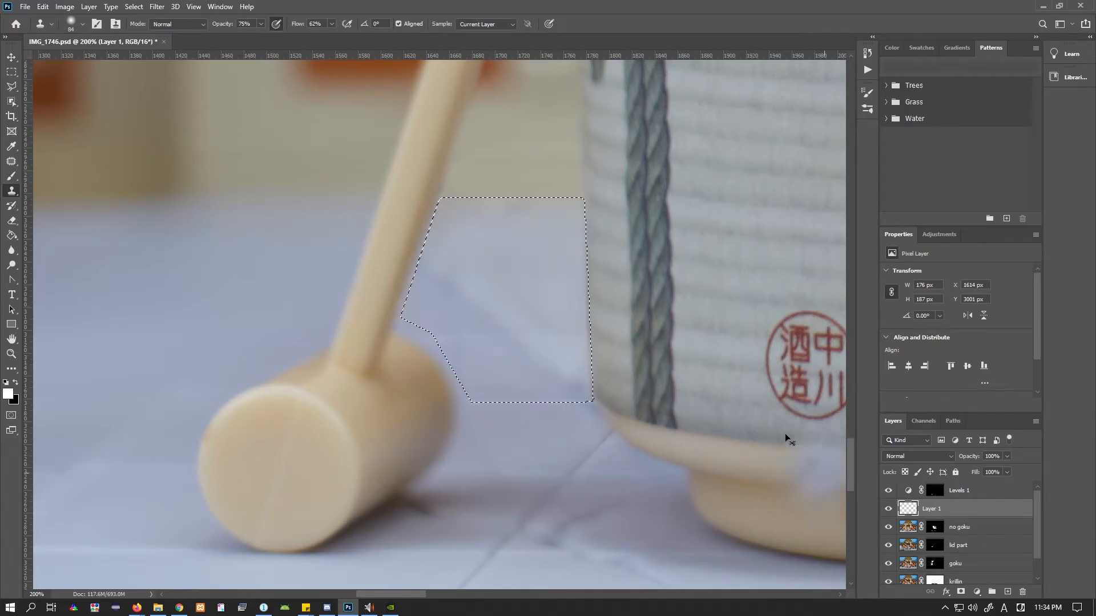
left_click(888, 491)
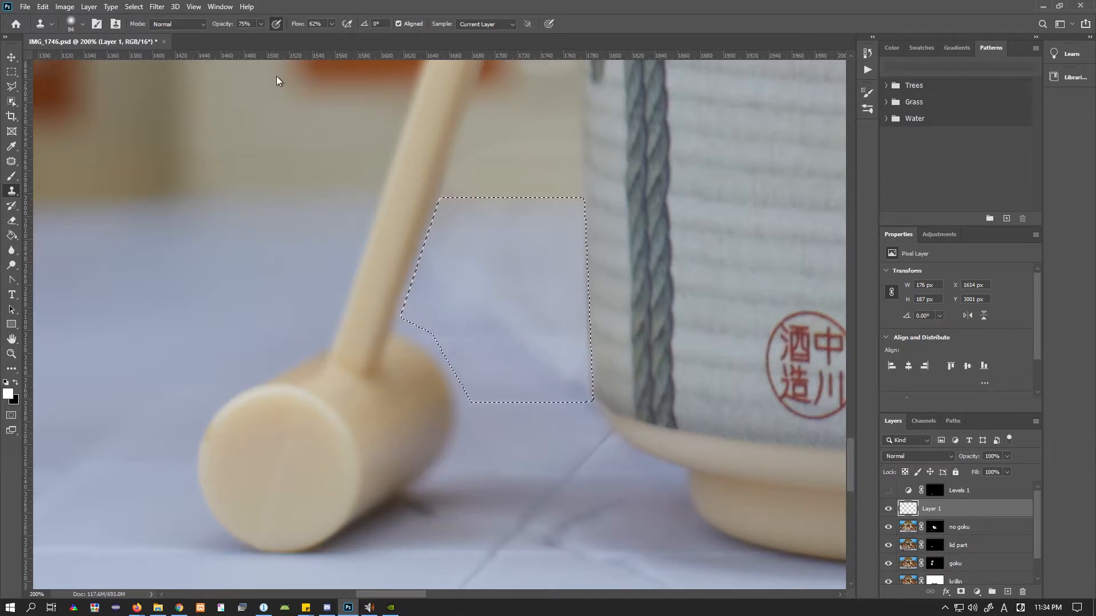
Set the Clone Stamp to 100% flow and 100% opacity with a 149 px brush
left_click(332, 24)
left_click_drag(341, 37, 372, 39)
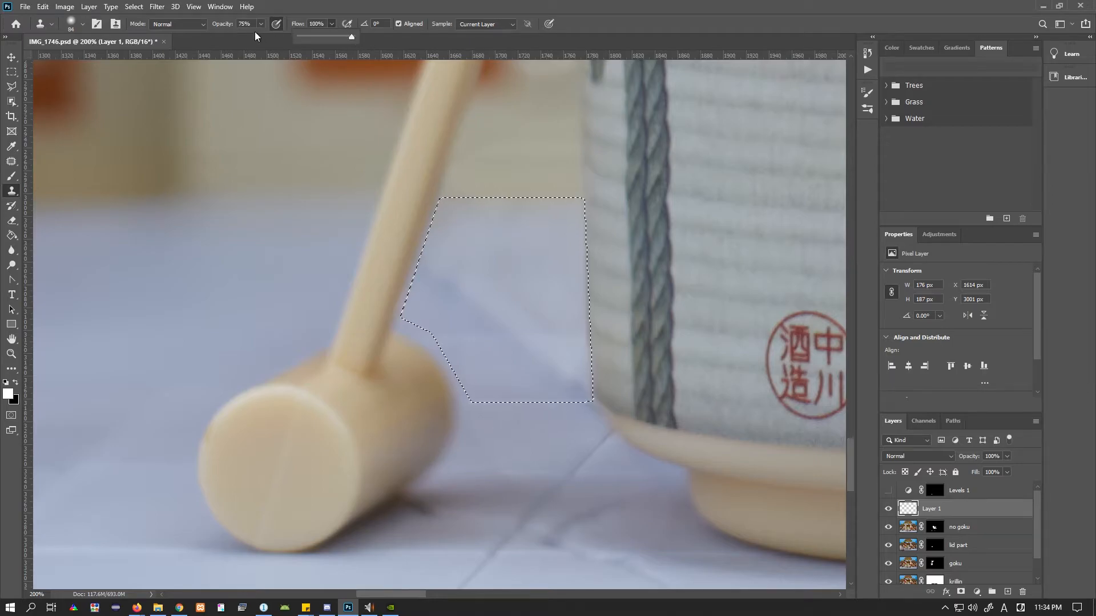
left_click(261, 24)
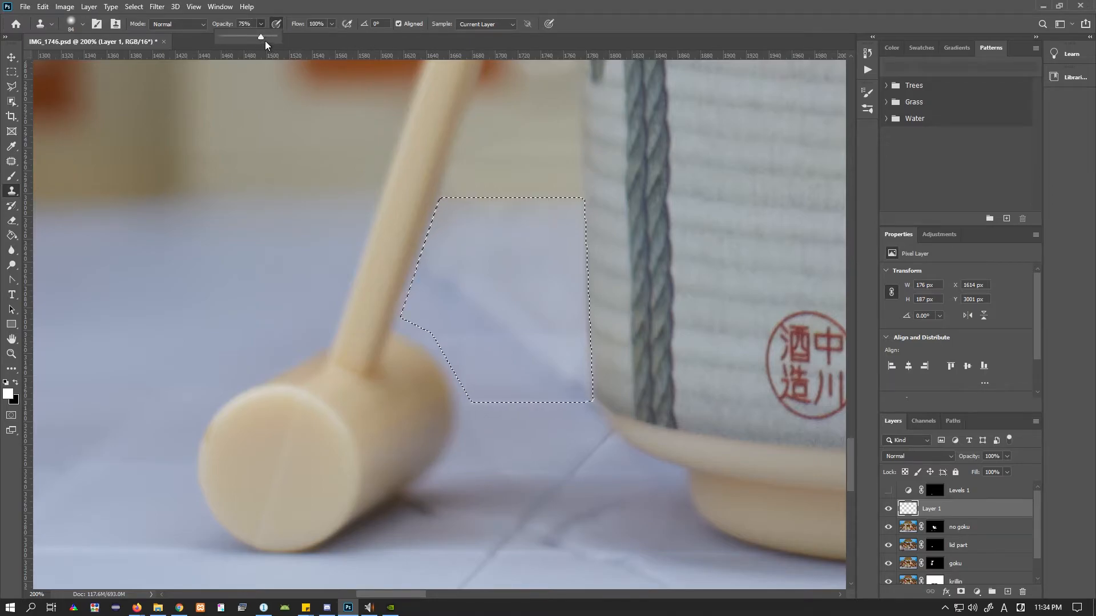
left_click_drag(268, 36, 278, 37)
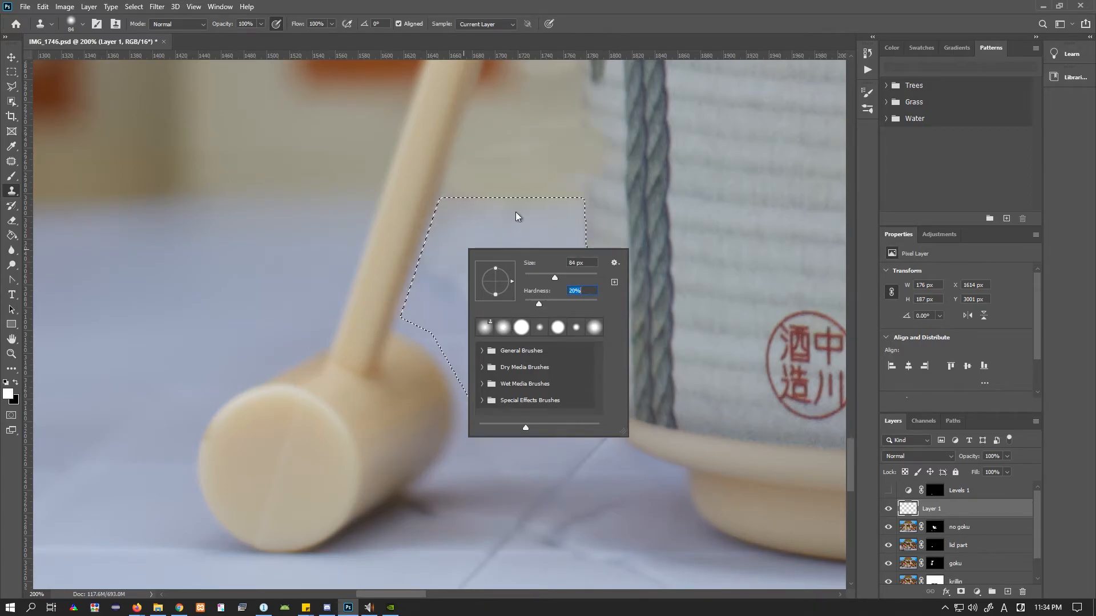
left_click(568, 277)
key("Return")
Sample clean table from the no goku layer and clone it onto Layer 1 inside the selection between mallet and barrel
left_click(913, 527)
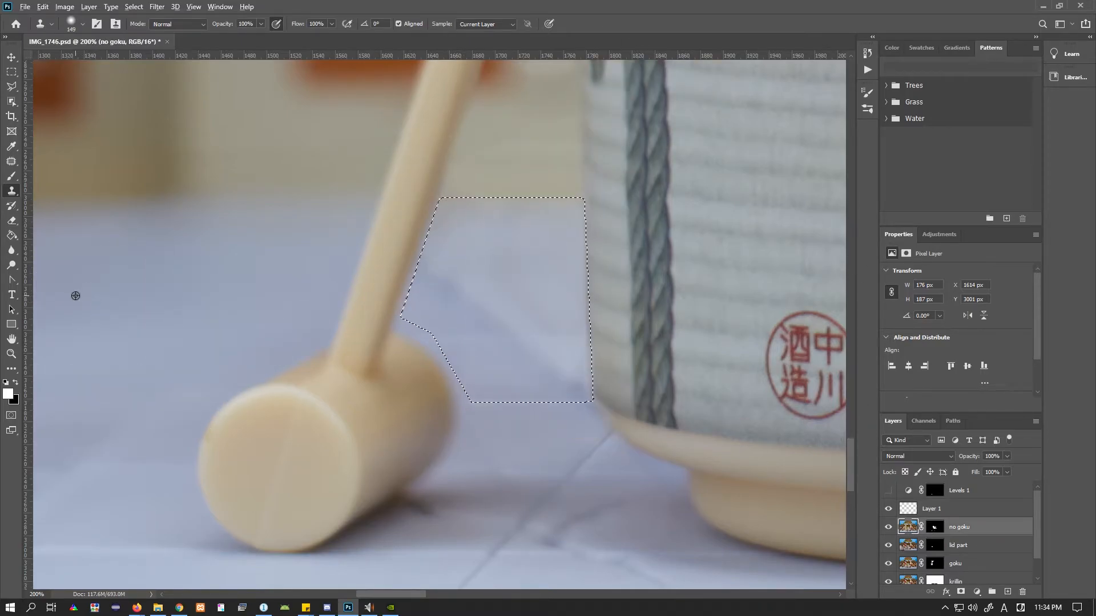
left_click(914, 509)
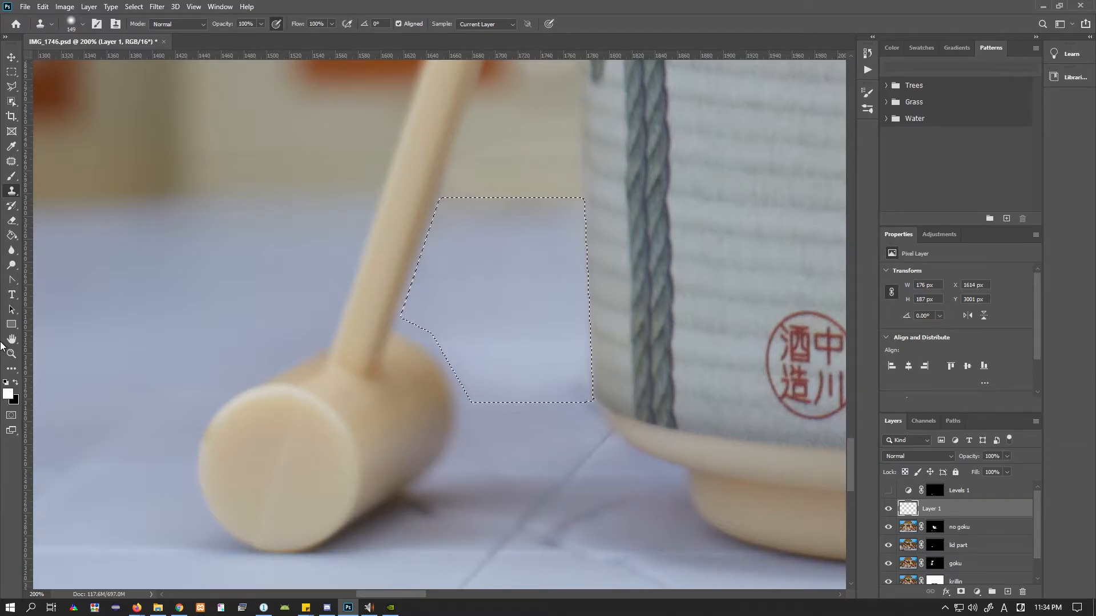
left_click(11, 354)
left_click(426, 443, "alt")
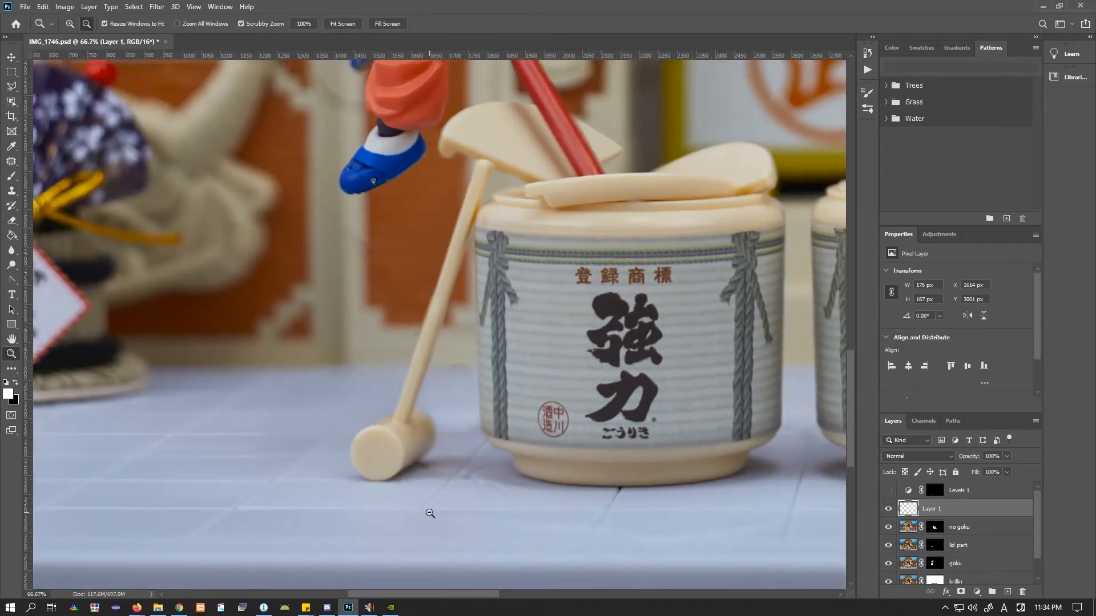
left_click(430, 514, "alt")
left_click(430, 513, "alt")
left_click(431, 512, "alt")
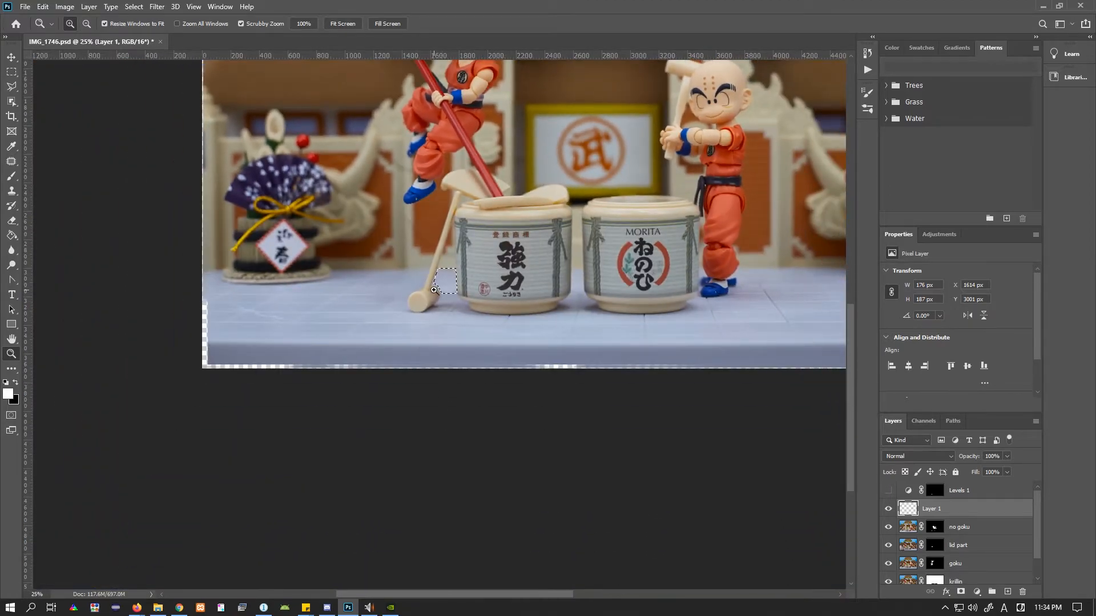
Resample table texture from the no goku layer and clone it again over the selected table patch on Layer 1
left_click(433, 290)
left_click_drag(707, 304, 656, 317)
left_click(393, 274)
left_click(392, 274)
left_click(407, 299)
key("s")
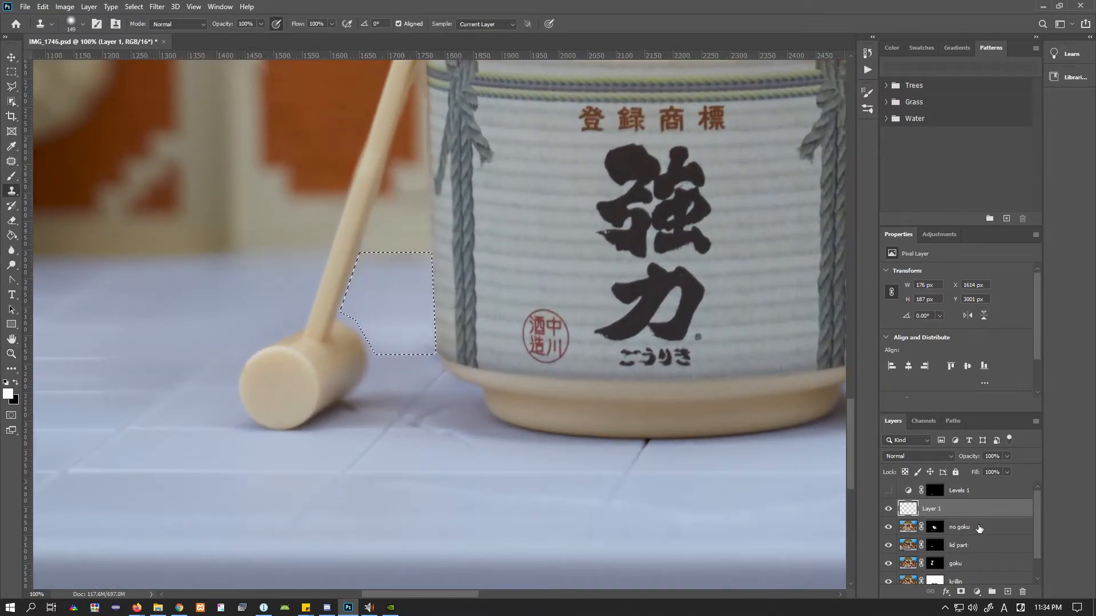
key("alt+bracketleft")
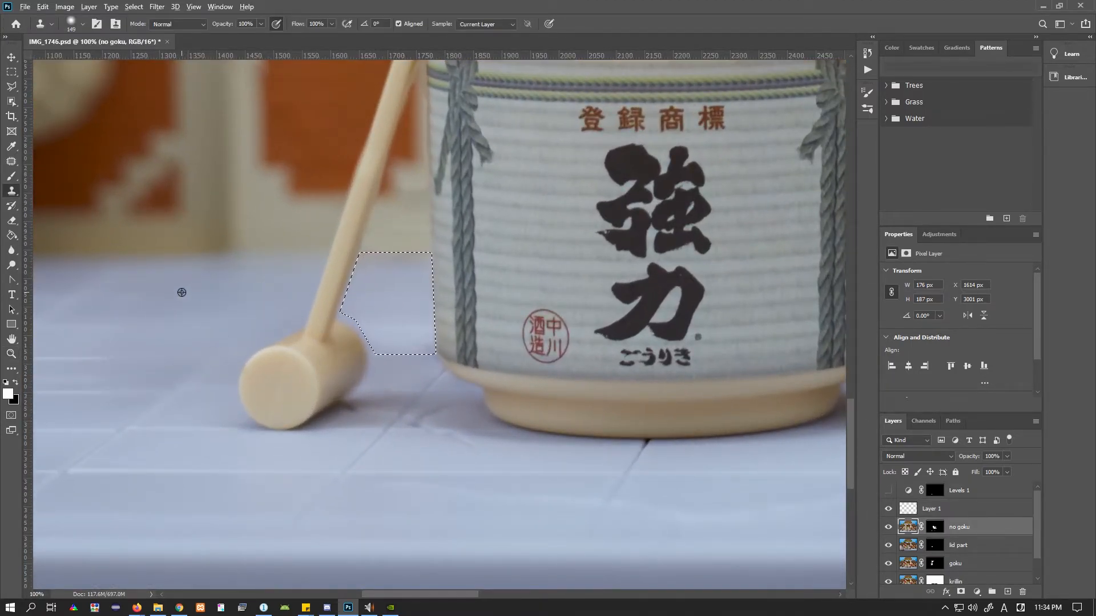
left_click(911, 510)
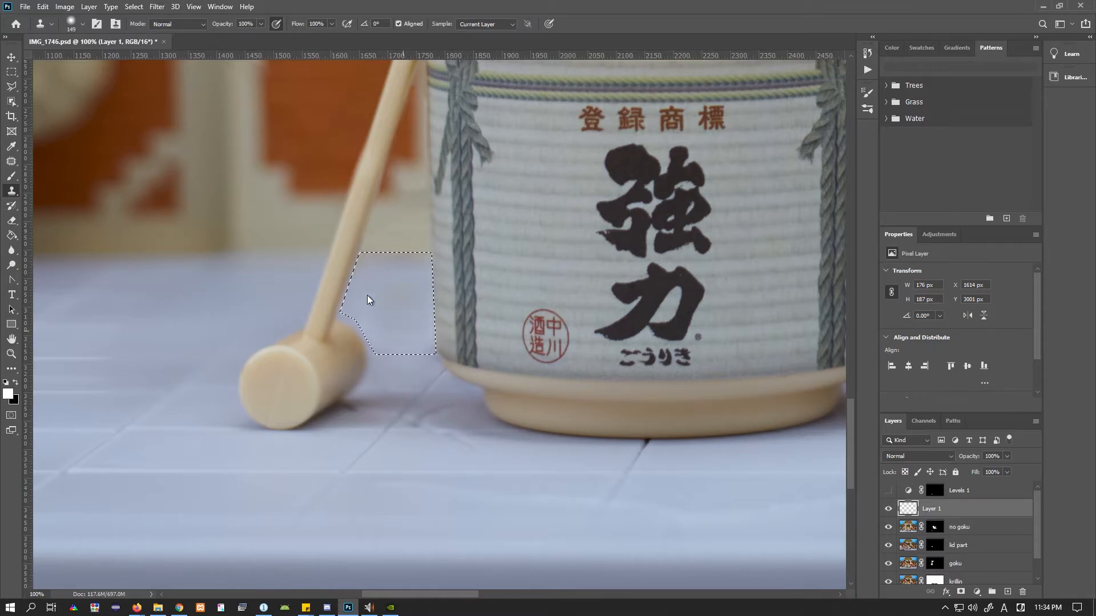
left_click(366, 292)
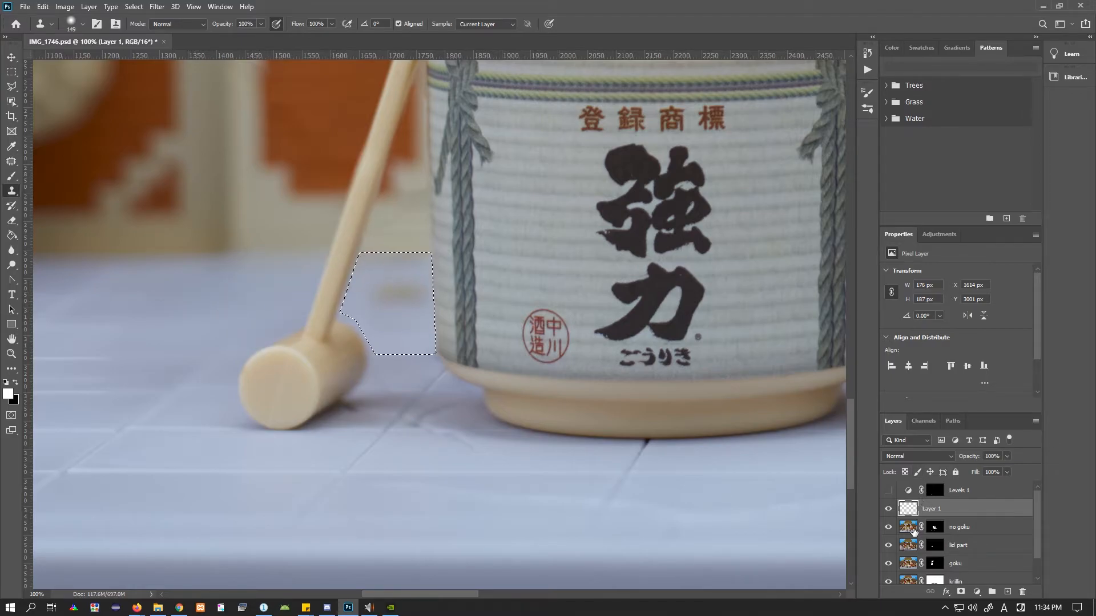
left_click(912, 528)
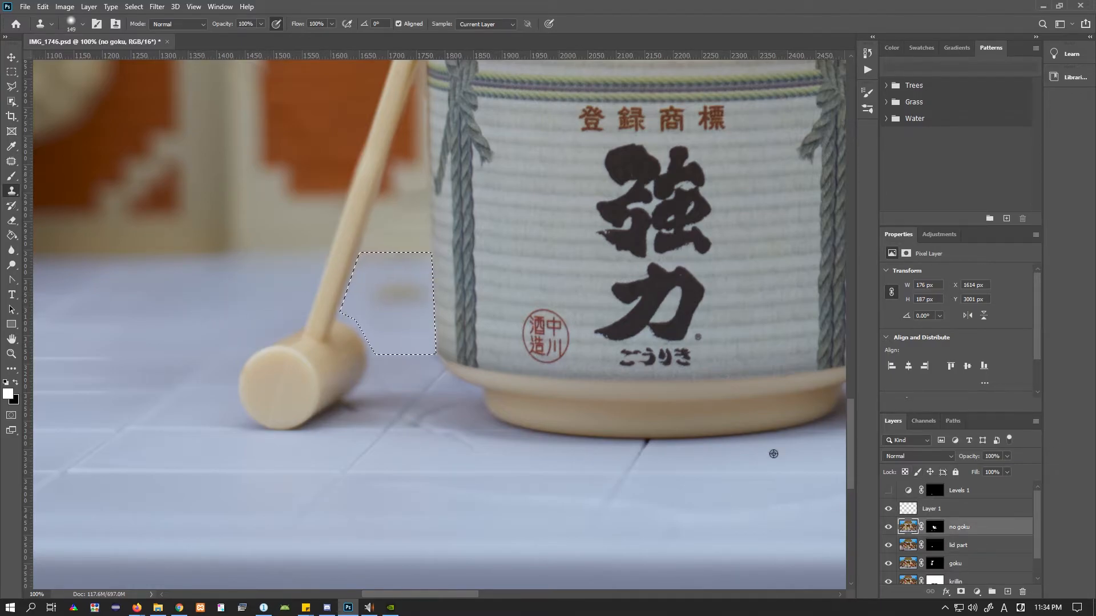
left_click(913, 508)
left_click_drag(368, 293, 372, 265)
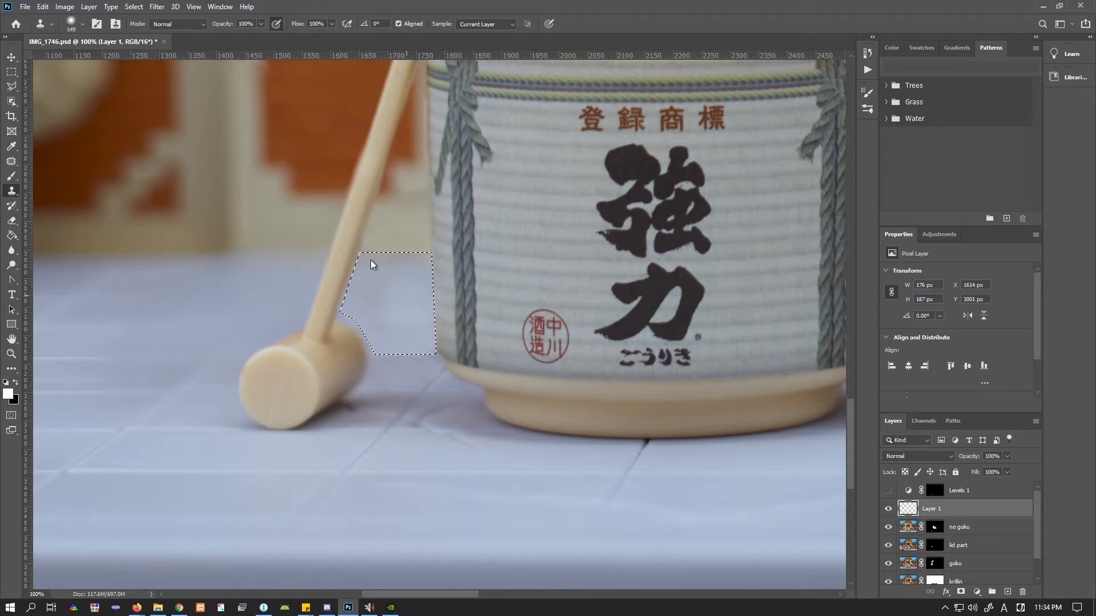
Deselect, add a layer mask to Layer 1, and soften the cloned patch's lower seam in black with a 36 px brush at 27% opacity
key("ctrl+d")
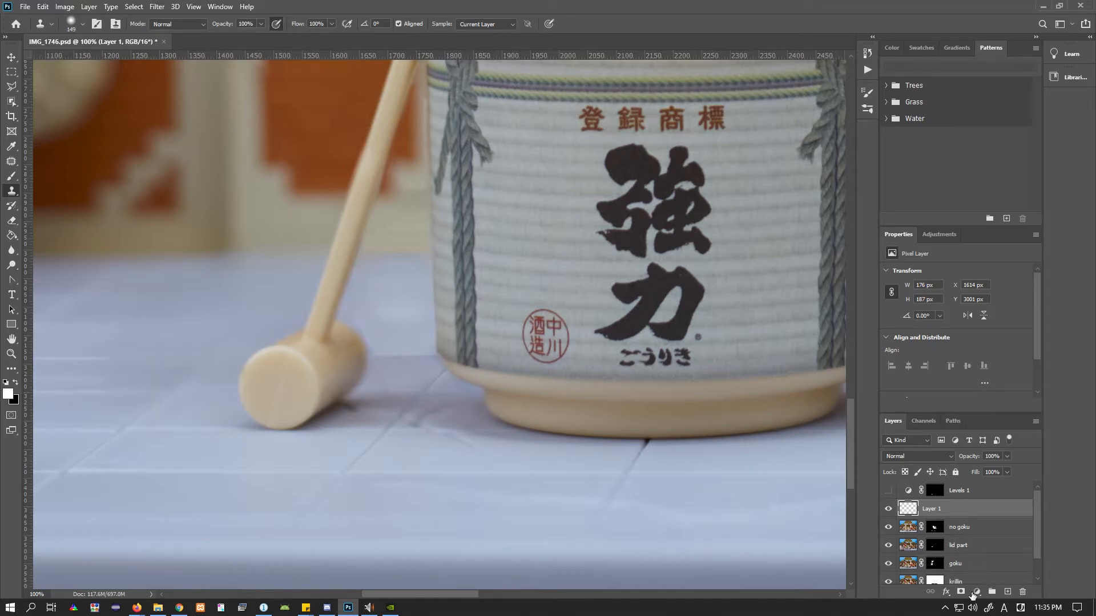
left_click(963, 594)
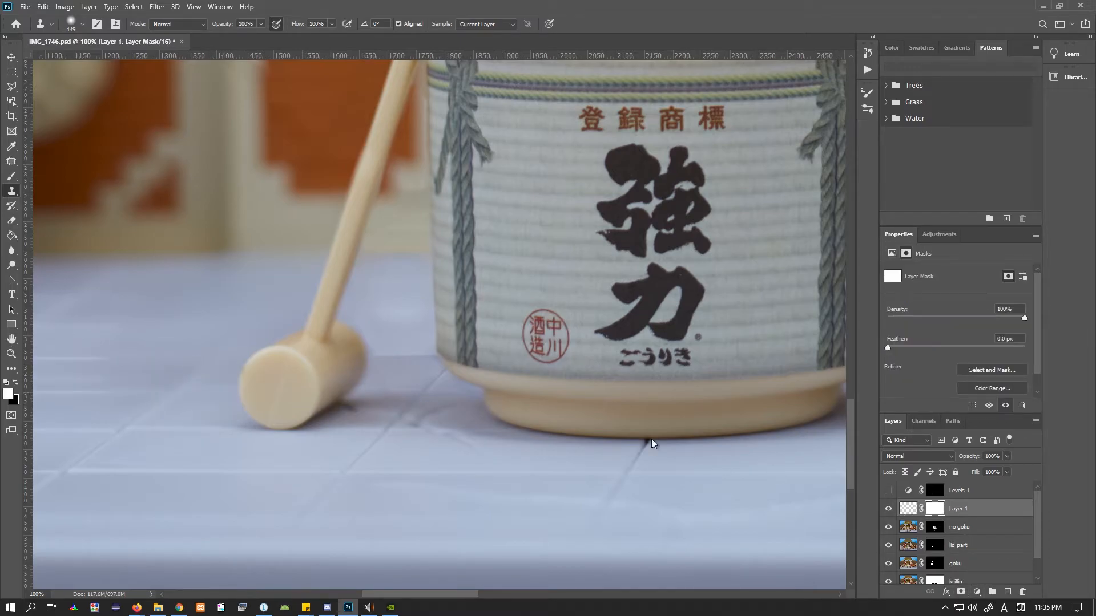
left_click(11, 353)
left_click(381, 386)
left_click(374, 362)
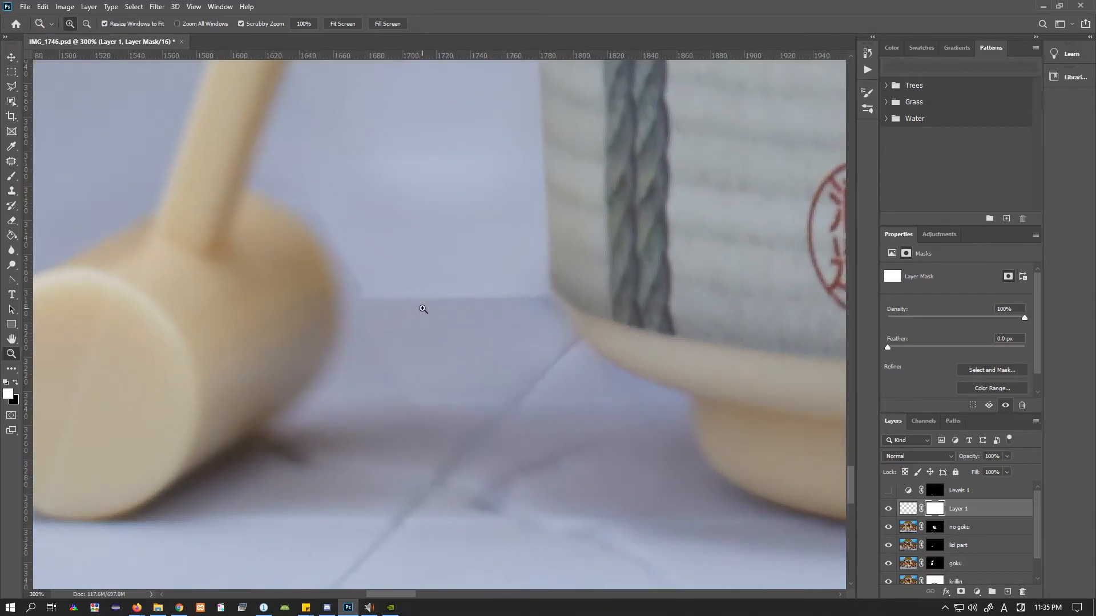
key("b")
key("x")
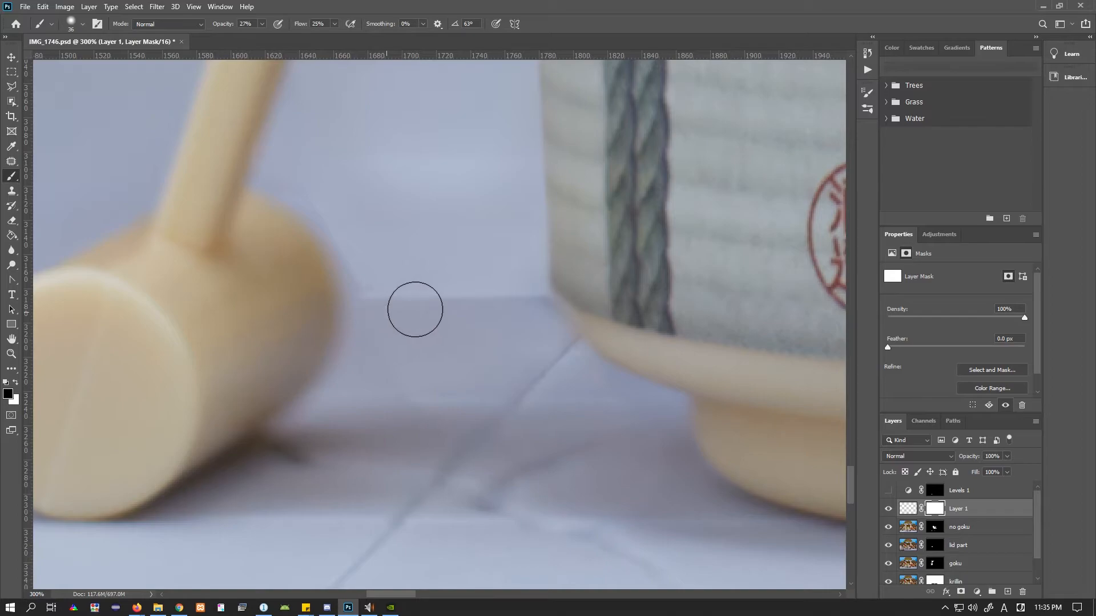
right_click(440, 323)
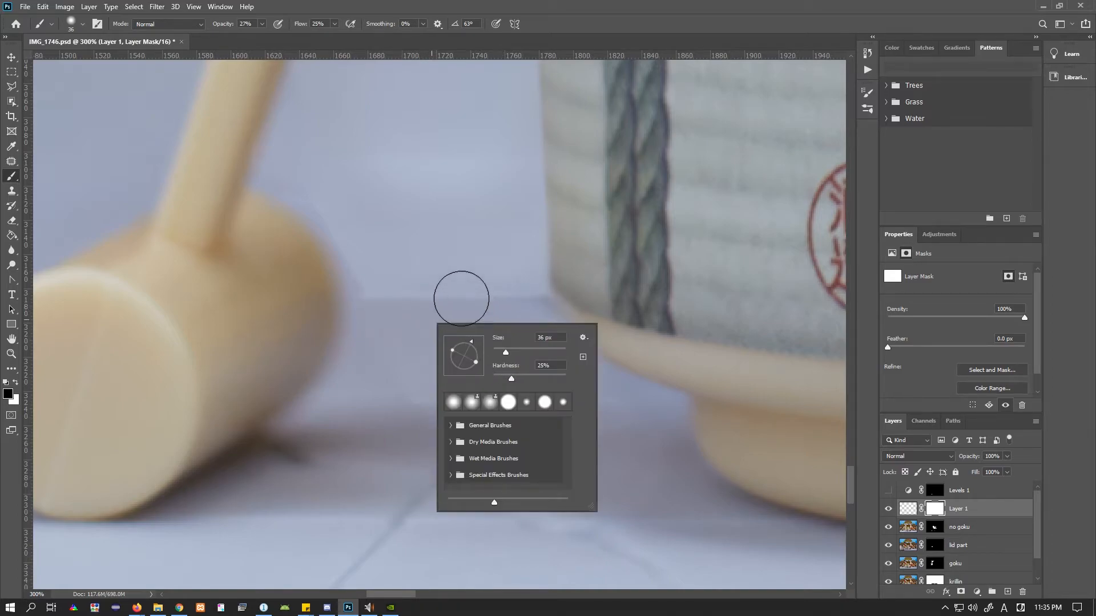
mouse_move(414, 305)
left_mouse_down()
mouse_move(454, 312)
mouse_move(479, 297)
mouse_move(455, 307)
left_mouse_up()
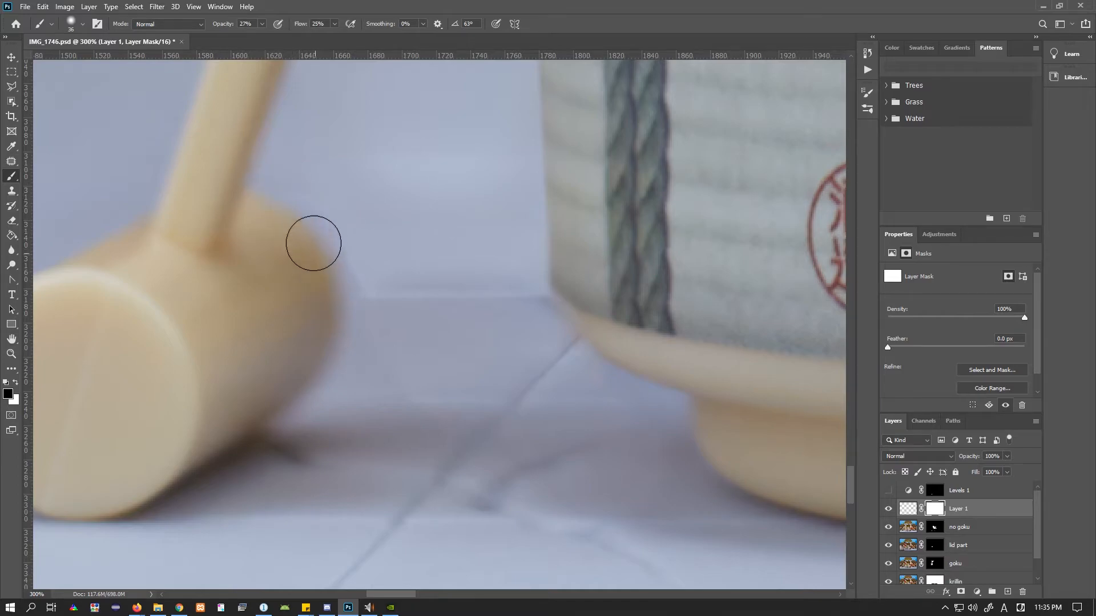
Examine the whole composite and the cloned table area between the mallet and the barrel for visible edges
left_click(11, 357)
left_click(438, 245, "alt")
left_click(431, 243, "alt")
left_click(432, 243, "alt")
left_click(435, 245, "alt")
left_click(556, 278, "alt")
left_click(557, 276, "alt")
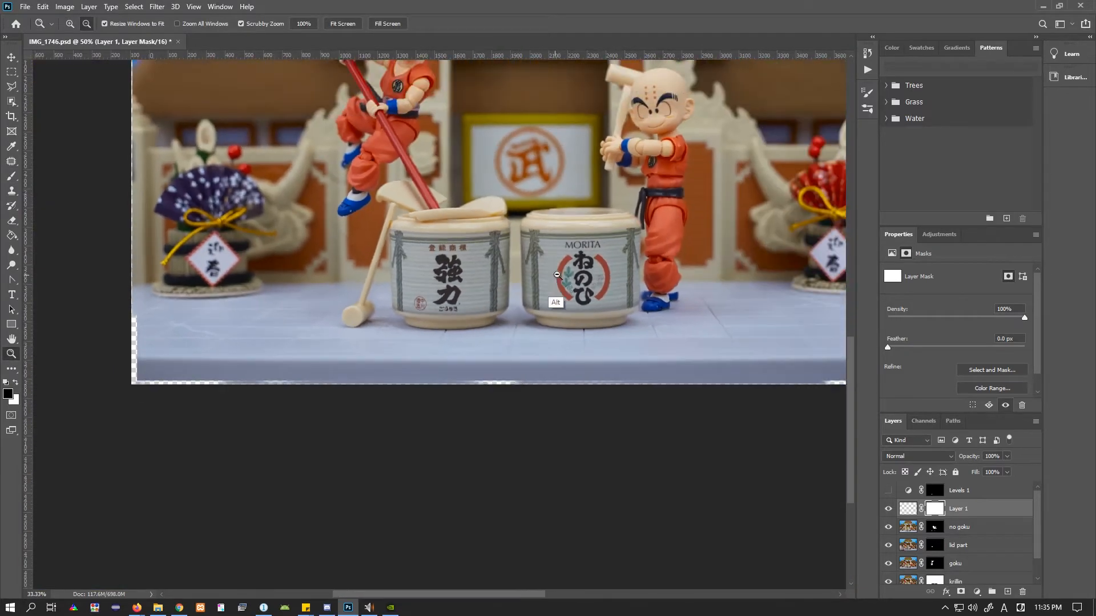
left_click(557, 276, "alt")
left_click(438, 369)
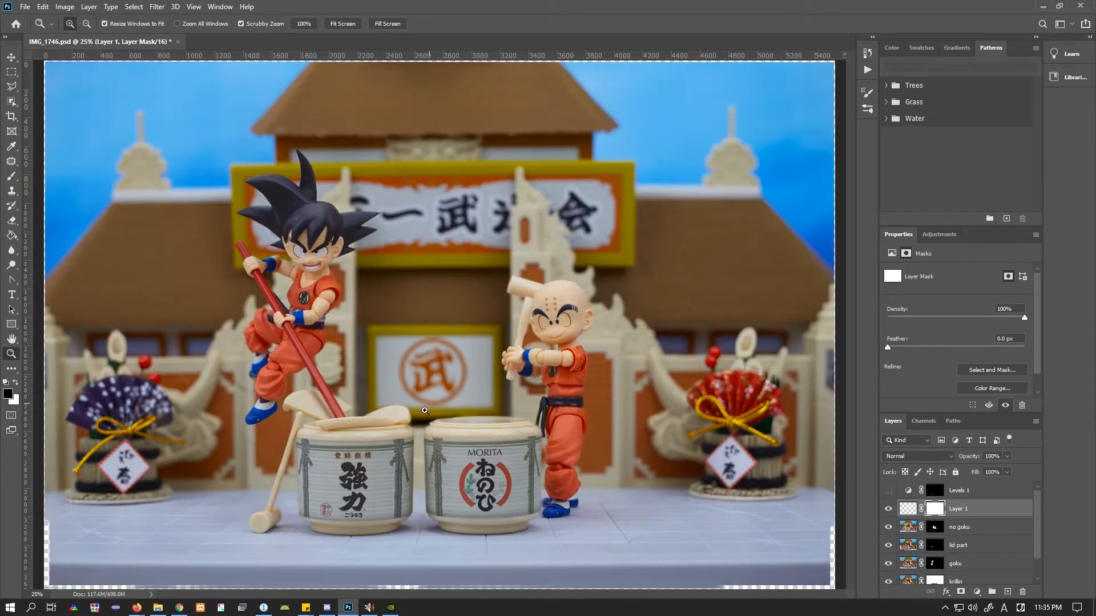
left_click(291, 536)
left_click(291, 536)
left_click(294, 531)
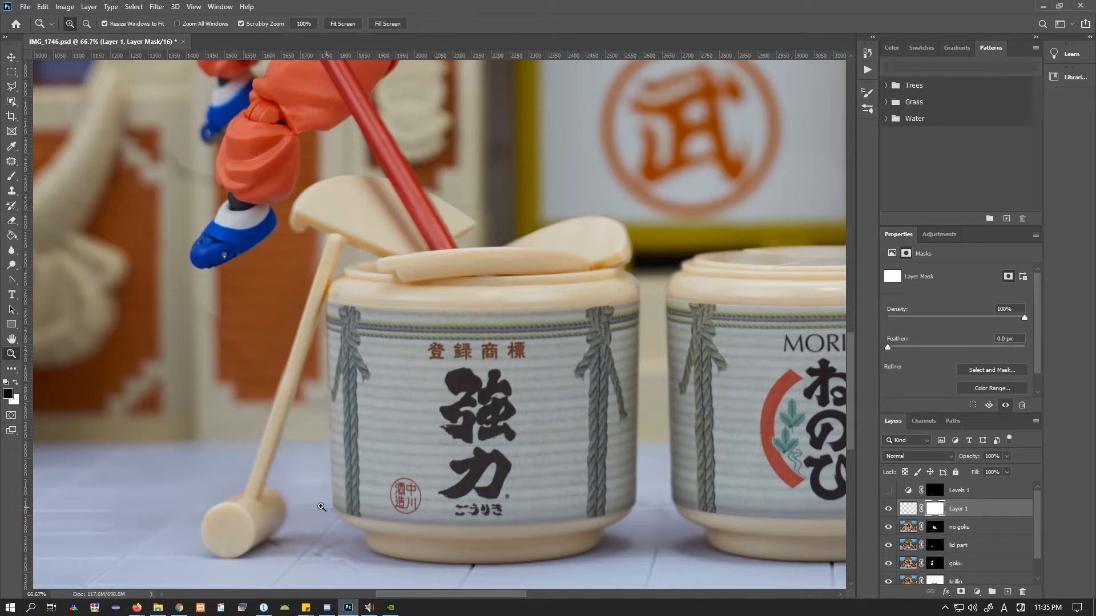
Show the Levels 1 adjustment over the whole composite and delete that adjustment layer
left_click(571, 482, "alt")
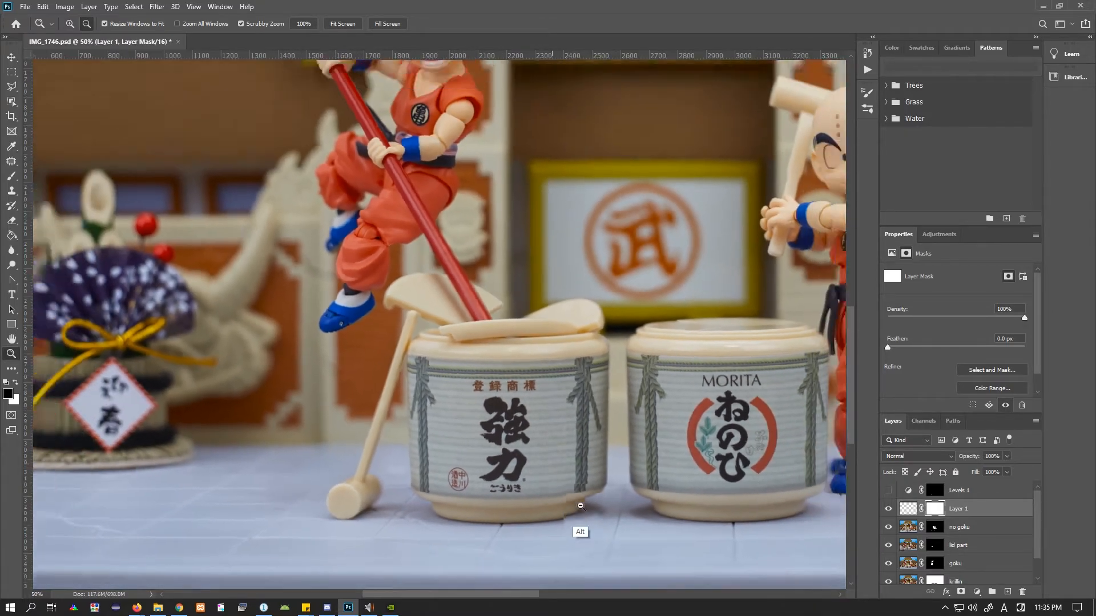
left_click(588, 499, "alt")
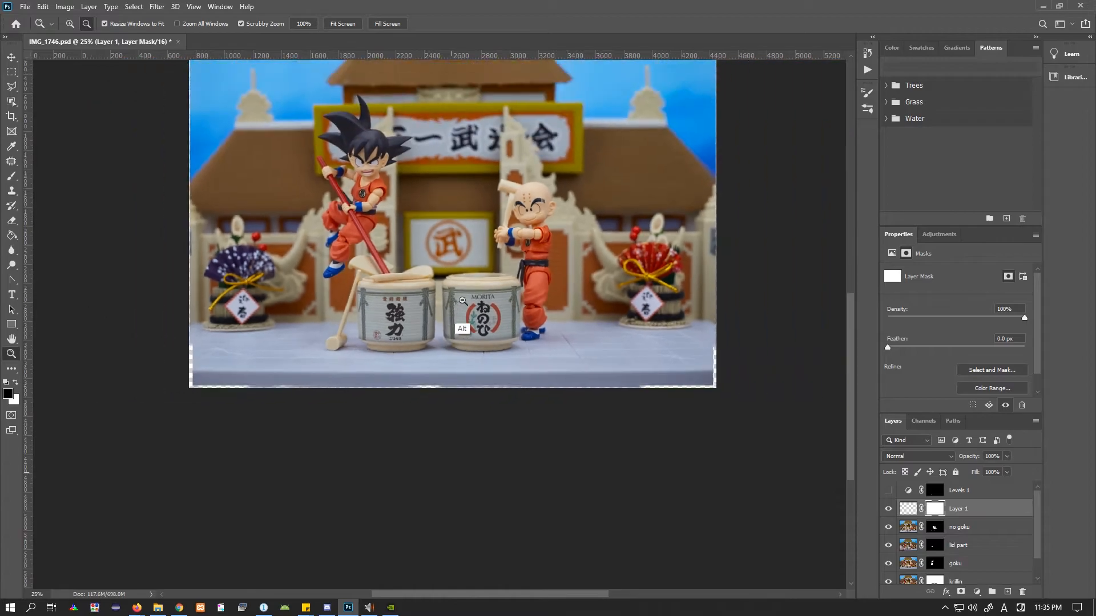
left_click(457, 300, "alt")
left_click(433, 314, "alt")
left_click(445, 363)
left_click(457, 378)
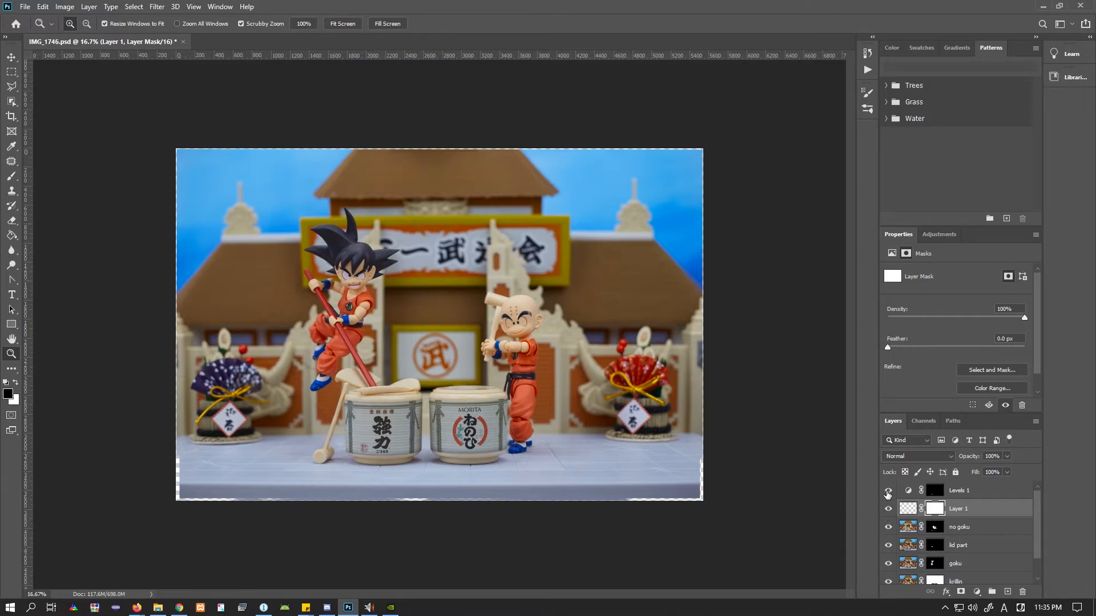
left_click_drag(909, 494, 1022, 592)
Select a strip about 5670 × 198 px along the image's bottom edge with the Polygonal Lasso
left_click(426, 444)
left_click(426, 443)
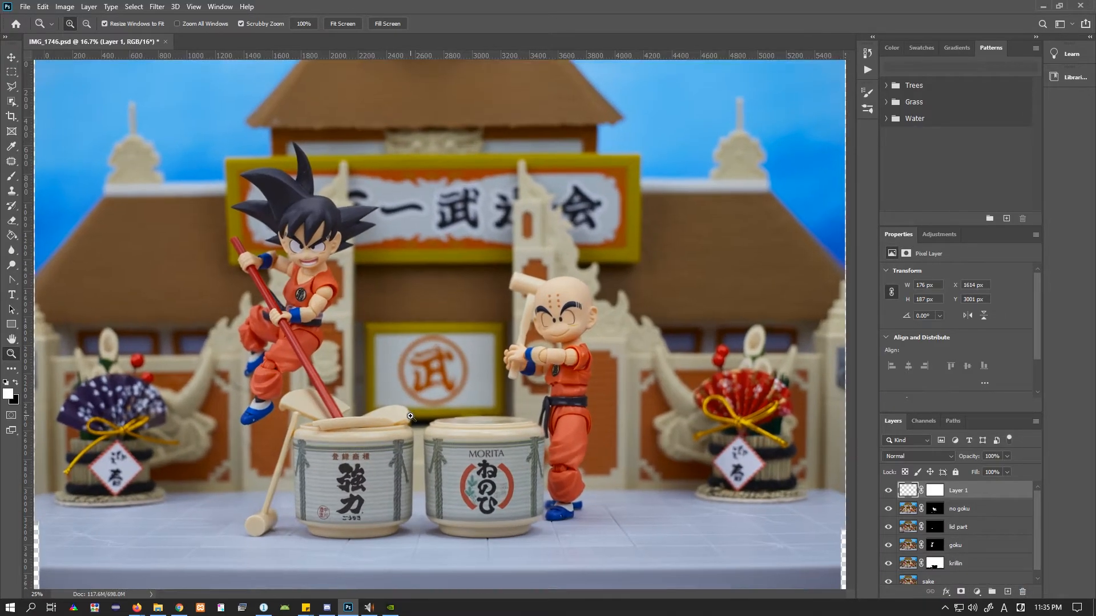
left_click(426, 443, "alt")
left_click(425, 443, "alt")
key("ctrl+0")
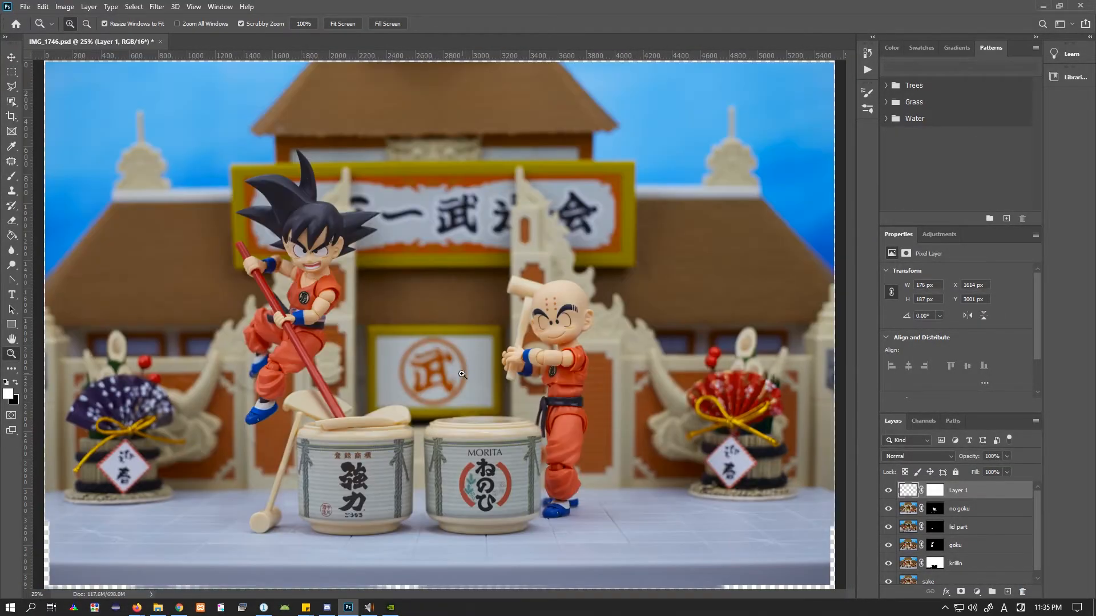
left_click(484, 489, "alt")
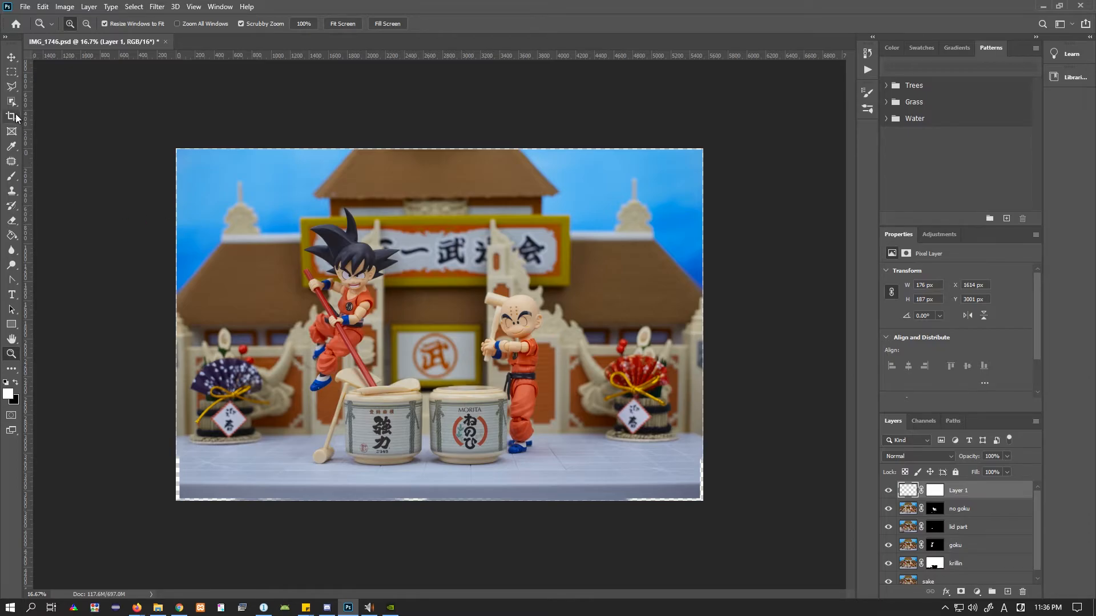
left_click(12, 87)
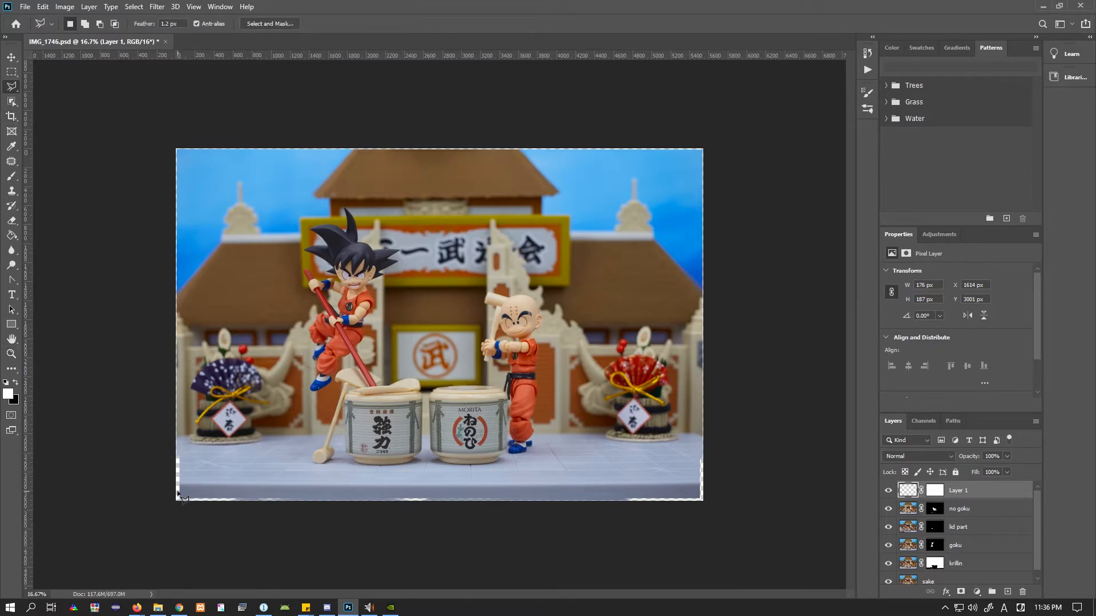
left_click(174, 491)
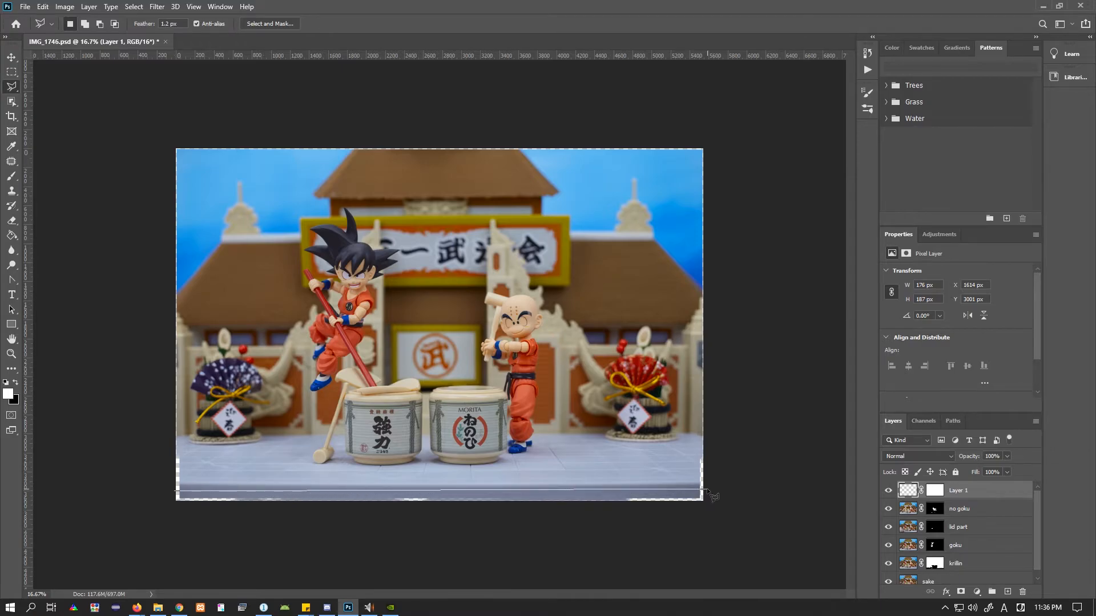
left_click(708, 490)
left_click(708, 506)
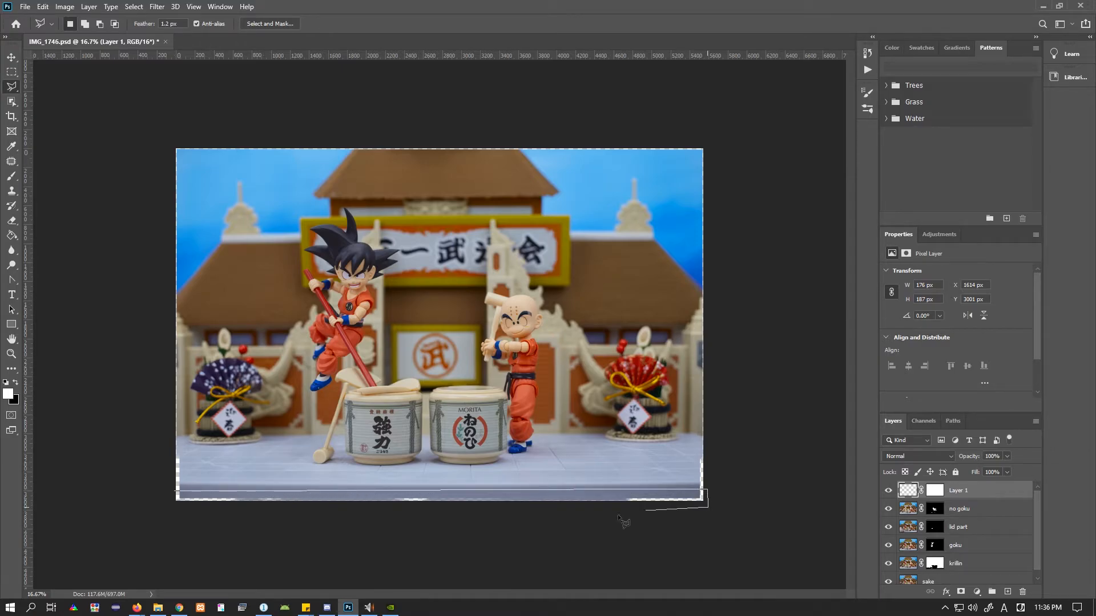
left_click(171, 506)
left_click(174, 491)
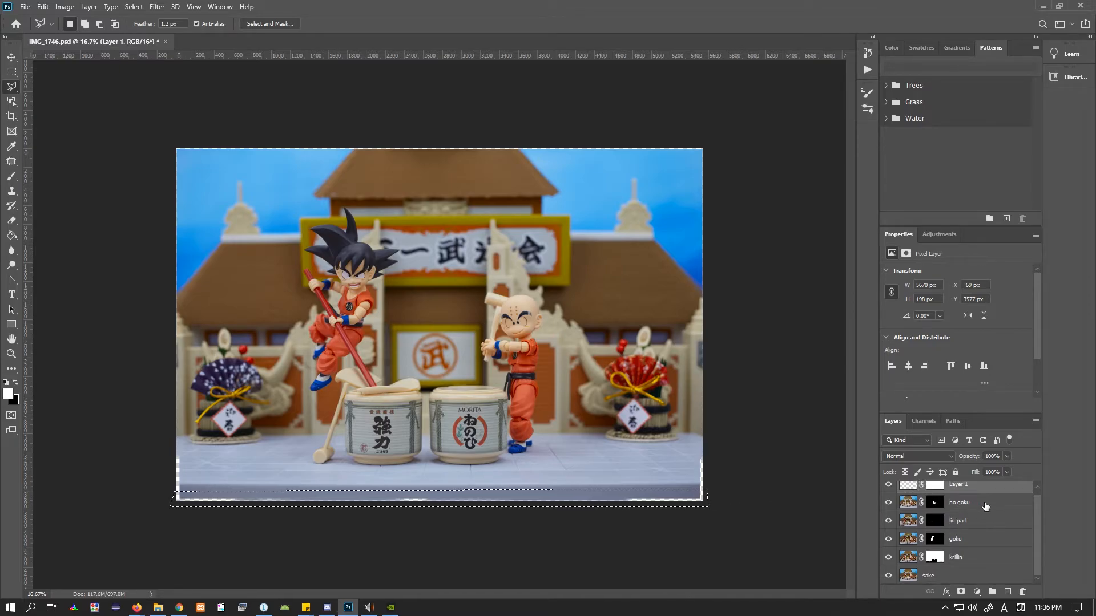
Fill the selected strip on the no goku layer using Content-Aware with Color Adaptation at 100% opacity
left_click(907, 510)
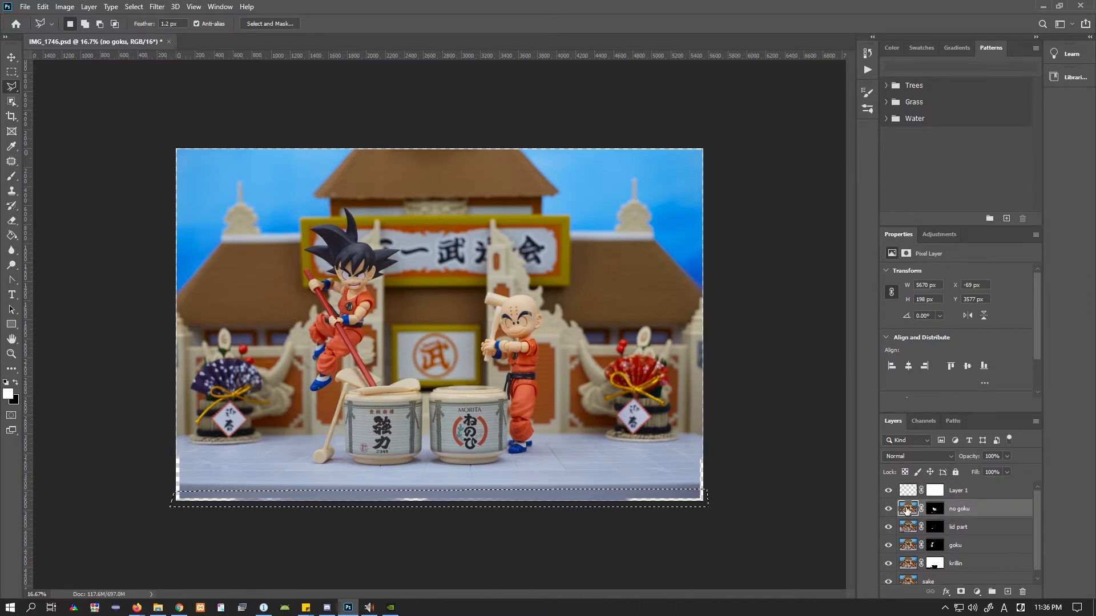
right_click(478, 495)
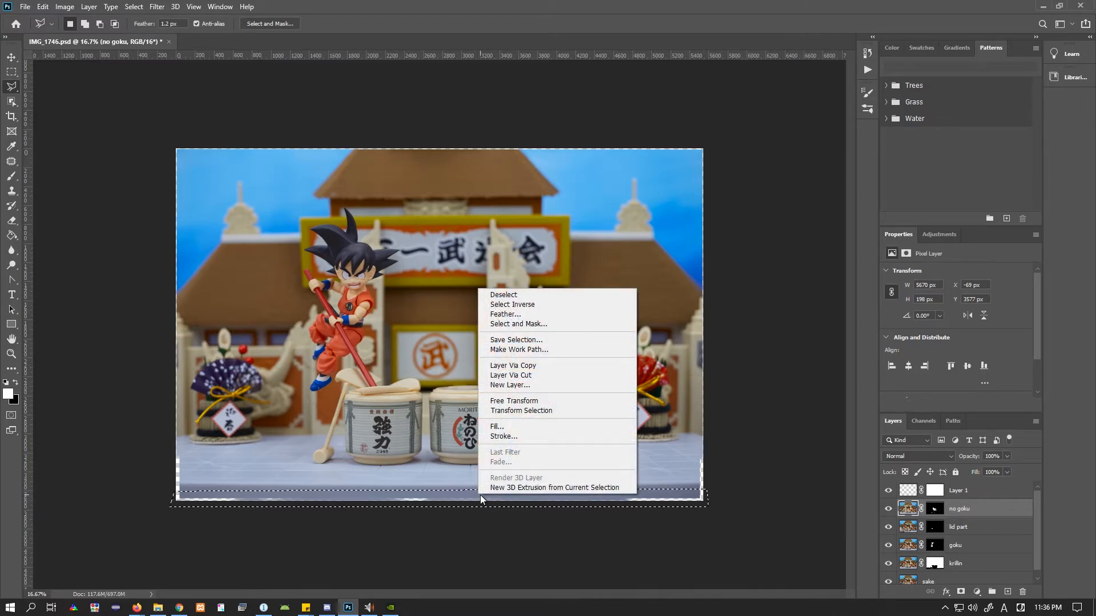
left_click(523, 426)
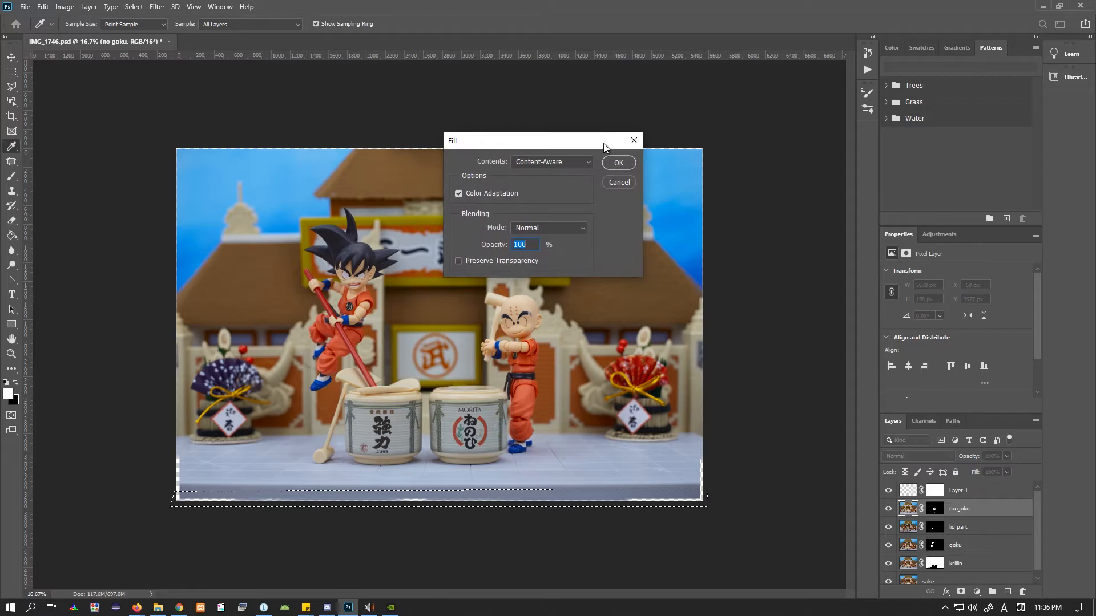
left_click(613, 164)
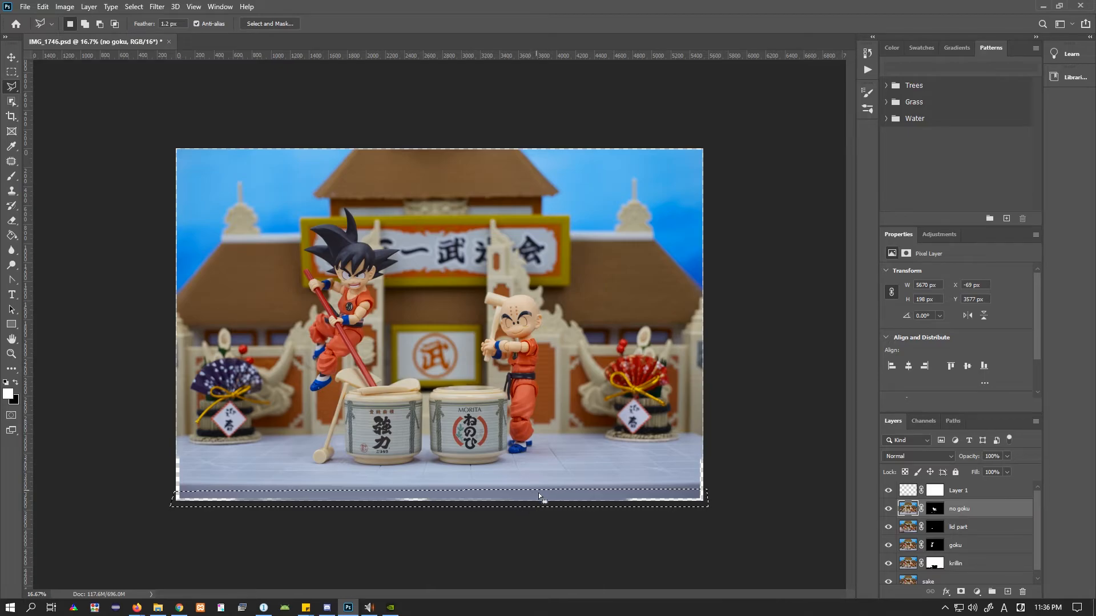
Try to reveal the filled bottom strip by painting the no goku mask white with a 190 px brush at 100% opacity and flow, then deselect
left_click(936, 507)
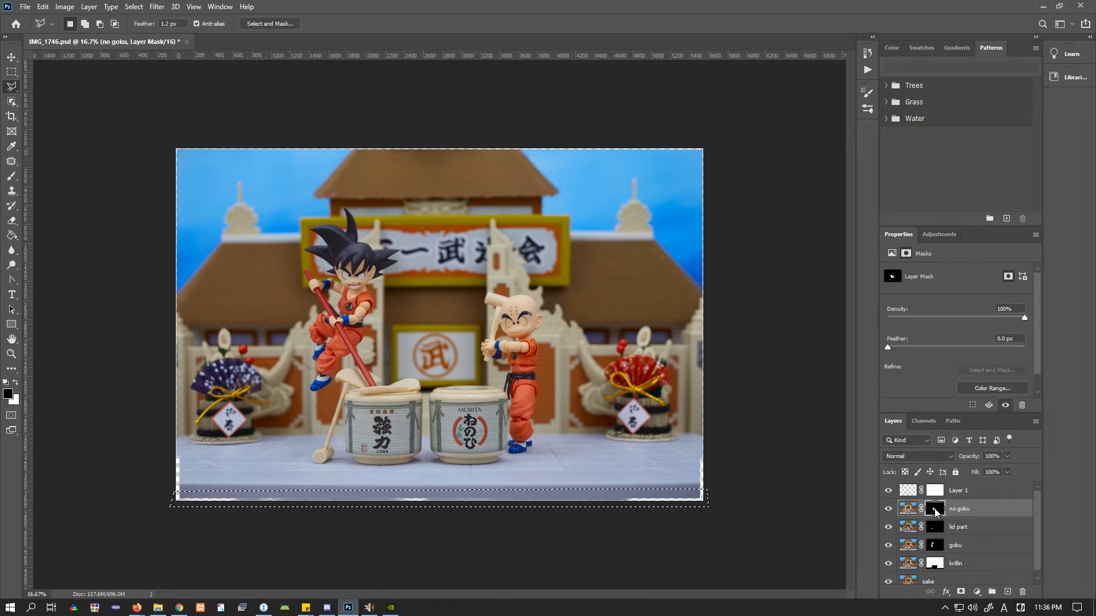
key("b")
right_click(374, 498)
left_click(460, 438)
left_click_drag(459, 440, 478, 440)
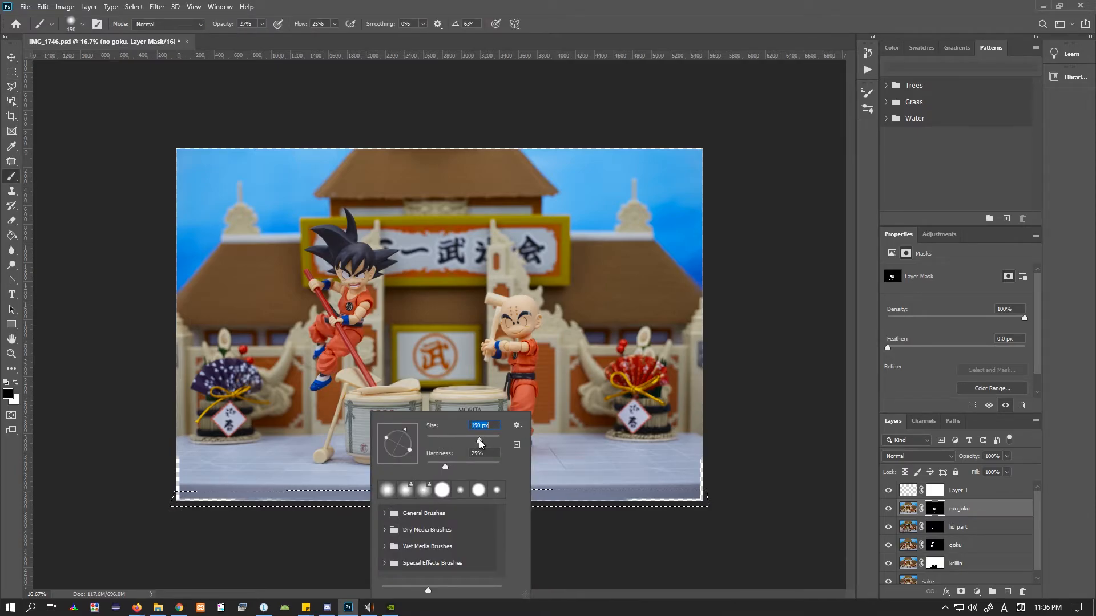
left_click(565, 19)
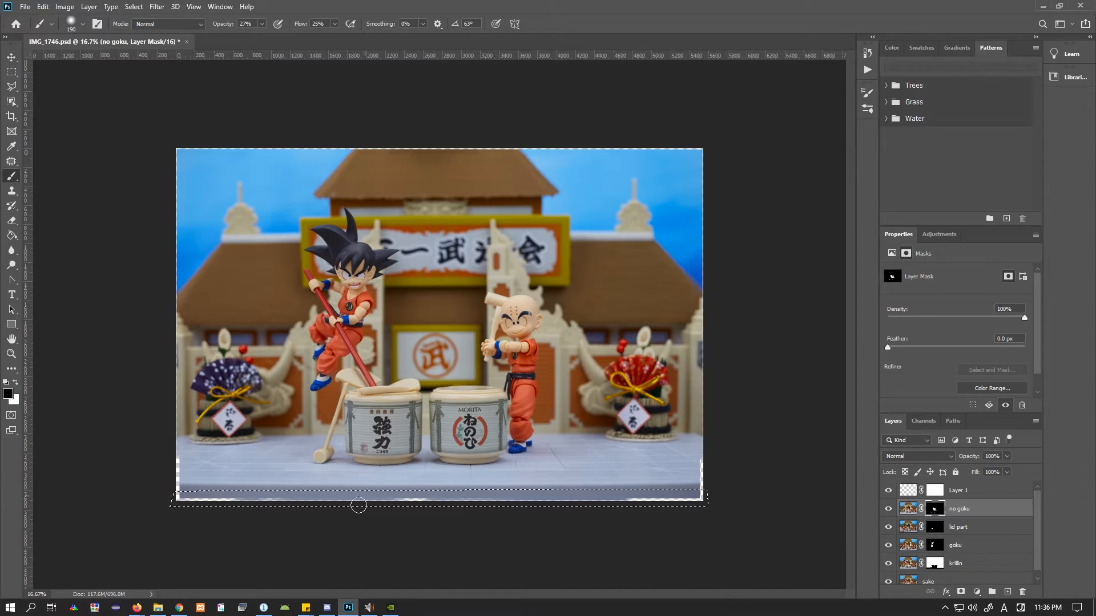
key("shift")
key("x")
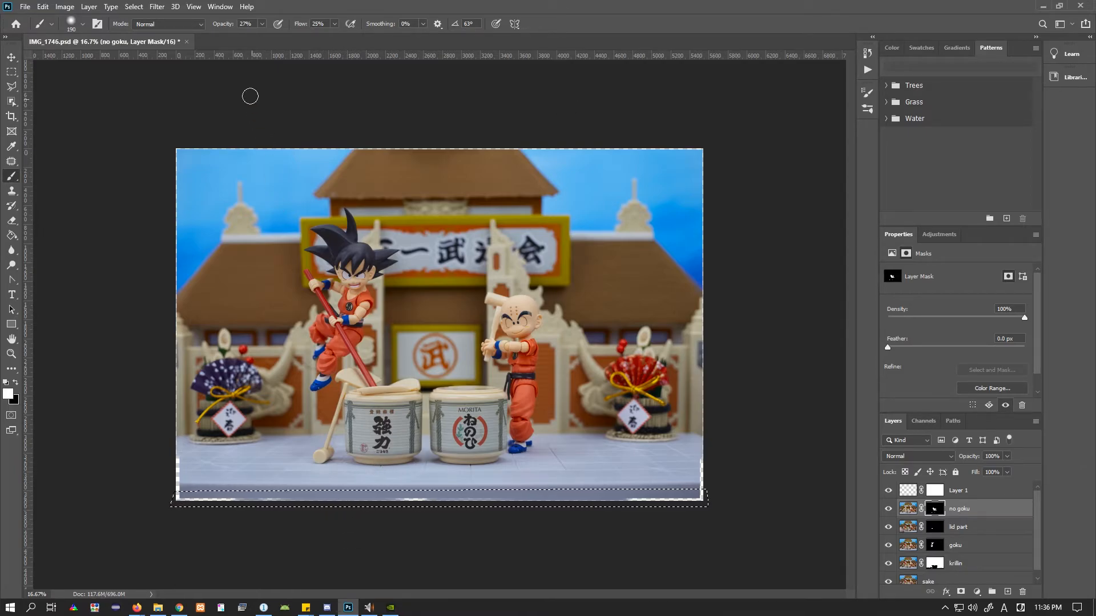
left_click(262, 26)
left_click(334, 25)
left_click_drag(333, 35, 406, 16)
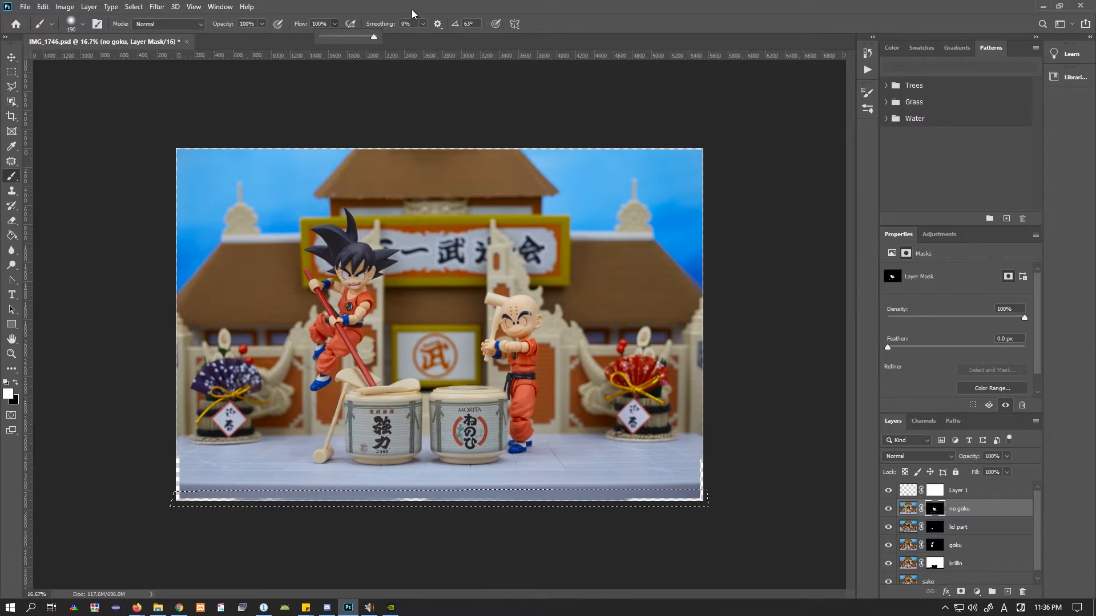
left_click_drag(175, 501, 211, 500)
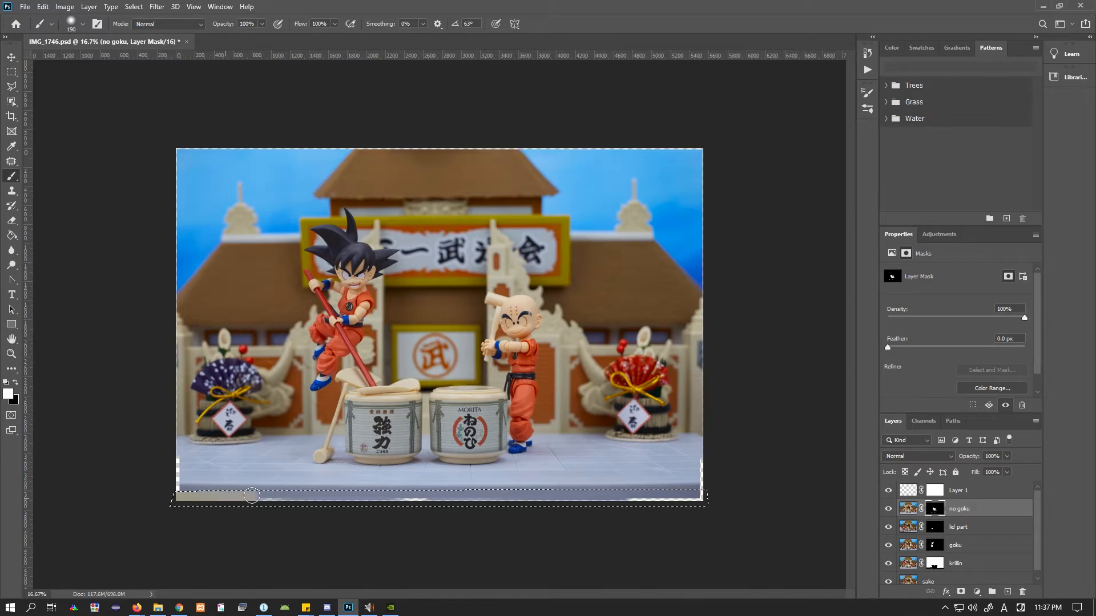
left_click_drag(335, 500, 729, 494)
left_click_drag(597, 500, 305, 498)
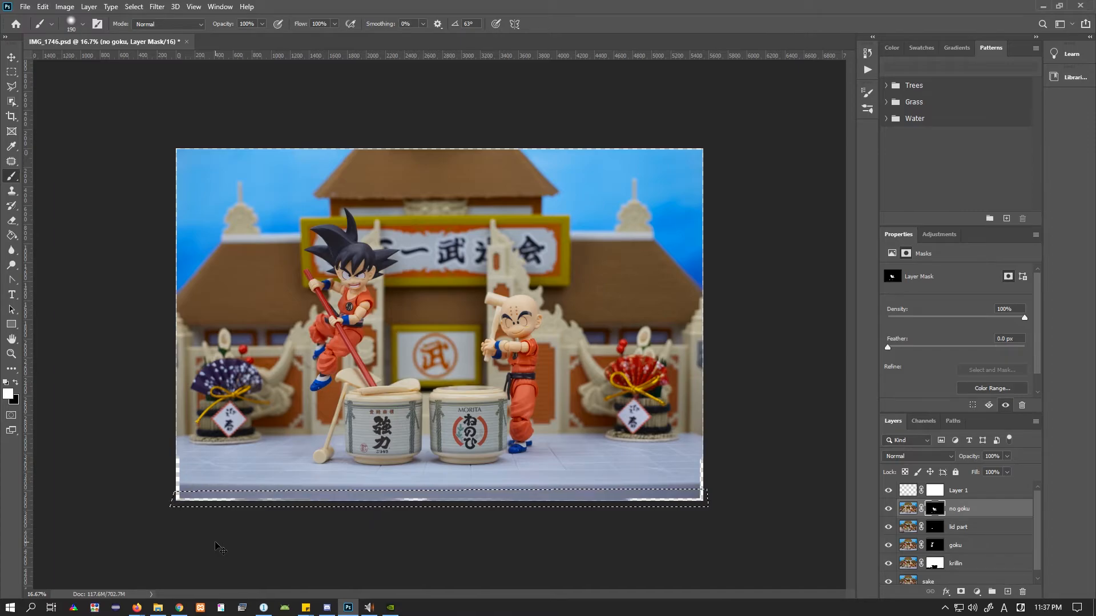
key("ctrl+d")
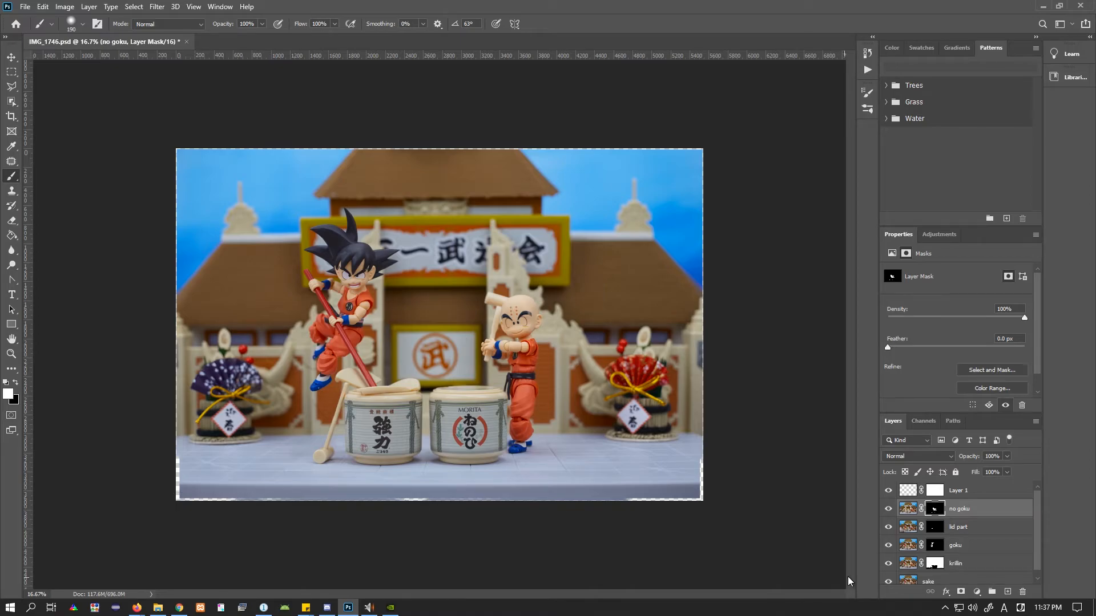
Examine the composite up close and as a whole for visible edges around the figures and along the image borders
left_click(12, 355)
left_click(420, 485)
left_click(421, 485)
left_click(421, 484)
left_click_drag(526, 385, 310, 426)
mouse_move(484, 188)
left_mouse_down()
mouse_move(421, 251)
mouse_move(326, 461)
mouse_move(221, 187)
mouse_move(457, 113)
left_mouse_up()
left_click_drag(250, 255, 661, 283)
left_click_drag(280, 326, 542, 323)
left_click_drag(502, 125, 510, 463)
left_click_drag(499, 97, 498, 274)
left_click(498, 432, "alt")
left_click(497, 448, "alt")
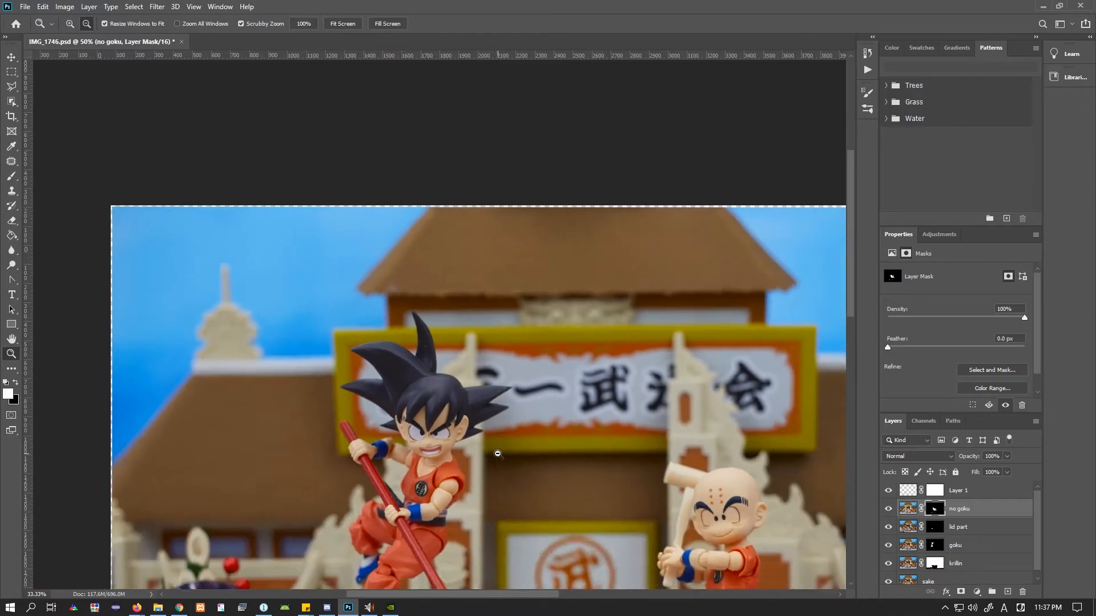
left_click(503, 434, "alt")
left_click(528, 343, "alt")
left_click(531, 313, "alt")
left_click(459, 311)
left_click(459, 311)
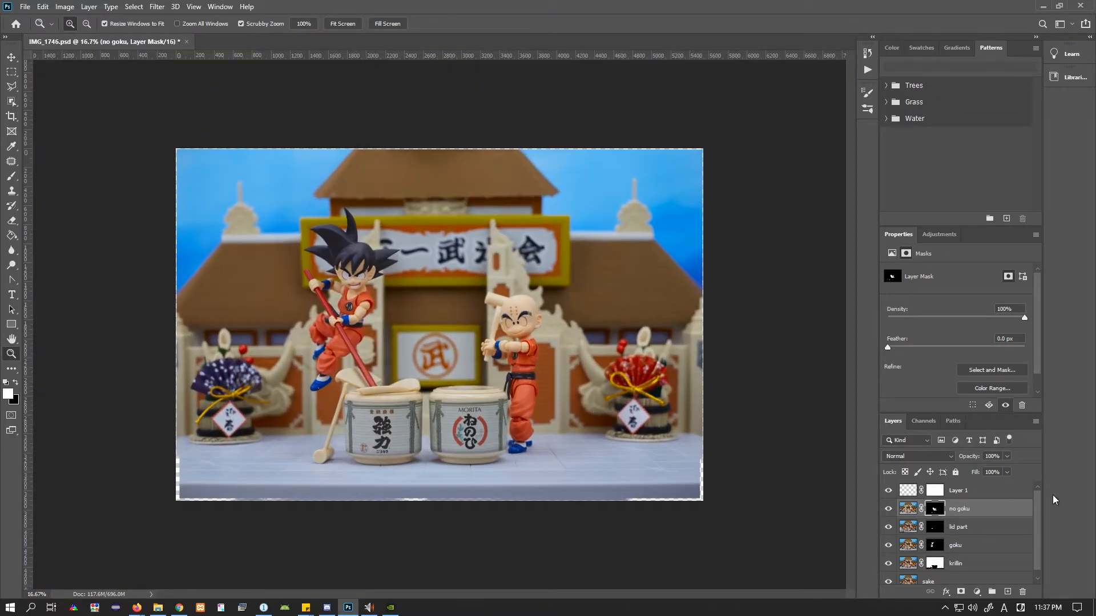
Merge all visible layers into a single layer
left_click(1036, 422)
left_click(1009, 349)
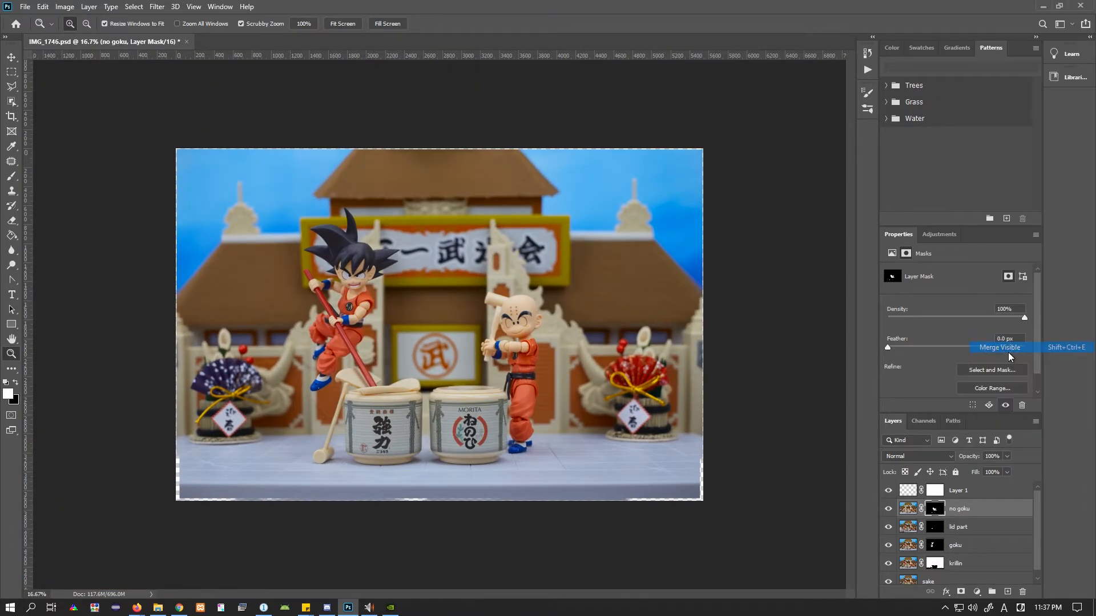
Try a Content-Aware fill on a rectangular strip about 5550 × 108 px along the bottom edge, then undo it
left_click(12, 72)
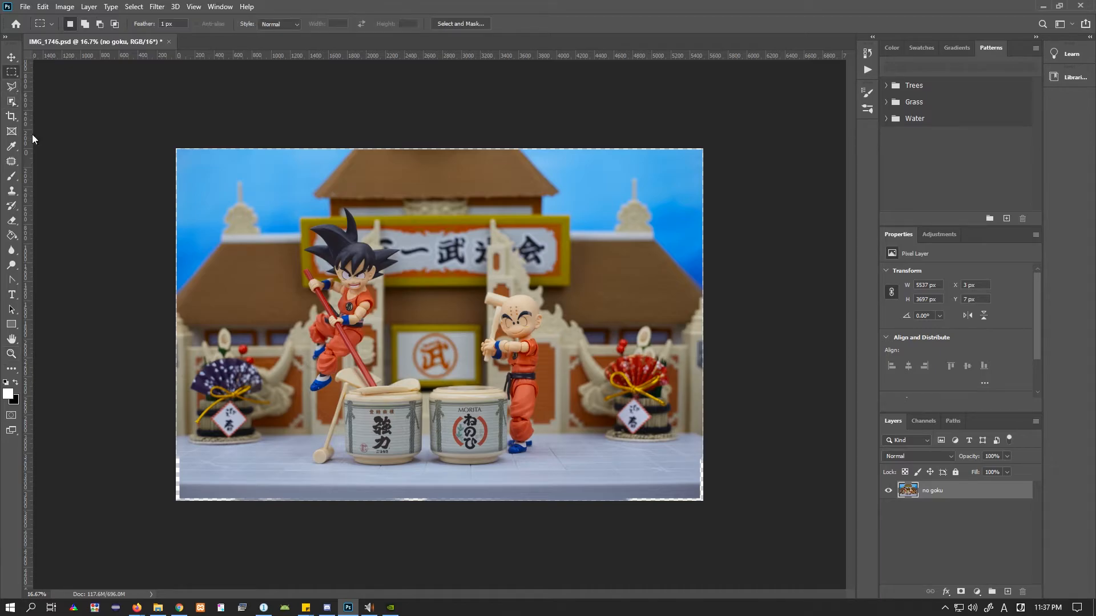
left_click_drag(169, 491, 737, 508)
right_click(473, 498)
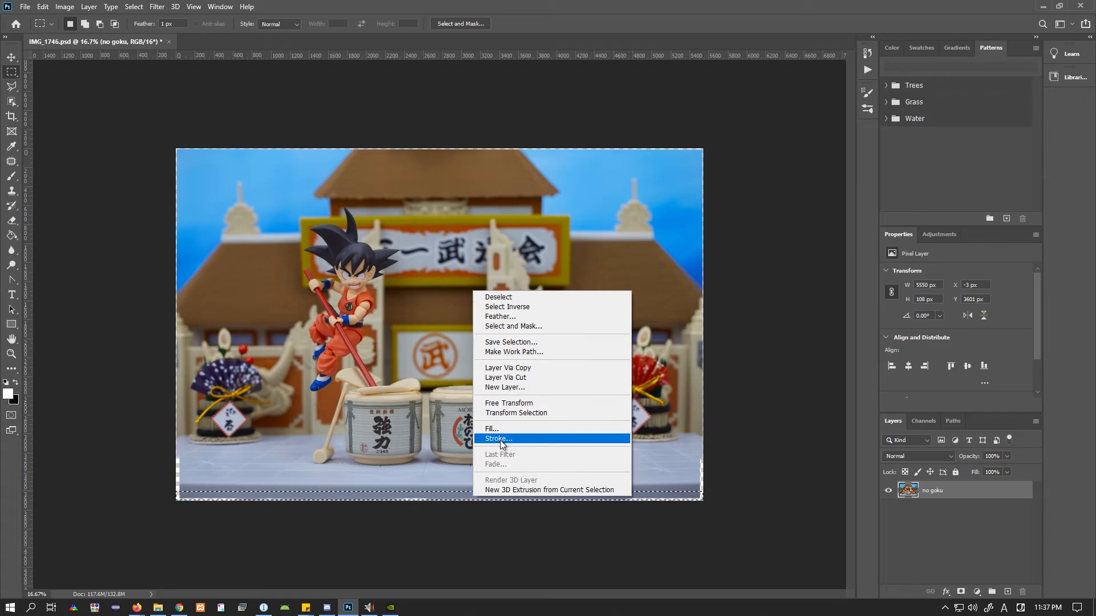
left_click(505, 437)
left_click(615, 163)
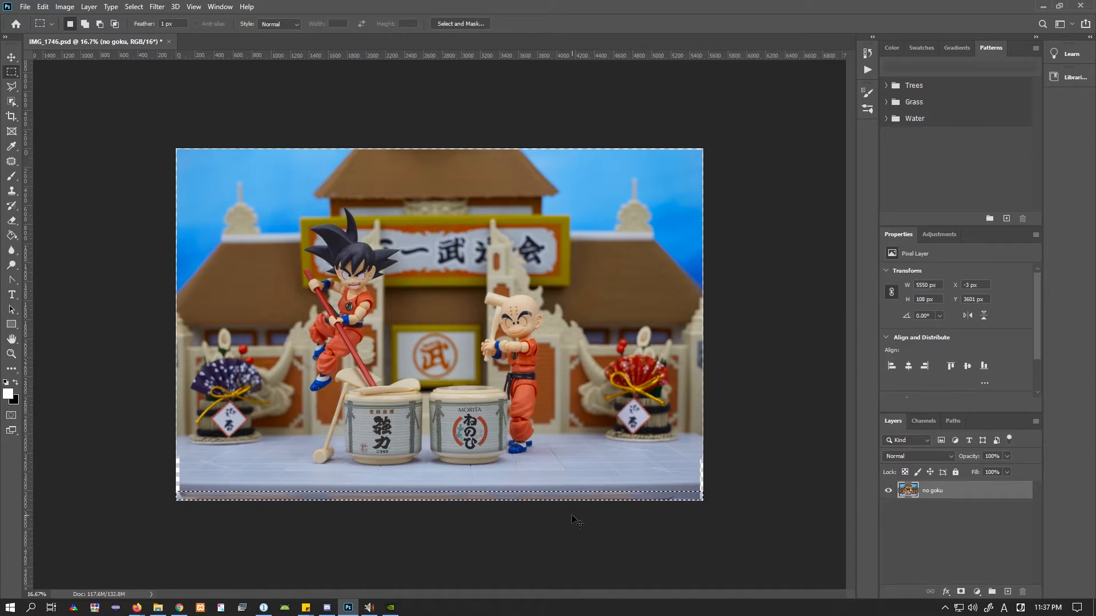
key("ctrl+d")
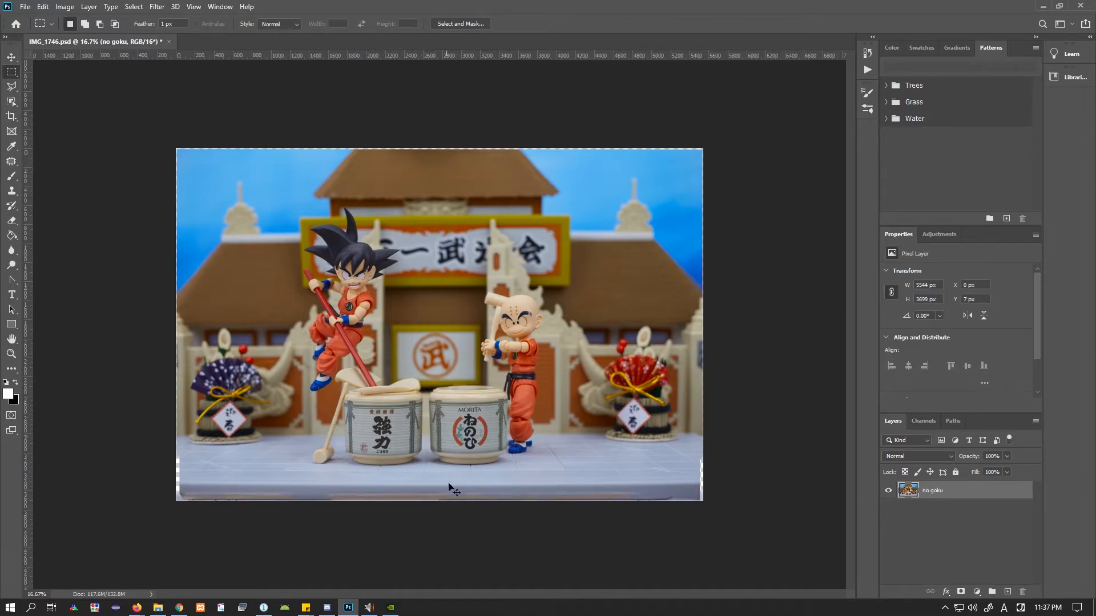
key("ctrl+shift+d")
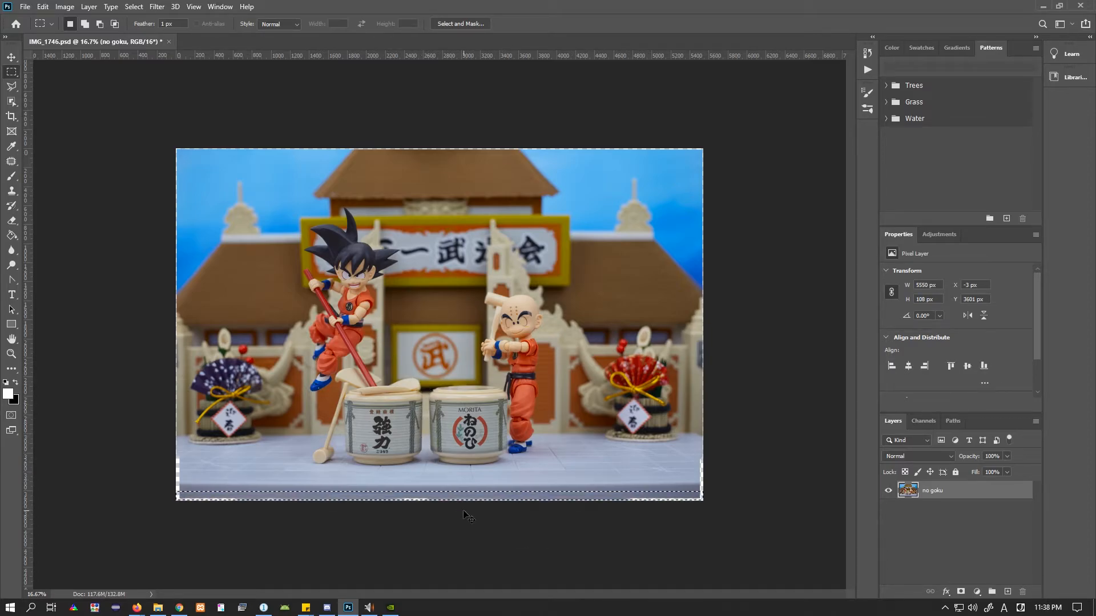
Sample the table's front face and clone it over the transparent gaps along the bottom edge with a 149 px Clone Stamp
key("z")
left_click(436, 516)
left_click_drag(725, 545, 452, 382)
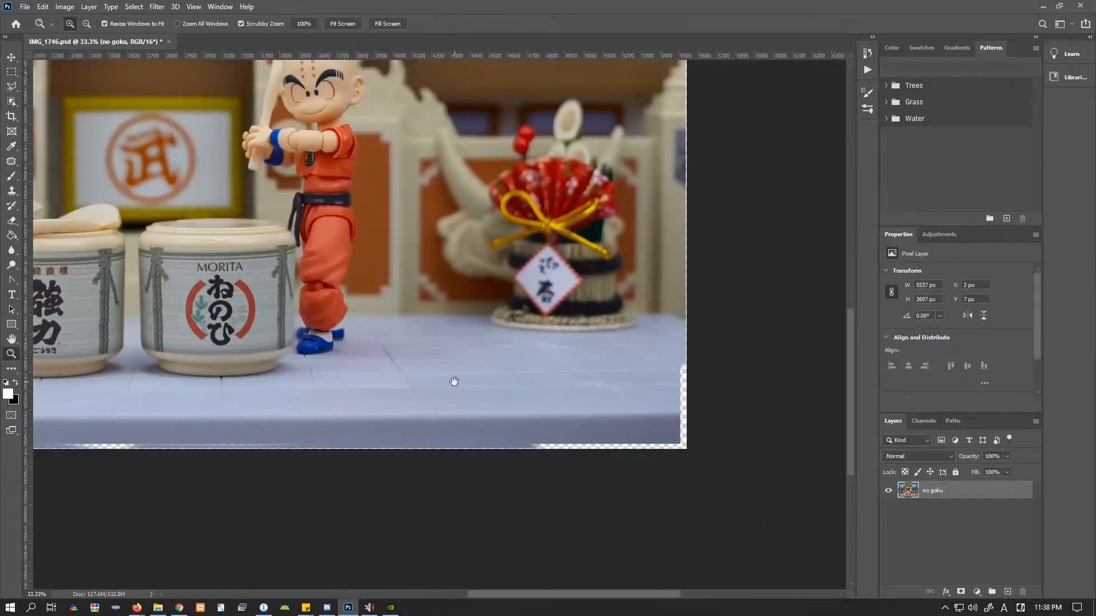
left_click(544, 414)
left_click_drag(589, 451, 437, 381)
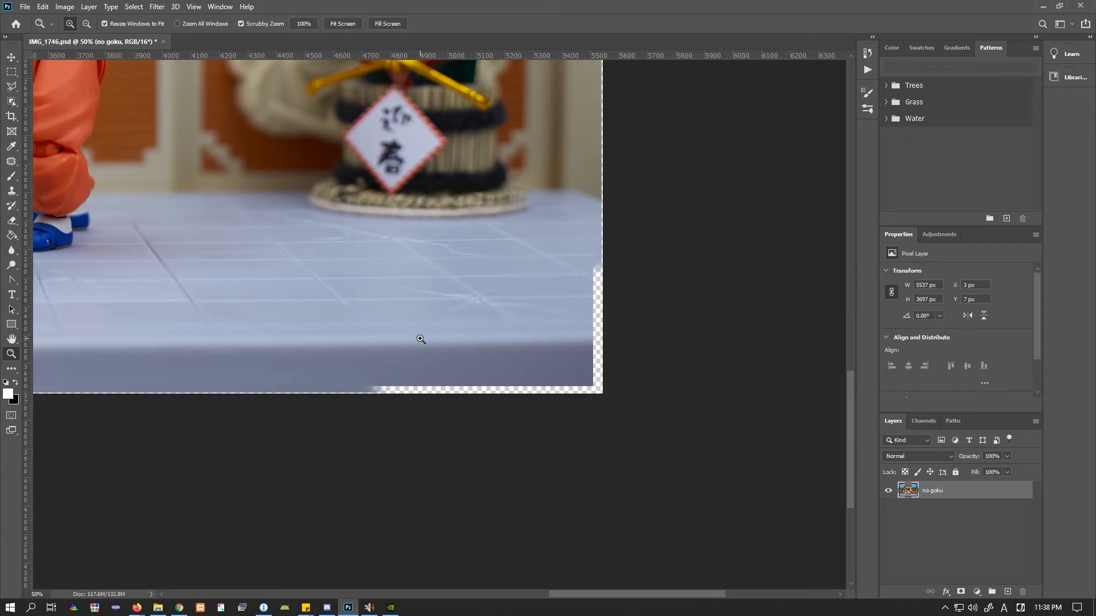
key("s")
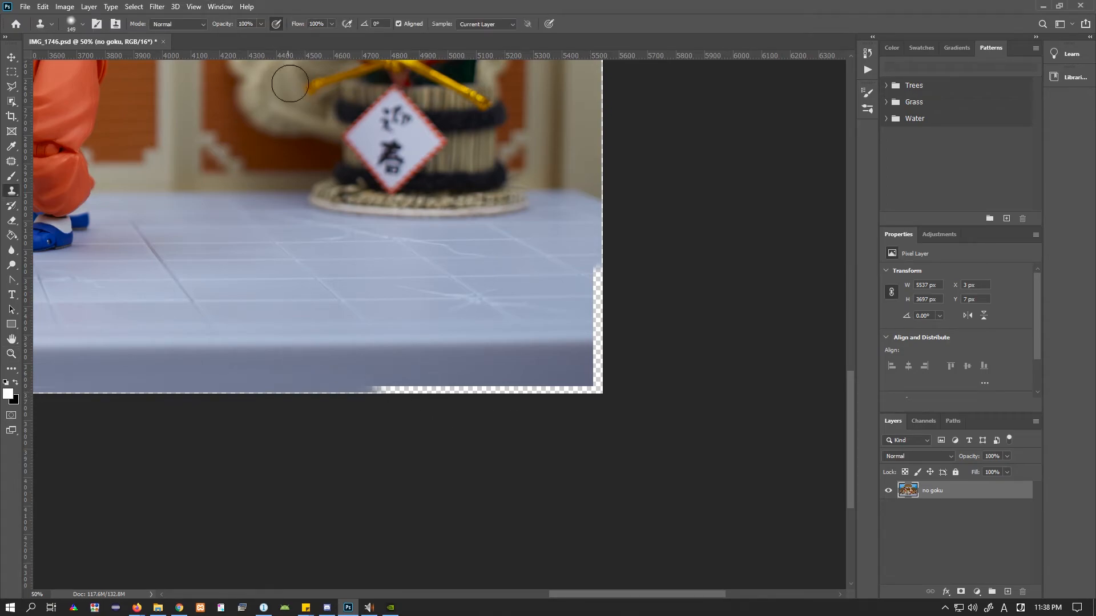
mouse_move(293, 384)
left_mouse_down()
mouse_move(269, 384)
mouse_move(608, 390)
mouse_move(591, 346)
left_mouse_up()
left_click(504, 369, "alt")
left_click(516, 389, "alt")
left_click_drag(293, 387, 806, 355)
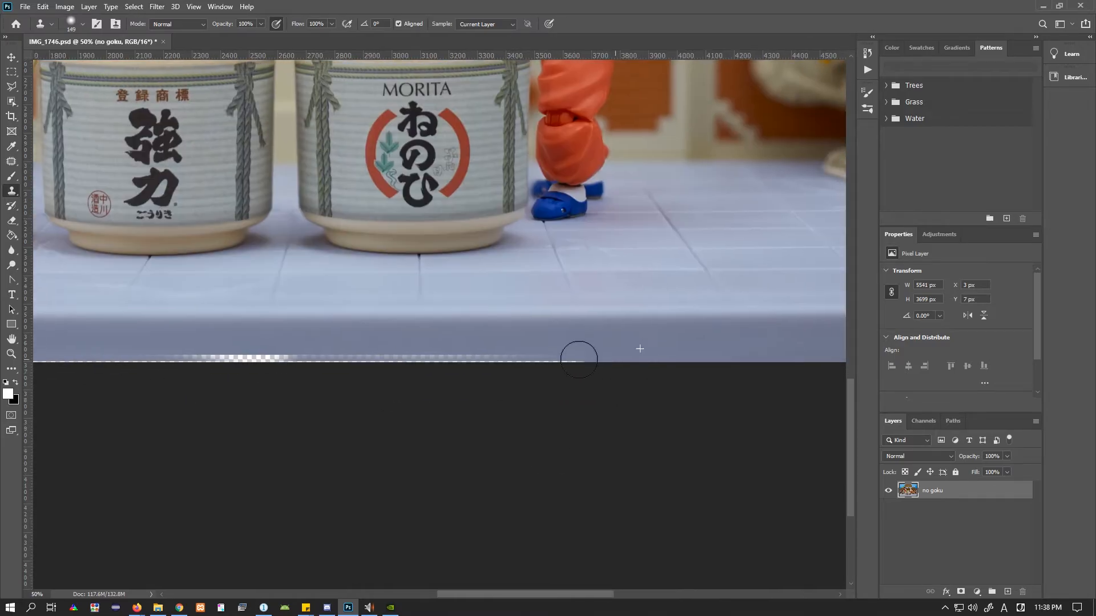
left_click_drag(616, 362, 196, 362)
left_click_drag(101, 358, 103, 313)
Resample the table front and extend the clone over the remaining gaps along the bottom edge
left_click_drag(800, 308, 400, 320)
left_click(396, 316, "alt")
left_click_drag(228, 331, 742, 342)
left_click_drag(418, 369, 417, 305)
left_click_drag(799, 331, 485, 360)
Enlarge the Clone Stamp brush and clone adjacent table texture over the transparent strip on the image's side edge
left_click(418, 349, "alt")
key("bracketright")
key("bracketright")
key("z")
left_click(558, 336)
key("s")
left_click_drag(547, 337, 548, 320)
left_click(410, 358, "alt")
left_click_drag(547, 388, 546, 365)
Resample the neighbouring background and clone it further up the image's transparent side border
left_click(531, 296, "alt")
left_click_drag(553, 285, 549, 208)
mouse_move(548, 124)
left_mouse_down()
mouse_move(508, 259)
mouse_move(508, 211)
left_mouse_up()
mouse_move(519, 103)
left_mouse_down()
mouse_move(416, 308)
mouse_move(416, 127)
left_mouse_up()
left_click_drag(388, 125, 396, 411)
left_click(384, 411, "alt")
left_click_drag(425, 494, 425, 331)
Adjust the Clone Stamp brush size and fill the next stretch of the thin side border at close range
mouse_move(504, 258)
left_mouse_down()
mouse_move(487, 422)
mouse_move(448, 430)
left_mouse_up()
key("z")
left_click(487, 423, "alt")
left_click(609, 275)
key("s")
left_click_drag(448, 137, 446, 265)
right_click(437, 342)
left_click_drag(453, 369, 450, 368)
left_click_drag(446, 360, 445, 326)
left_click_drag(446, 388, 446, 357)
mouse_move(432, 117)
left_mouse_down()
mouse_move(419, 342)
mouse_move(432, 263)
left_mouse_up()
Resample nearby pixels and clone the sky into the image's upper-right corner with a 37 px Clone Stamp
left_click(391, 318, "alt")
mouse_move(394, 232)
left_mouse_down()
mouse_move(389, 338)
mouse_move(430, 237)
left_mouse_up()
left_click_drag(419, 200, 428, 354)
left_click_drag(439, 240, 429, 359)
mouse_move(437, 328)
left_mouse_down()
mouse_move(447, 381)
mouse_move(428, 186)
left_mouse_up()
right_click(416, 260)
left_click_drag(428, 286, 430, 286)
mouse_move(416, 153)
left_mouse_down()
mouse_move(396, 360)
mouse_move(405, 217)
left_mouse_up()
left_click(375, 262, "alt")
mouse_move(403, 223)
left_mouse_down()
mouse_move(396, 470)
mouse_move(398, 103)
left_mouse_up()
mouse_move(393, 114)
left_mouse_down()
mouse_move(413, 477)
mouse_move(420, 180)
left_mouse_up()
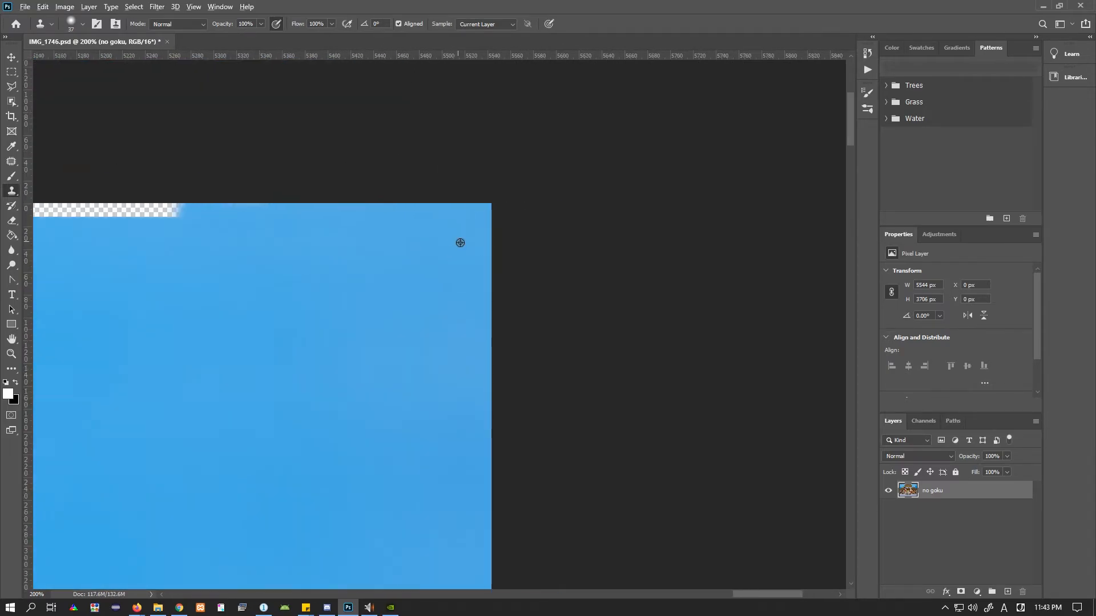
Sample the adjacent sky and clone it along the transparent strip on the image's upper border
left_click(460, 242, "alt")
left_click_drag(496, 207, 181, 209)
left_click_drag(303, 278, 51, 278)
Sample sky and roof texture and clone them over the transparent upper border where the roof meets the sky
left_click_drag(114, 286, 799, 317)
left_click(487, 330, "alt")
left_click(465, 306)
left_click_drag(464, 306, 594, 306)
left_click(444, 352, "alt")
left_click_drag(447, 307, 430, 308)
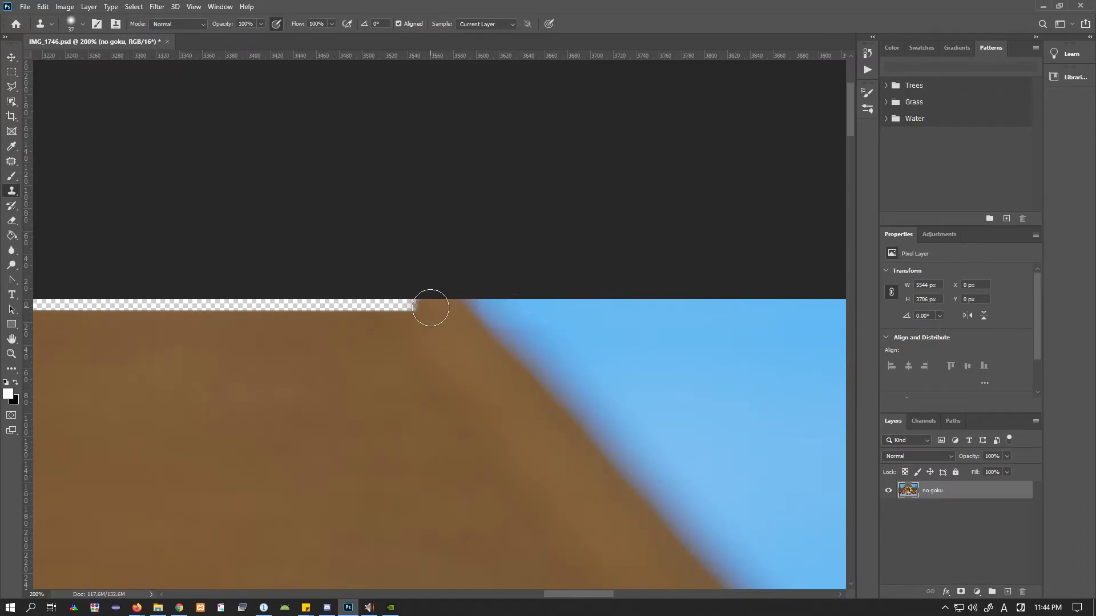
left_click_drag(430, 309, 71, 307)
left_click_drag(86, 313, 739, 348)
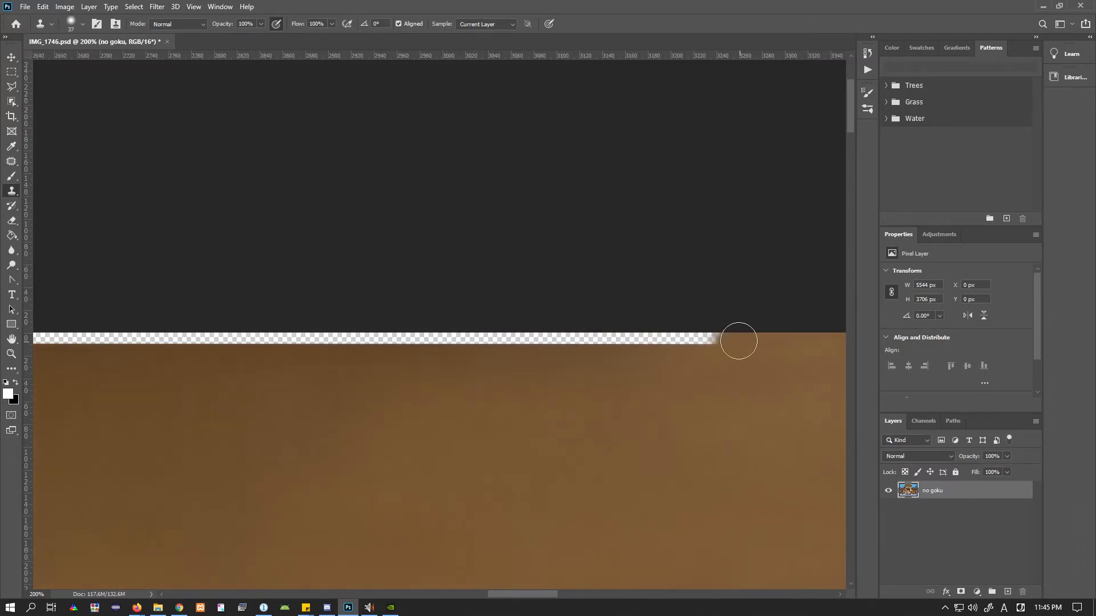
Select the remaining transparent strip along the image's upper border with a rectangular marquee and start filling it
key("z")
left_click(440, 320, "alt")
left_click(418, 79)
left_click(418, 78)
key("m")
mouse_move(688, 201)
left_mouse_down()
mouse_move(2, 220)
mouse_move(197, 220)
left_mouse_up()
key("shift+F5")
Outline the transparent strip along the image's left border with the Polygonal Lasso, fill it, and deselect
key("l")
left_click(736, 195)
left_click(122, 193)
left_click_drag(127, 193, 795, 225)
left_click(405, 197)
left_click(123, 227)
left_click(332, 428)
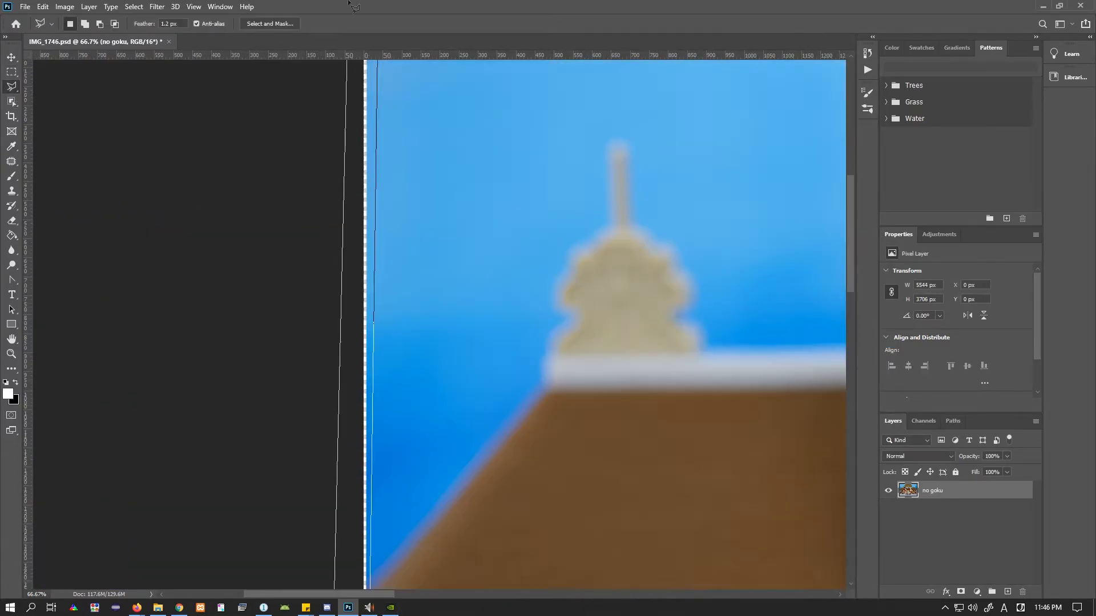
left_click_drag(511, 276, 537, 71)
right_click(412, 187)
left_click(430, 325)
key("ctrl+d")
Review the whole composite for leftover transparent borders and clear the layer selection
key("z")
left_click(746, 336, "alt")
left_click(746, 336, "alt")
left_click(745, 337, "alt")
left_click(746, 336, "alt")
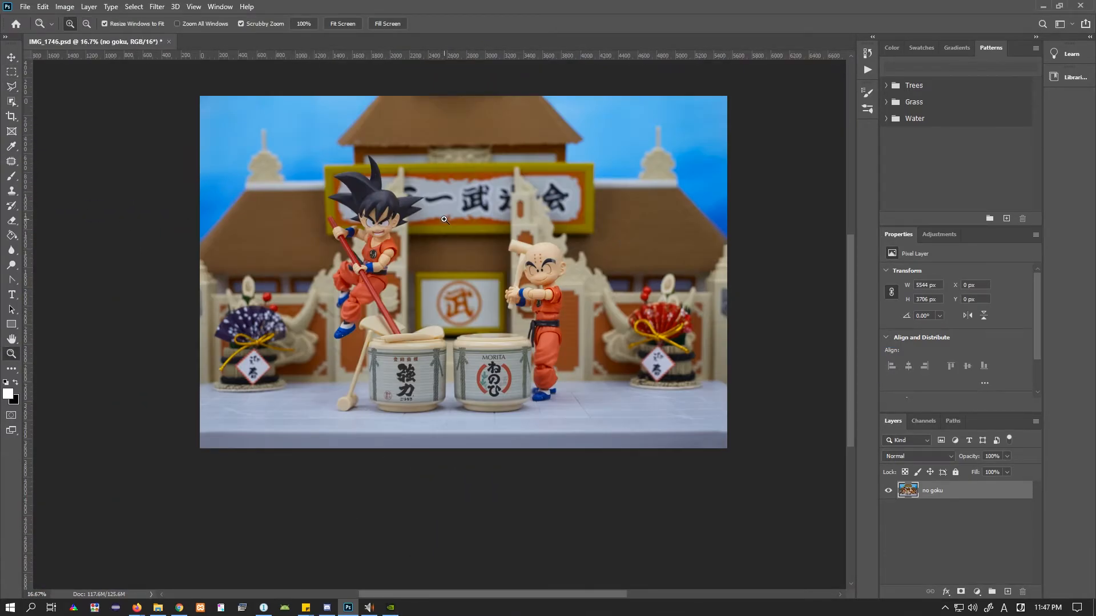
key("ctrl+0")
key("ctrl+minus")
left_click(12, 117)
left_click(109, 24)
left_click(109, 34)
left_click(982, 552)
Save the composite document and switch to Capture One
left_click(25, 6)
left_click(76, 151)
left_click(681, 484)
left_click(263, 608)
Apply automatic keystone correction to IMG_1746.psd
left_click(948, 47)
key("c")
left_click(1047, 448)
key("p")
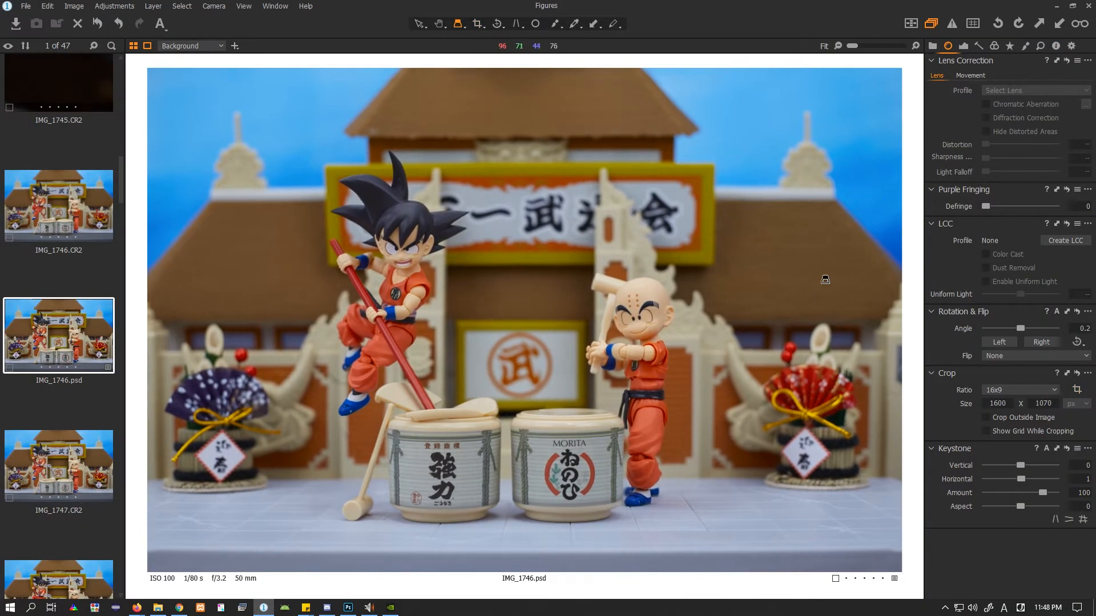
Raise one adjustment slider slightly and apply automatic Levels to IMG_1746.psd
left_click(964, 46)
left_click_drag(1020, 253, 1025, 253)
left_click(978, 46)
left_click(1047, 133)
Adjust the crop frame along the upper edge of IMG_1746.psd
left_click(478, 24)
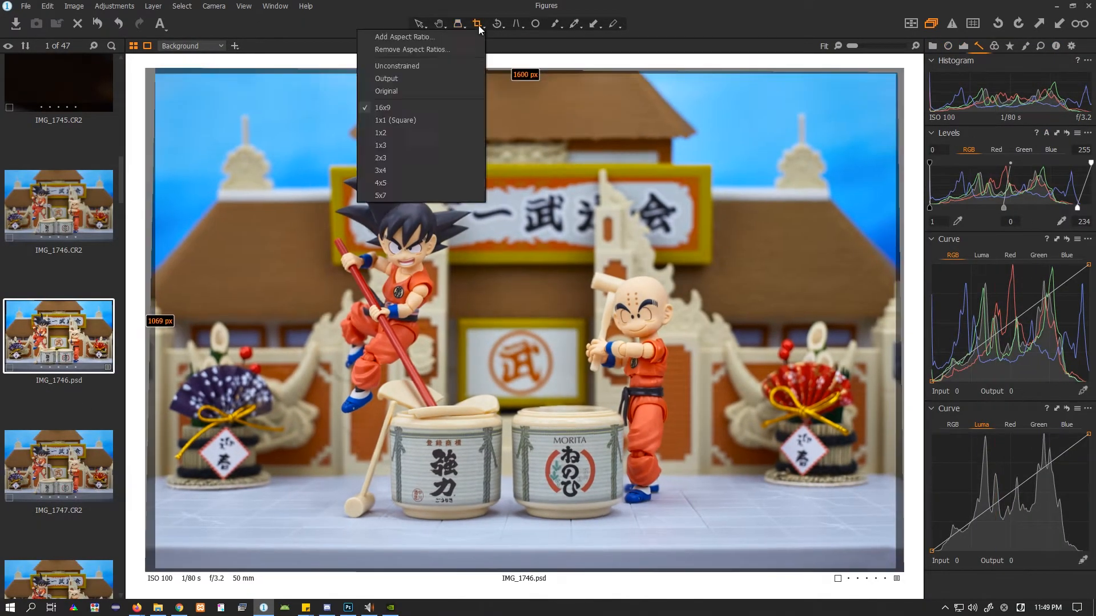
left_click(443, 120)
left_click_drag(443, 110, 443, 120)
key("p")
Create a second variant of IMG_1746.psd and adjust its crop
right_click(82, 337)
key("ctrl+z")
right_click(82, 337)
left_click(141, 285)
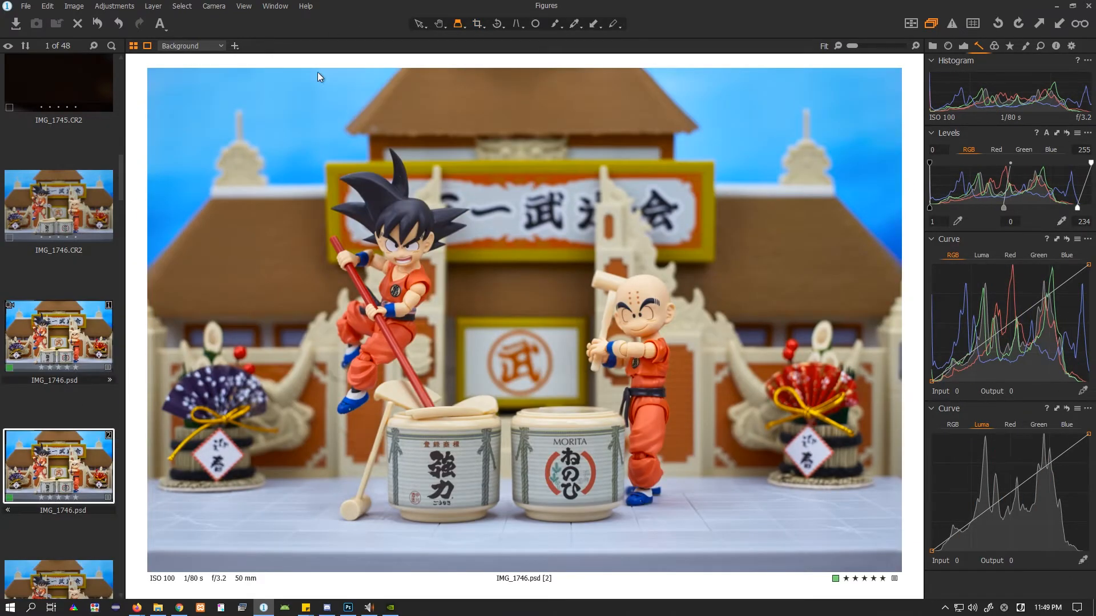
left_click(478, 24)
left_click_drag(497, 168, 496, 189)
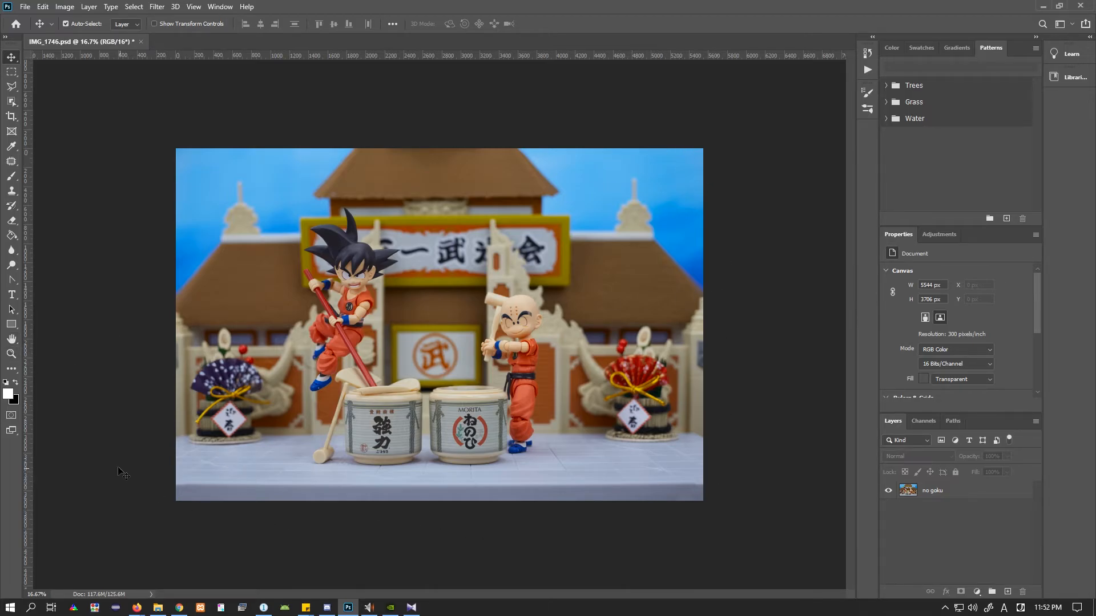
Back in Photoshop, clone the table's front edge near the image's lower-right corner using an 81 px Clone Stamp on the no goku layer
left_click(7, 355)
left_click(707, 499)
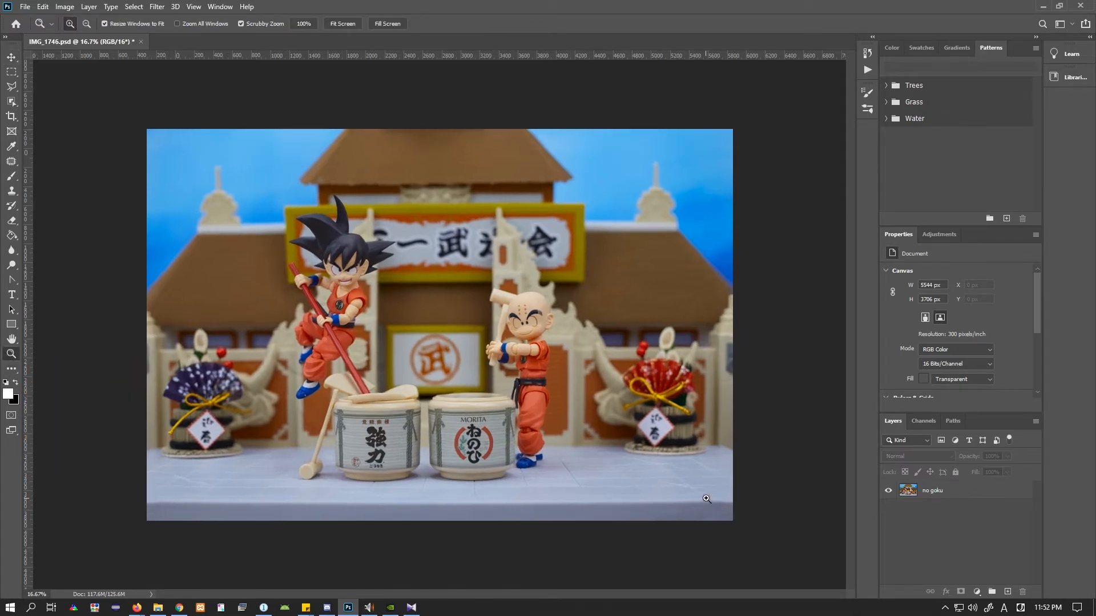
left_click(707, 499)
left_click_drag(708, 499, 405, 407)
left_click(518, 468)
left_click(515, 462)
left_click_drag(518, 434, 465, 389)
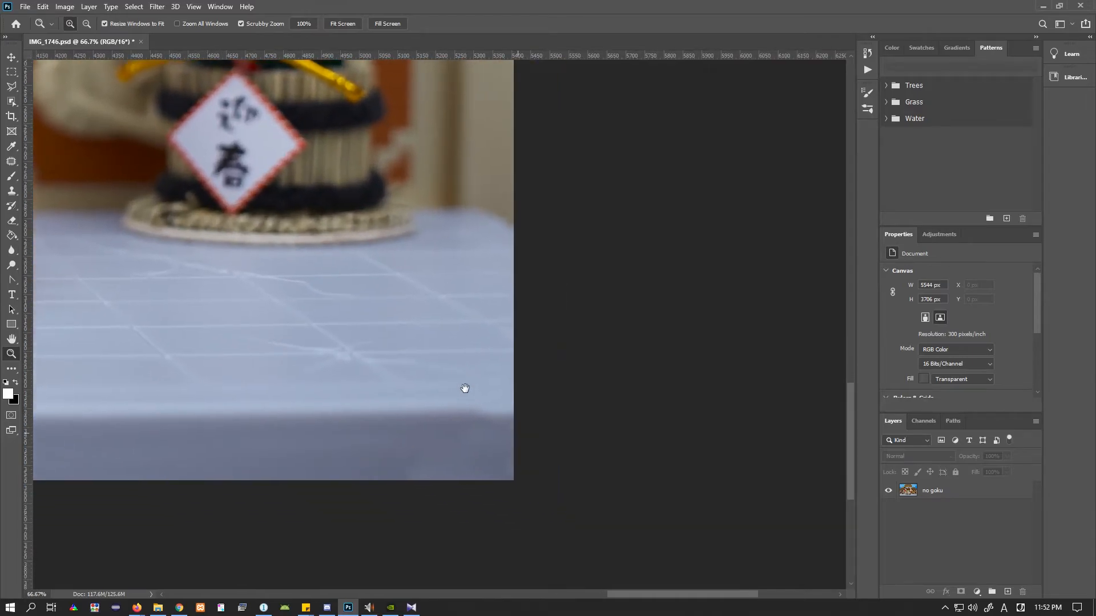
key("s")
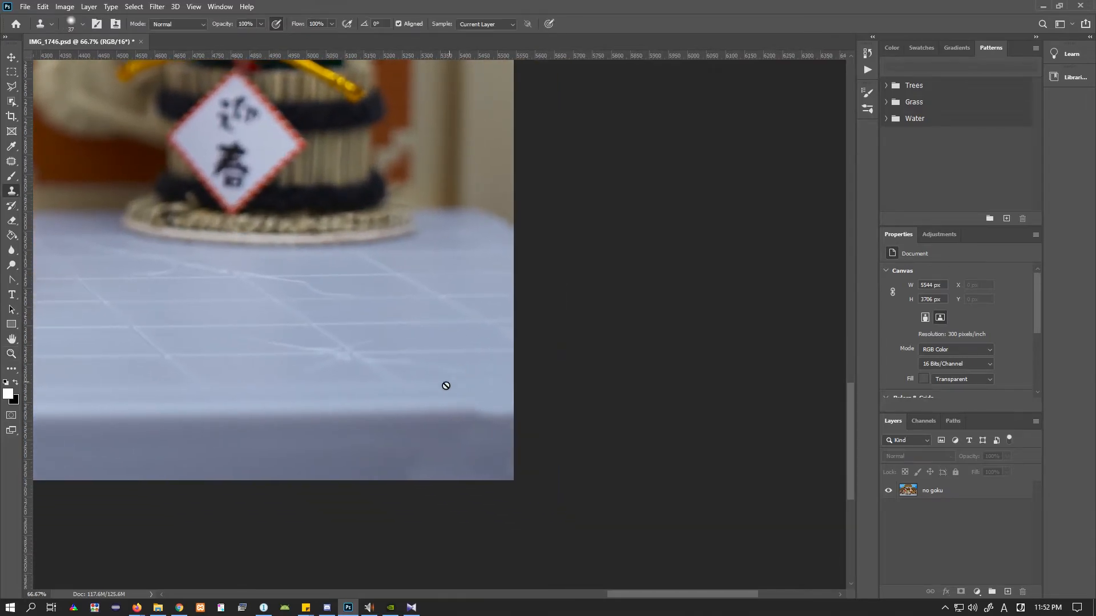
left_click(939, 492)
right_click(414, 414)
left_click(505, 440)
left_click(665, 3)
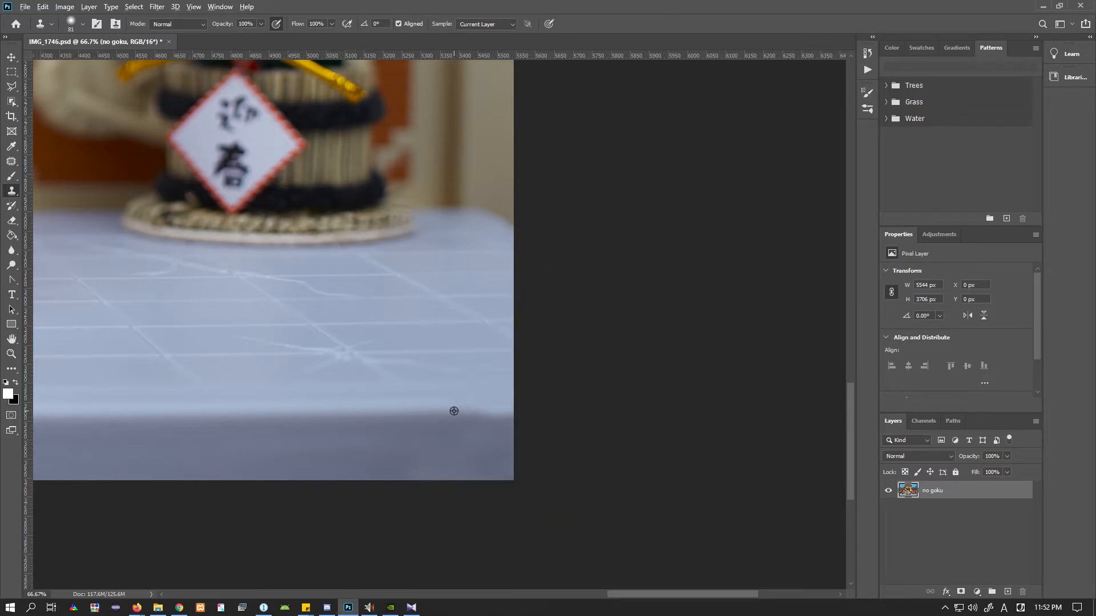
left_click_drag(479, 411, 512, 411)
Duplicate the no goku layer before retouching the staff-wielding figure's waist
left_click_drag(220, 201, 856, 508)
left_click_drag(188, 108, 873, 560)
left_click_drag(249, 411, 166, 215)
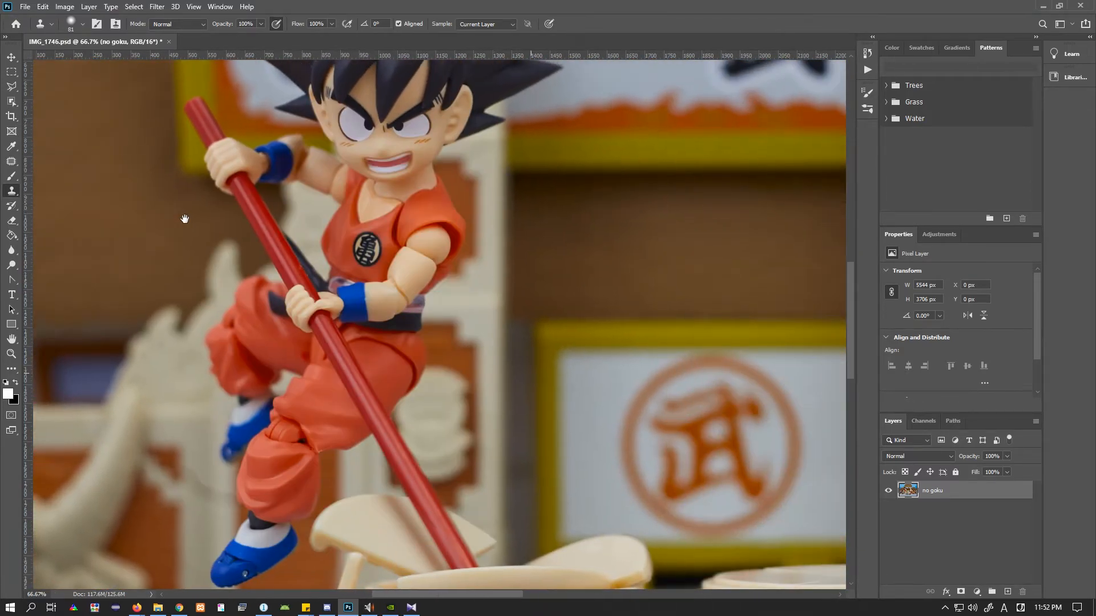
left_click(11, 354)
left_click_drag(335, 279, 420, 361)
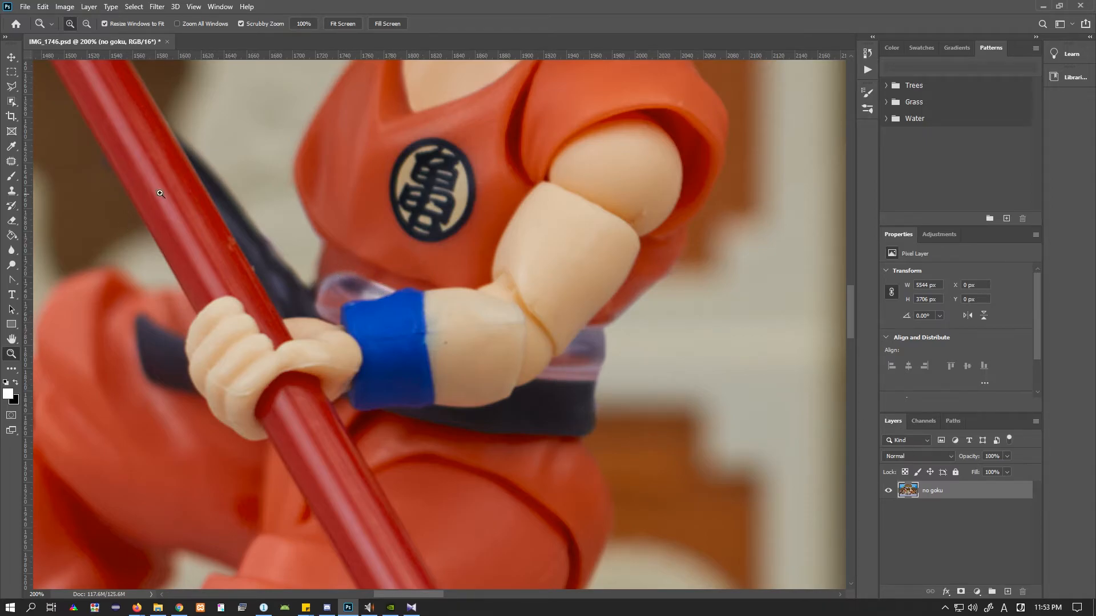
left_click_drag(901, 491, 1007, 592)
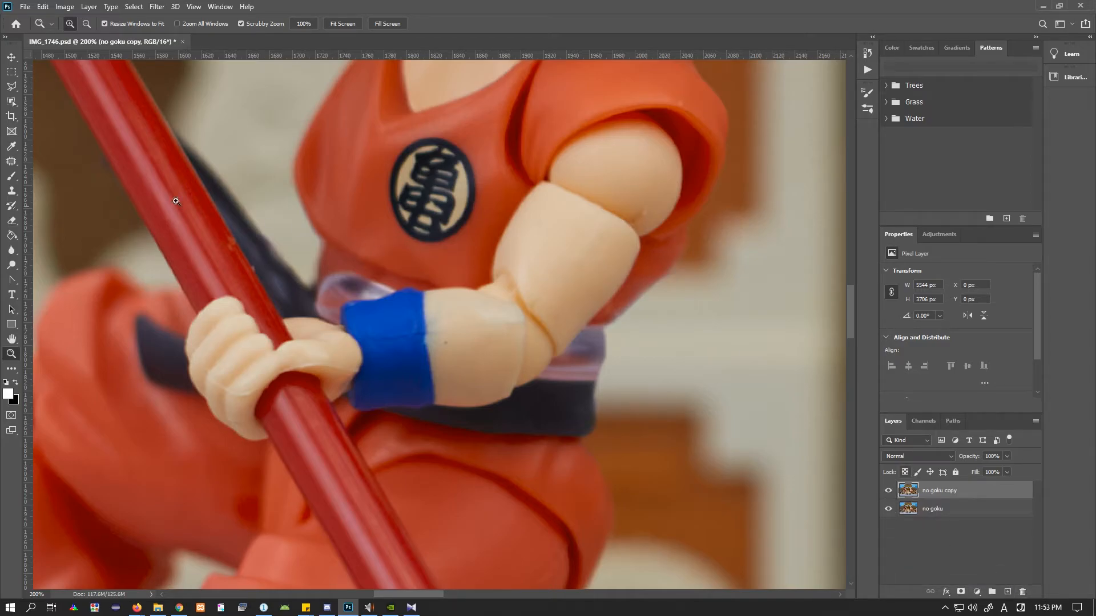
Outline the pale purple patch above the blue wristband and clone orange fabric into it with an 81 px Clone Stamp at 20% hardness
left_click(11, 86)
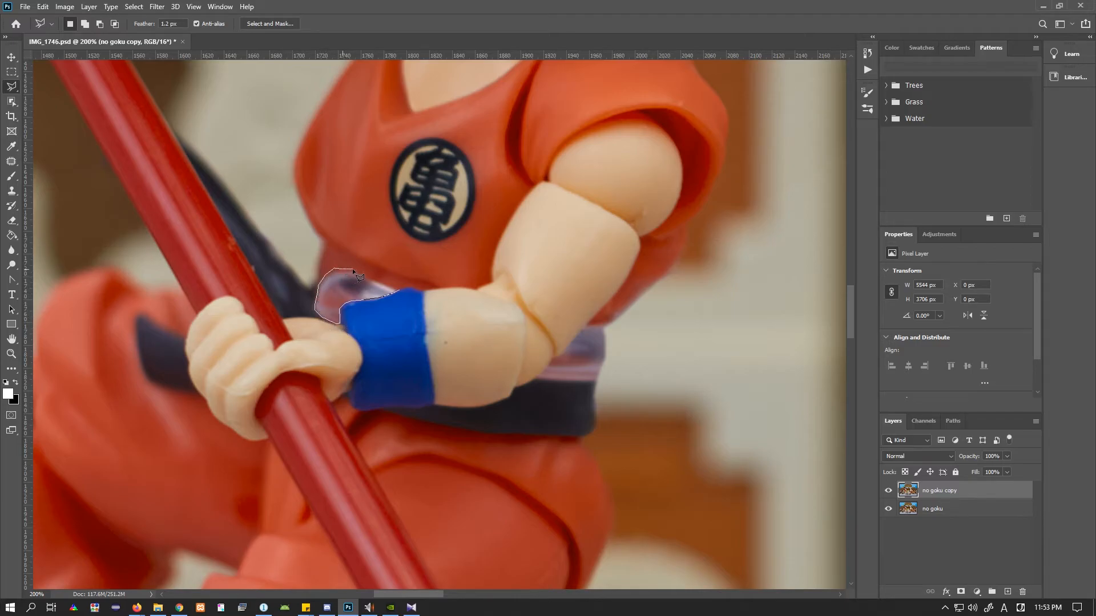
double_click(399, 291)
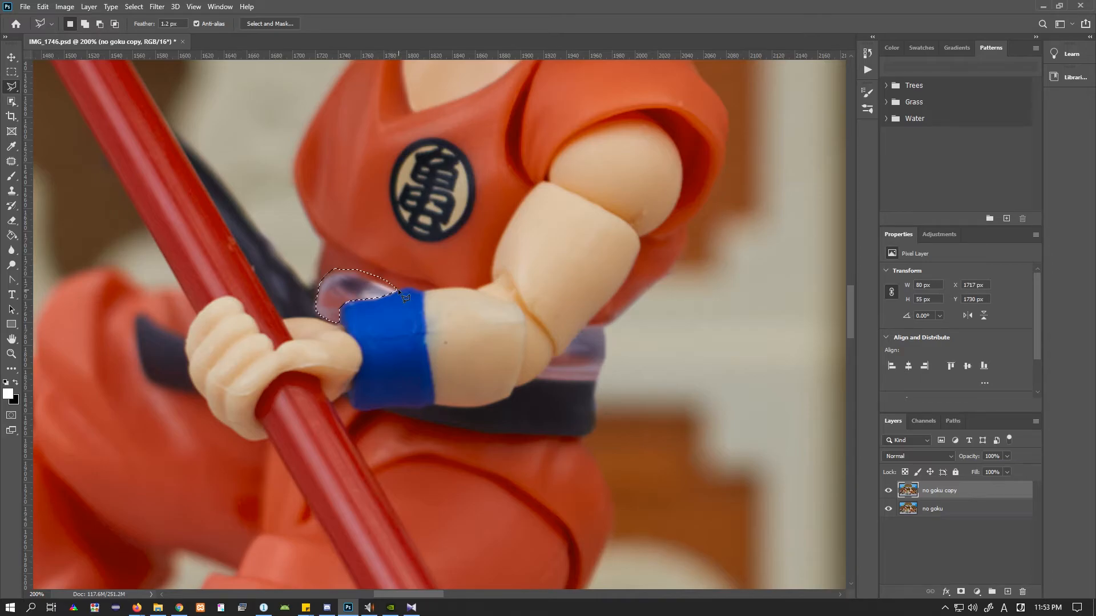
key("s")
right_click(428, 319)
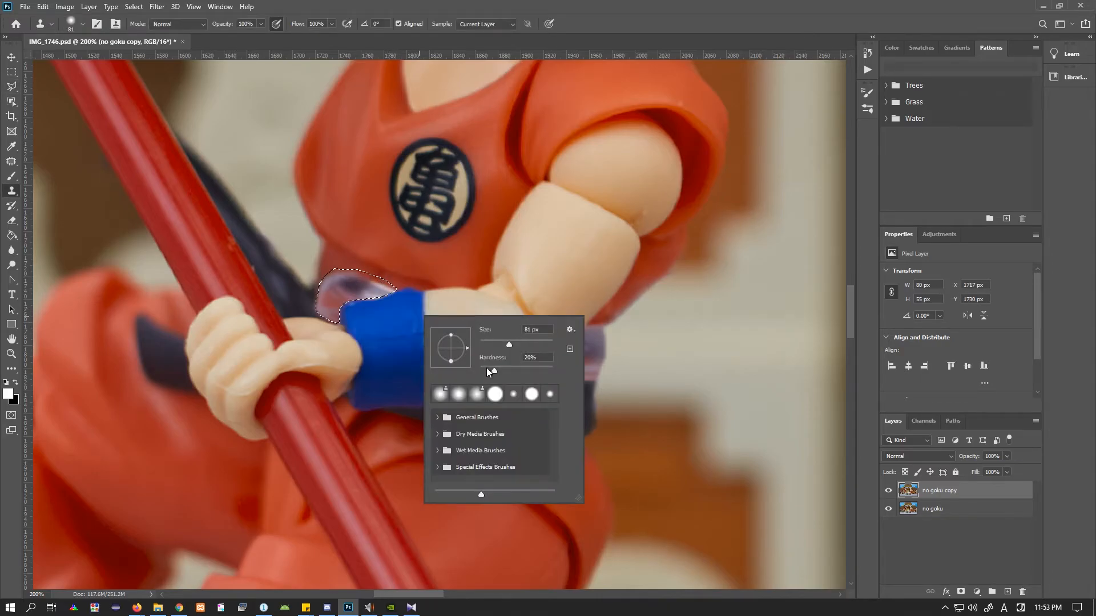
left_click(580, 4)
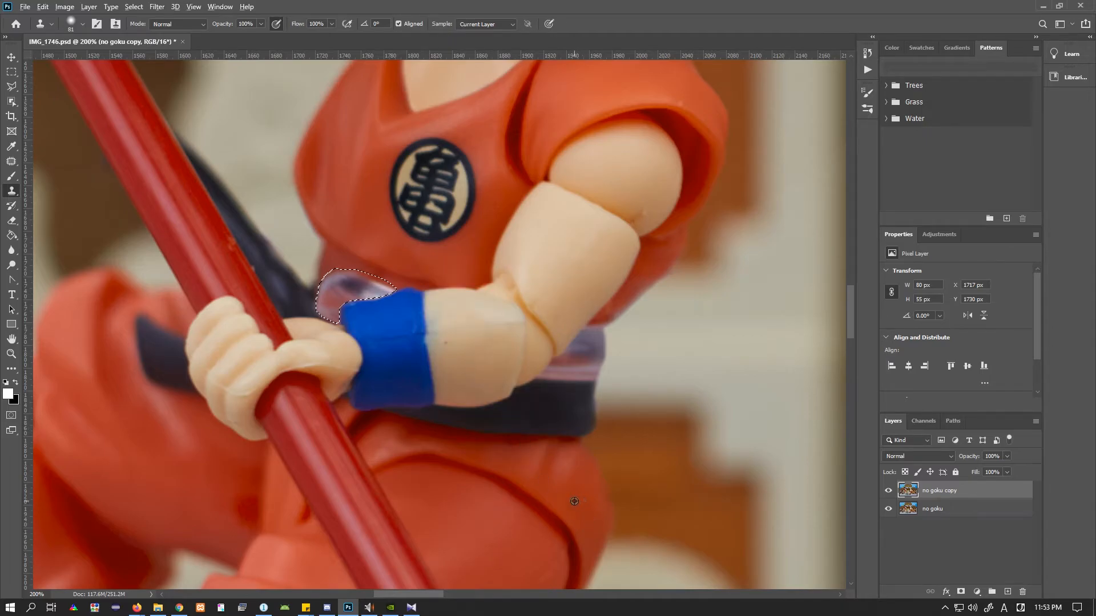
left_click_drag(355, 292, 370, 297)
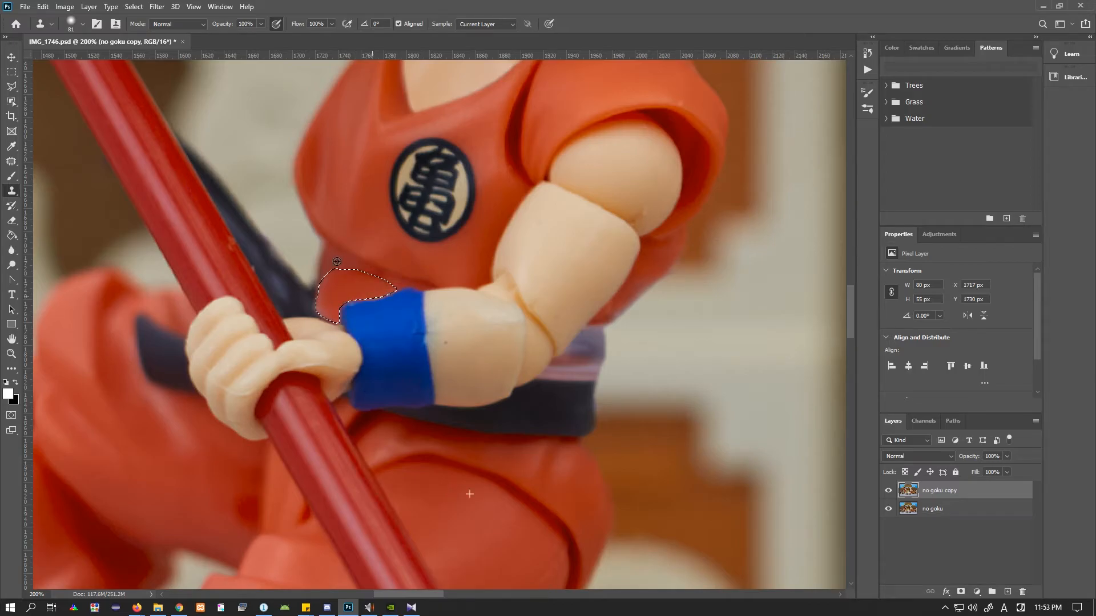
key("ctrl+d")
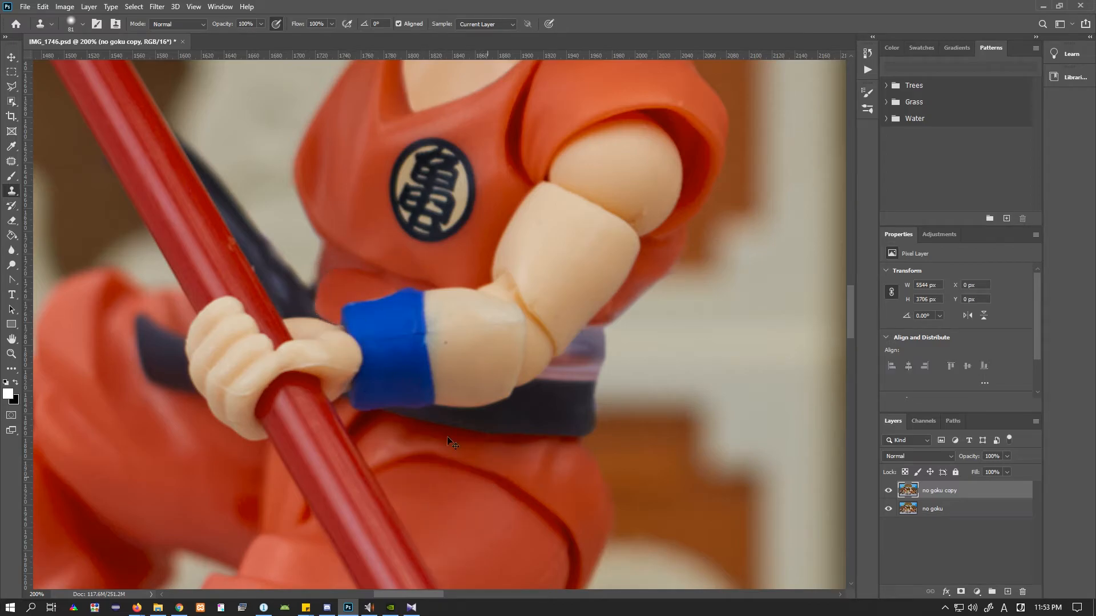
Set the Clone Stamp to 18 px, 45% opacity and 53% flow for close work on the figure's waist
left_click(10, 354)
left_click(364, 259)
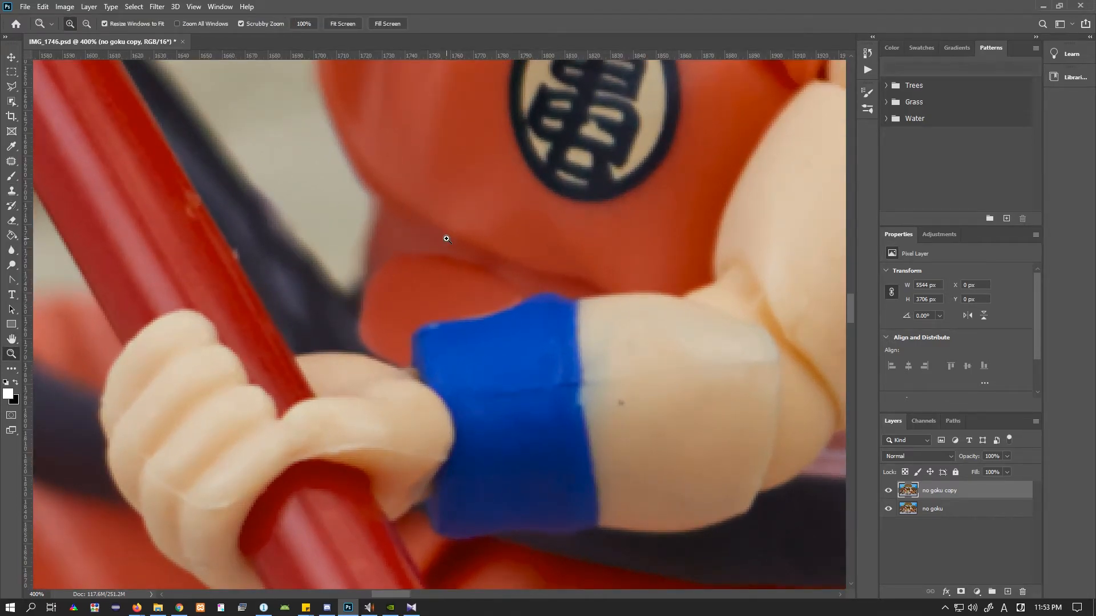
key("s")
right_click(440, 275)
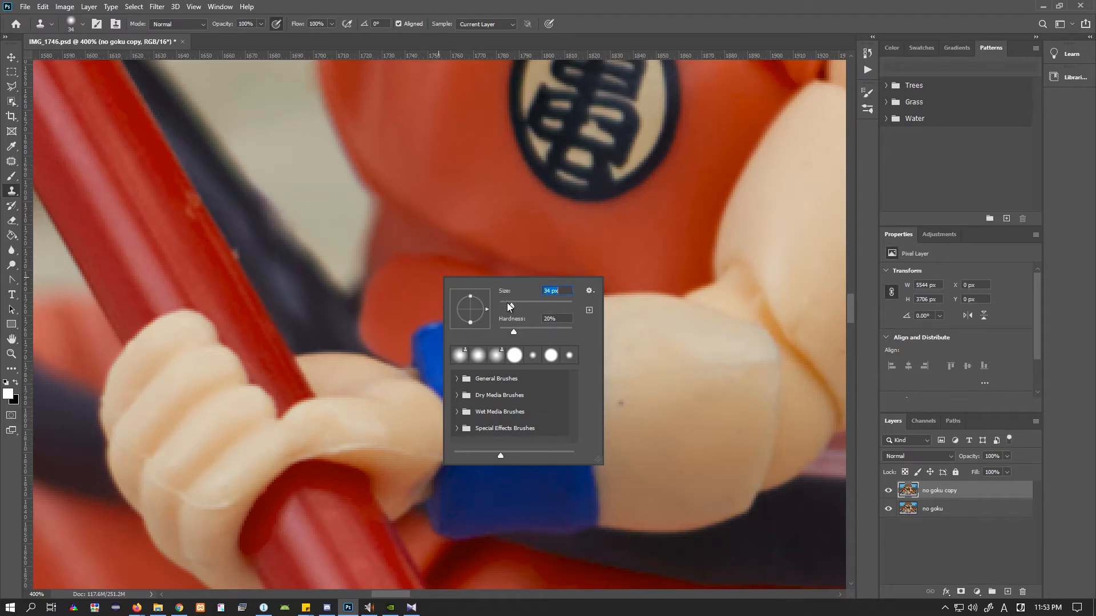
left_click_drag(504, 303, 504, 303)
left_click(618, 4)
left_click(262, 24)
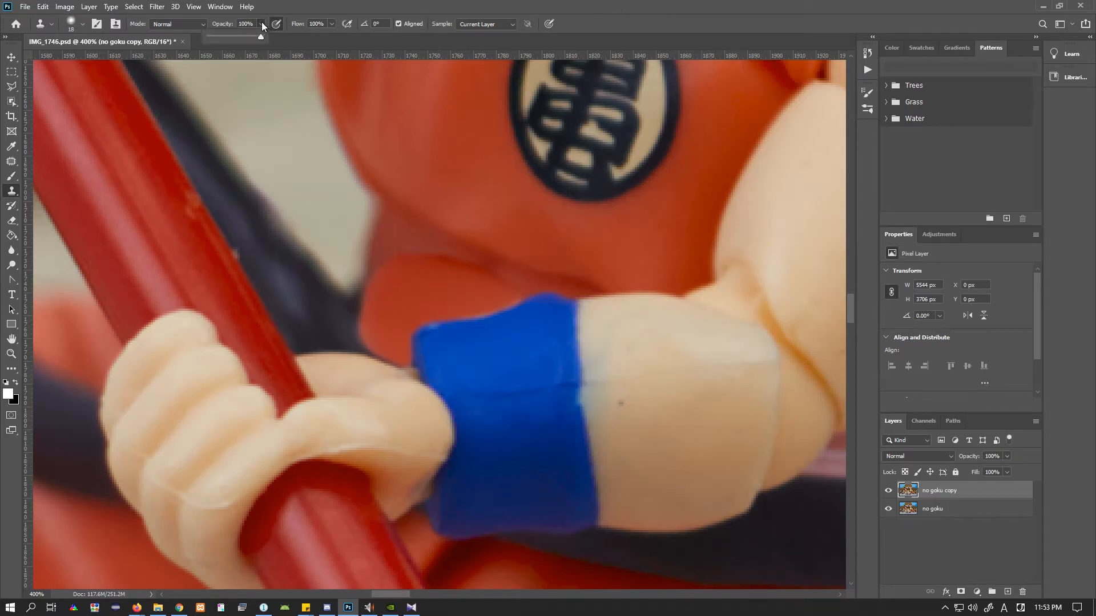
left_click(232, 37)
left_click(332, 24)
left_click(306, 37)
left_click(349, 11)
Sample nearby orange fabric and blend the upper edge of the cloned waist patch into the figure's shirt
left_click(400, 245, "alt")
mouse_move(391, 262)
left_mouse_down()
mouse_move(484, 279)
mouse_move(388, 266)
mouse_move(423, 266)
mouse_move(406, 285)
left_mouse_up()
left_click(400, 282, "alt")
left_click(409, 244, "alt")
left_click(405, 252, "alt")
left_click(410, 245, "alt")
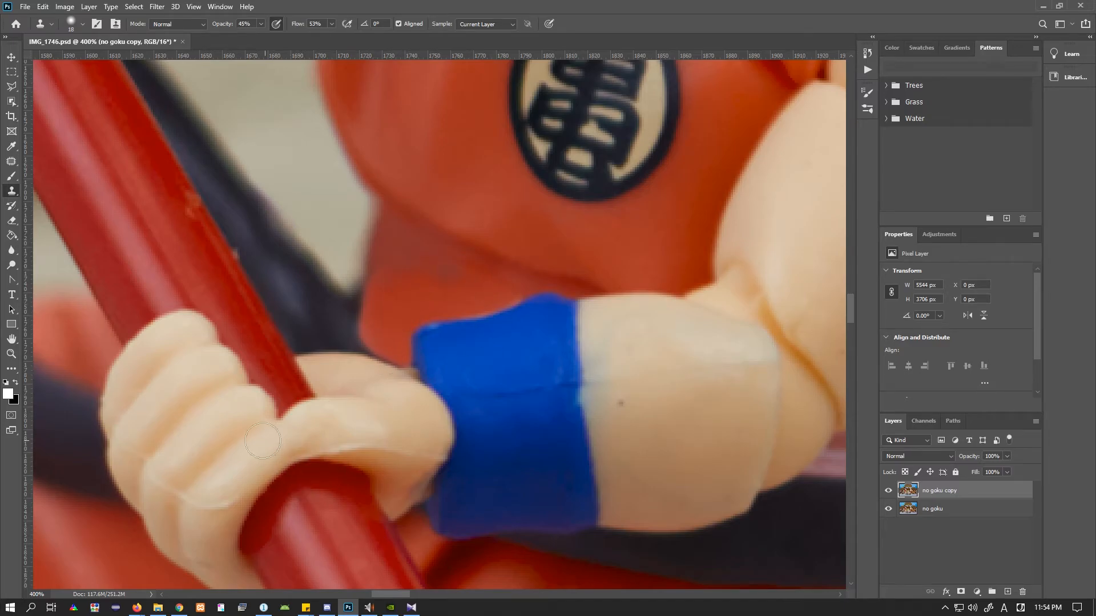
Retouch the boundary between the orange waist patch and the dark sash tail with the Clone Stamp
left_click(11, 353)
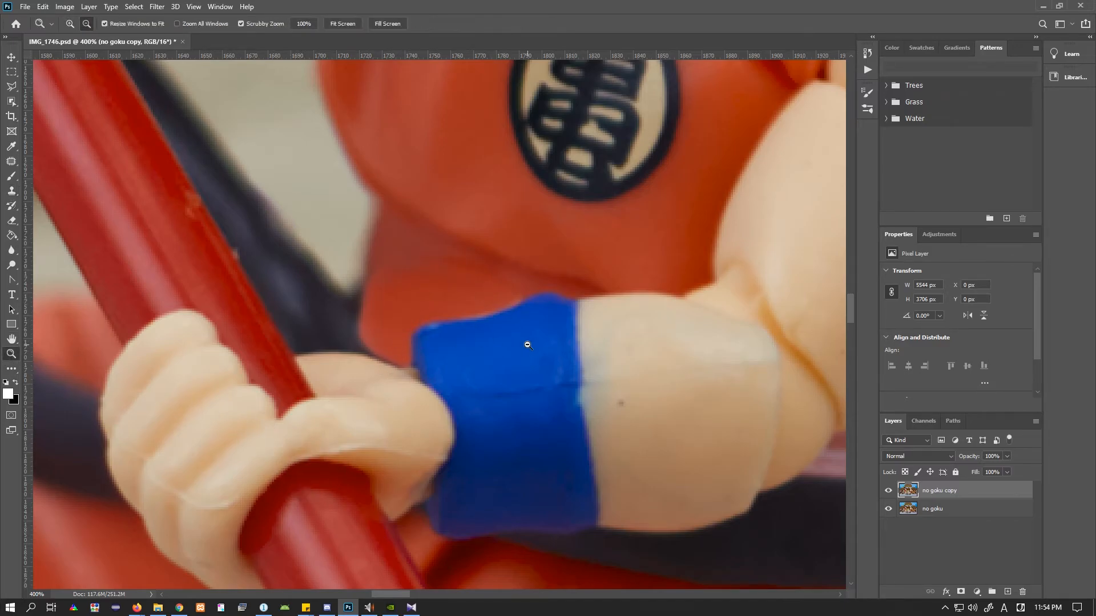
left_click(526, 346, "alt")
left_click(528, 345, "alt")
left_click(530, 345, "alt")
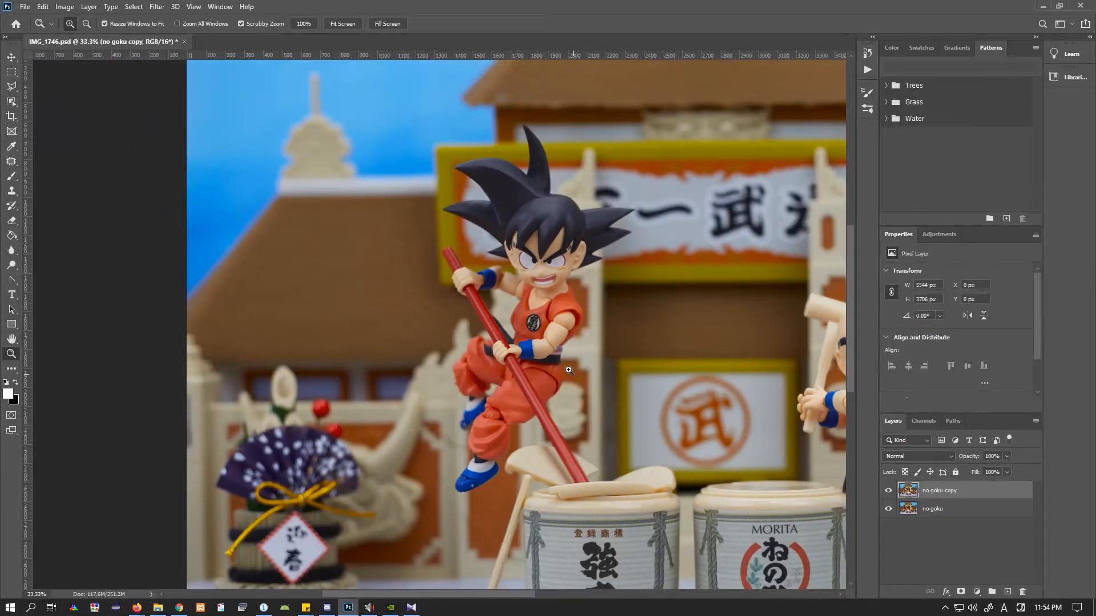
left_click(526, 354)
left_click(521, 354)
left_click(522, 352)
left_click(537, 318)
left_click(526, 320)
key("s")
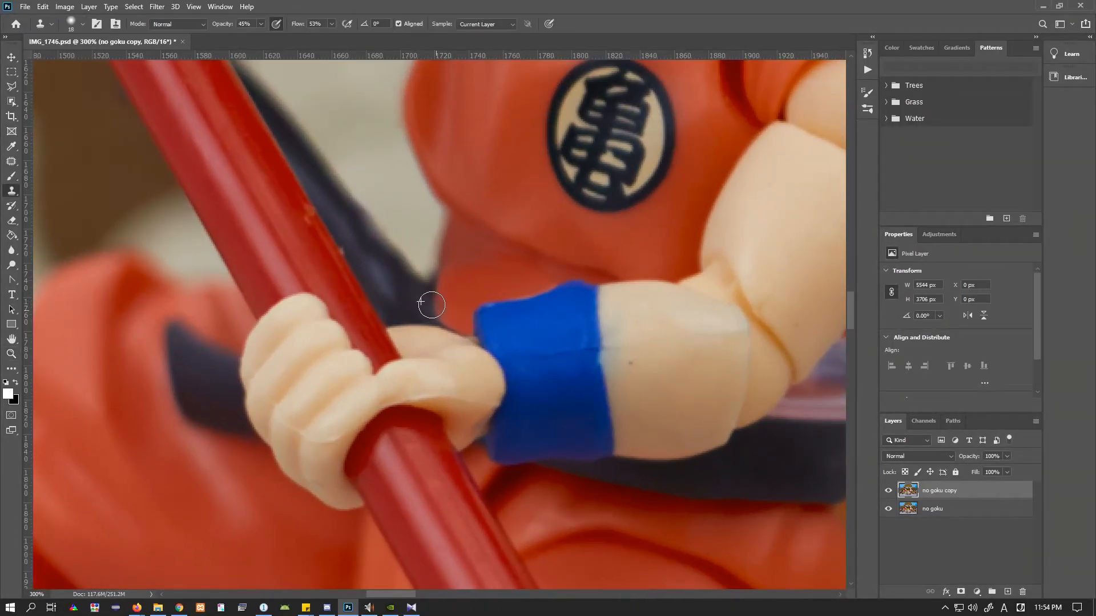
left_click_drag(430, 309, 416, 306)
Reduce the Clone Stamp brush to 12 px and retouch the blue wristband's upper edge
right_click(535, 304)
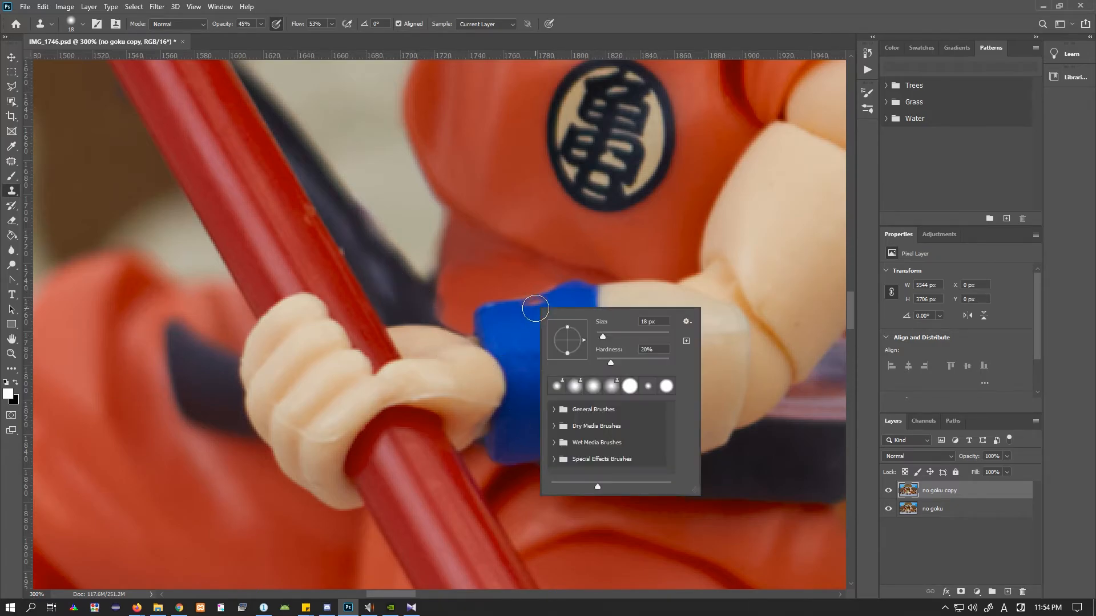
key("Escape")
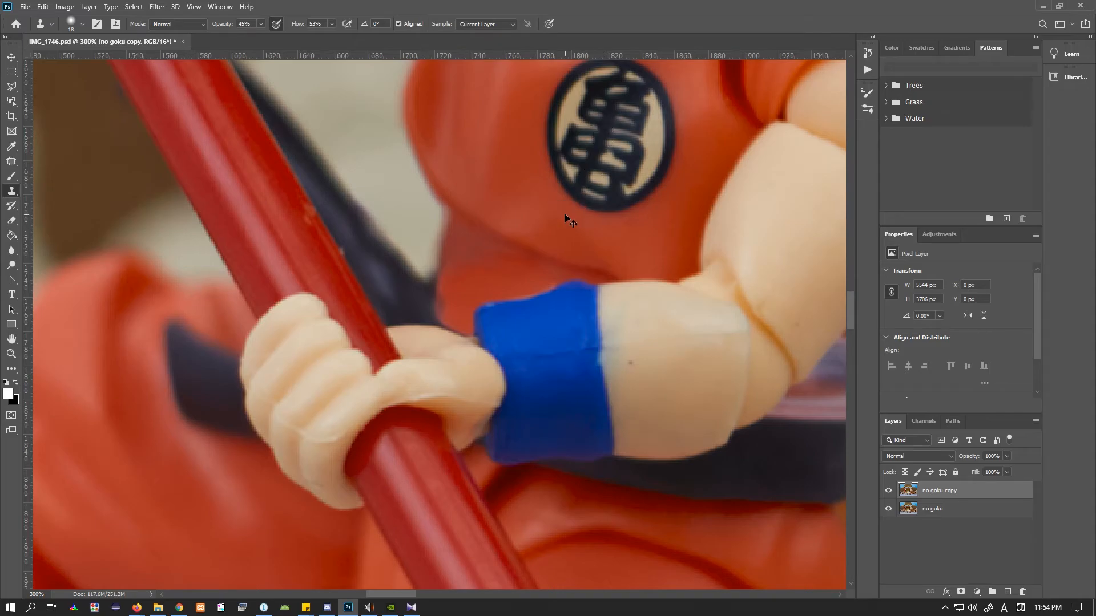
right_click(483, 271)
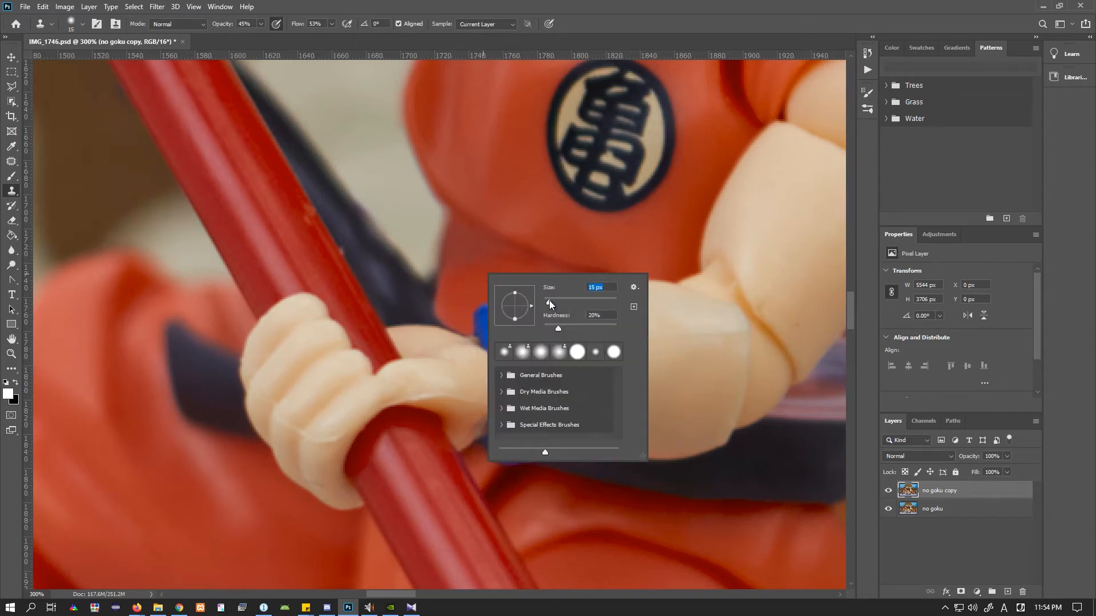
key("Return")
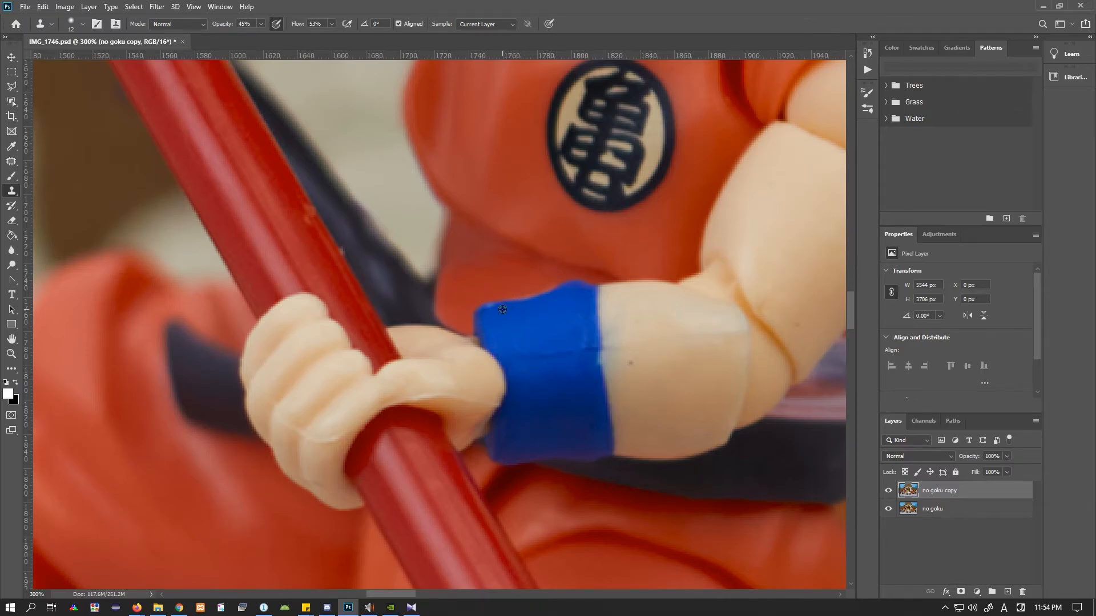
left_click_drag(509, 309, 563, 293)
Inspect the sash behind the figure's elbow and examine the retouched waist in the overall composite
mouse_move(640, 331)
left_mouse_down()
mouse_move(477, 342)
mouse_move(457, 267)
left_mouse_up()
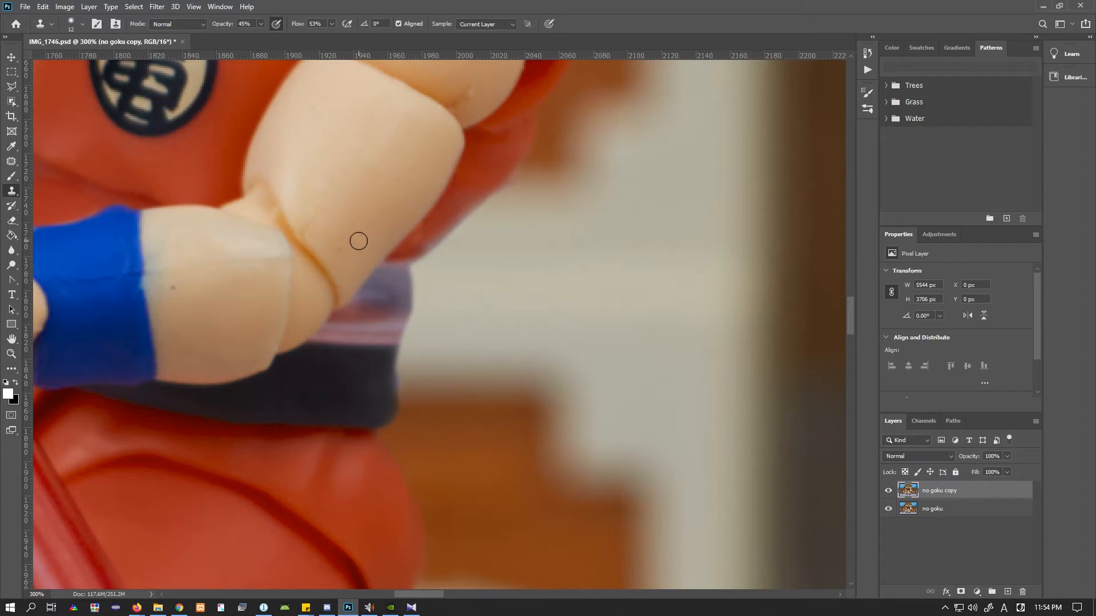
left_click(12, 354)
left_click(142, 327)
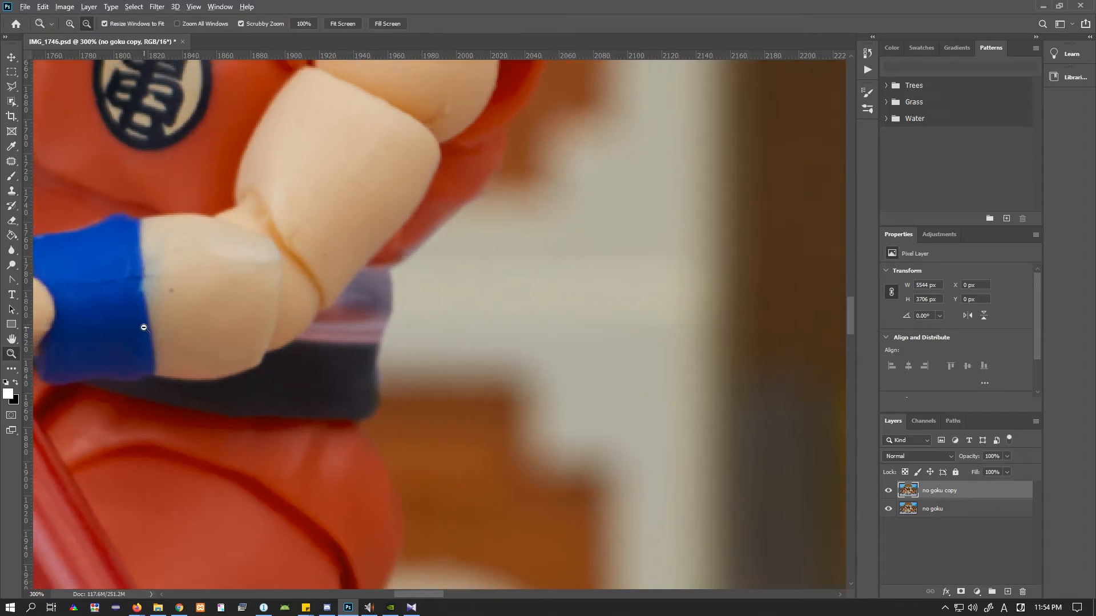
left_click(141, 330)
left_click(141, 334)
left_click(139, 341)
left_click(137, 348)
left_click(137, 350, "alt")
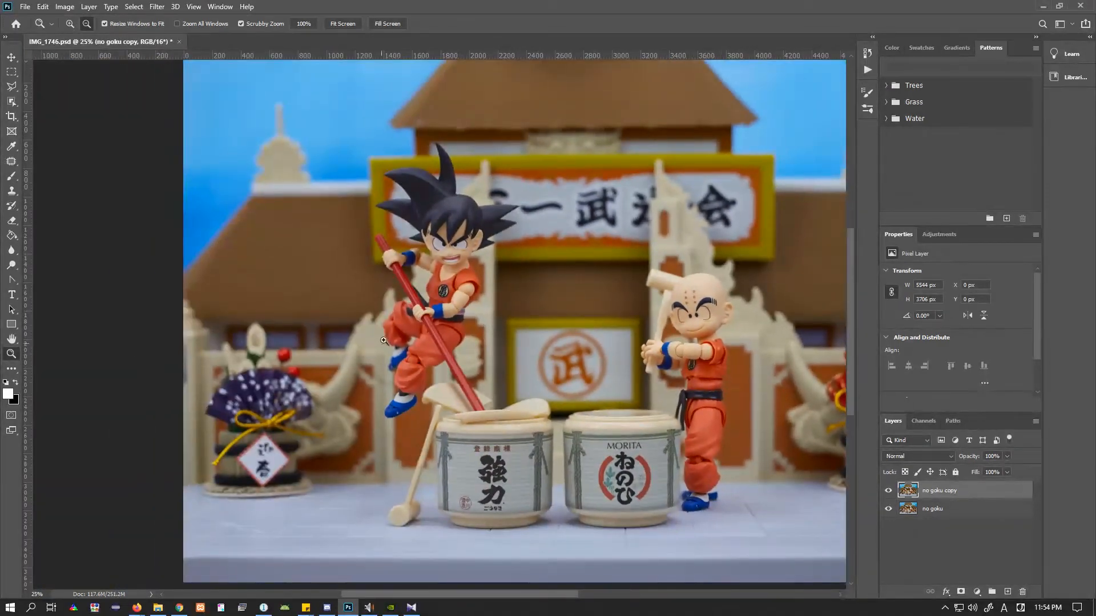
Select the purplish patch between the figure's elbow and the dark sash with the Polygonal Lasso
left_click(467, 321)
left_click(466, 318)
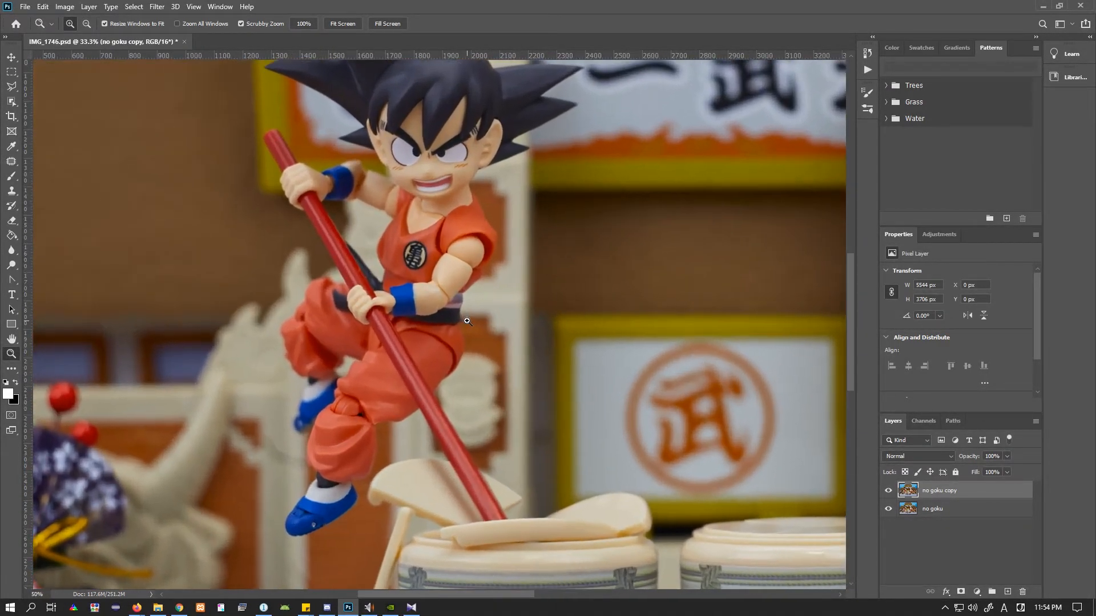
left_click(462, 308)
left_click(456, 297)
left_click(452, 284)
left_click(12, 86)
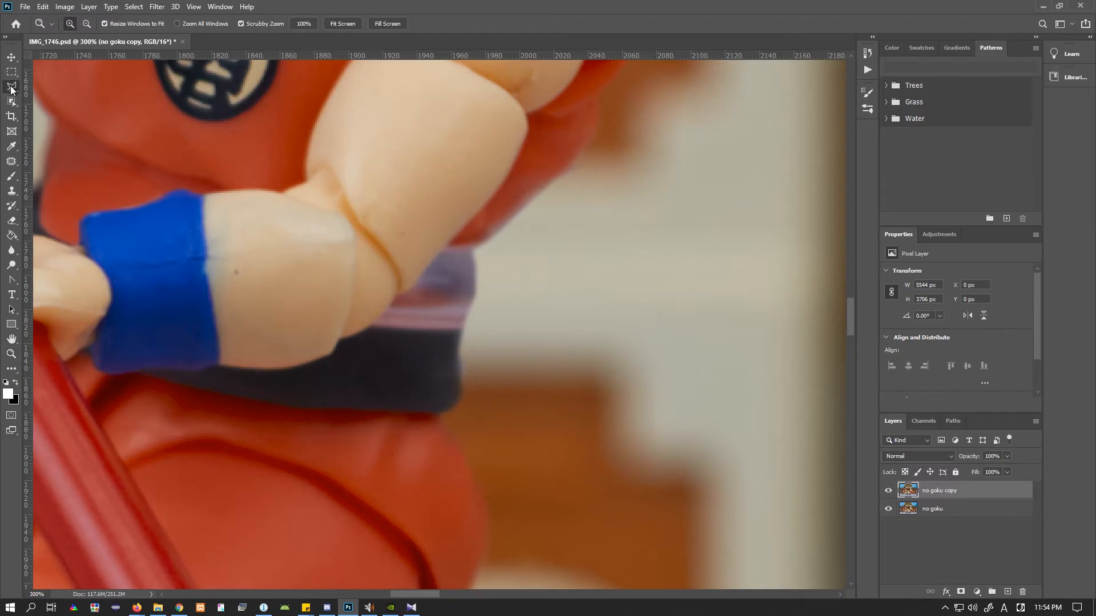
left_click(444, 247)
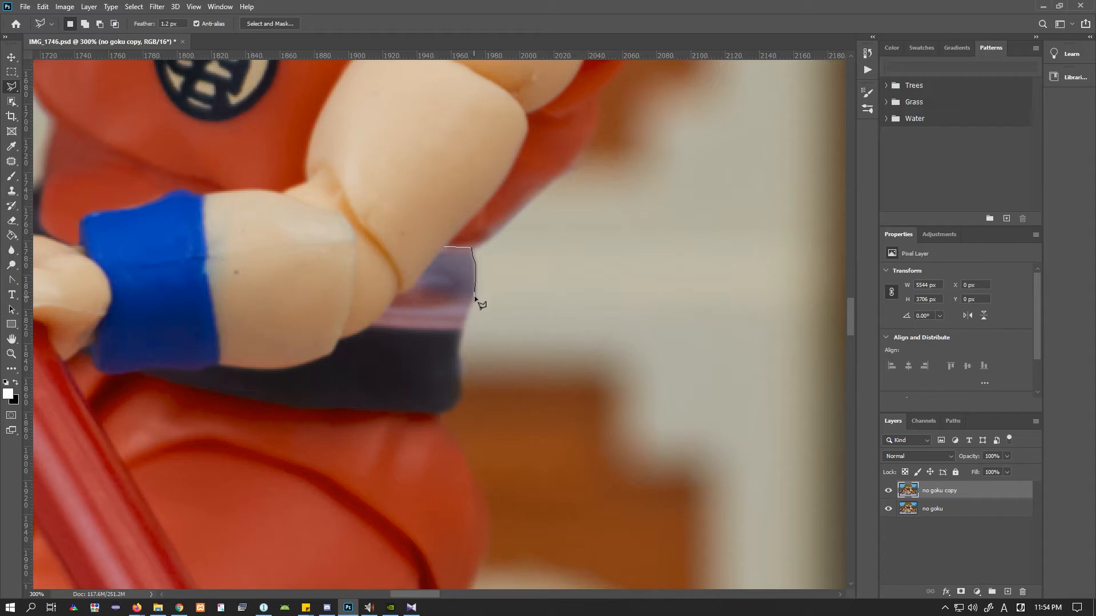
left_click(464, 329)
left_click(371, 326)
left_click(401, 294)
left_click(445, 248)
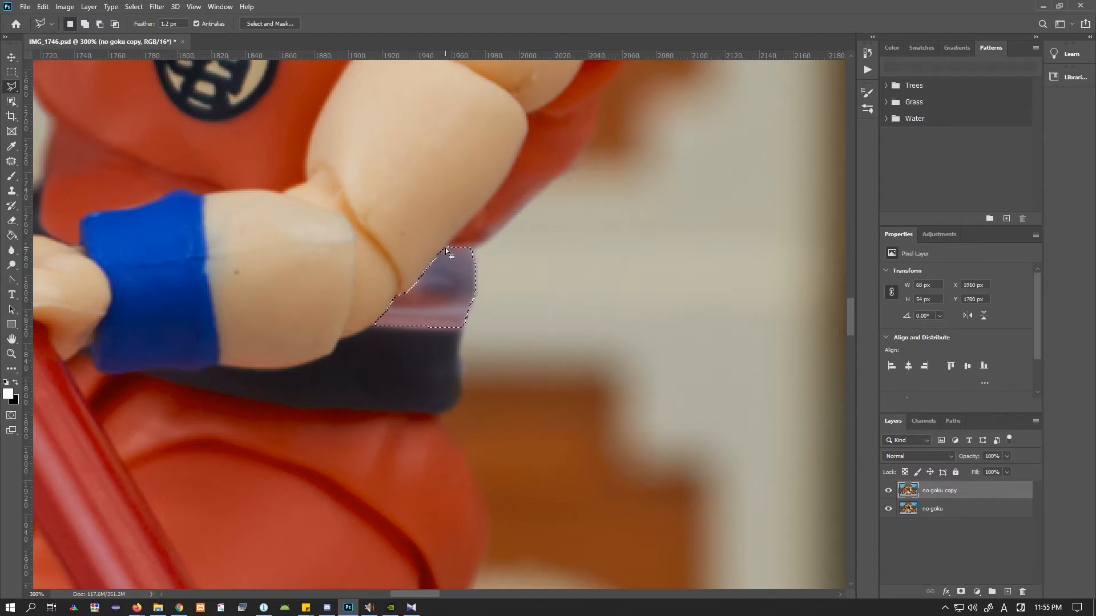
Enlarge the Clone Stamp brush, clone orange fabric from behind the upper arm over the selected waist patch, and clear the selection
key("s")
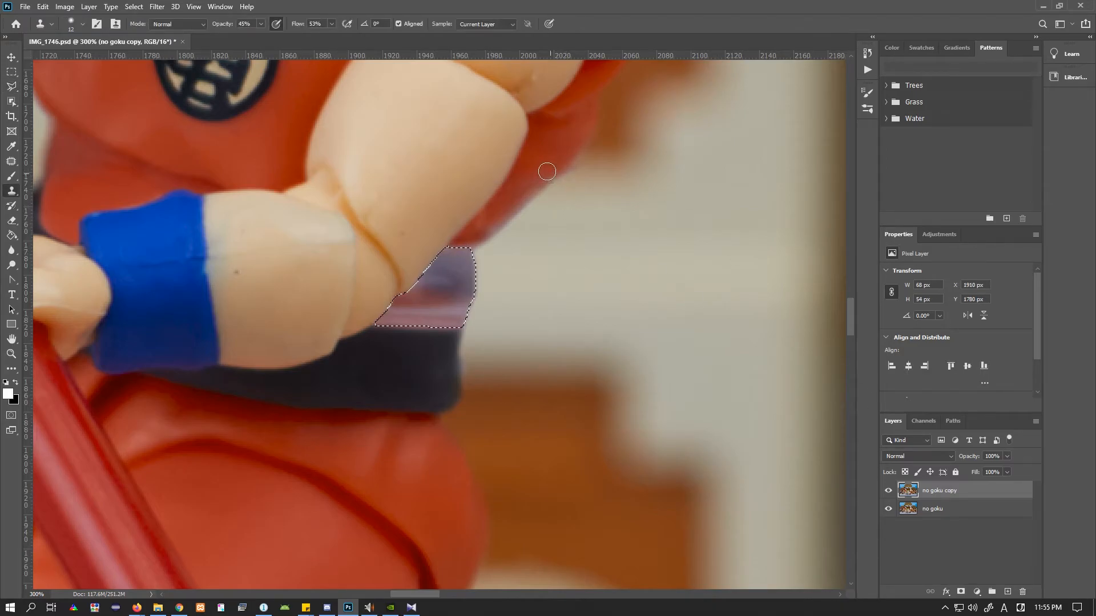
right_click(548, 171)
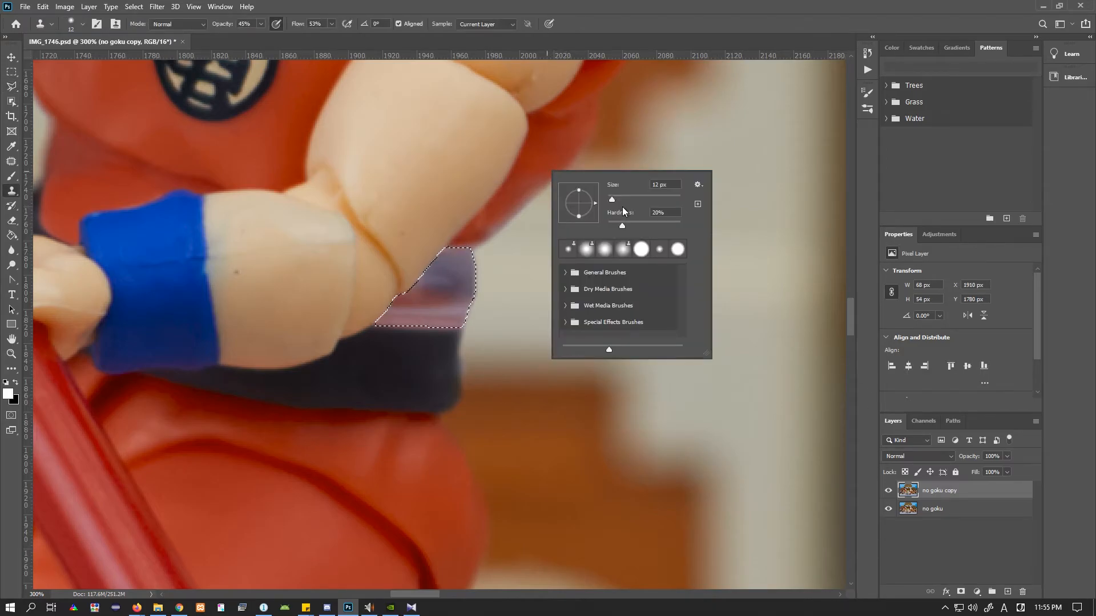
left_click(666, 9)
left_click(546, 137, "alt")
mouse_move(447, 246)
left_mouse_down()
mouse_move(436, 283)
mouse_move(453, 252)
mouse_move(453, 291)
mouse_move(458, 282)
mouse_move(428, 294)
mouse_move(440, 280)
mouse_move(404, 289)
mouse_move(419, 280)
mouse_move(423, 288)
mouse_move(408, 283)
mouse_move(449, 343)
mouse_move(408, 306)
mouse_move(432, 283)
left_mouse_up()
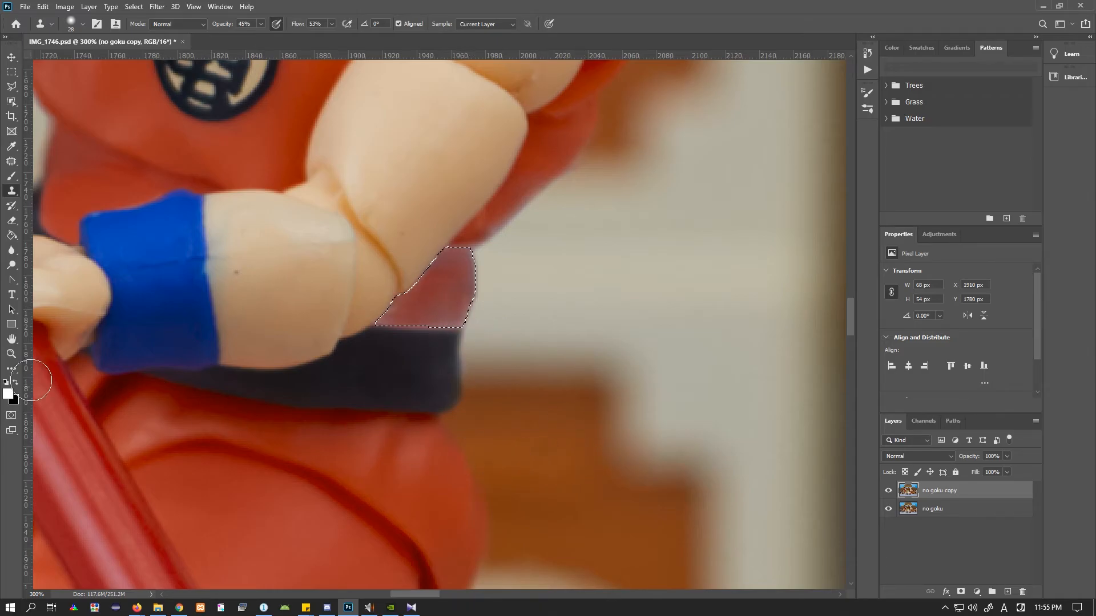
key("ctrl+d")
Examine the recolored waist patch behind the elbow in the context of the whole figure
left_click(11, 354)
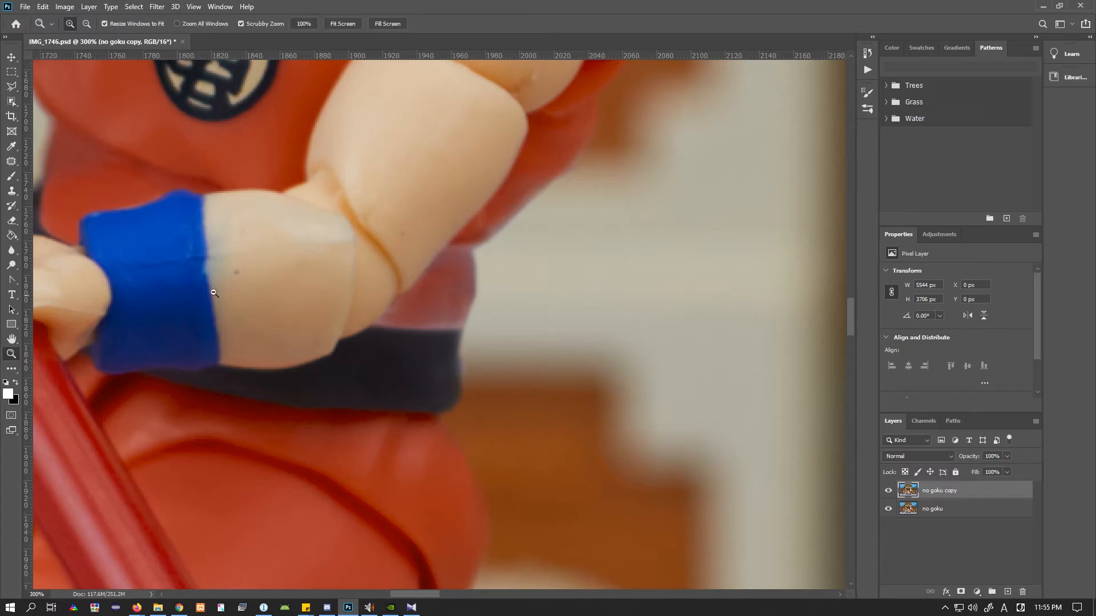
left_click(211, 290, "alt")
left_click(224, 290, "alt")
left_click(223, 290, "alt")
left_click(223, 289, "alt")
left_click(223, 289, "alt")
left_click(431, 309, "alt")
left_click_drag(432, 315, 452, 366)
Set the Clone Stamp brush to 18 px and clone orange fabric from behind the arm along the waist patch's outer edge
left_click(285, 319)
left_click(311, 324)
left_click(314, 325)
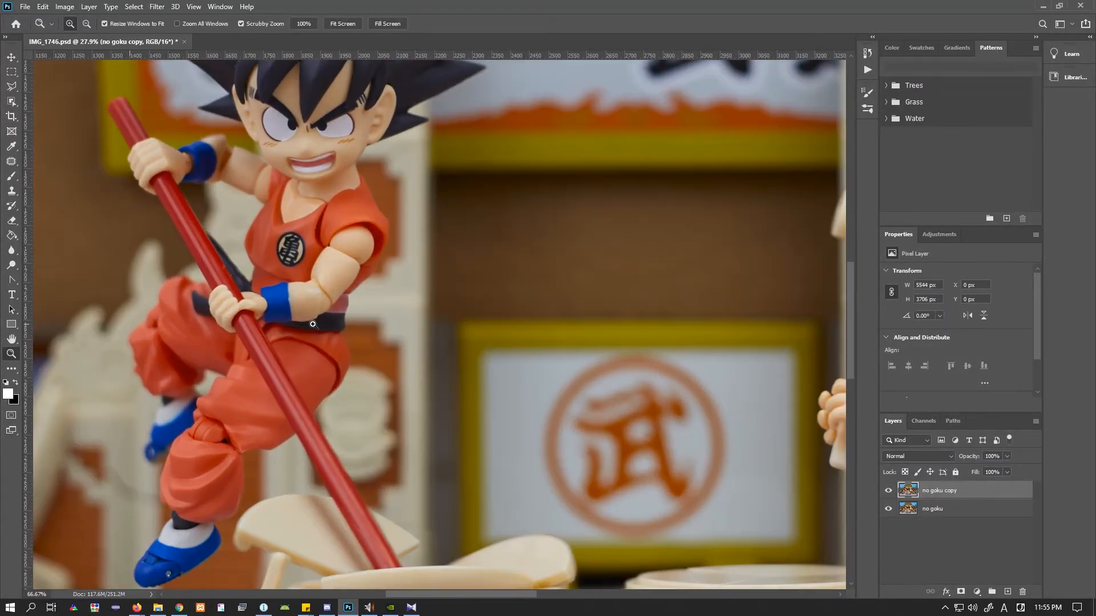
left_click(353, 303)
left_click(329, 319)
left_click(328, 321)
left_click(328, 330)
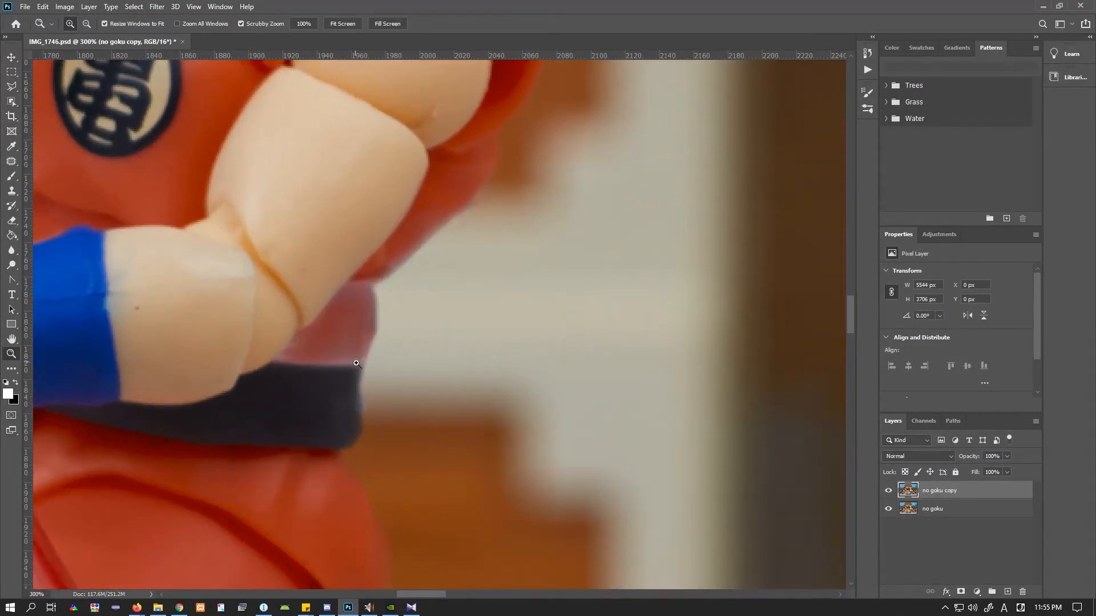
key("s")
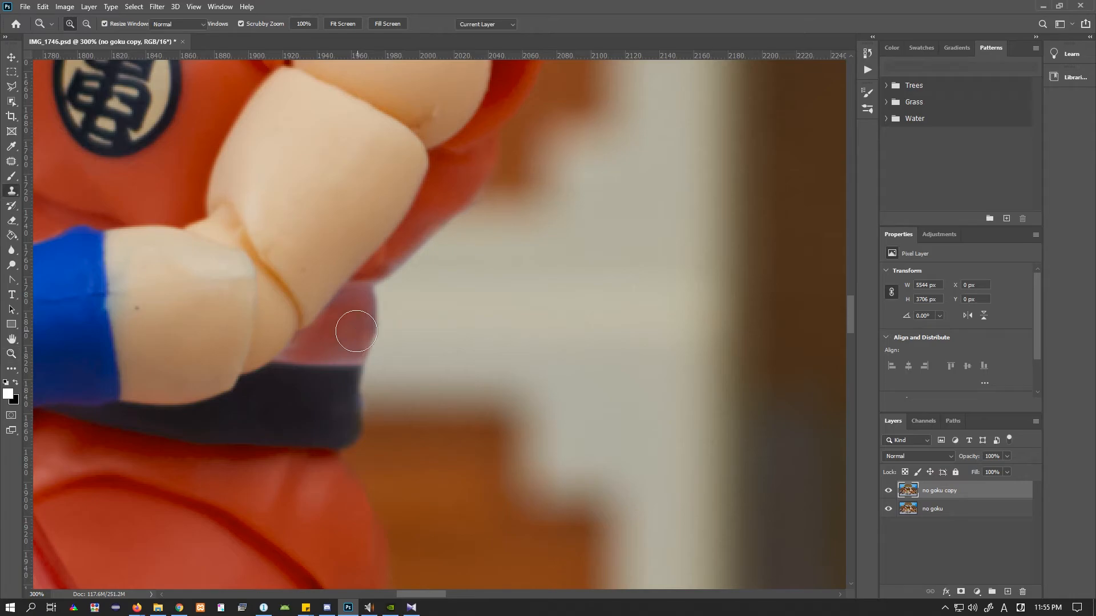
right_click(355, 327)
left_click(419, 360)
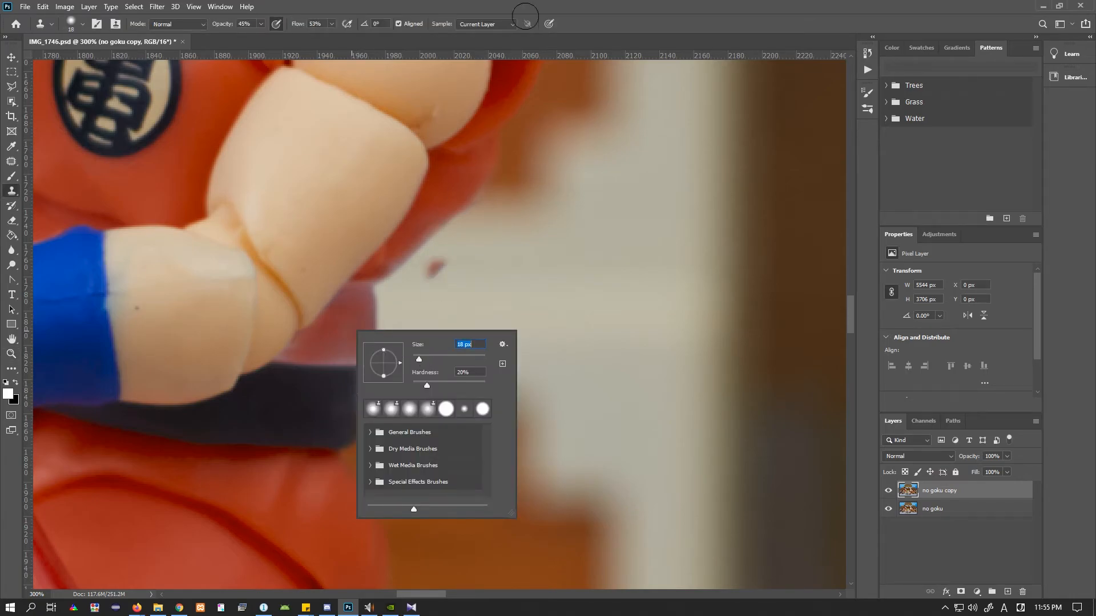
left_click(520, 39)
left_click(451, 188, "alt")
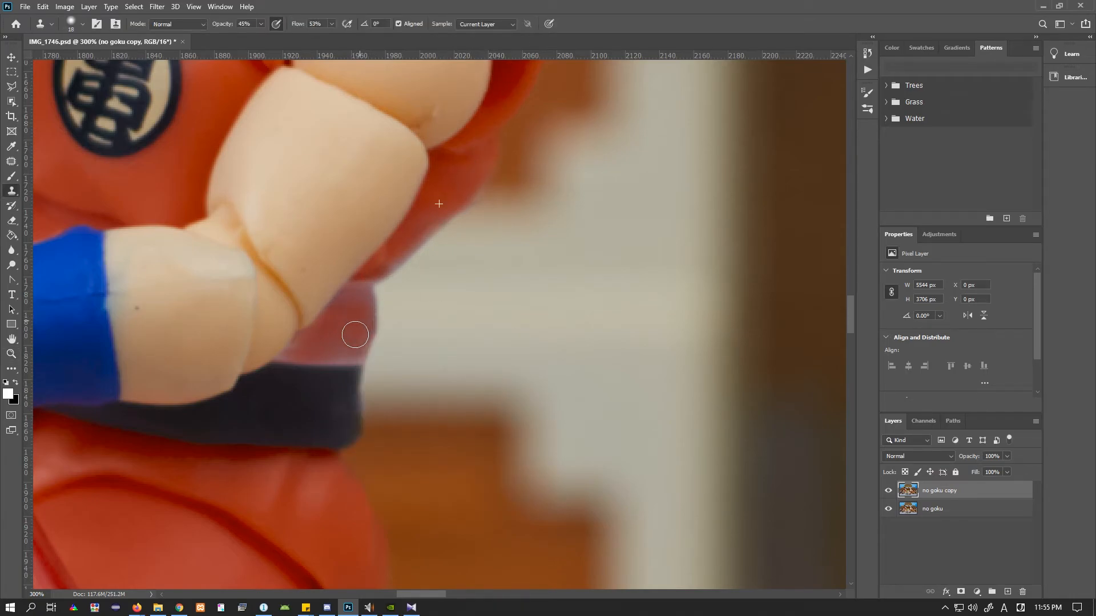
mouse_move(380, 278)
left_mouse_down()
mouse_move(333, 347)
mouse_move(353, 353)
left_mouse_up()
Outline the pinkish waist patch between the forearm and the dark sash as a lasso selection
left_click(12, 86)
left_click(272, 363)
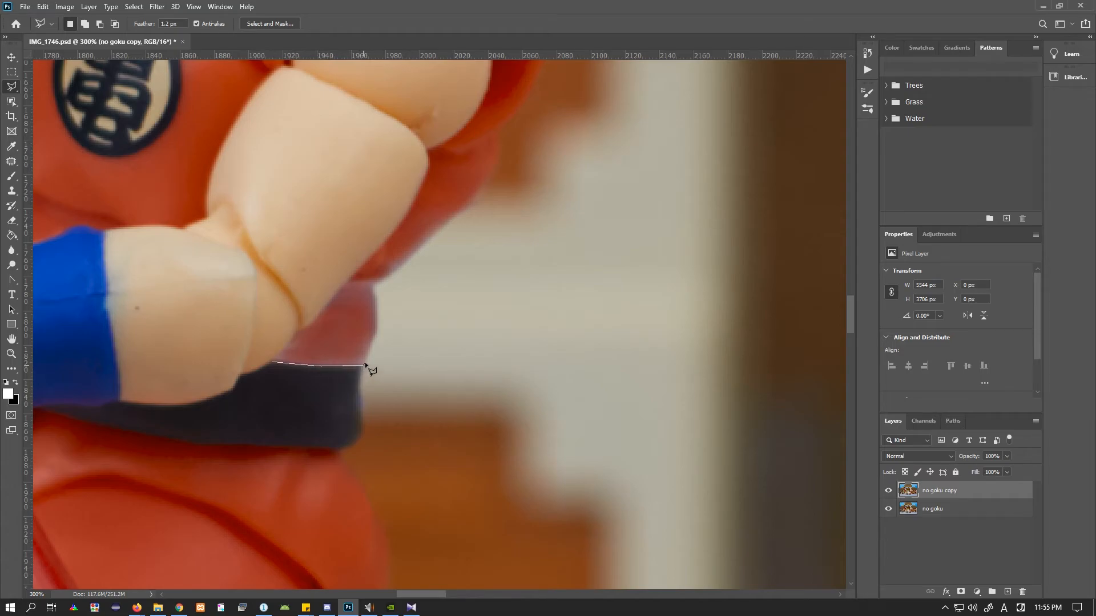
left_click(376, 330)
left_click(374, 286)
left_click(310, 325)
left_click(286, 346)
left_click(272, 363)
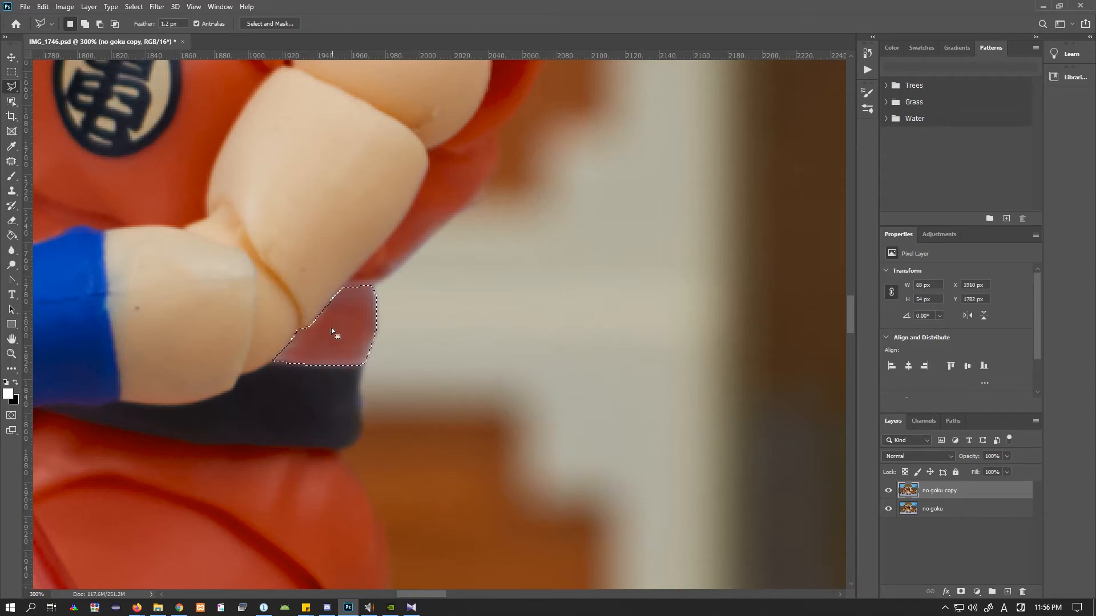
Clone orange fabric from the front of the shirt into the selected waist patch to even out its color, and deselect it
key("s")
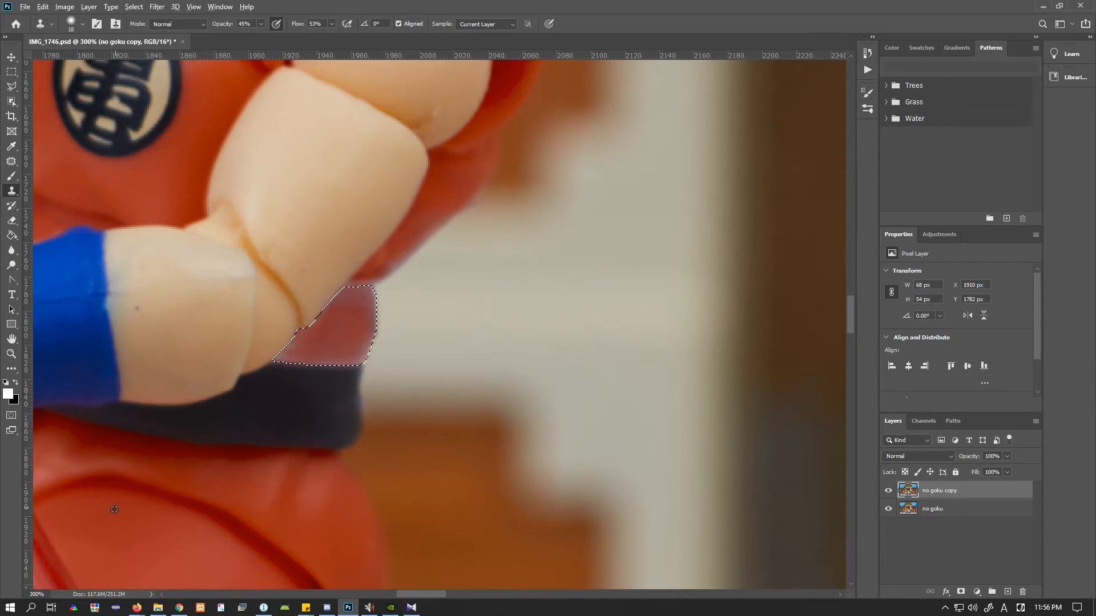
left_click(159, 171, "alt")
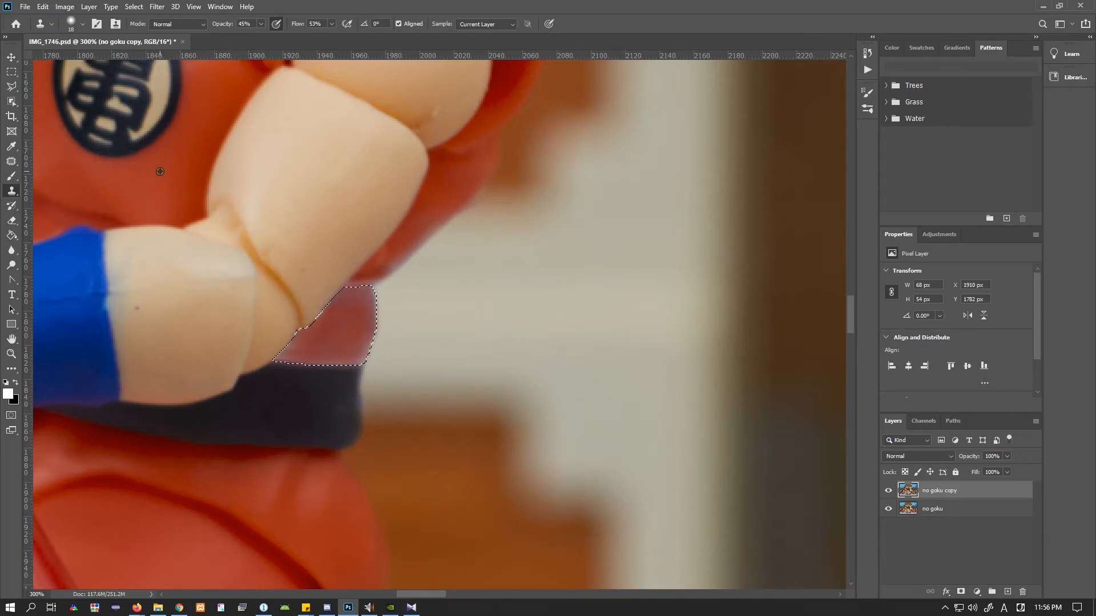
left_click_drag(292, 354, 344, 361)
key("ctrl+z")
left_click(65, 175, "alt")
mouse_move(296, 337)
left_mouse_down()
mouse_move(284, 359)
mouse_move(363, 361)
mouse_move(285, 353)
left_mouse_up()
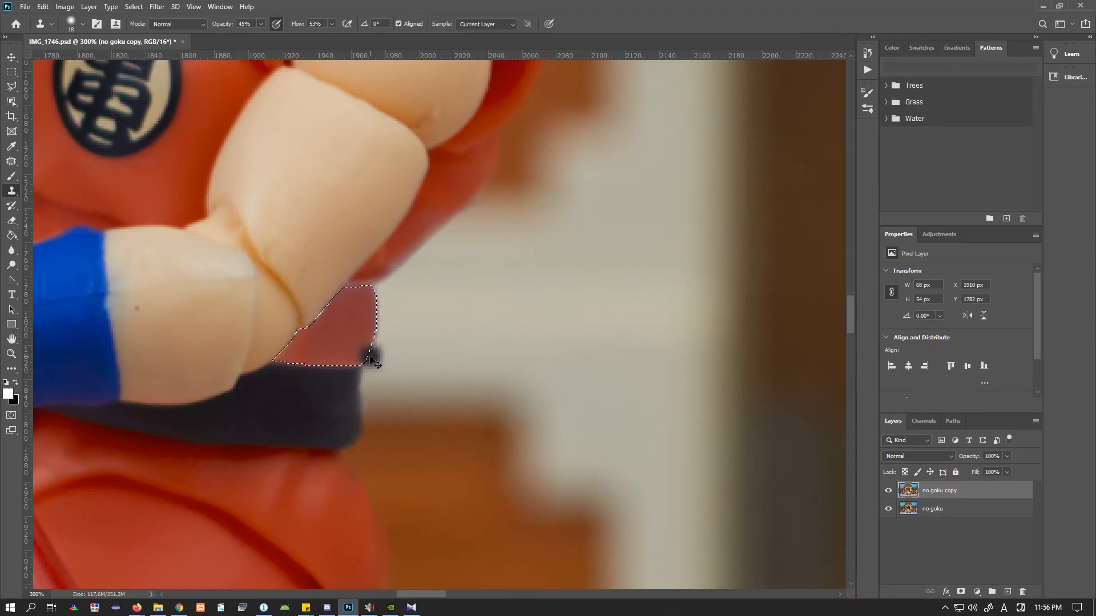
key("ctrl+d")
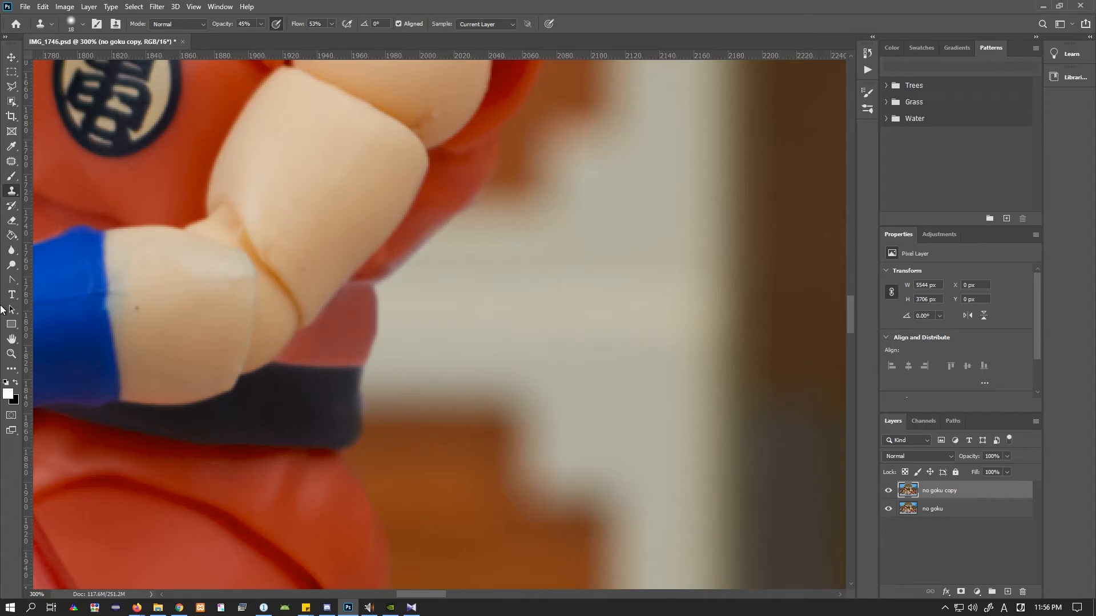
Check the evened-out waist patch in the wider composite and up close beside the sash
left_click(15, 354)
left_click(254, 332)
left_click(286, 350)
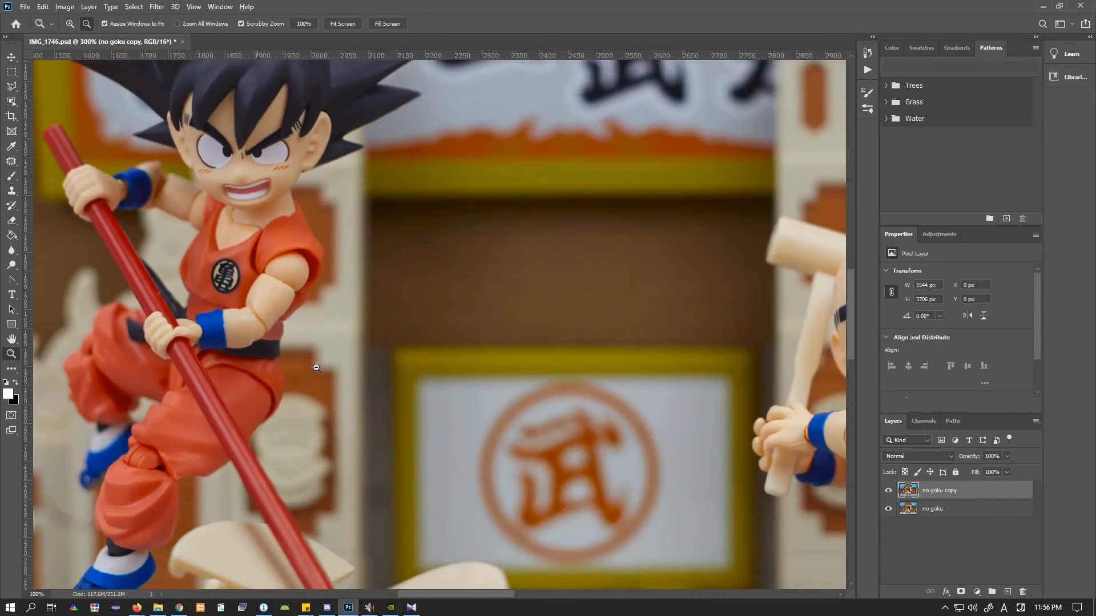
left_click(348, 390)
left_click(368, 385)
left_click(381, 384)
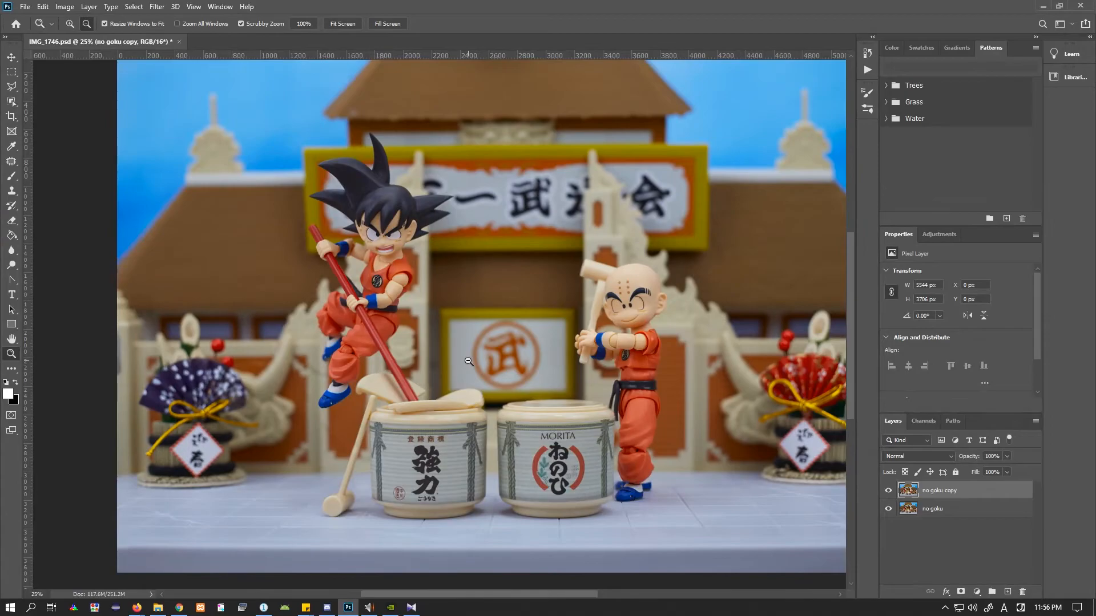
left_click(400, 316, "alt")
left_click_drag(454, 317, 285, 340)
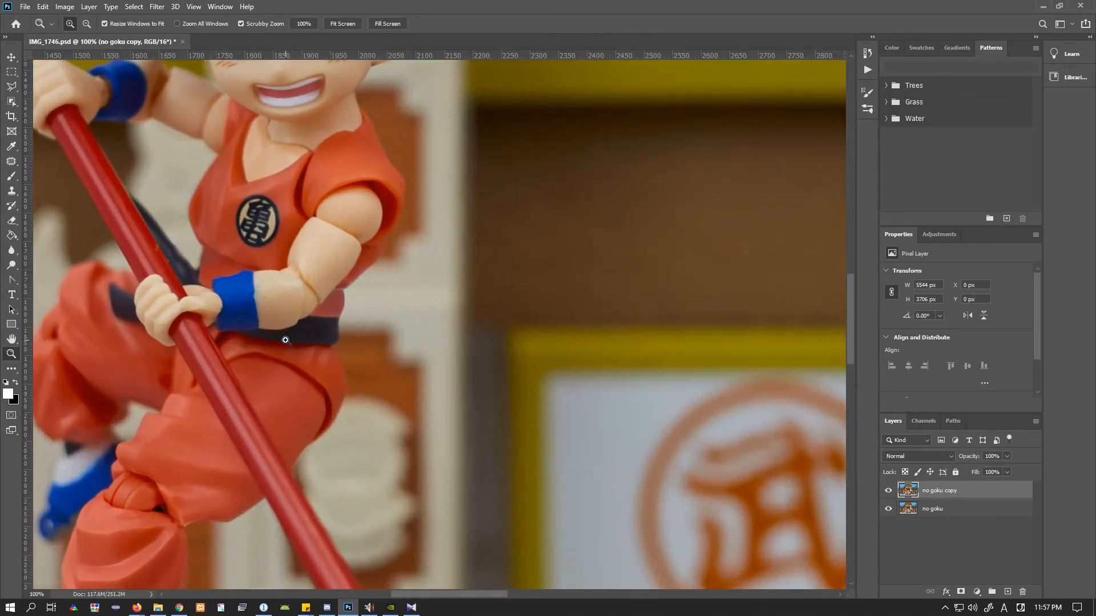
left_click(321, 321)
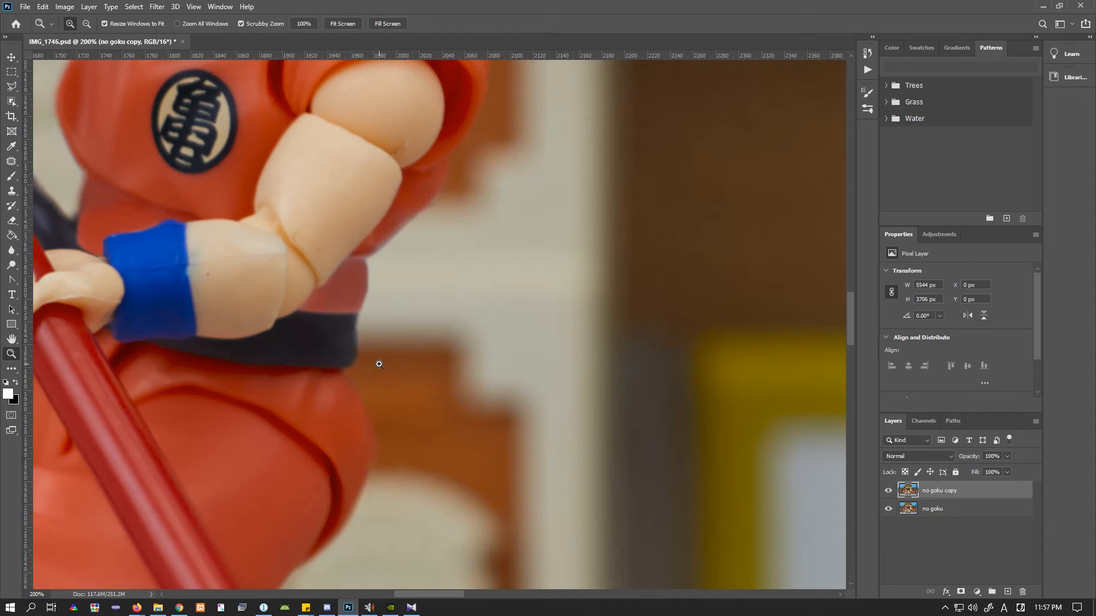
Examine how the waist repair blends with the arm and trousers, and review the entire image
left_click(463, 349, "alt")
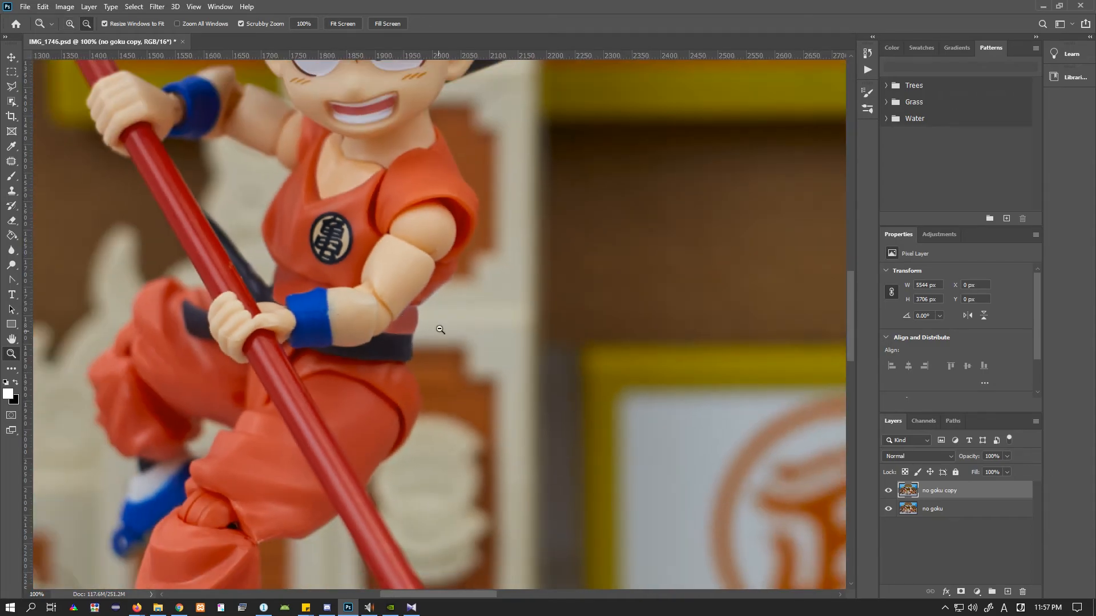
left_click(417, 297)
left_click(439, 269, "alt")
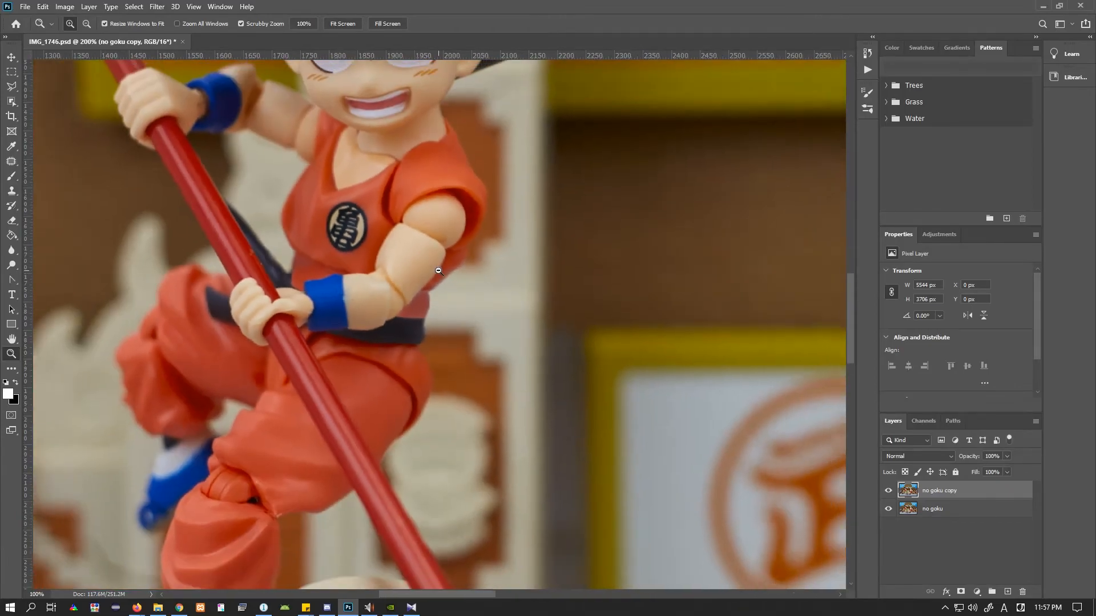
left_click(451, 291, "alt")
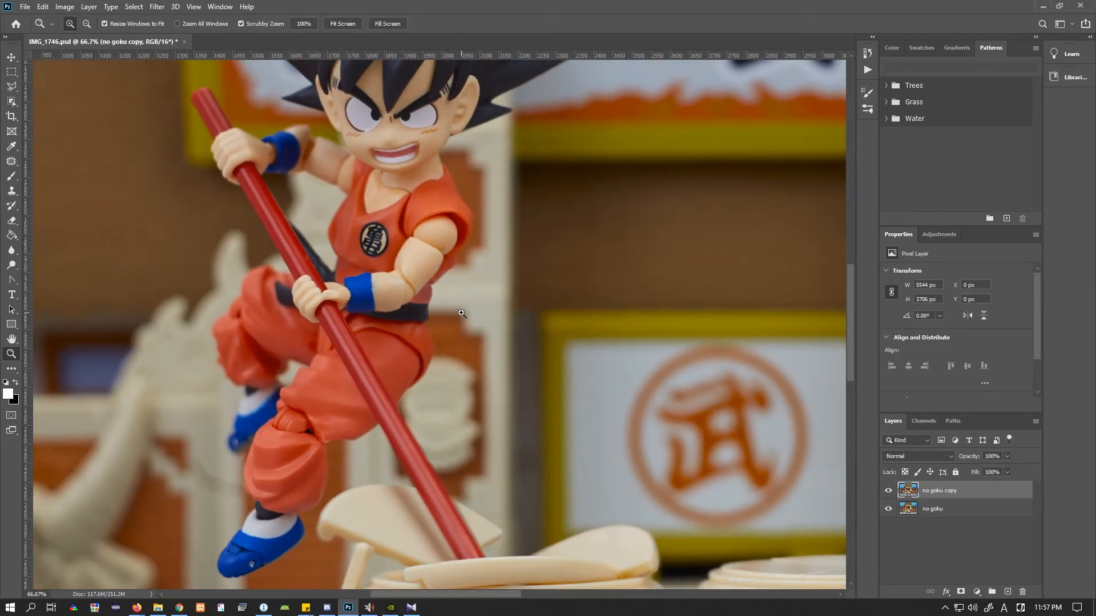
left_click(461, 314, "alt")
left_click(461, 313, "alt")
left_click(456, 312, "alt")
left_click(442, 308, "alt")
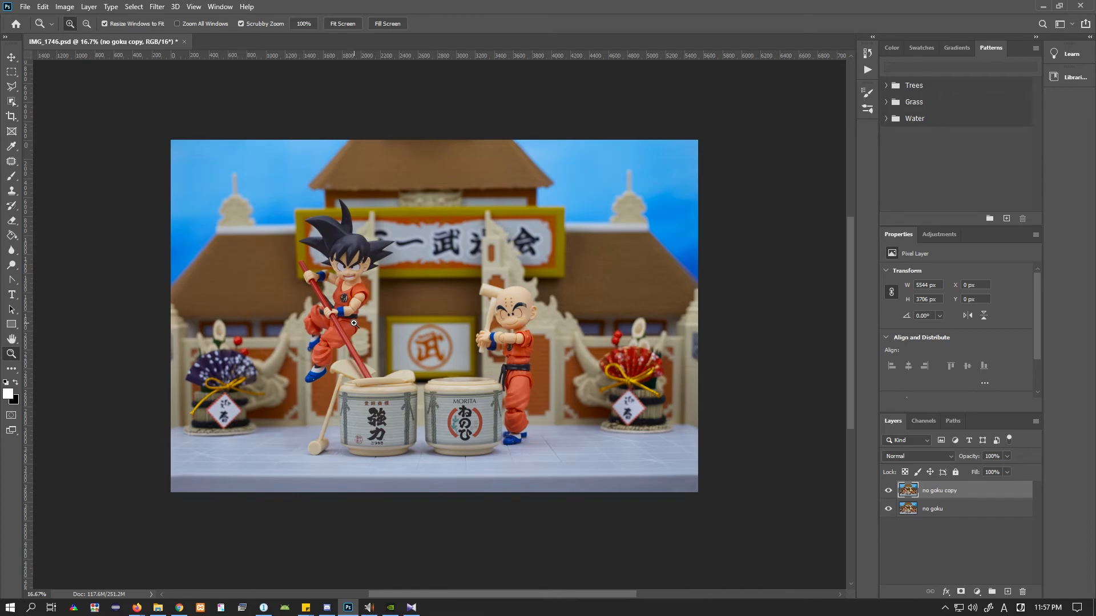
left_click(517, 303, "alt")
left_click(478, 317, "alt")
Clone sampled orange fabric onto the shirt above the blue wristband, and undo the last dab
left_click(441, 318)
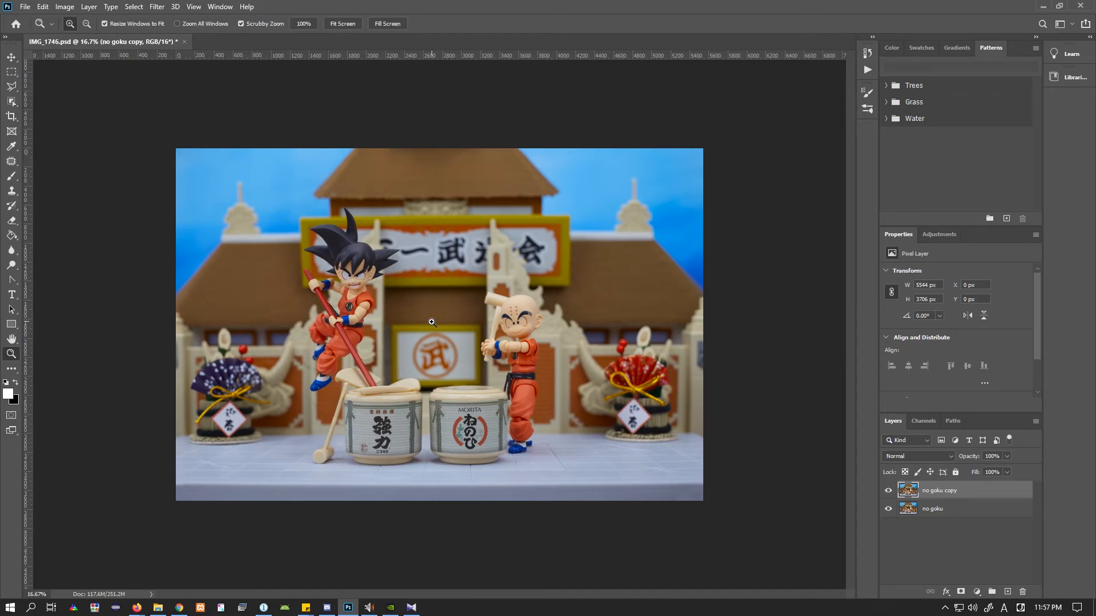
left_click(409, 317)
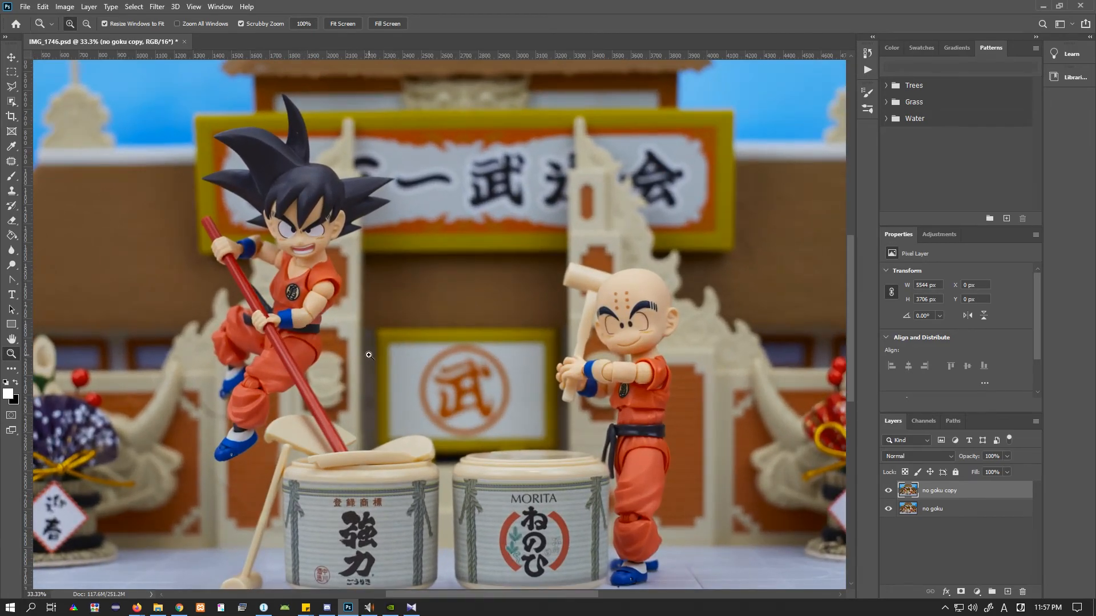
left_click(278, 315)
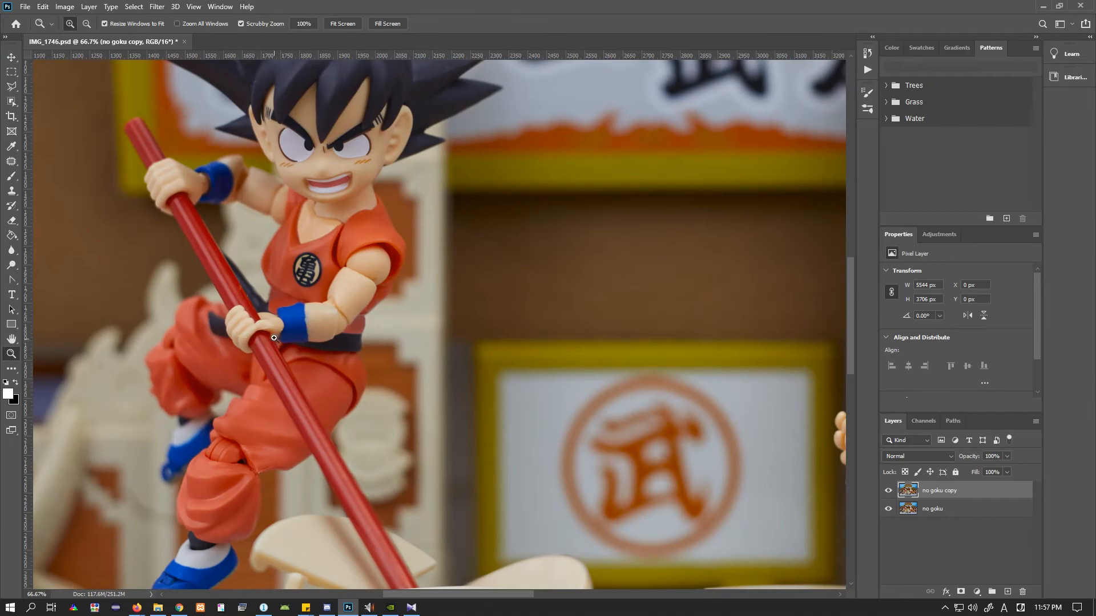
left_click(270, 318)
left_click(270, 317)
left_click(267, 253)
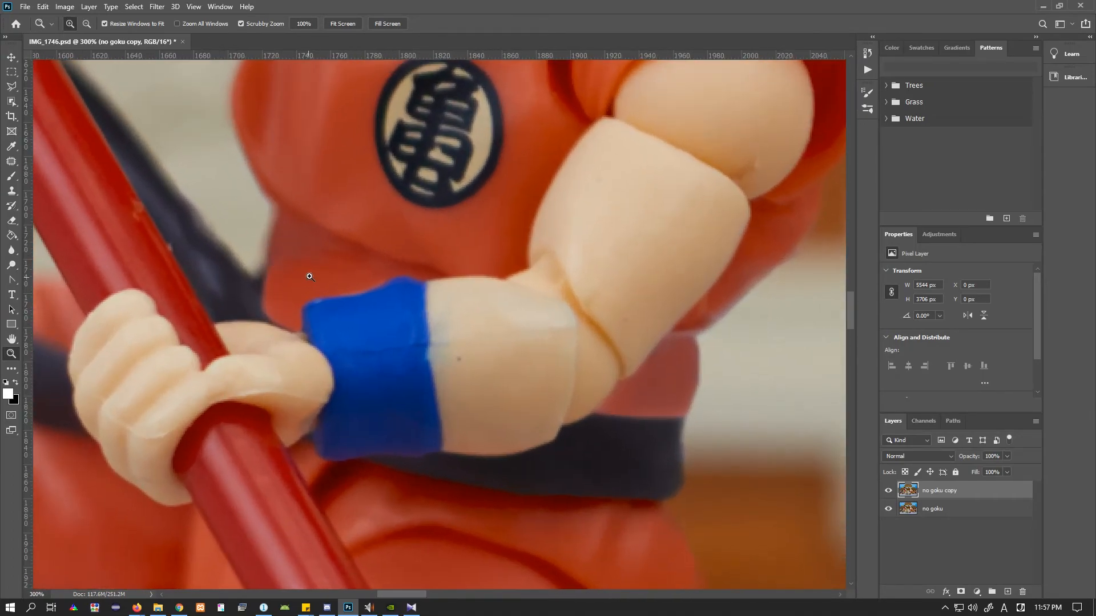
key("s")
left_click(291, 282, "alt")
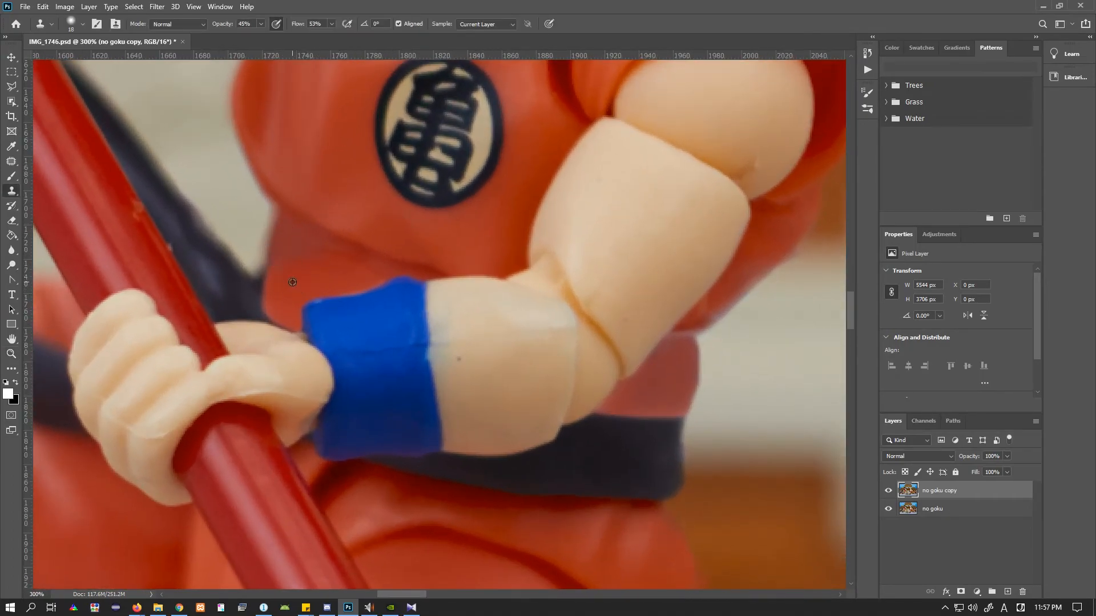
mouse_move(292, 260)
left_mouse_down()
mouse_move(311, 257)
mouse_move(294, 251)
left_mouse_up()
left_click(311, 328)
key("ctrl+z")
Review the shirt and wristband area at decreasing magnification within the full composite
left_click(12, 354)
left_click(488, 294, "alt")
left_click(488, 294, "alt")
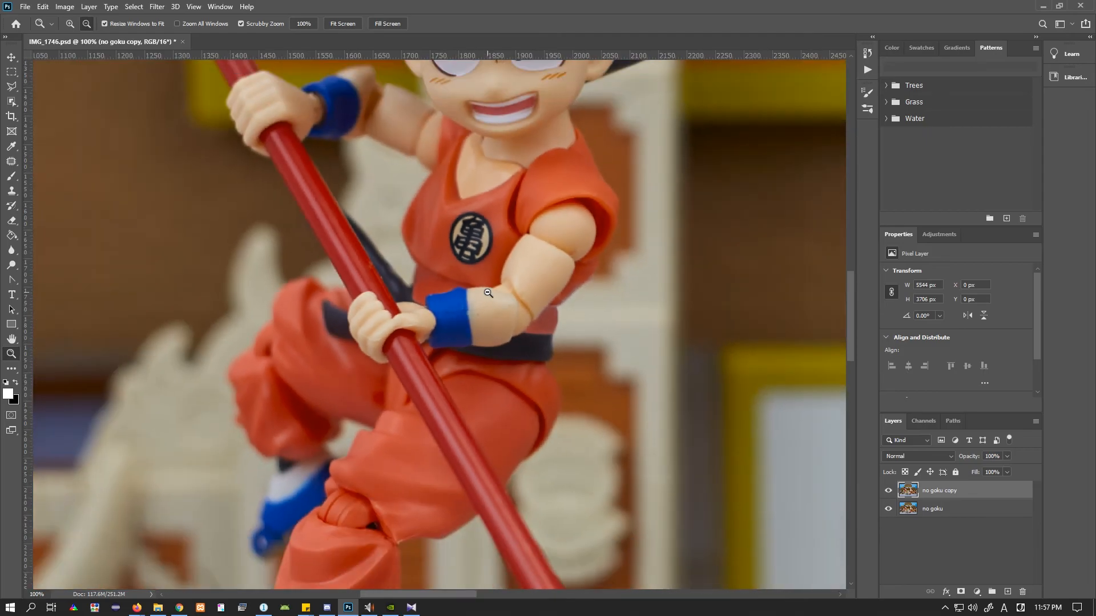
left_click(488, 293, "alt")
left_click(488, 293, "alt")
left_click(488, 293, "alt")
left_click(488, 293, "alt")
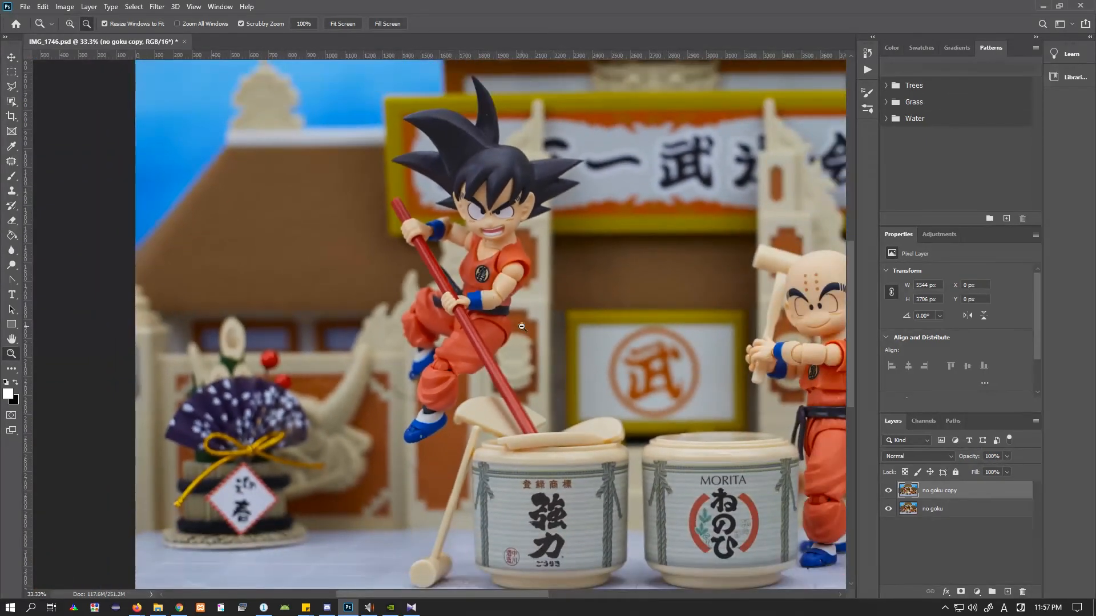
left_click(562, 317, "alt")
left_click(561, 317, "alt")
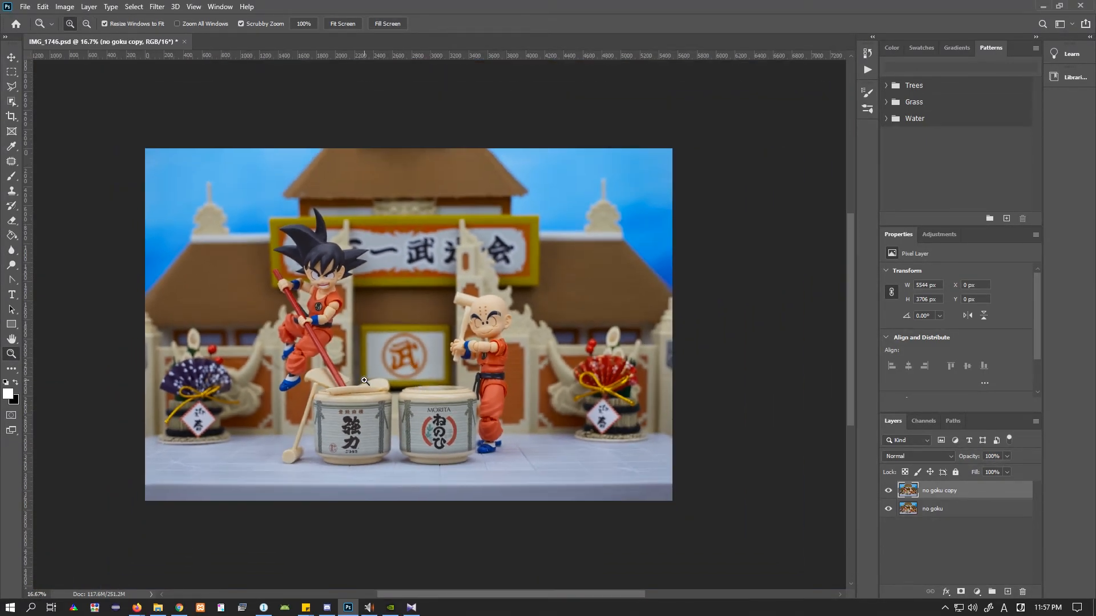
Compare the composite before and after retouching by toggling the visibility of the "no goku copy" layer
left_click(888, 491)
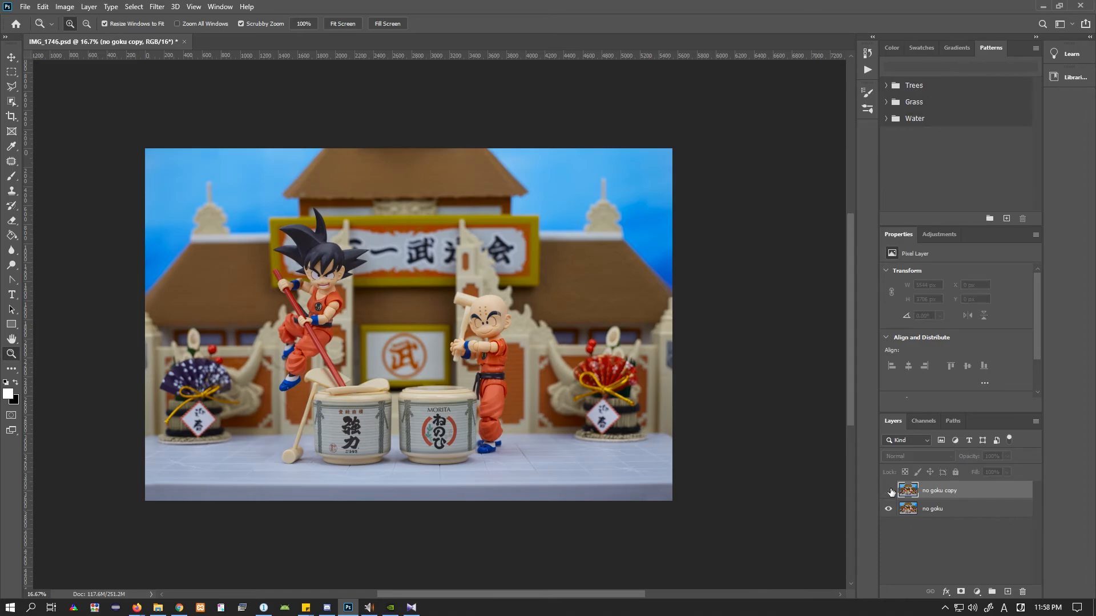
left_click(889, 490)
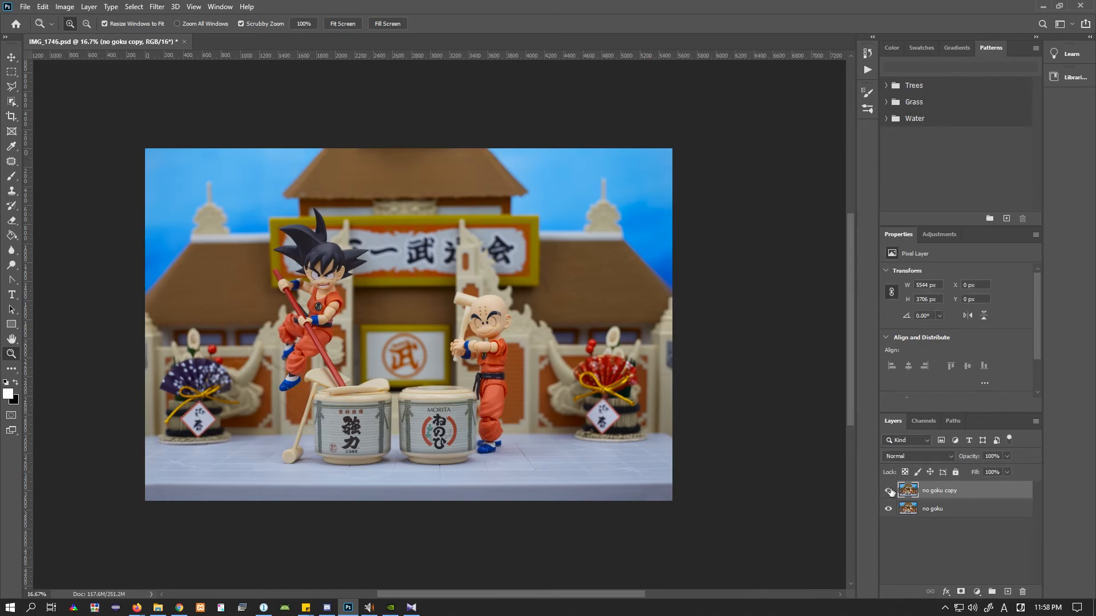
left_click(890, 490)
left_click(889, 490)
left_click(890, 490)
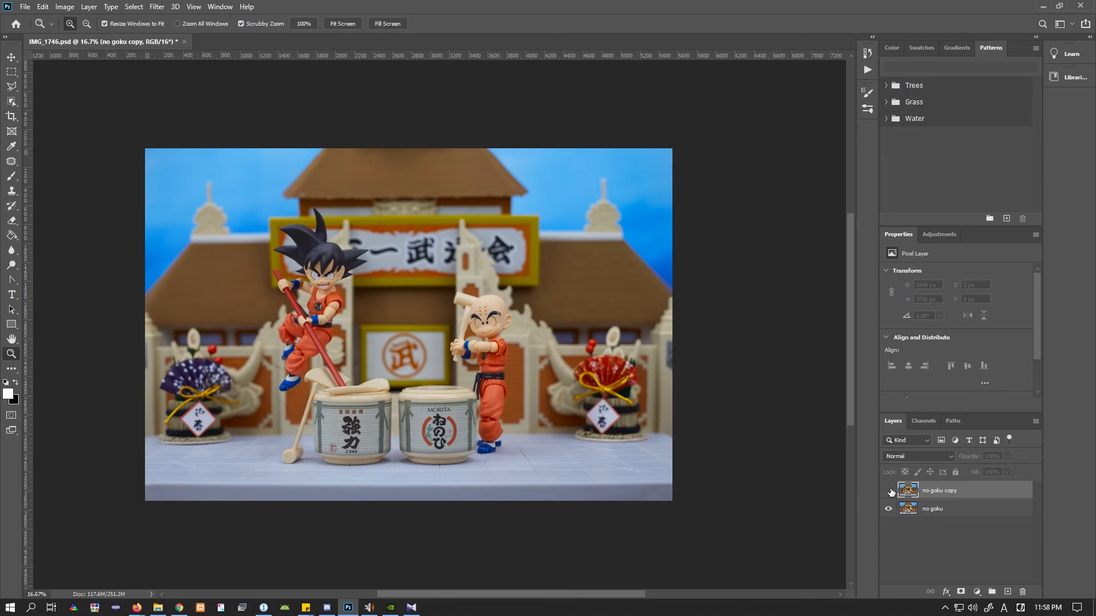
left_click(889, 491)
left_click(890, 490)
left_click(890, 490)
left_click(890, 490)
left_click(890, 491)
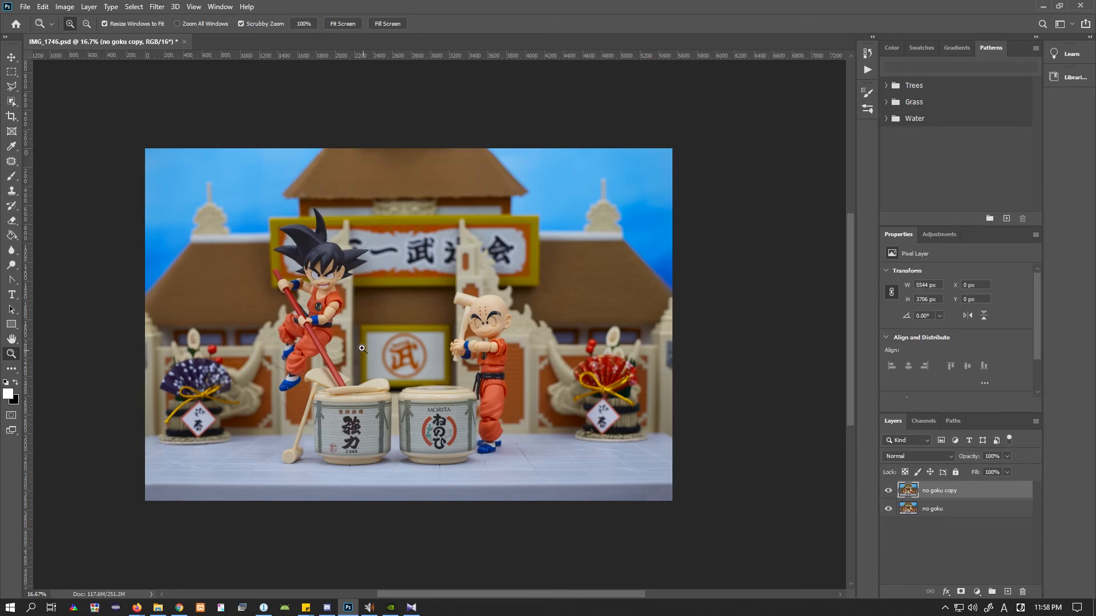
Configure the Clone Stamp with a 31 px brush, 15% opacity and 17% flow for the shirt above the wristband
left_click_drag(297, 301, 297, 302)
key("s")
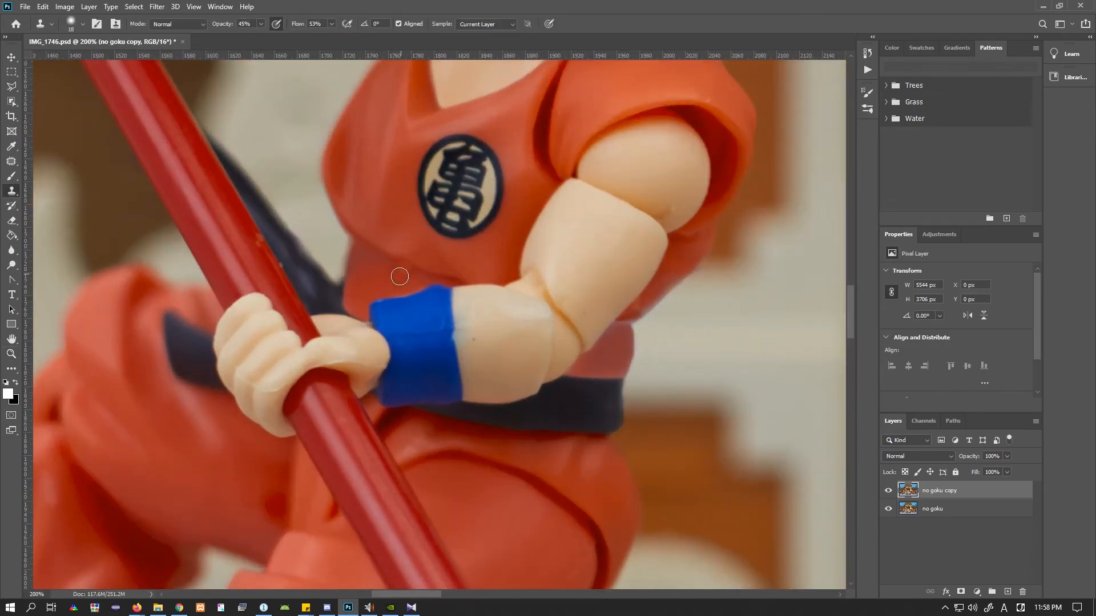
right_click(399, 277)
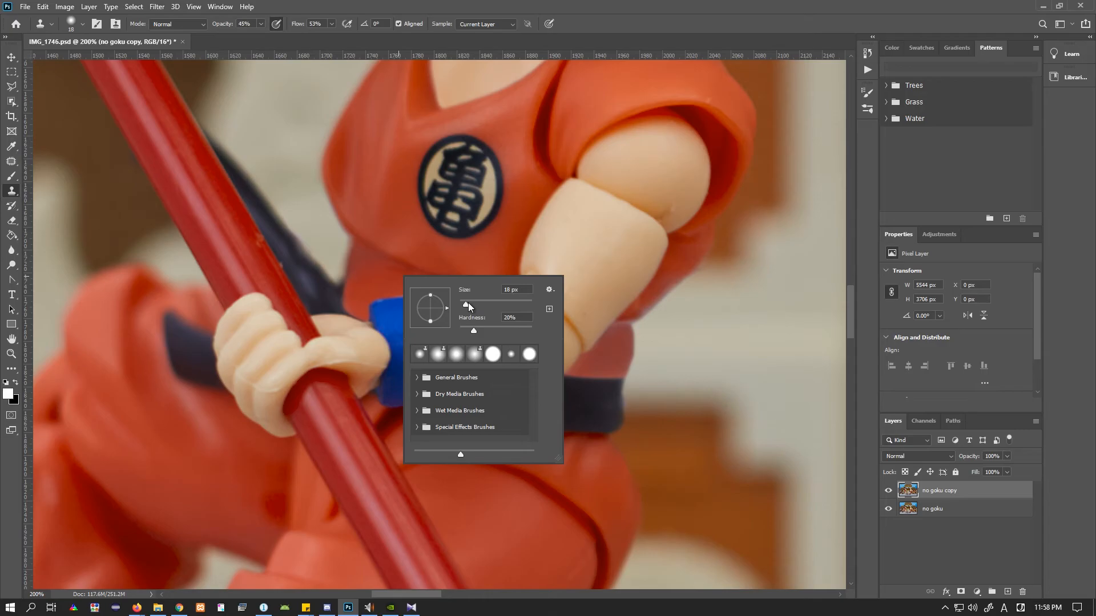
left_click(468, 303)
left_click(470, 2)
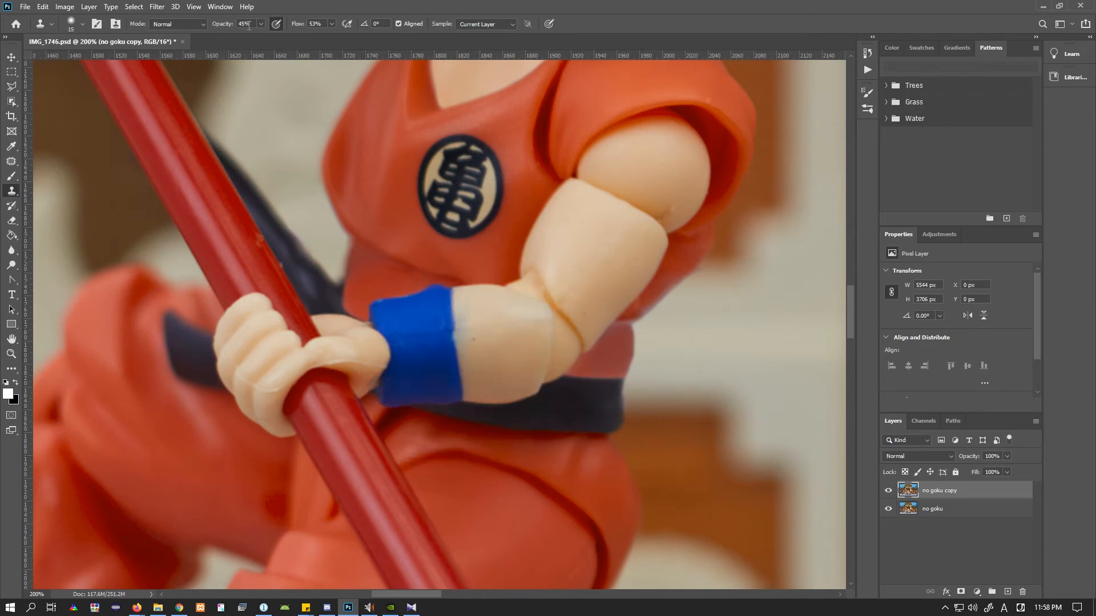
left_click(260, 25)
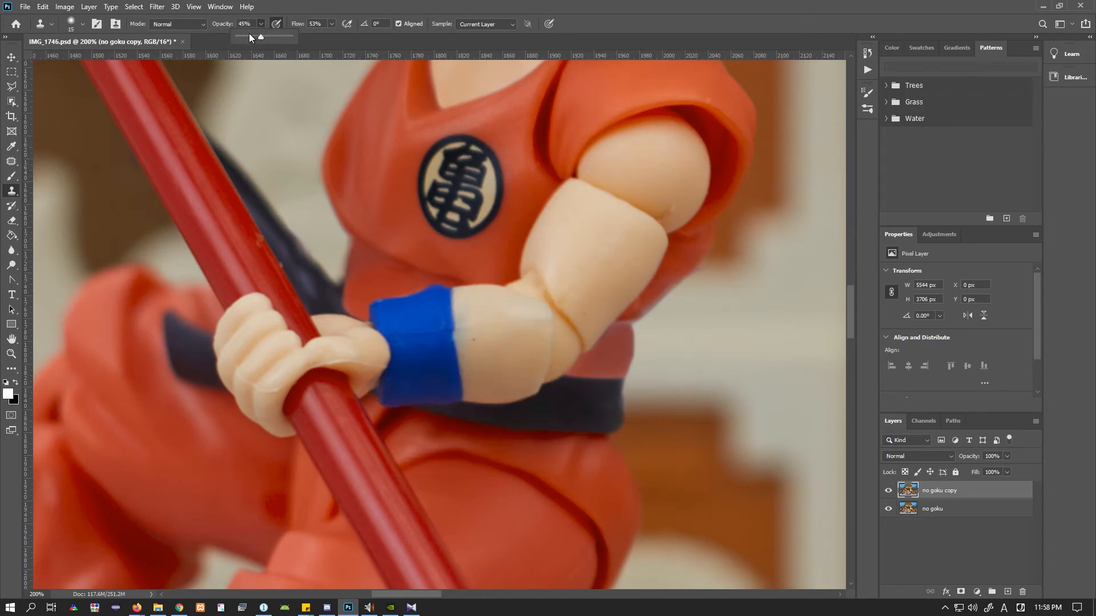
left_click(328, 24)
left_click(386, 3)
right_click(388, 242)
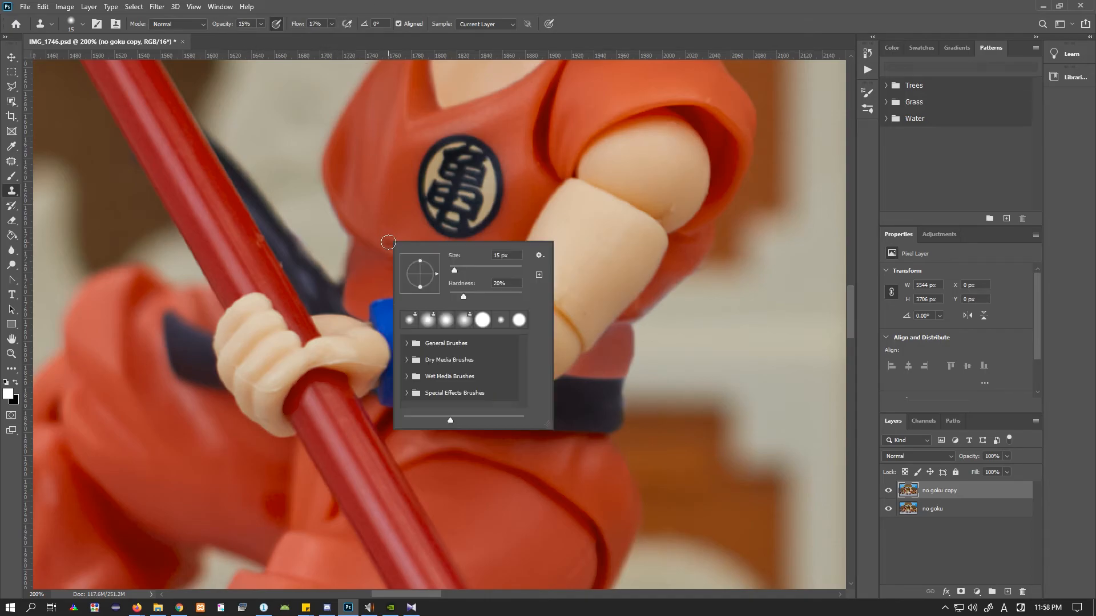
left_click(460, 267)
key("Return")
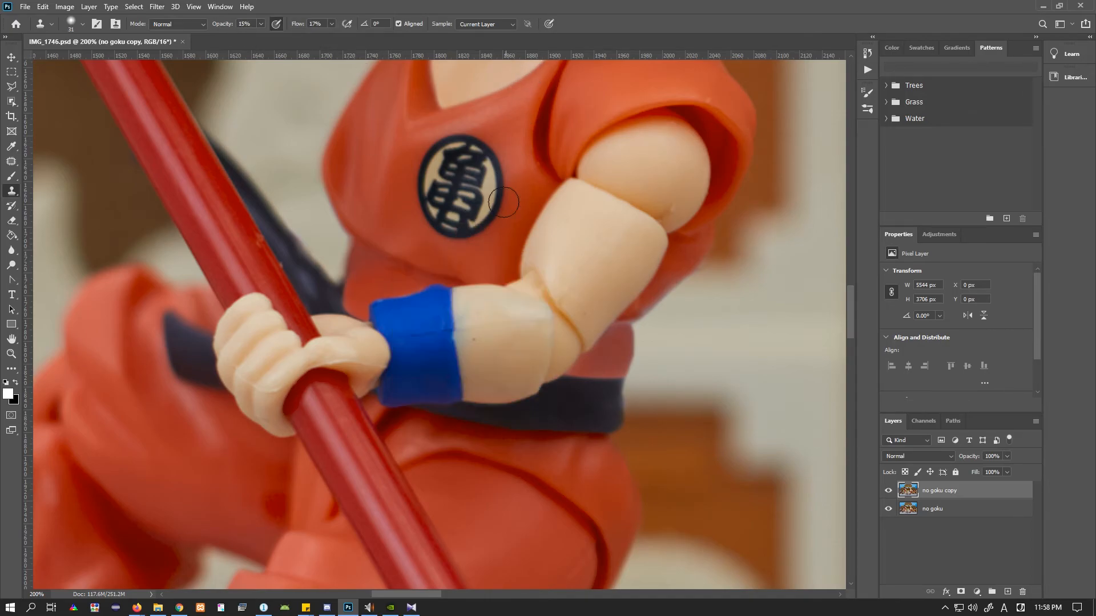
Clone sampled orange fabric softly over the shirt area just above the blue wristband
mouse_move(374, 288)
left_mouse_down()
mouse_move(343, 274)
mouse_move(373, 265)
mouse_move(375, 279)
mouse_move(397, 279)
mouse_move(366, 275)
mouse_move(341, 297)
mouse_move(361, 296)
left_mouse_up()
left_click(368, 282, "alt")
left_click(375, 285, "alt")
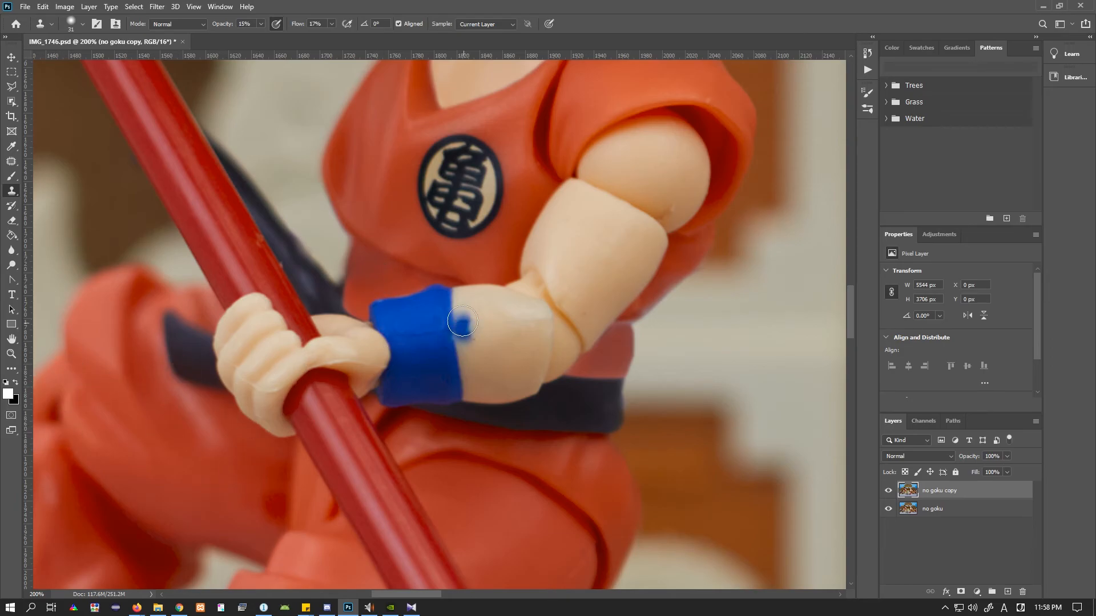
left_click(378, 276, "alt")
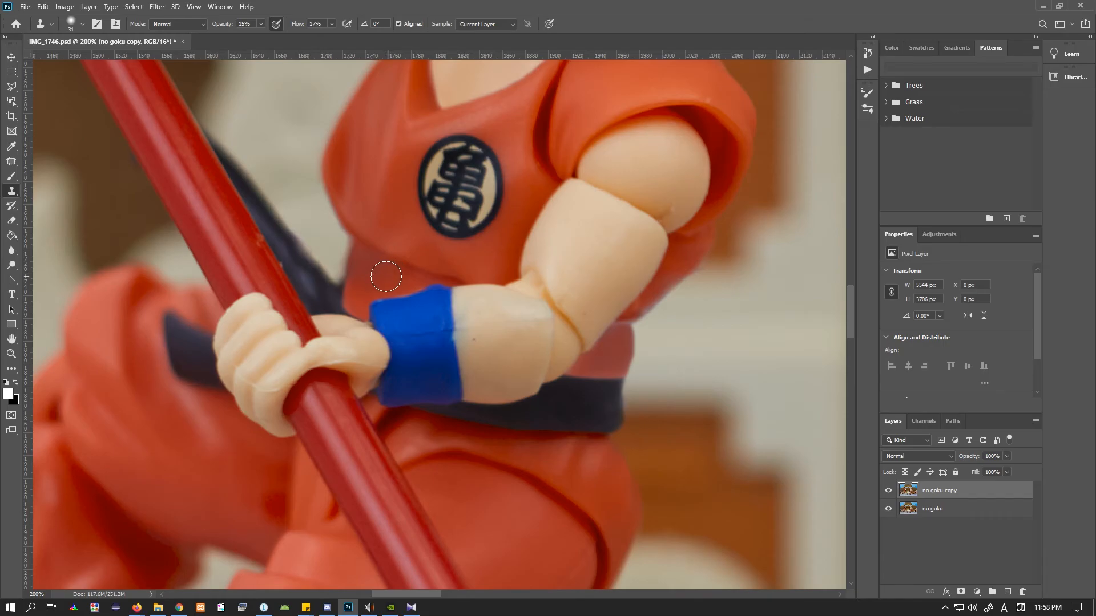
left_click_drag(388, 276, 273, 239)
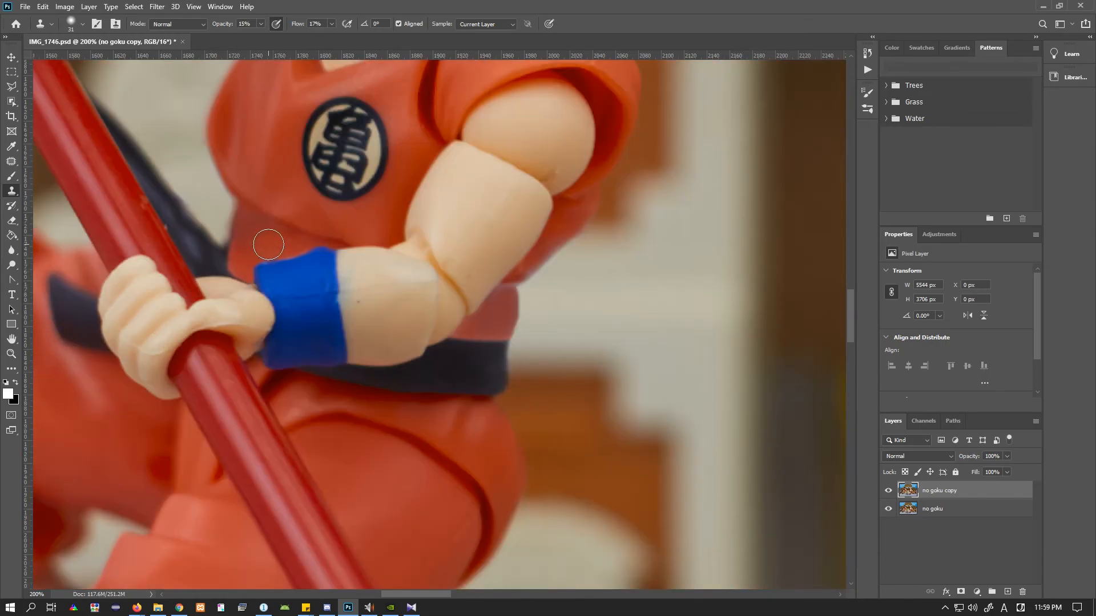
left_click_drag(247, 235, 262, 237)
Review the blended shirt repair in the wider composite and again up close beside the wristband
left_click(20, 352)
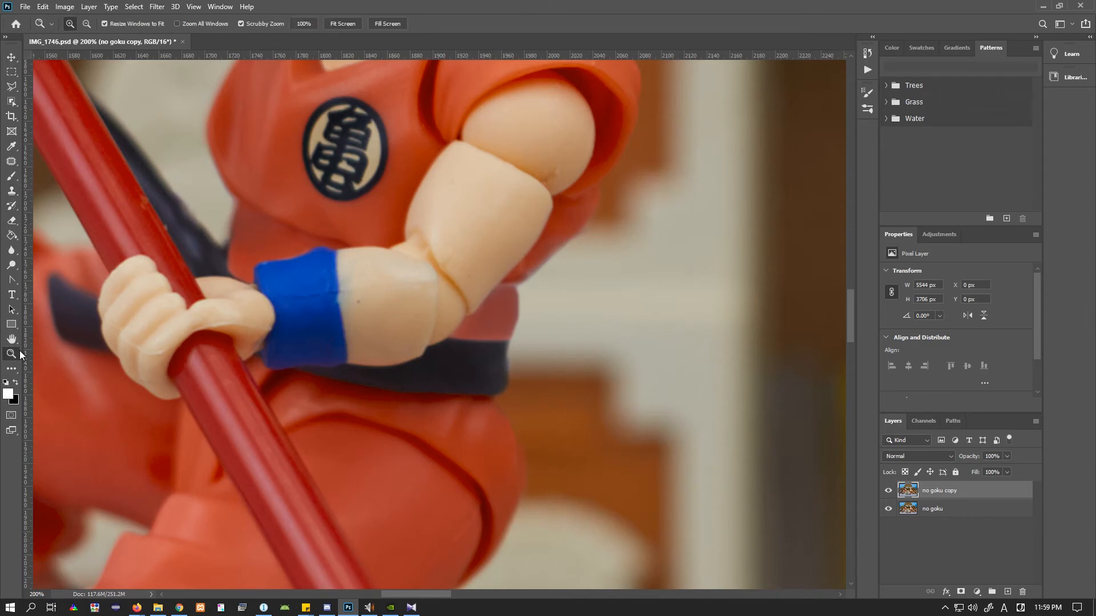
left_click(402, 421, "alt")
left_click(489, 466, "alt")
left_click(490, 466, "alt")
left_click(490, 467, "alt")
left_click(492, 463, "alt")
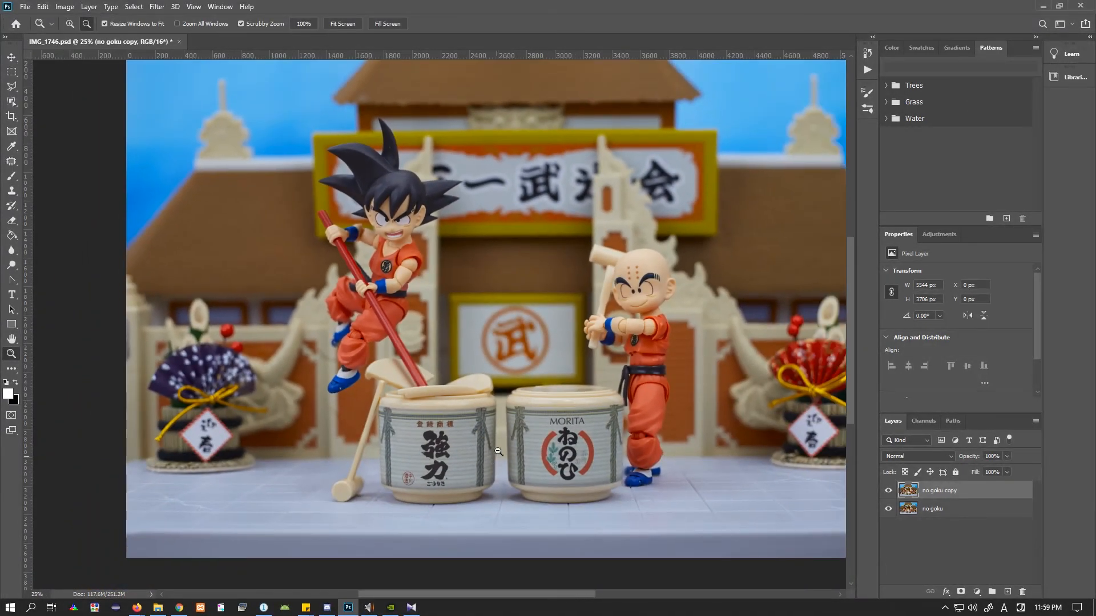
left_click(362, 272)
left_click(362, 273)
left_click(362, 272)
left_click(362, 273)
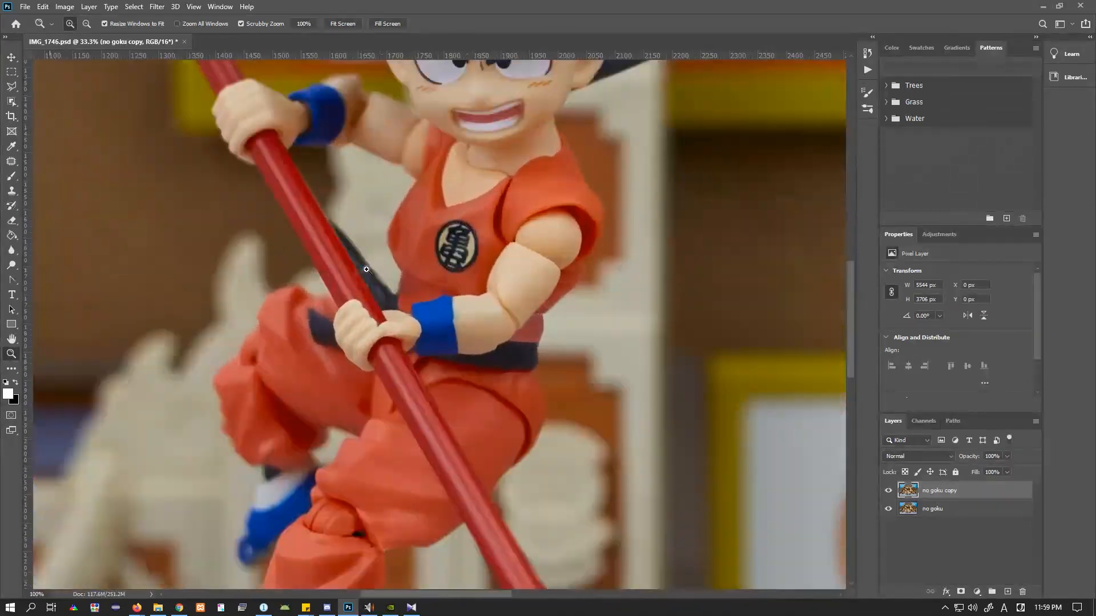
left_click(362, 272)
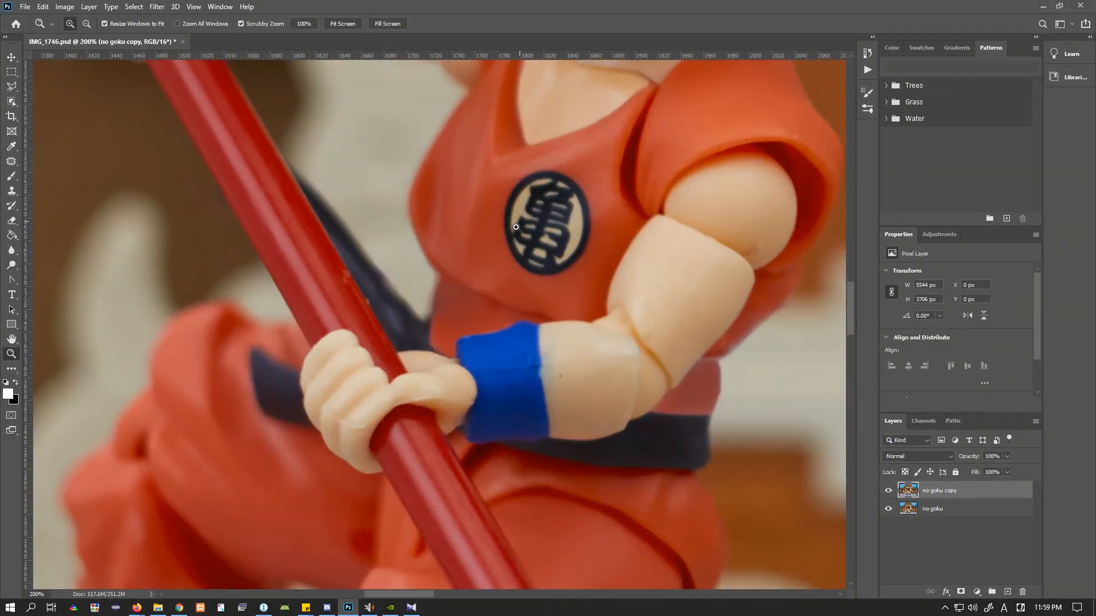
Clone nearby shirt fabric along the wristband's upper edge with an 18 px brush, and adjust the stamp opacity
key("s")
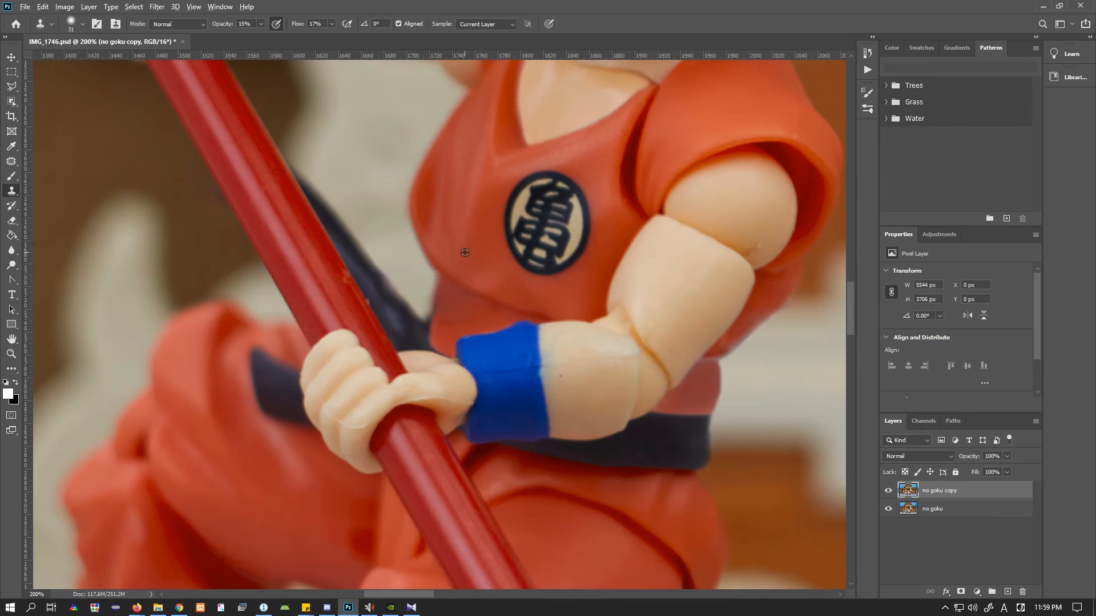
right_click(477, 294)
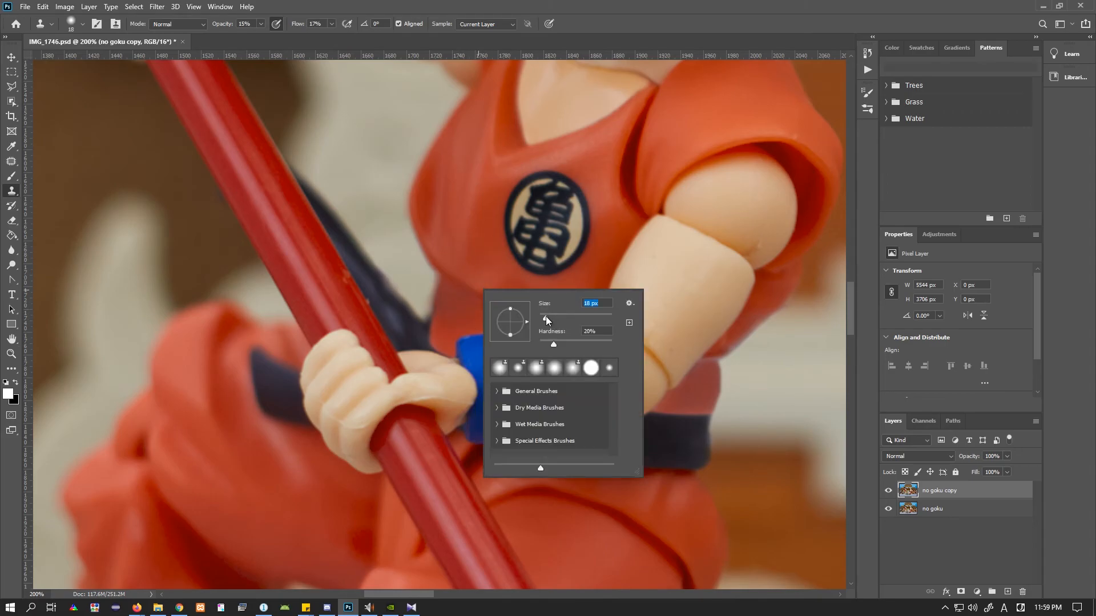
left_click(550, 341)
left_click(618, 2)
left_click(479, 277, "alt")
mouse_move(481, 323)
left_mouse_down()
mouse_move(472, 308)
mouse_move(462, 316)
left_mouse_up()
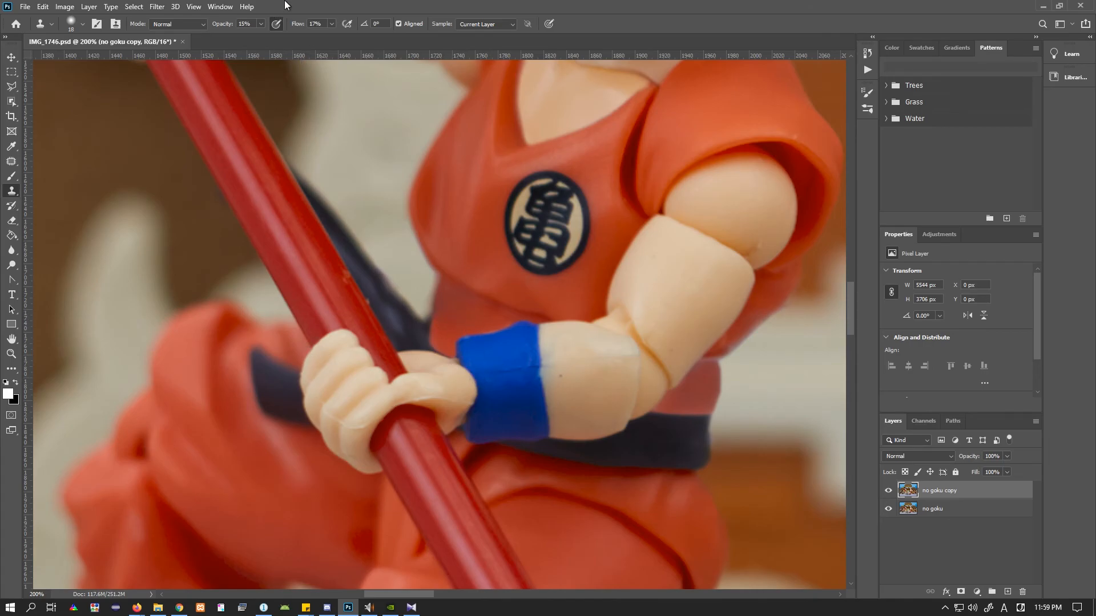
left_click_drag(262, 22, 269, 37)
left_click(321, 6)
Review the retouched figure in the whole image, and fit the composite to the window
left_click(11, 354)
left_click(712, 375, "alt")
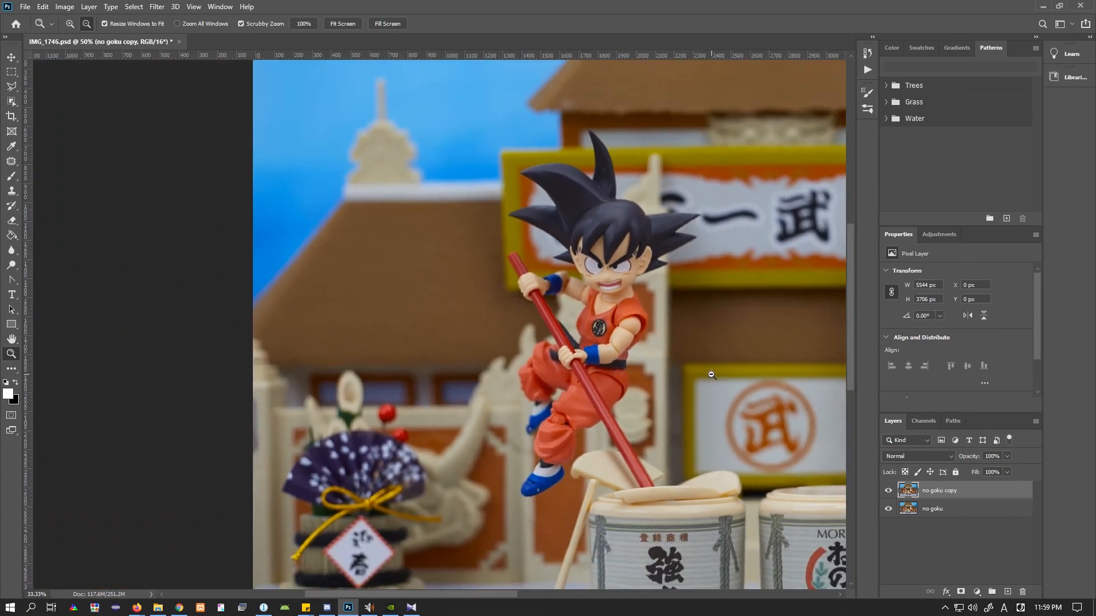
left_click(712, 375, "alt")
left_click(712, 375, "alt")
left_click(205, 280, "alt")
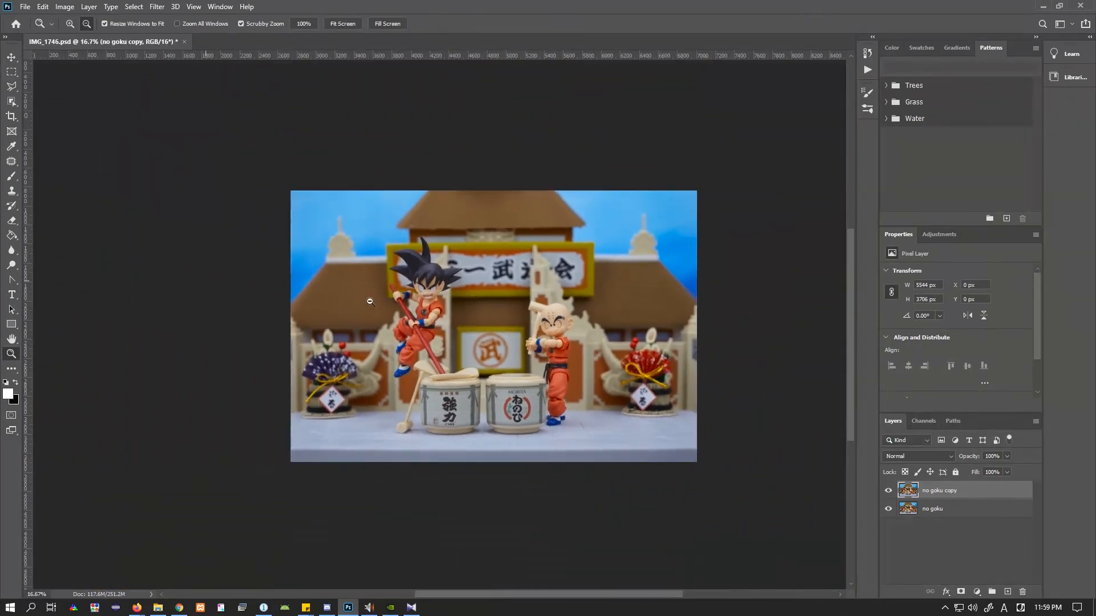
key("ctrl+0")
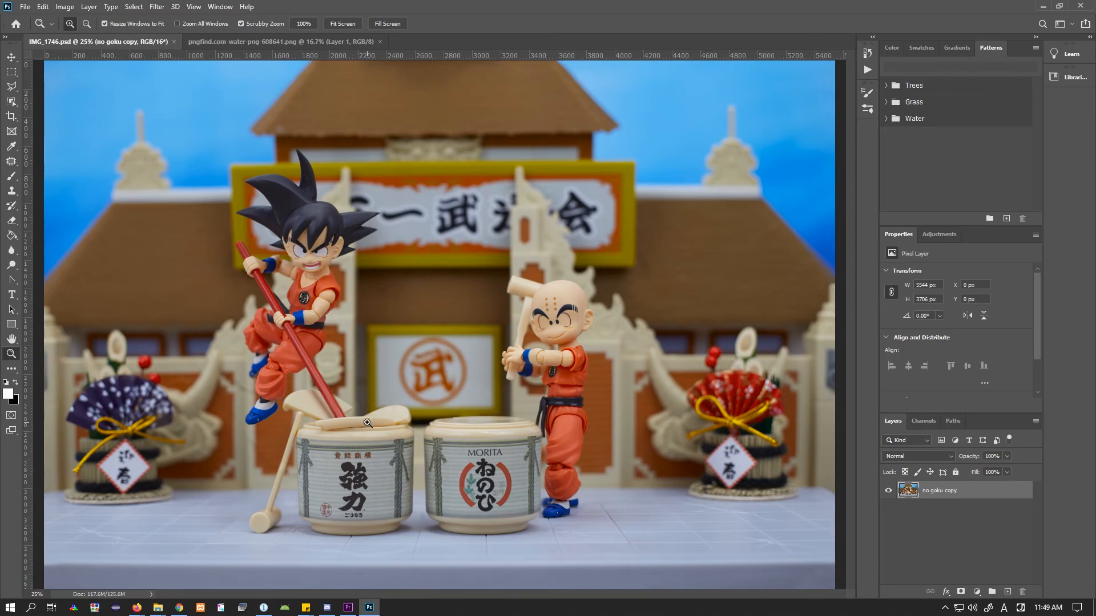
Copy the entire water splash image into IMG_1746.psd as a new layer, accepting the colour profile conversion
left_click(275, 44)
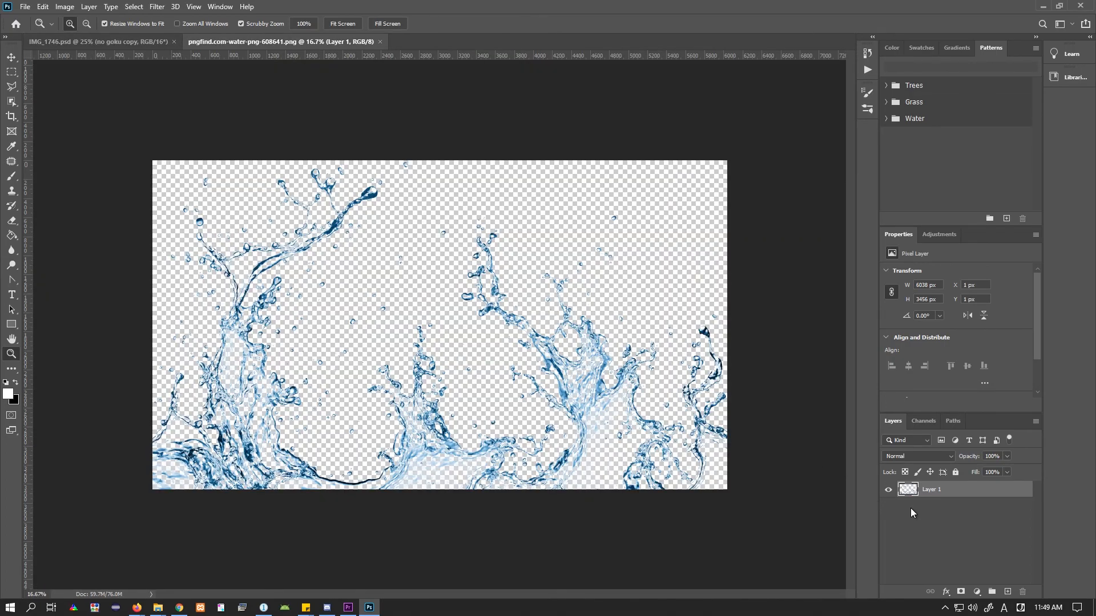
key("ctrl+a")
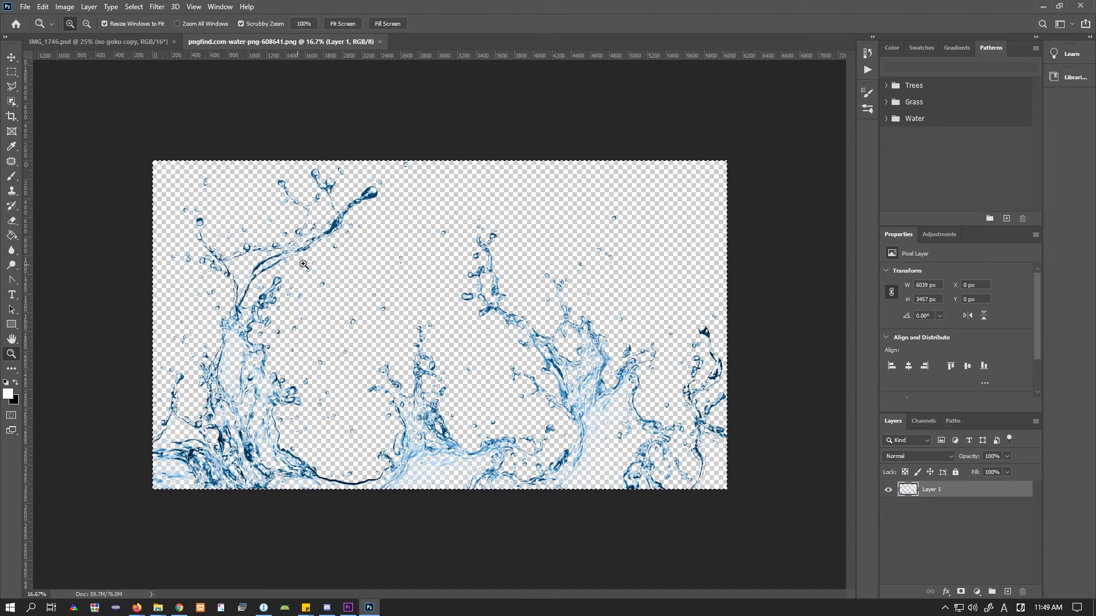
left_click(122, 44)
key("ctrl+v")
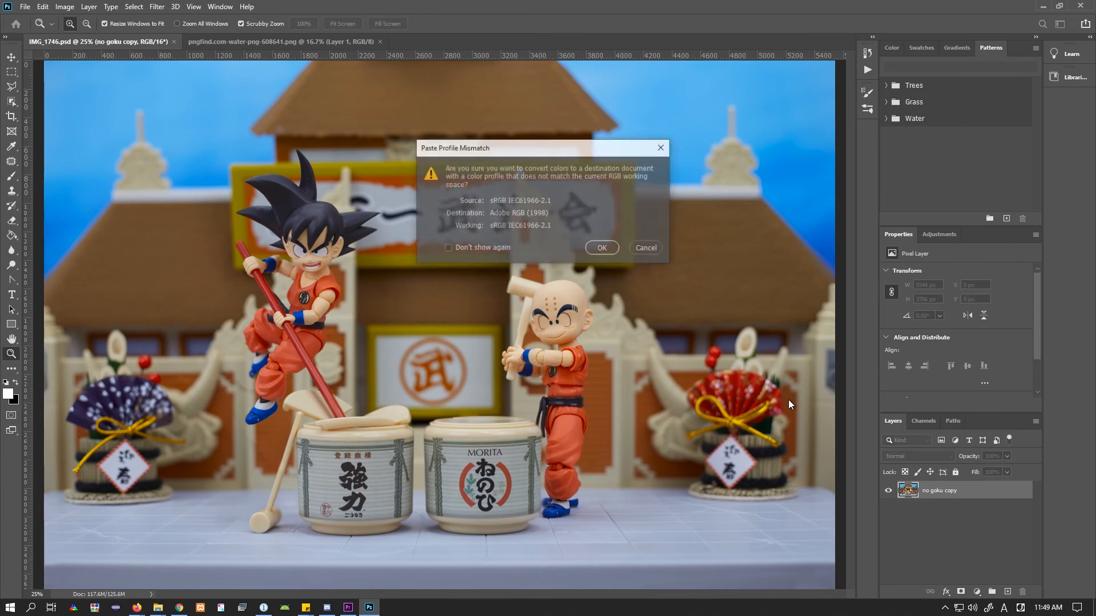
left_click(603, 250)
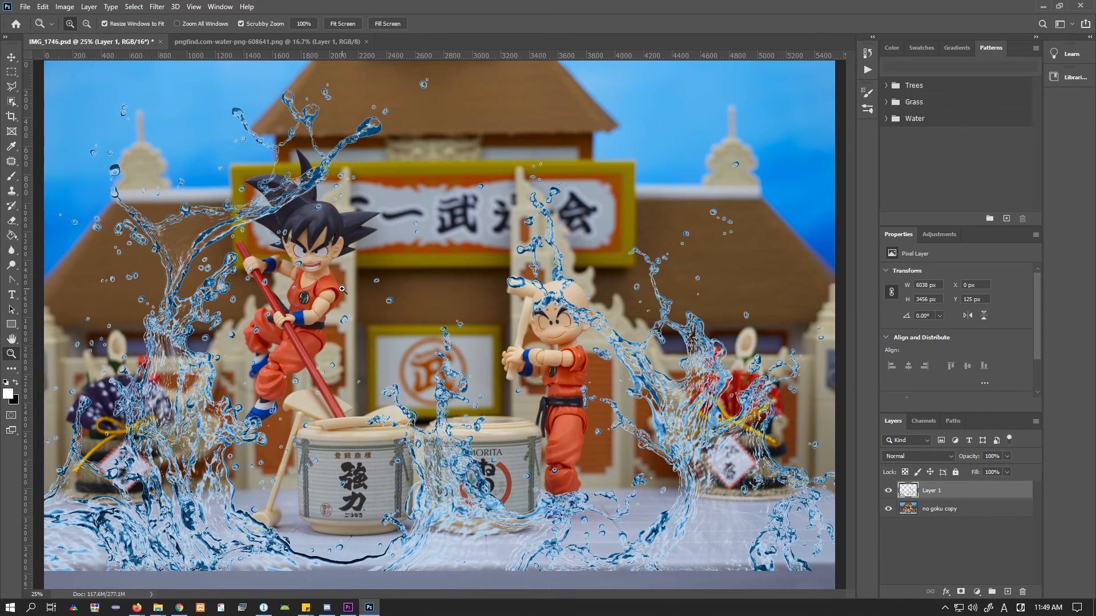
Scale the water splash layer to 27.55% and position it over the two barrels, then hide the transform controls
left_click(182, 291, "alt")
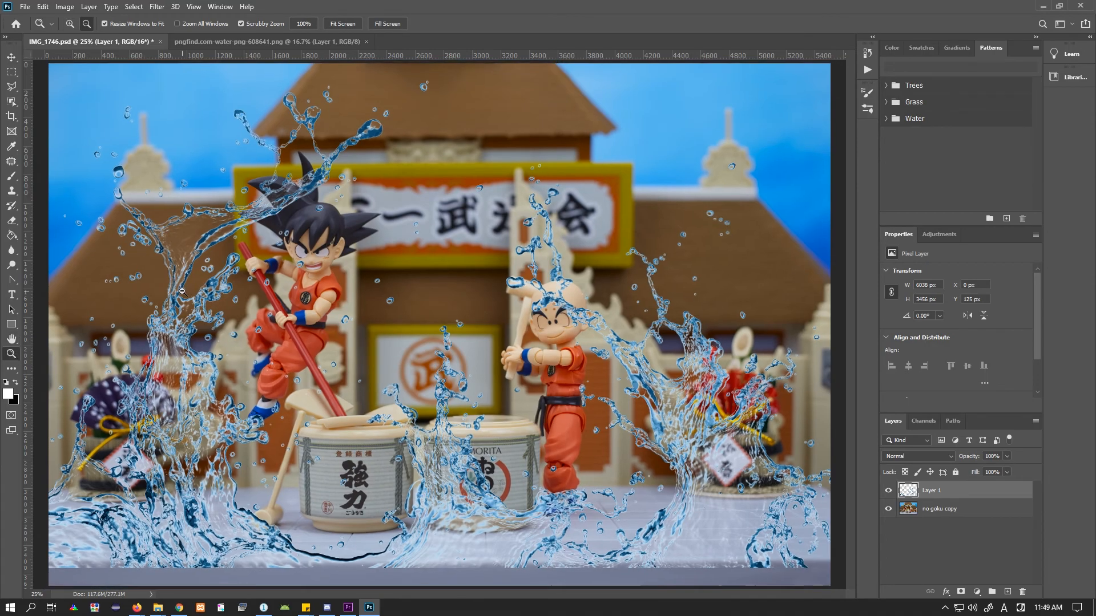
left_click(11, 58)
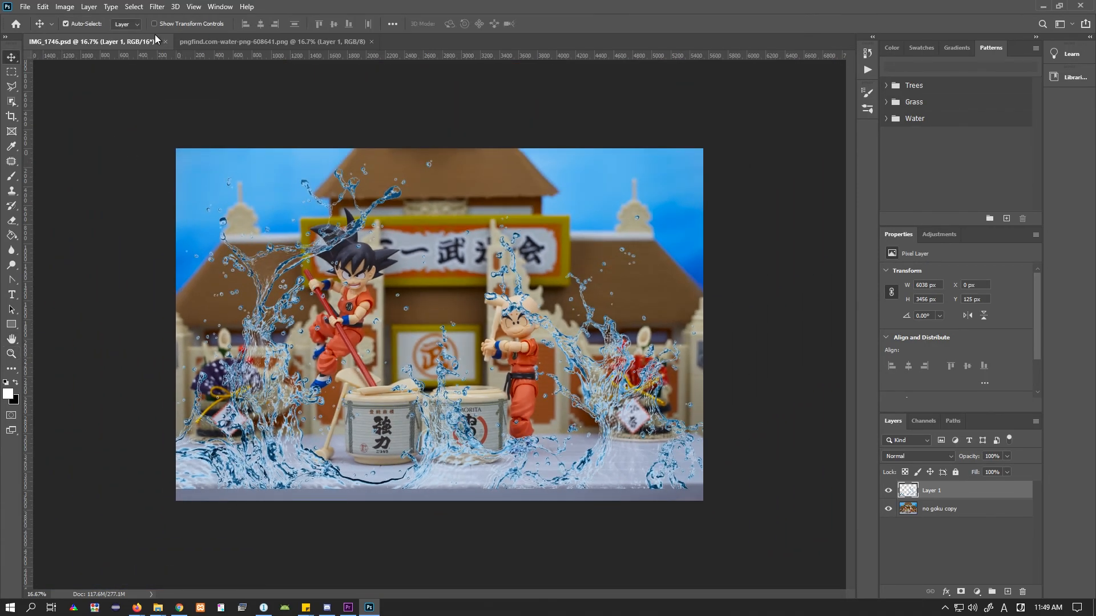
left_click(154, 24)
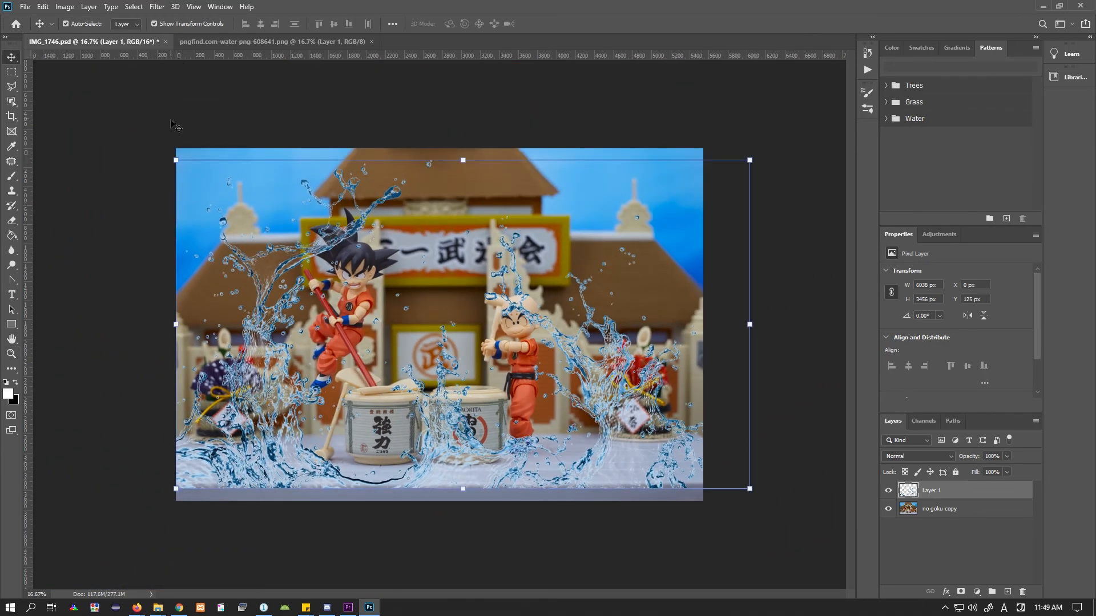
left_click_drag(173, 159, 530, 362)
left_click_drag(638, 442, 439, 388)
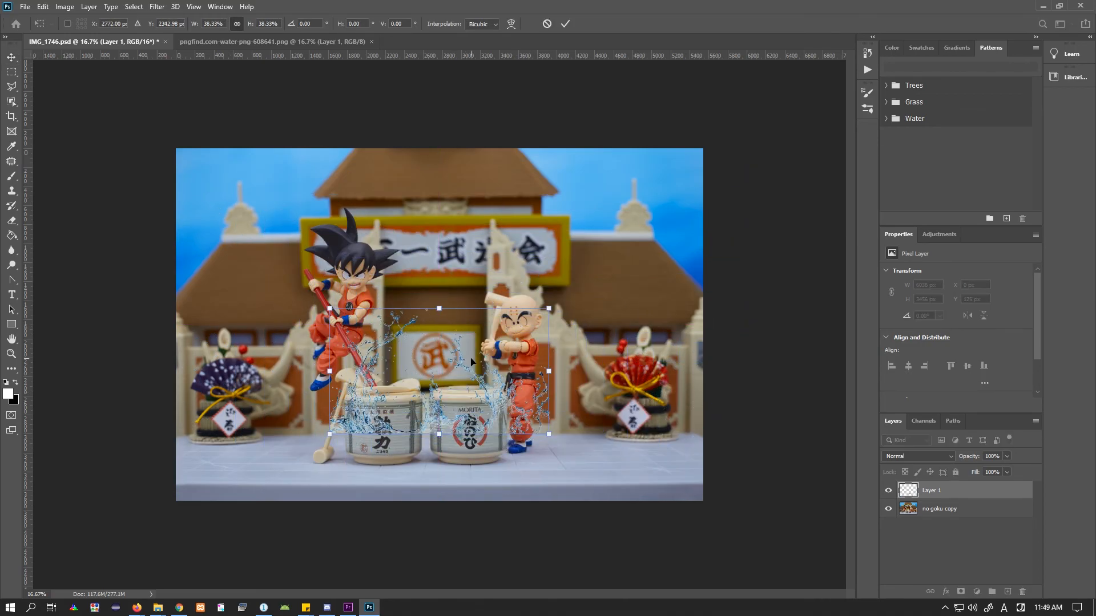
left_click_drag(433, 372, 450, 388)
left_click_drag(347, 323, 392, 349)
left_click_drag(439, 408, 402, 402)
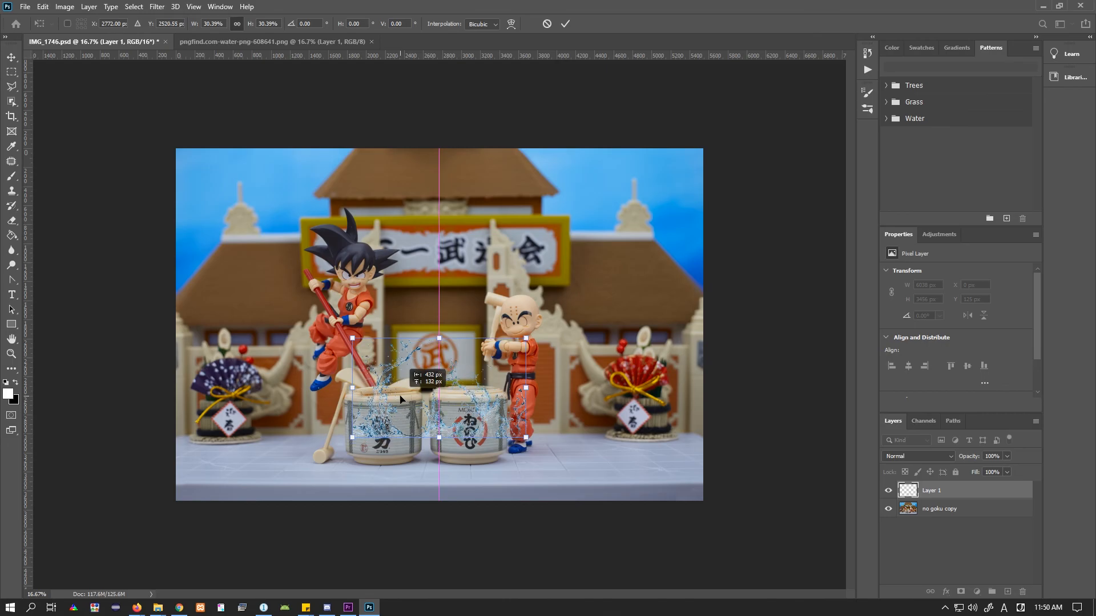
left_click_drag(402, 402, 402, 403)
left_click_drag(352, 340, 360, 345)
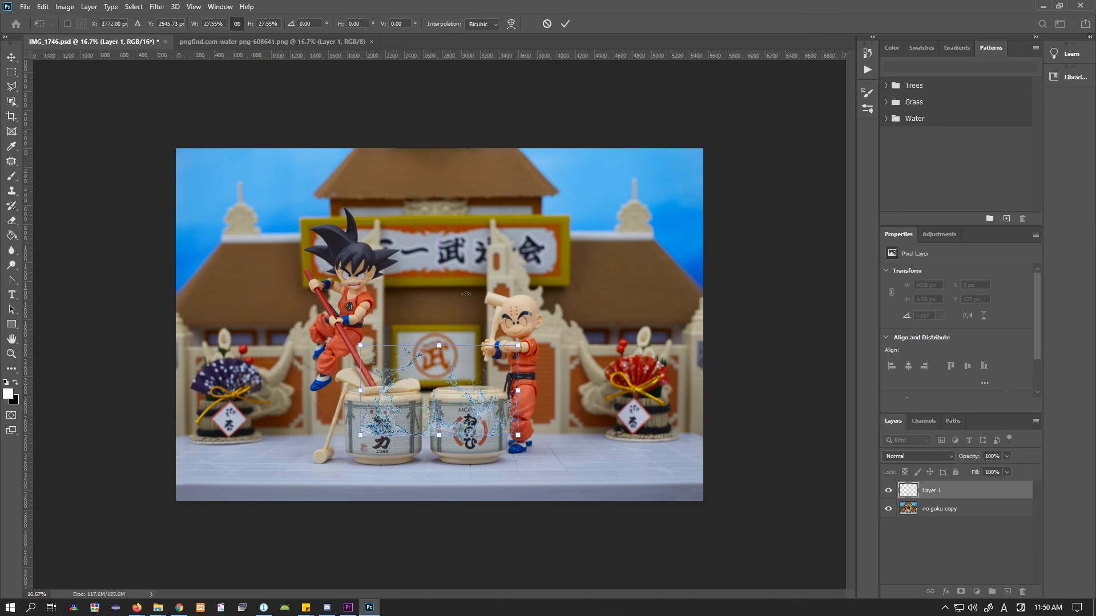
left_click(563, 26)
left_click(155, 24)
Examine the scaled water splash up close where it overlaps the two barrels
left_click(11, 354)
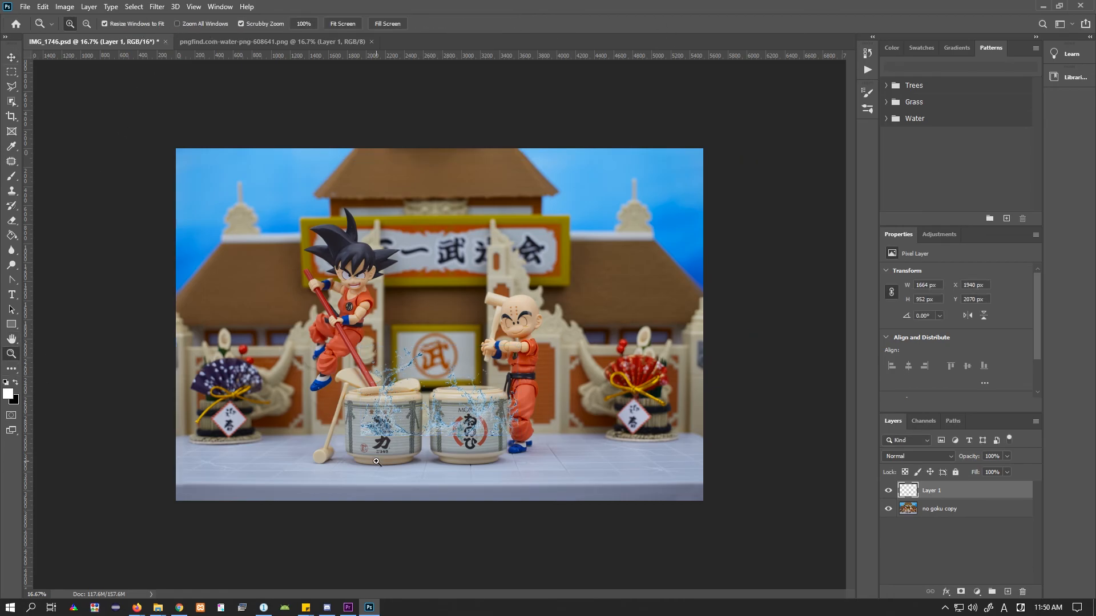
left_click(370, 455)
left_click(370, 456)
left_click(380, 439)
scroll(516, 389, "down", 2)
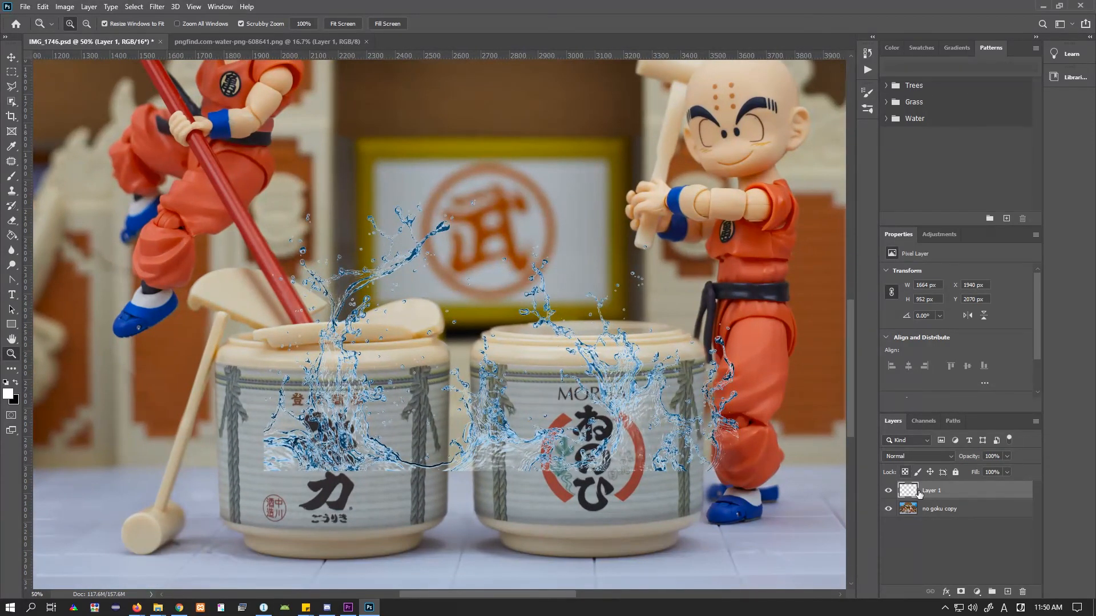
Add a layer mask to the water splash layer and paint out all the water except the splash rising above the drum Goku strikes
left_click(962, 592)
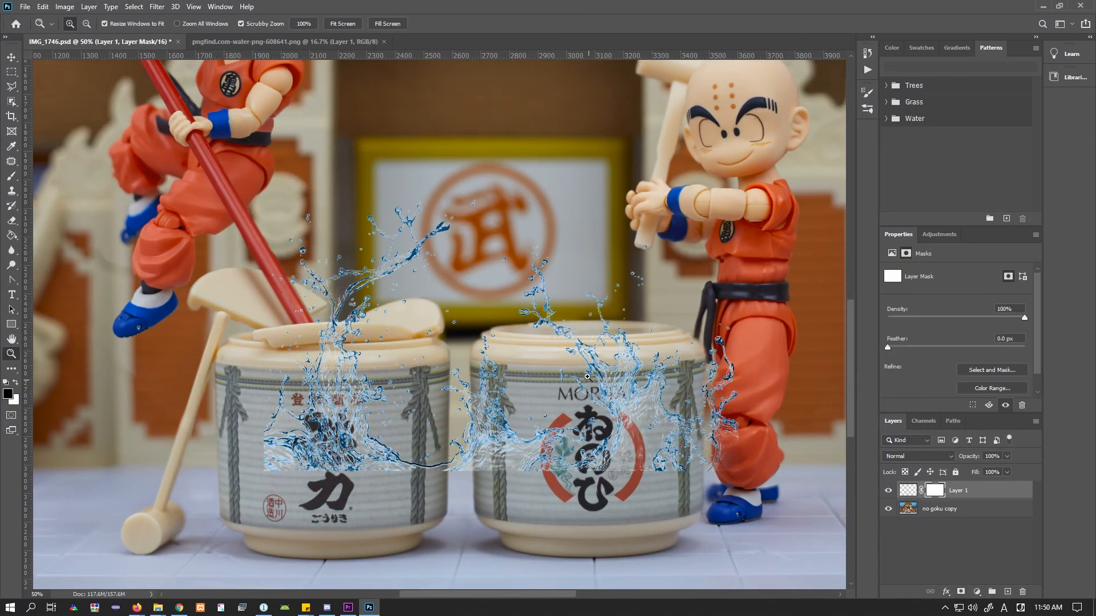
key("b")
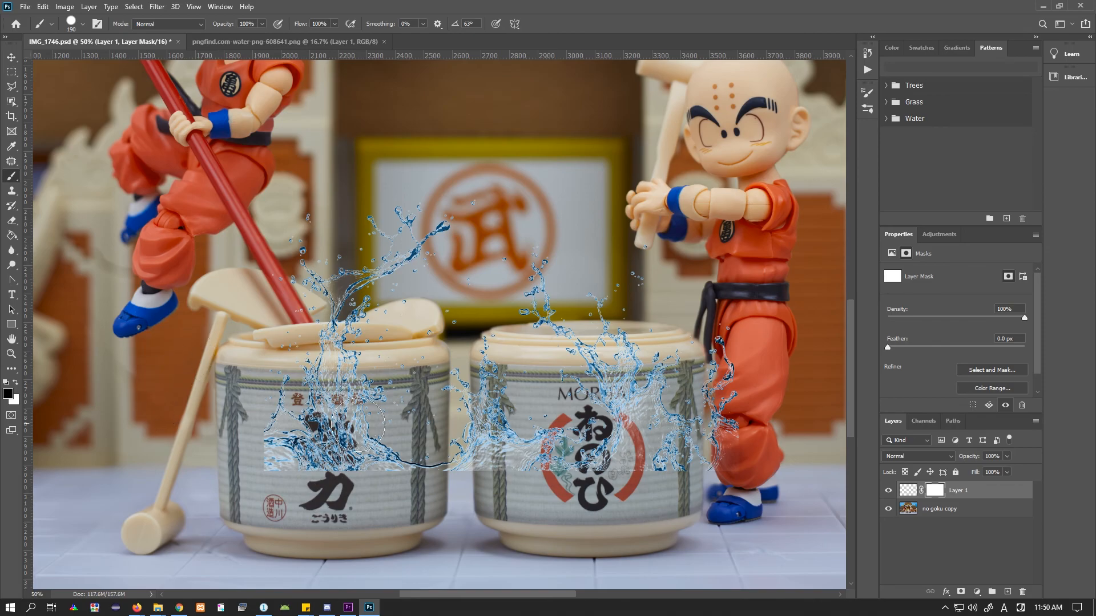
mouse_move(605, 286)
left_mouse_down()
mouse_move(650, 430)
mouse_move(648, 484)
mouse_move(743, 462)
mouse_move(672, 374)
mouse_move(514, 458)
mouse_move(507, 444)
mouse_move(444, 423)
mouse_move(535, 445)
mouse_move(556, 397)
mouse_move(538, 437)
mouse_move(339, 454)
mouse_move(451, 468)
mouse_move(278, 432)
mouse_move(269, 414)
mouse_move(301, 398)
mouse_move(257, 391)
mouse_move(372, 392)
mouse_move(375, 381)
mouse_move(301, 381)
mouse_move(387, 374)
mouse_move(273, 362)
mouse_move(384, 354)
left_mouse_up()
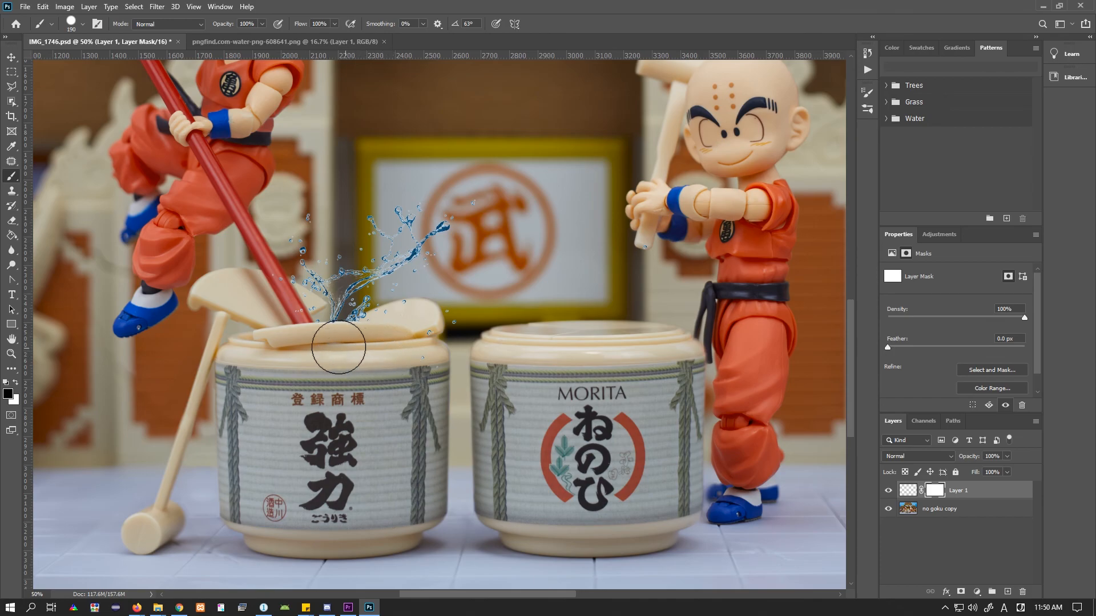
left_click_drag(330, 348, 234, 375)
key("x")
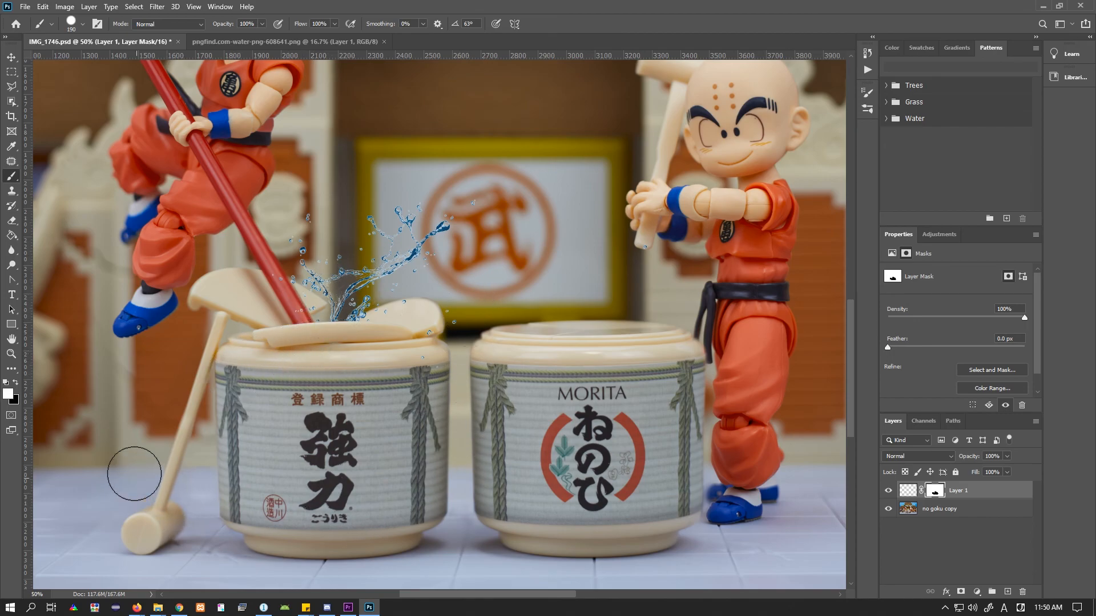
Set the water splash layer's blend mode to Screen and its opacity to 80%
left_click(11, 354)
left_click(450, 323, "alt")
left_click(450, 322, "alt")
left_click(450, 323, "alt")
left_click(450, 322, "alt")
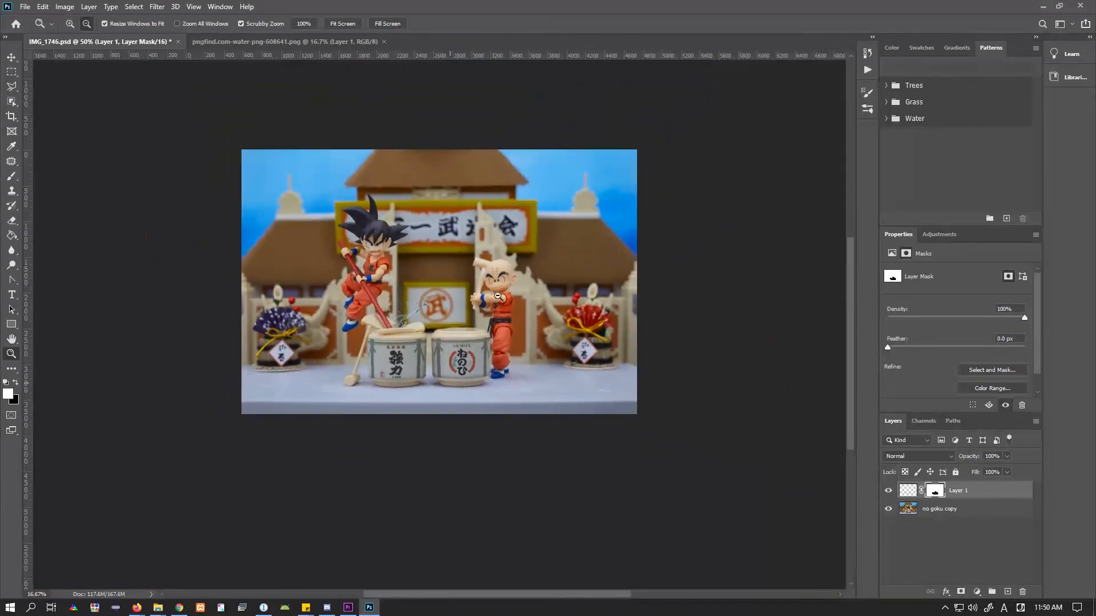
left_click(421, 269)
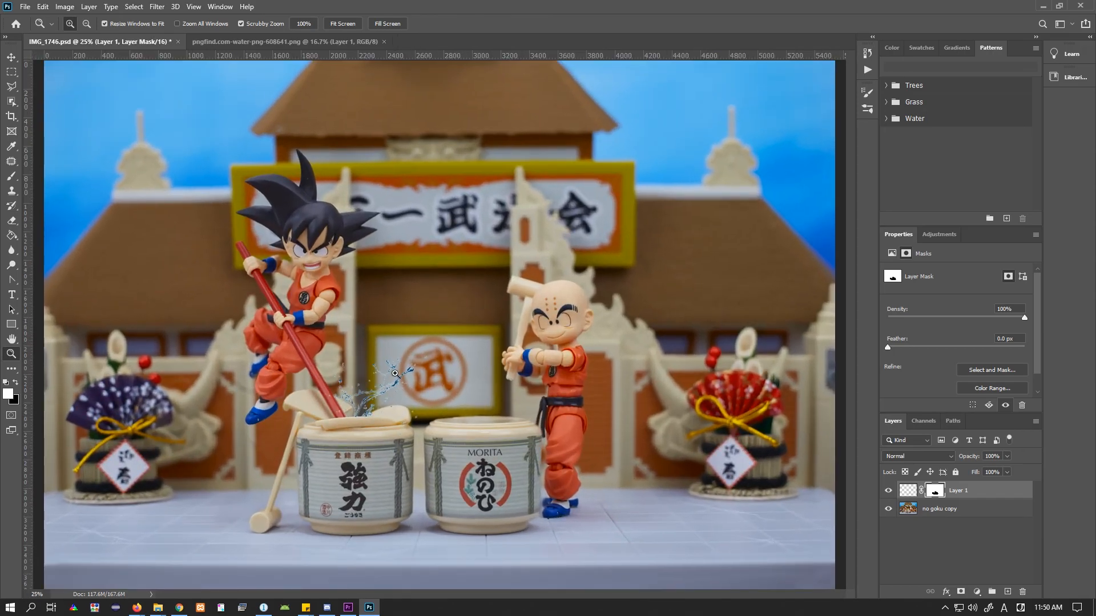
left_click(331, 424)
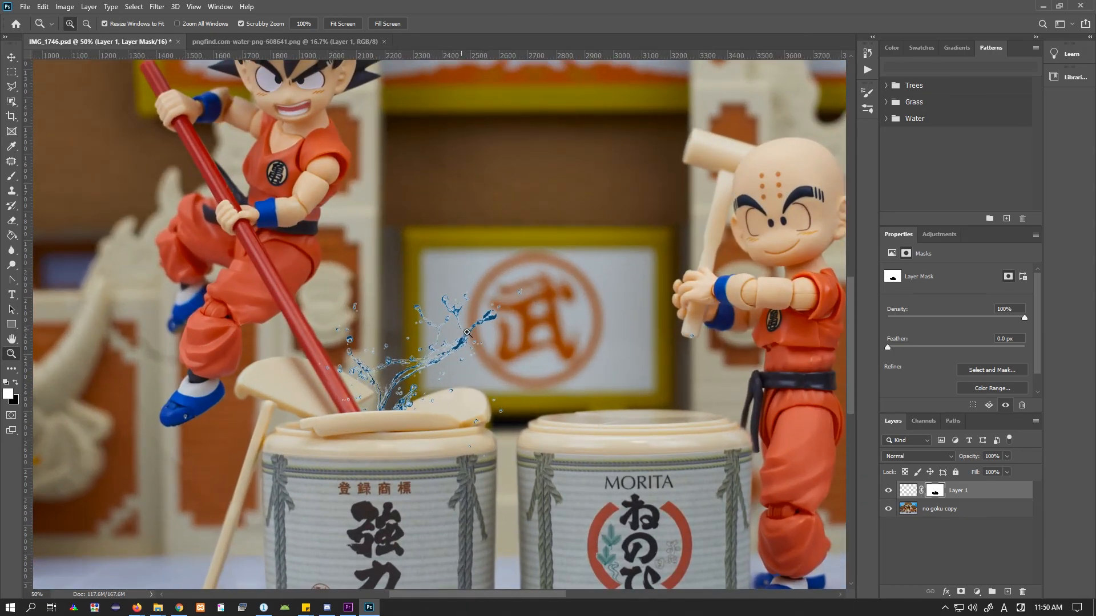
left_click(932, 454)
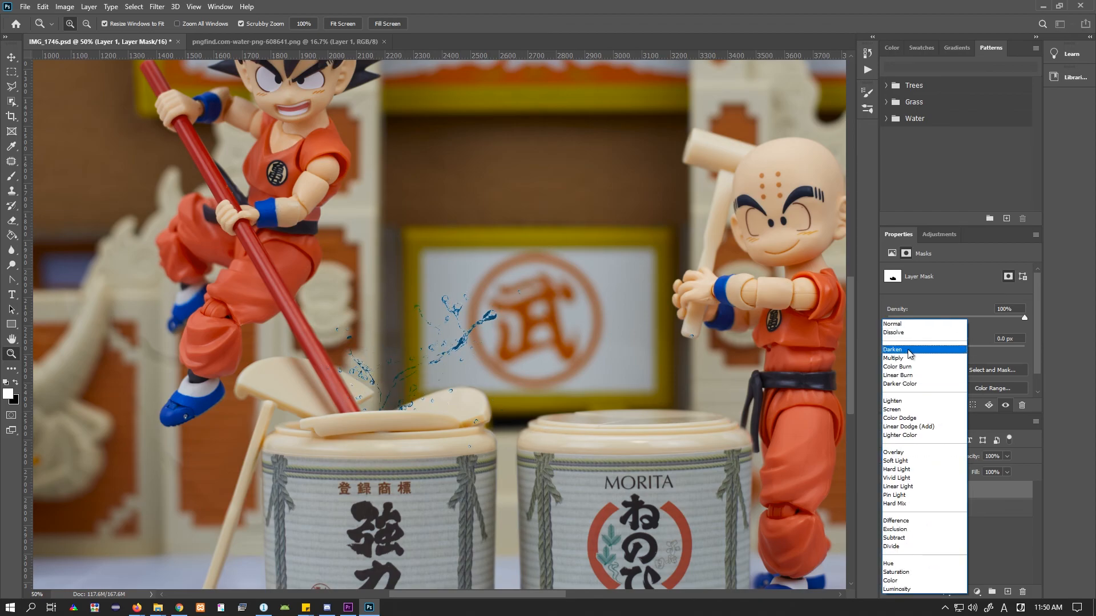
left_click(914, 410)
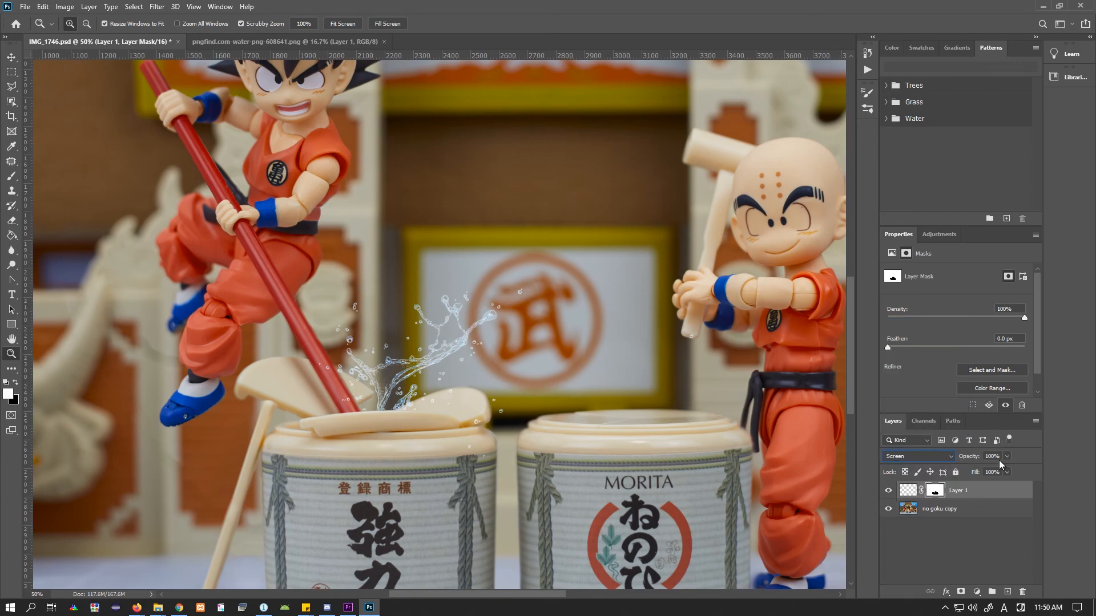
type("80")
Compare the whole composite with and without the water splash layer
left_click(477, 357, "alt")
left_click(411, 274, "alt")
left_click(377, 257, "alt")
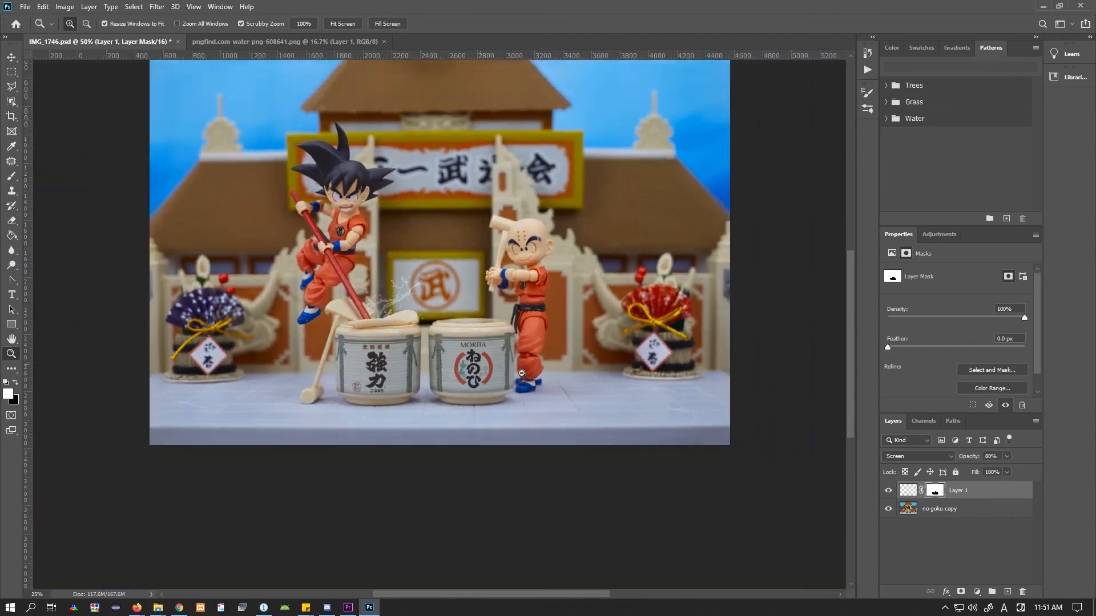
left_click(410, 230, "alt")
left_click(413, 365)
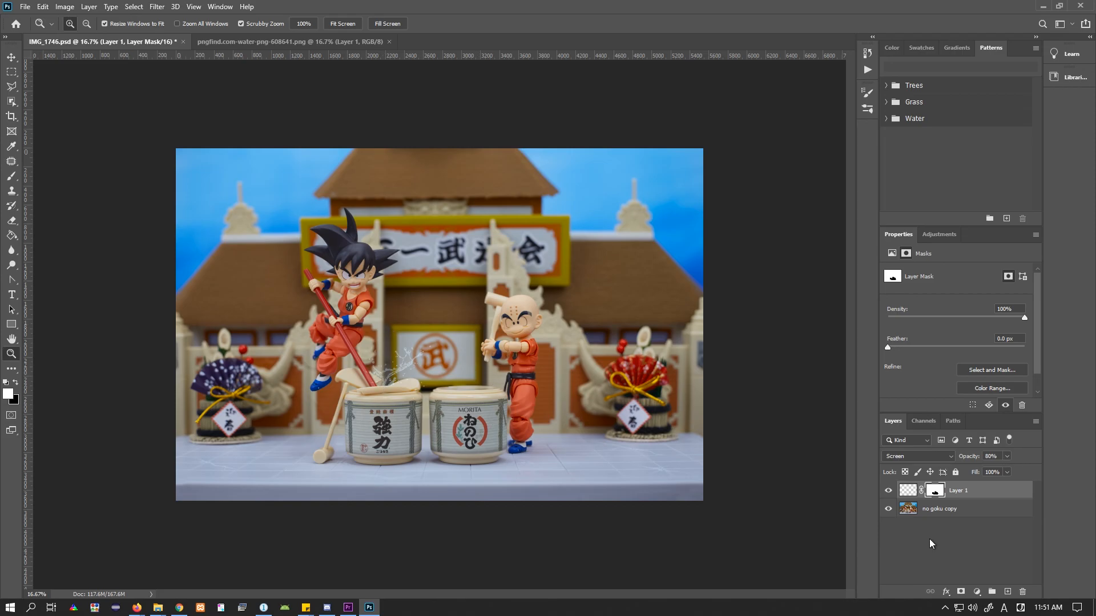
left_click(889, 491)
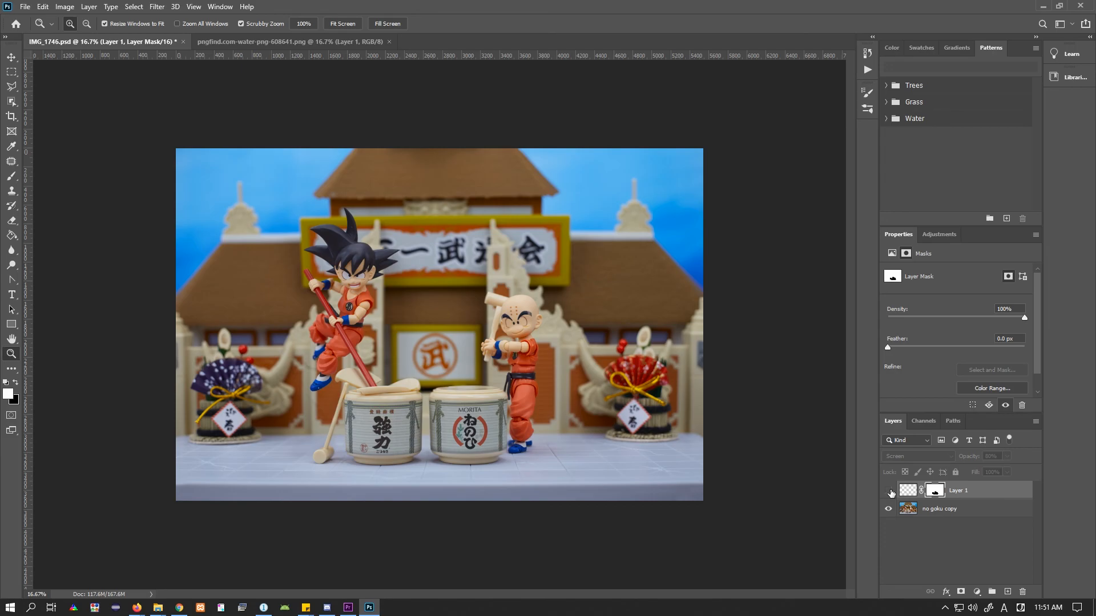
left_click(889, 491)
left_click(889, 491)
left_click(889, 490)
left_click(890, 491)
left_click(890, 491)
Touch up the splash layer's mask with a black brush where stray droplets fall on the barrel beneath the splash
left_click(404, 402)
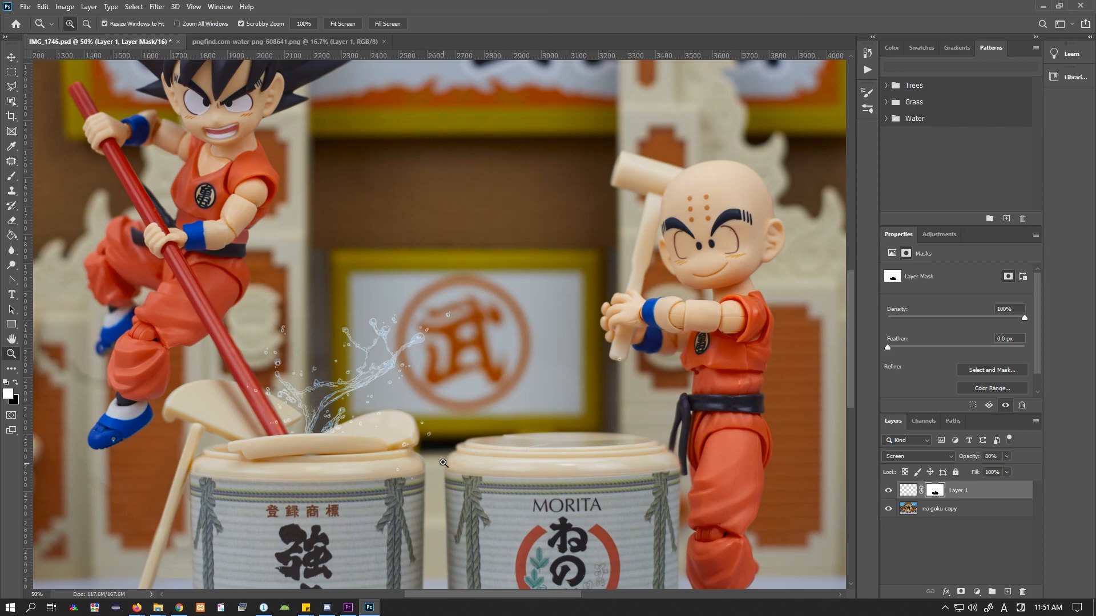
left_click(444, 460, "alt")
left_click(328, 495, "alt")
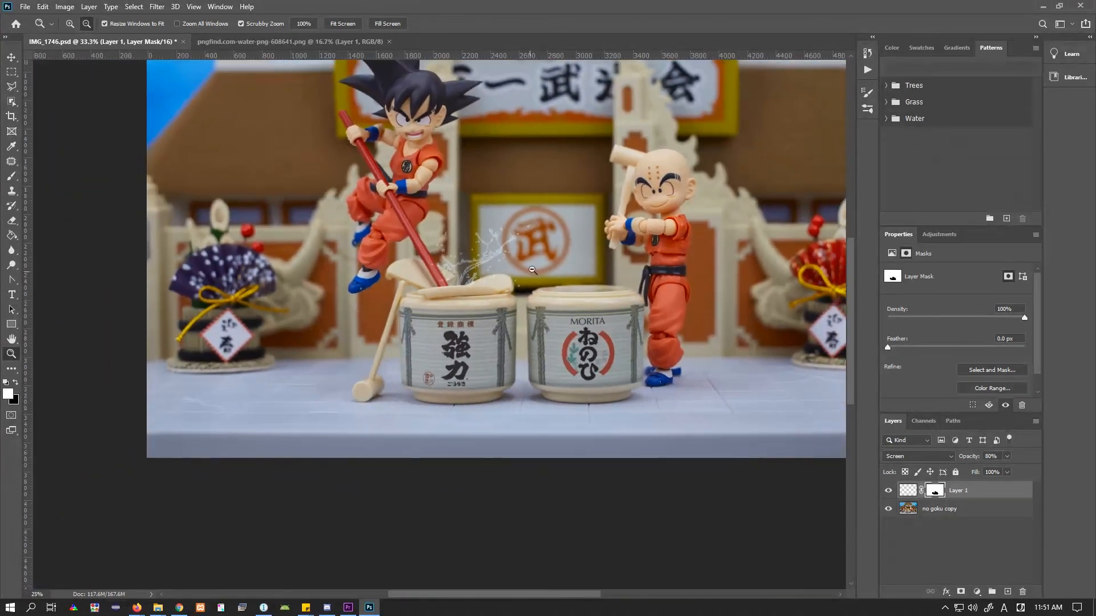
left_click(457, 312)
left_click(458, 314)
left_click(517, 330)
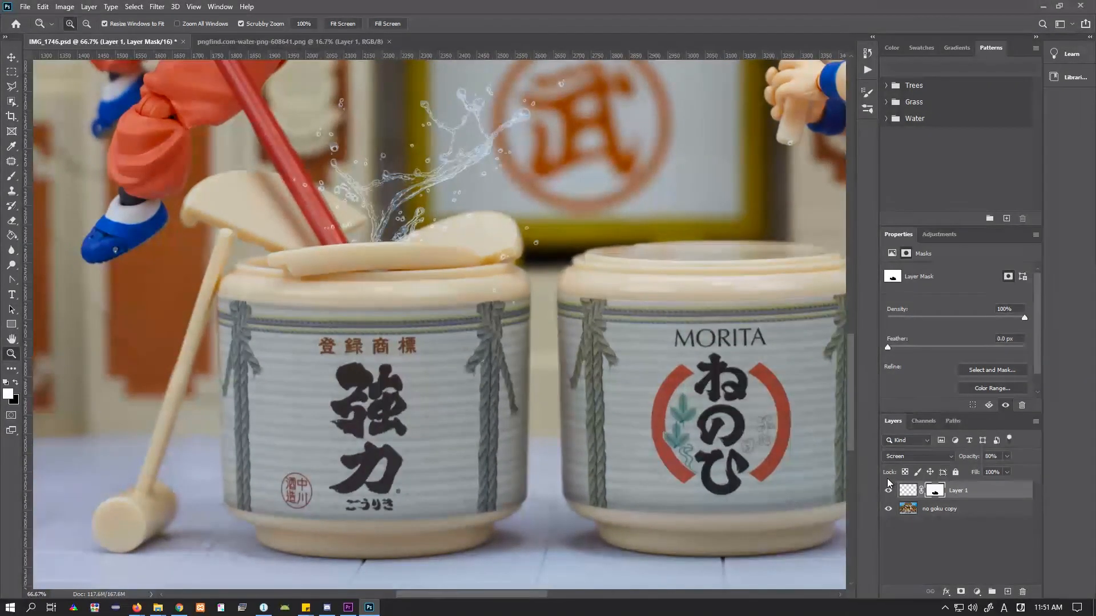
key("b")
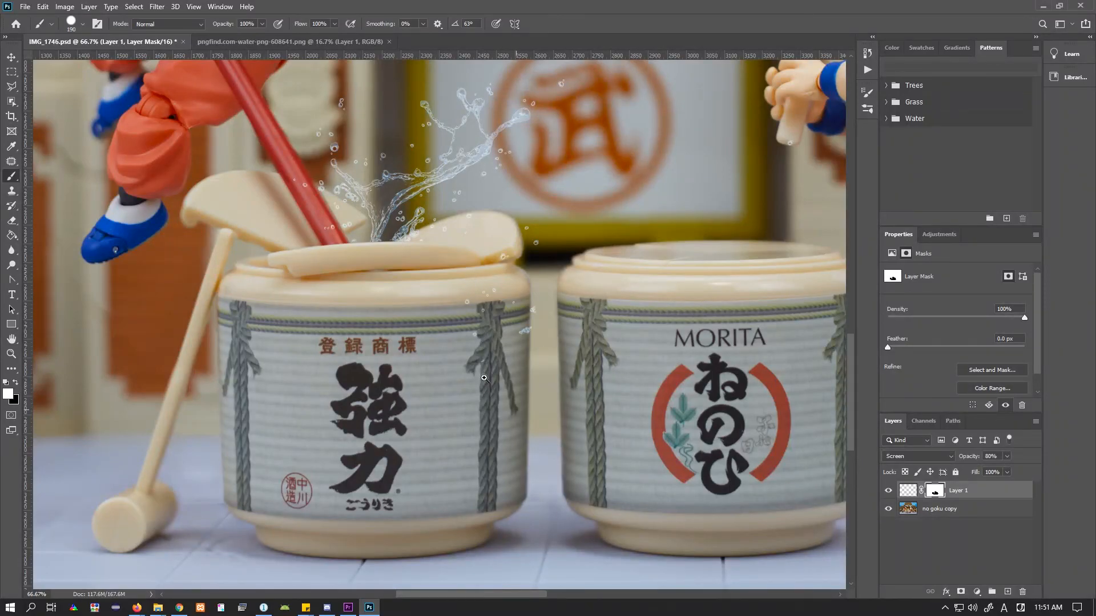
key("x")
Review the masked water splash in the whole composite
left_click(11, 354)
left_click(451, 310, "alt")
left_click(451, 310, "alt")
left_click(446, 310, "alt")
left_click(434, 311, "alt")
left_click(423, 312, "alt")
left_click(424, 312)
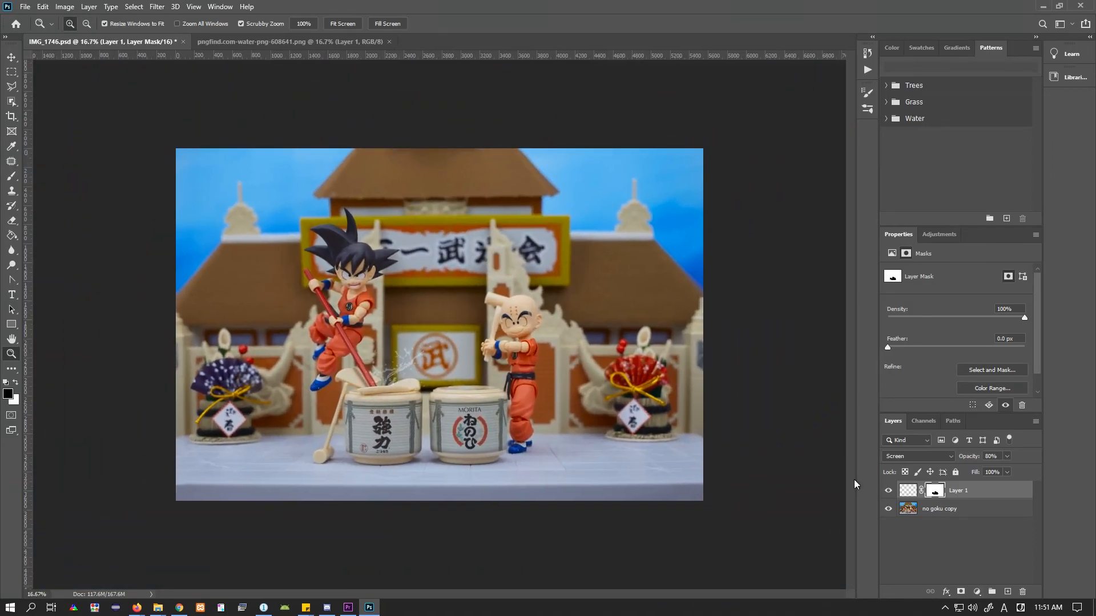